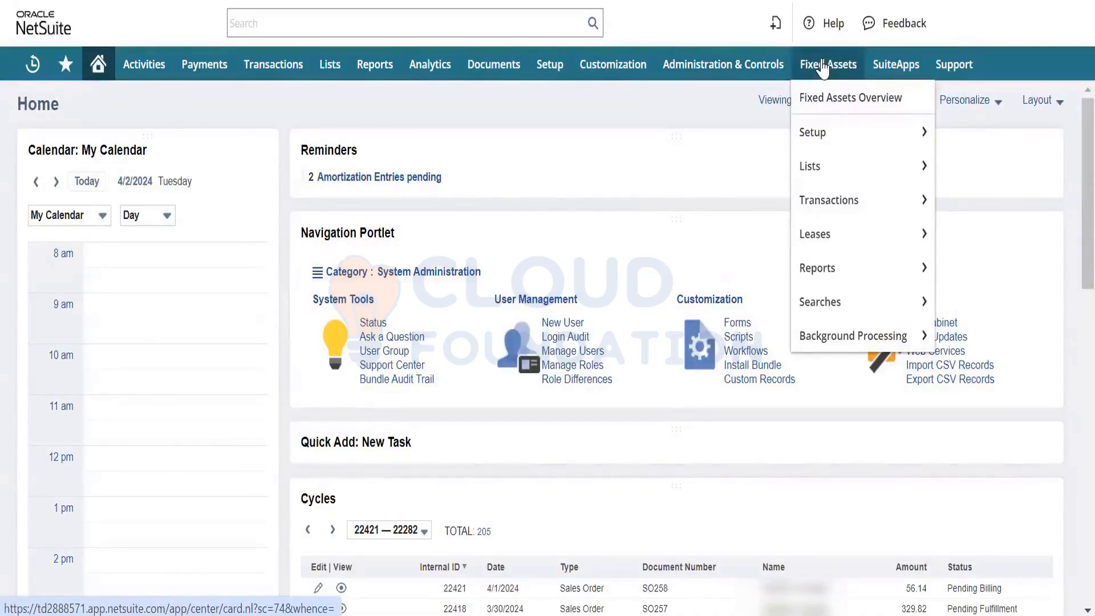
- Open the accounting Accounts list in a new browser tab
mouse_move(329, 69)
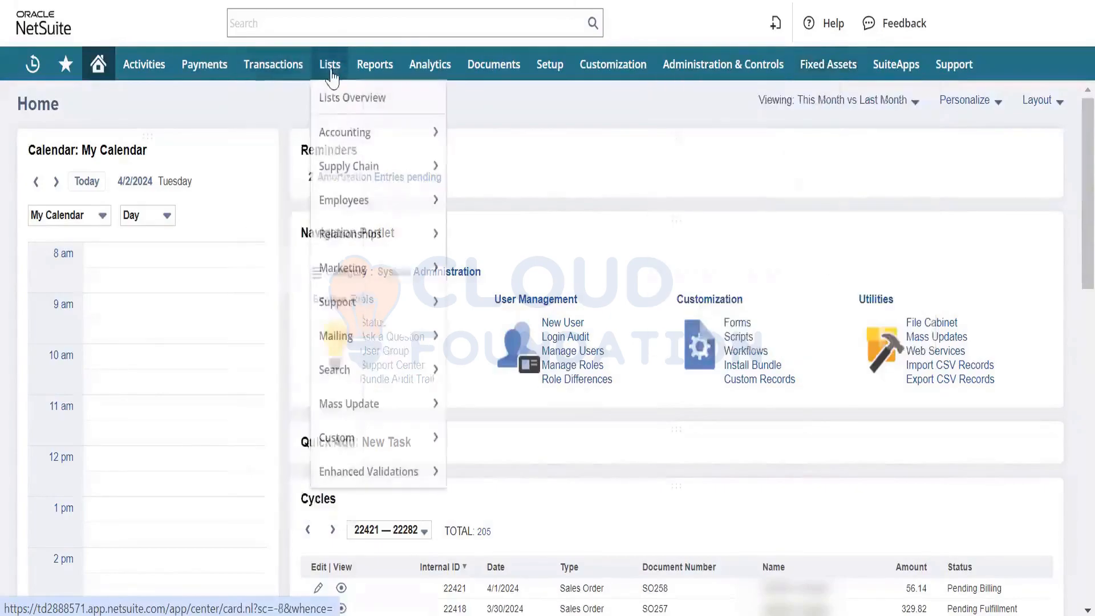
mouse_move(385, 139)
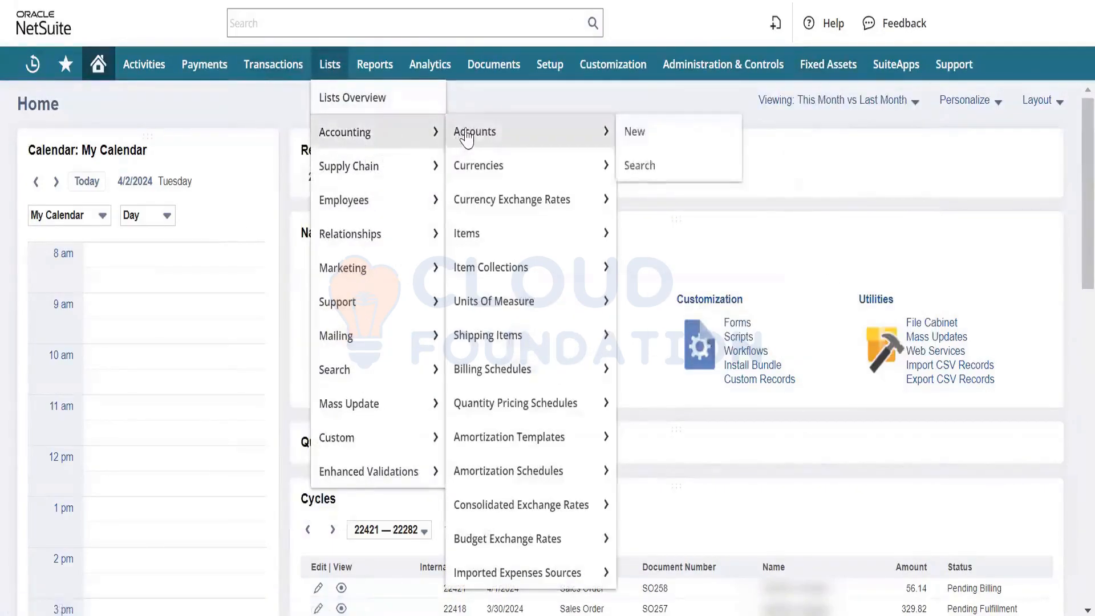
right_click(466, 136)
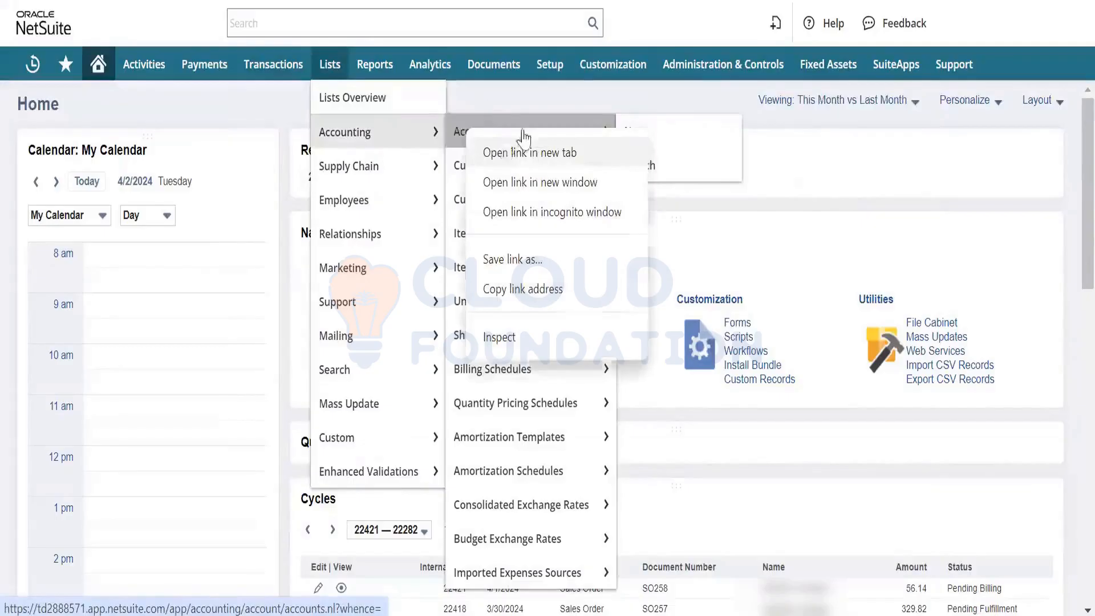
left_click(501, 152)
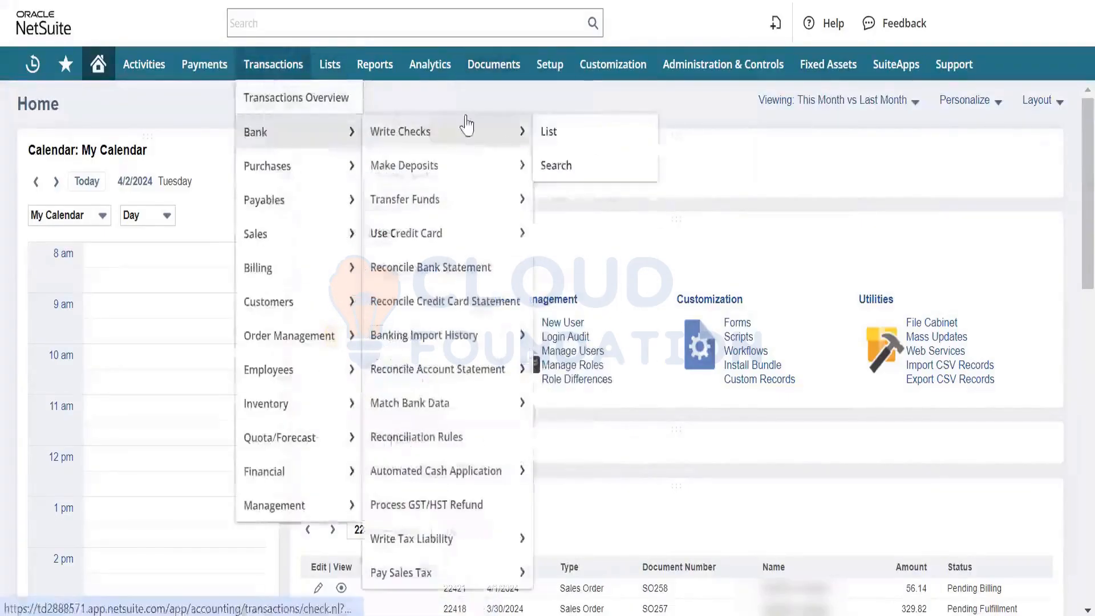
mouse_move(273, 64)
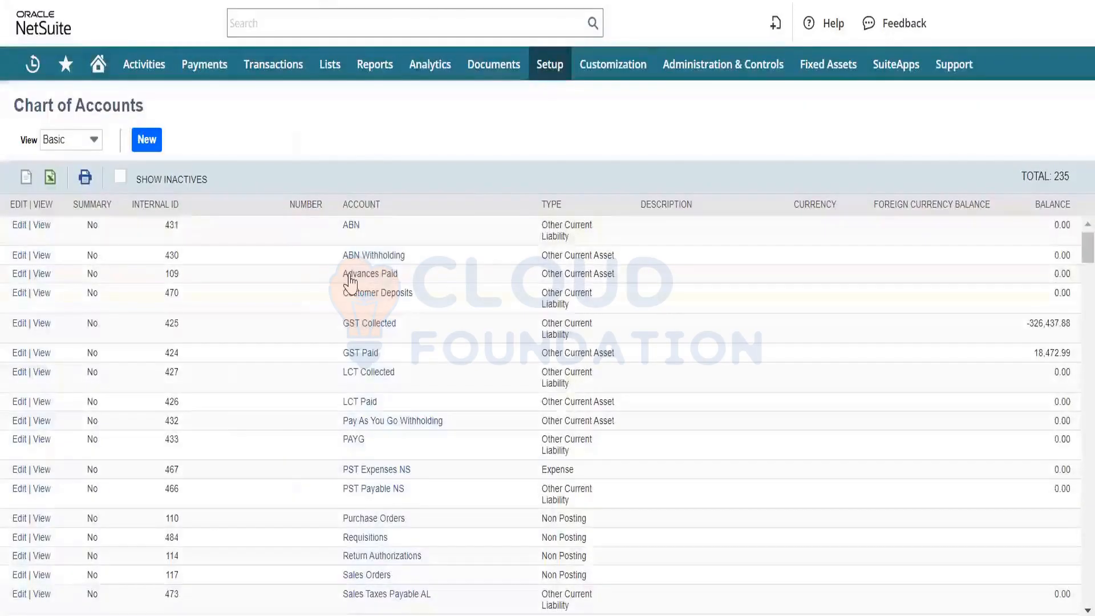
- Find the accounts of the fixed asset type by searching the chart of accounts page for "fixed asset"
scroll(350, 280, "down", 10)
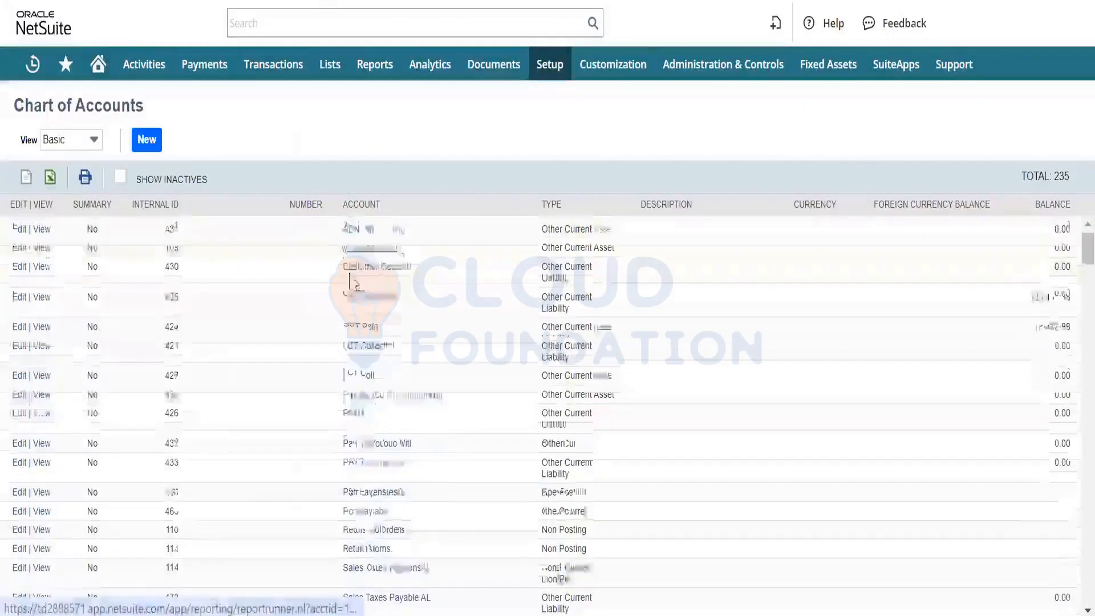
scroll(351, 280, "down", 5)
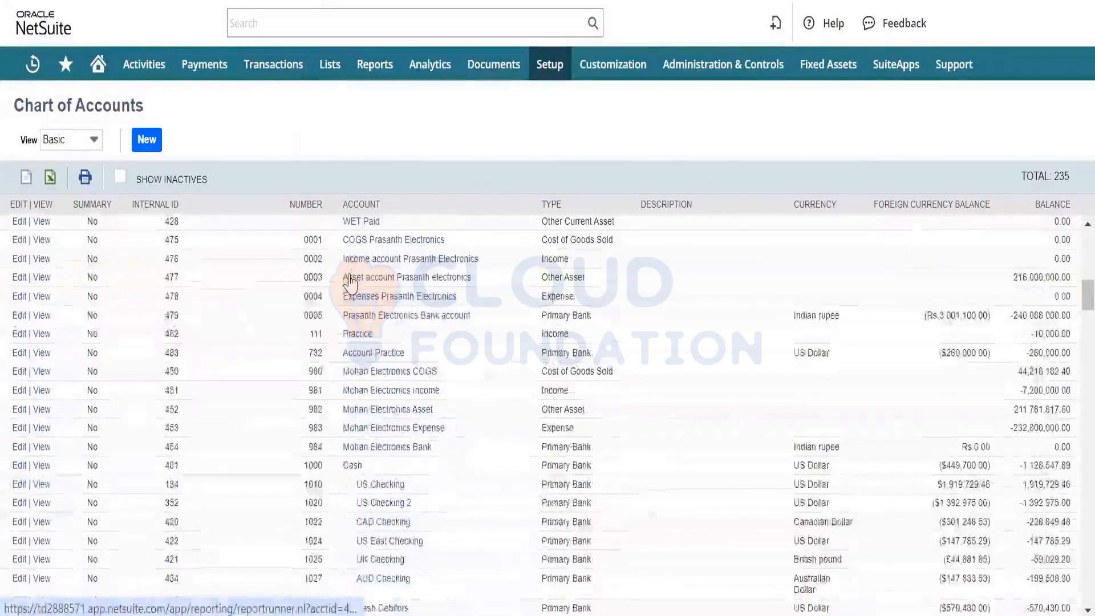
scroll(350, 280, "up", 3)
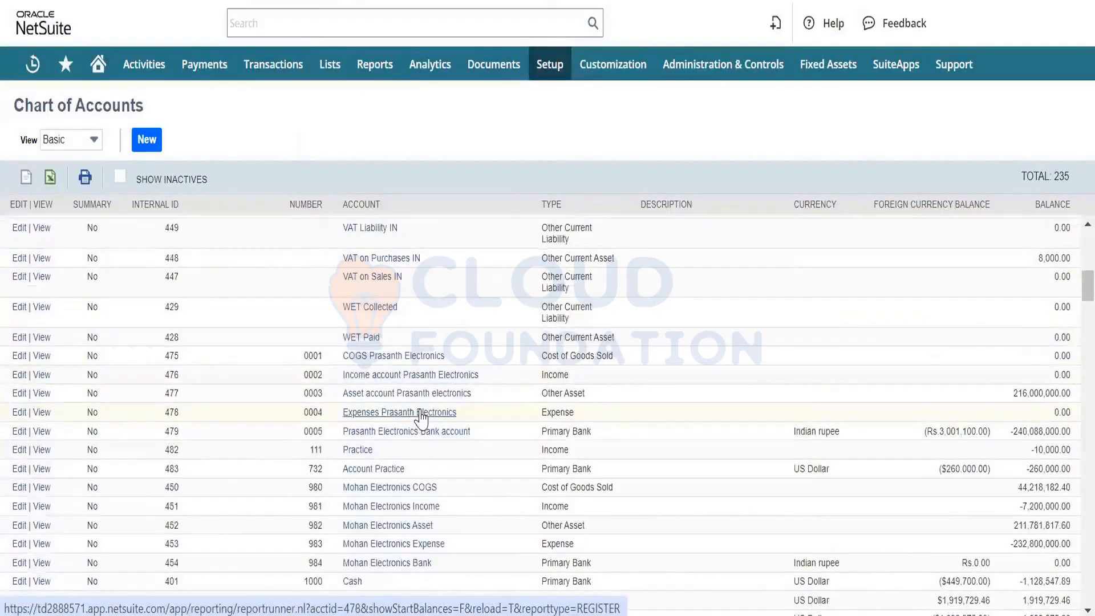
key("ctrl+f")
type("fixed")
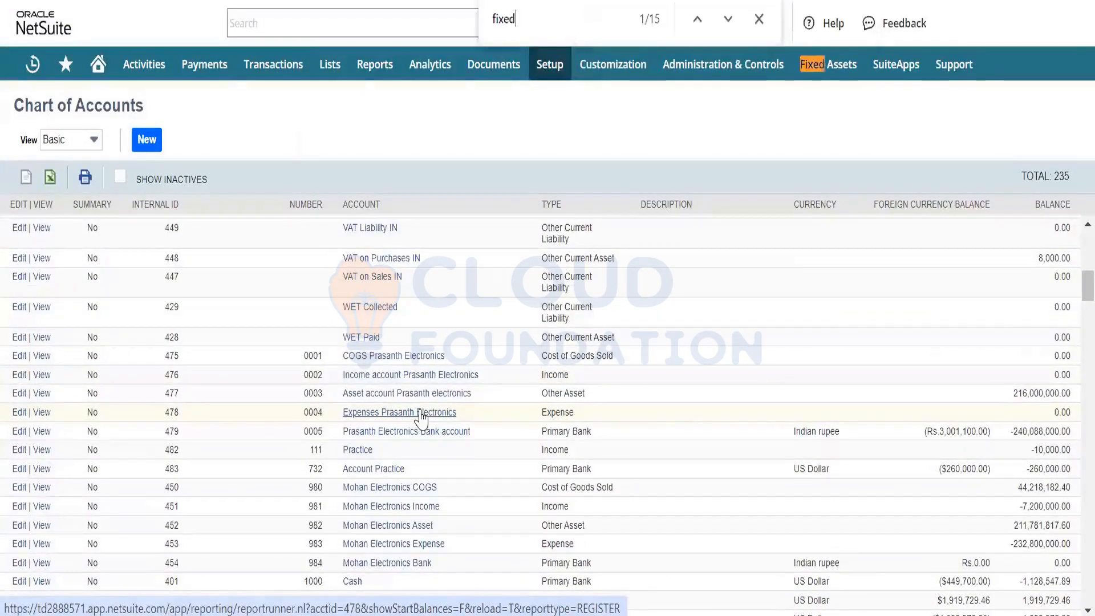
type(" asset")
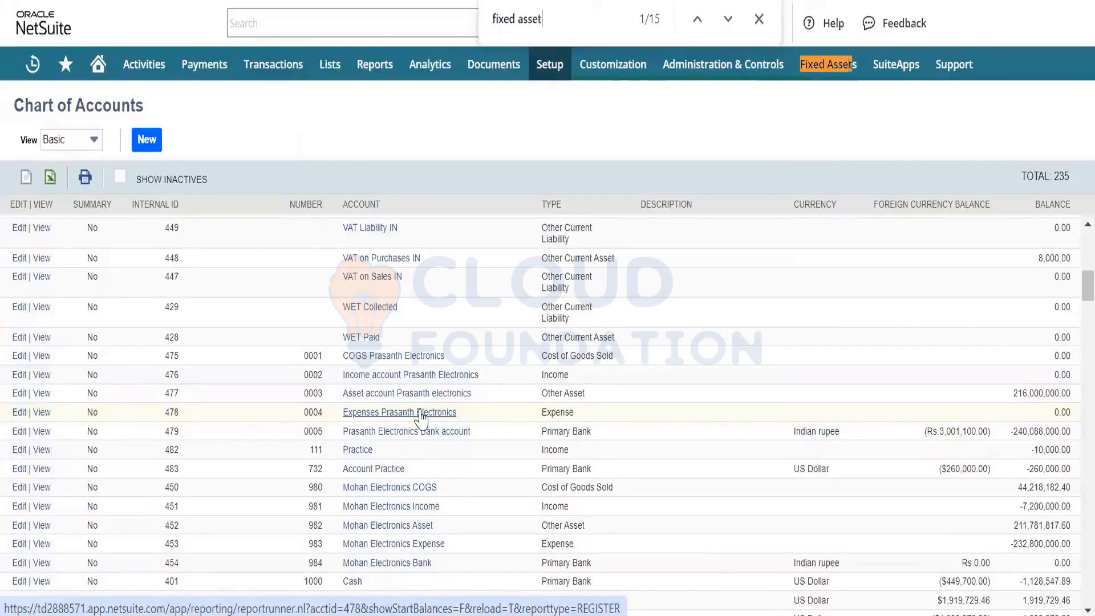
key("Return")
key("Return")
key("Return")
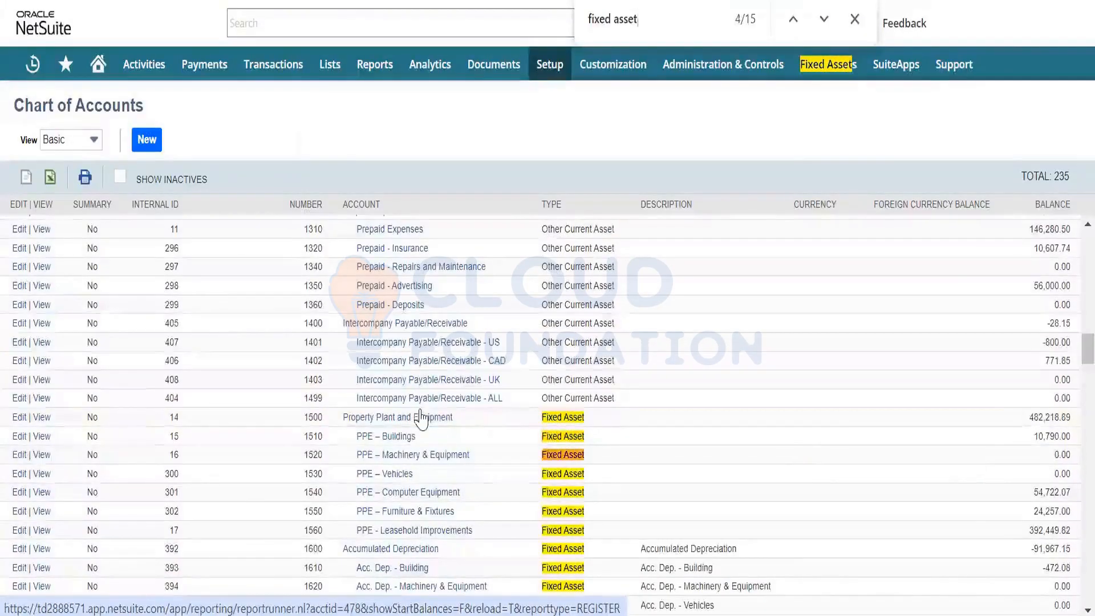
- Open the 1510 PPE – Buildings account for editing and examine its parent account, type, subsidiaries and Show in Fixed Assets Management setting
scroll(422, 459, "down", 3)
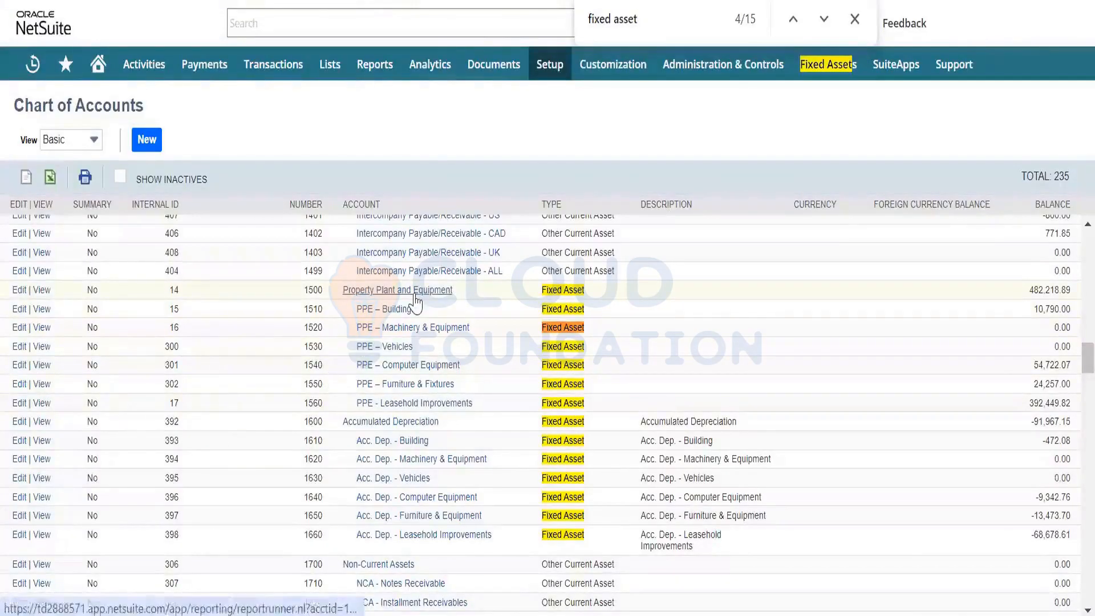
key("Escape")
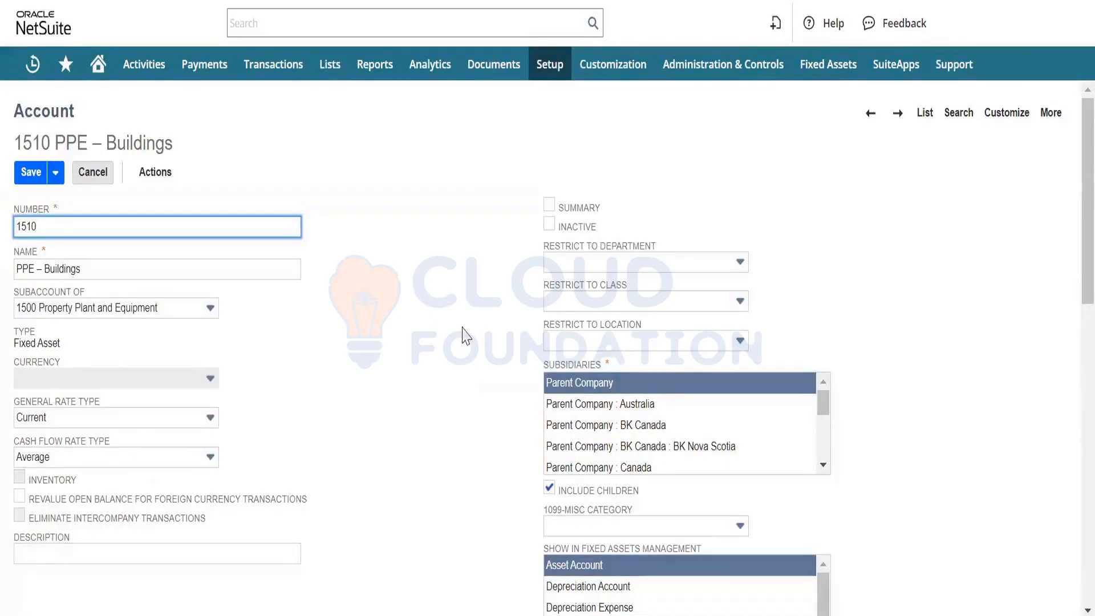
scroll(465, 336, "down", 3)
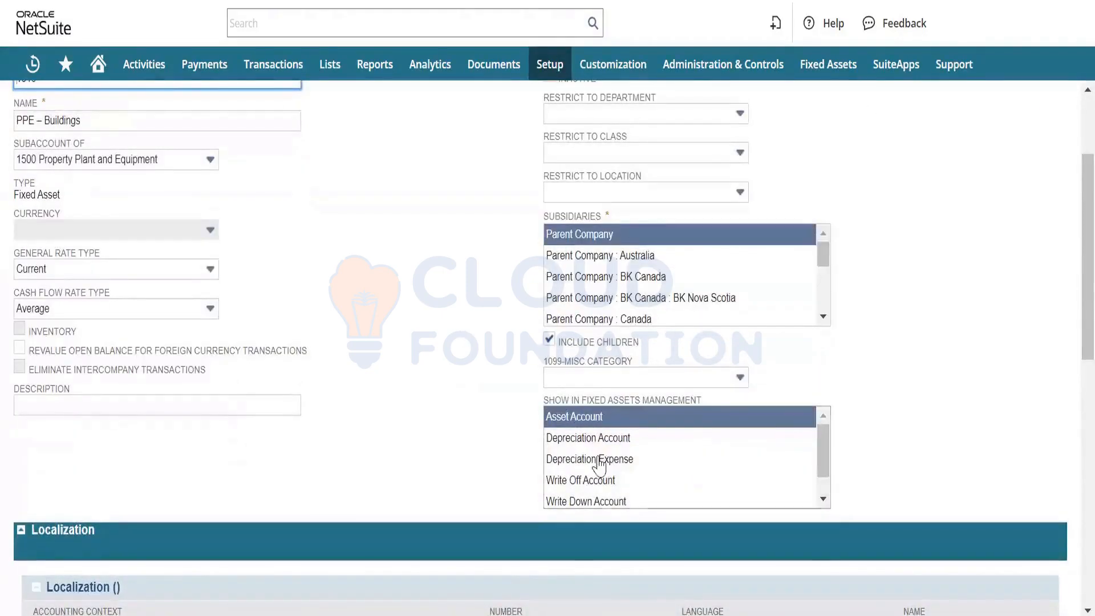
scroll(621, 456, "up", 1)
scroll(620, 456, "down", 1)
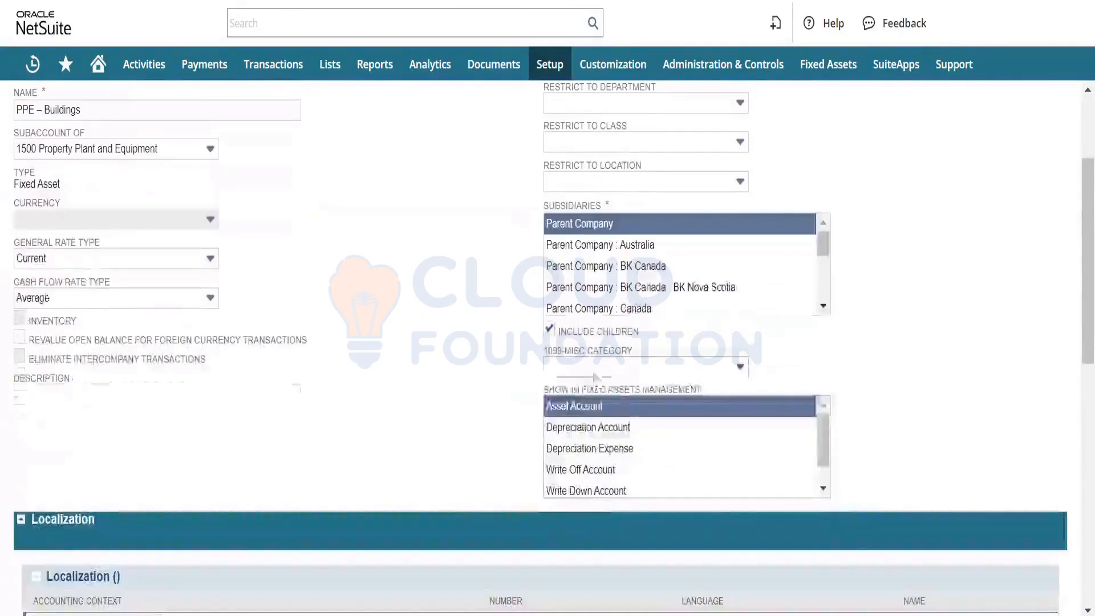
scroll(159, 226, "up", 2)
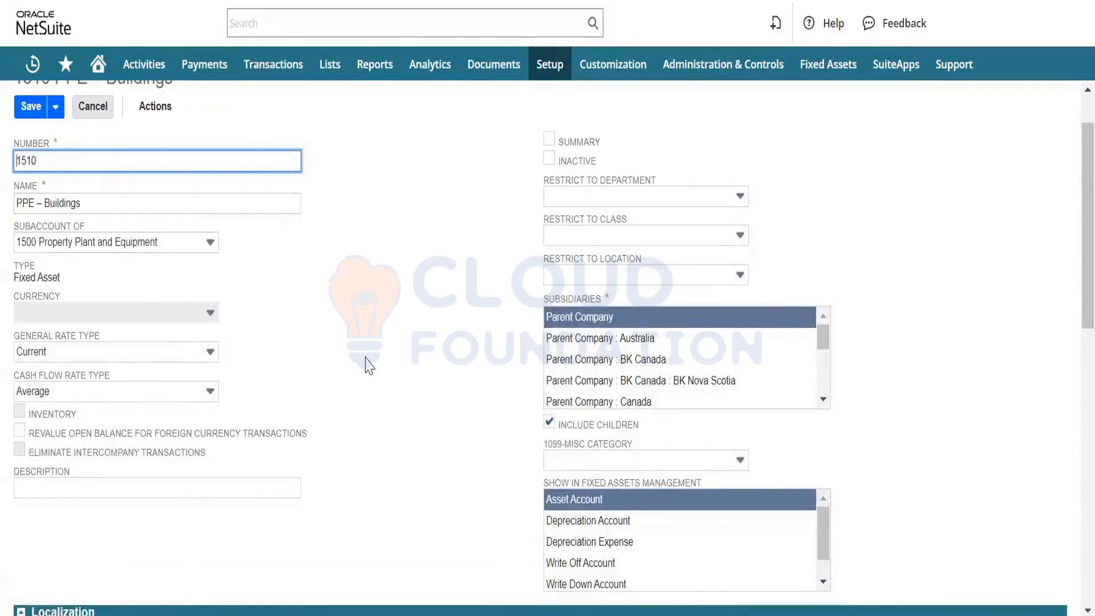
scroll(403, 457, "down", 2)
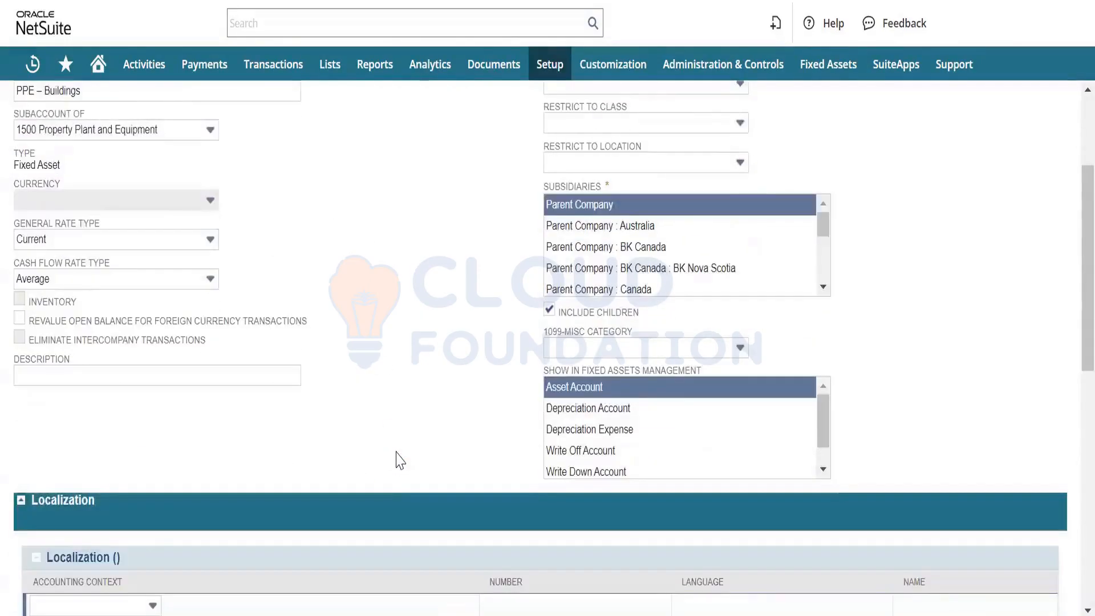
scroll(399, 460, "up", 1)
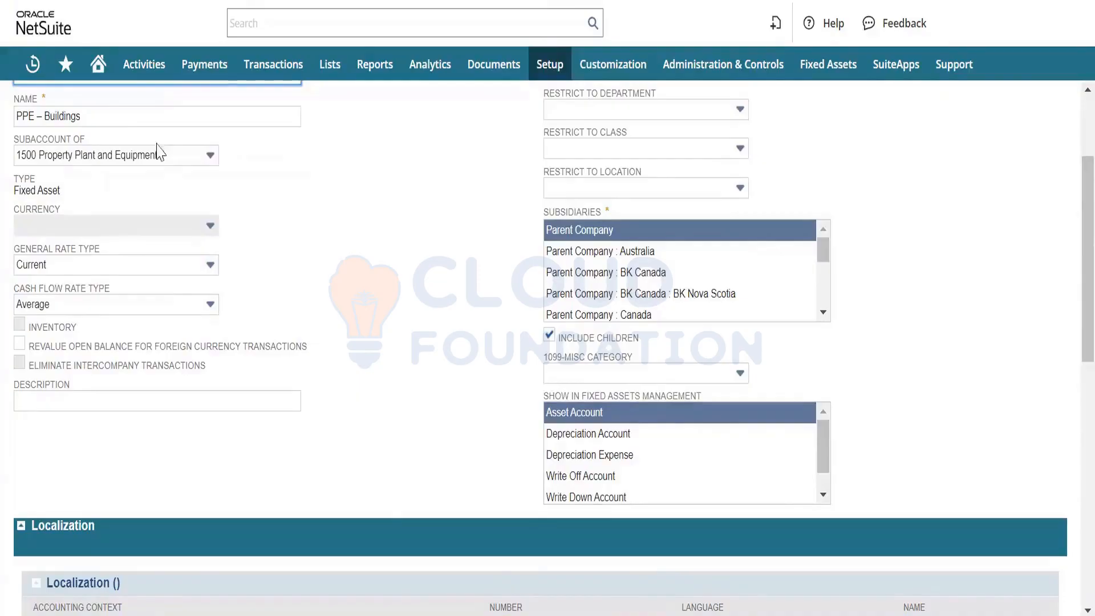
scroll(265, 204, "up", 2)
scroll(265, 206, "down", 3)
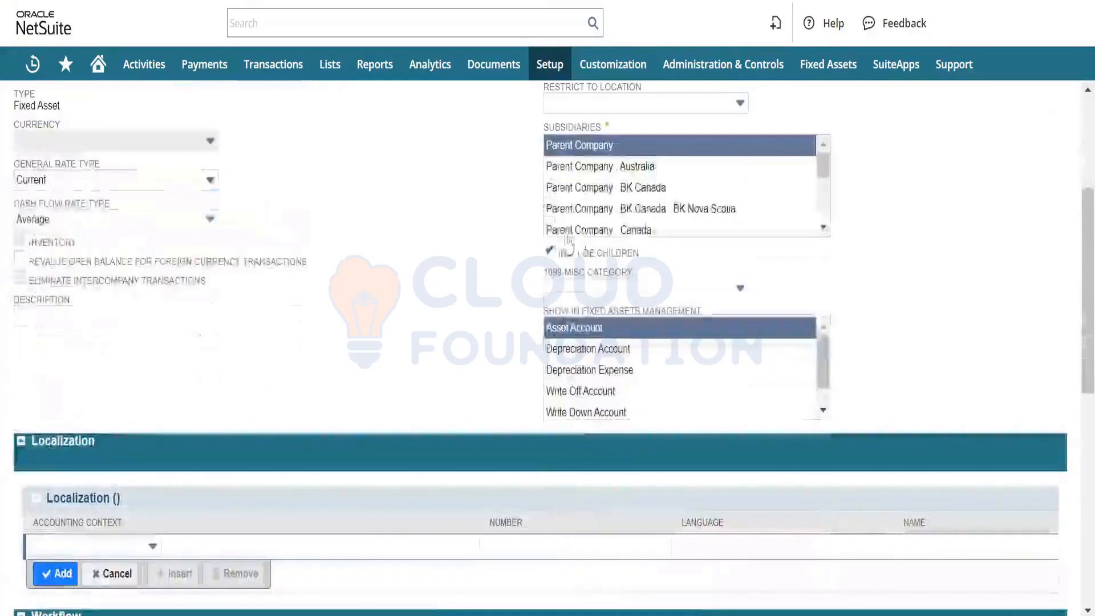
scroll(539, 288, "up", 2)
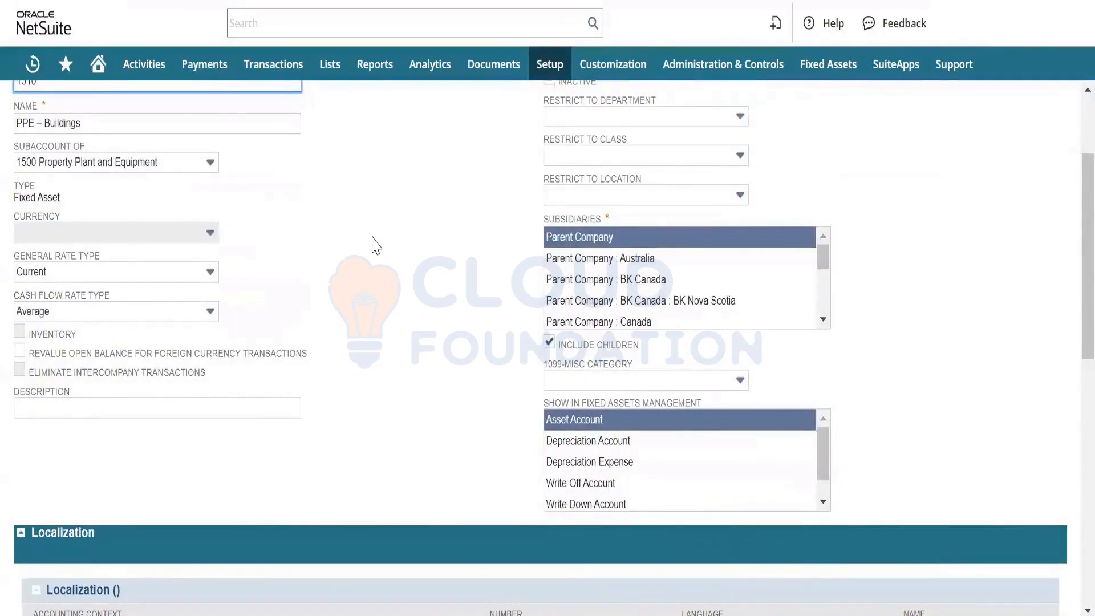
scroll(373, 240, "down", 1)
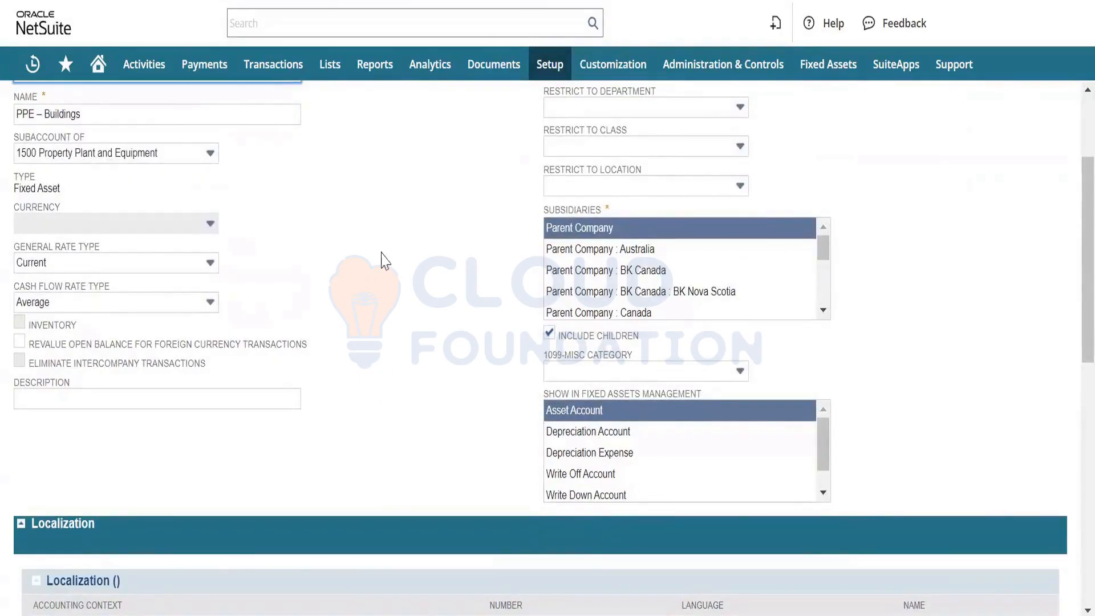
scroll(383, 261, "up", 2)
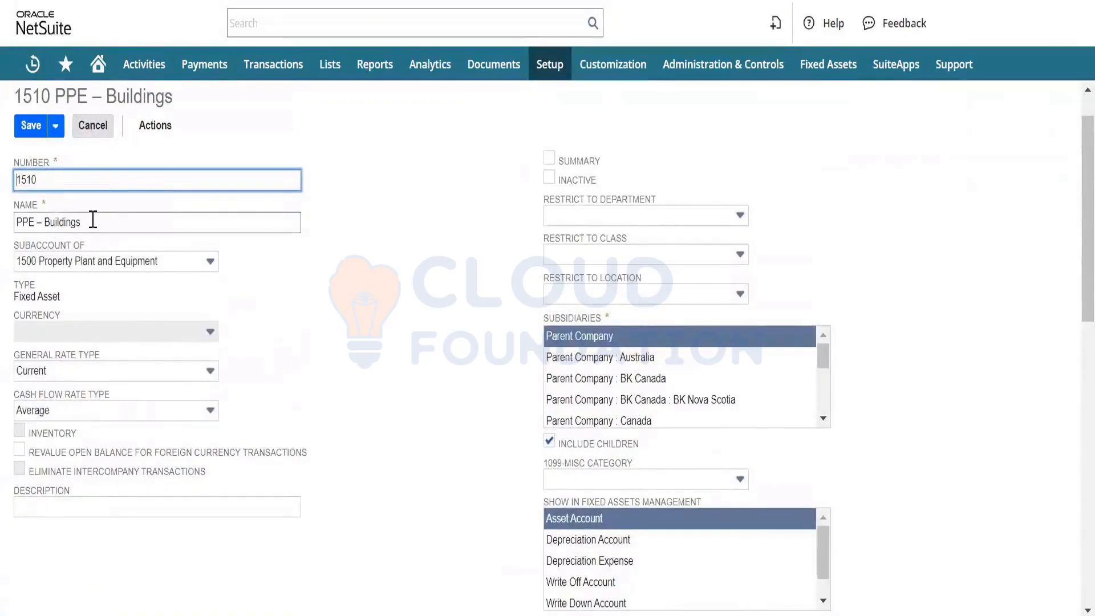
scroll(323, 421, "down", 2)
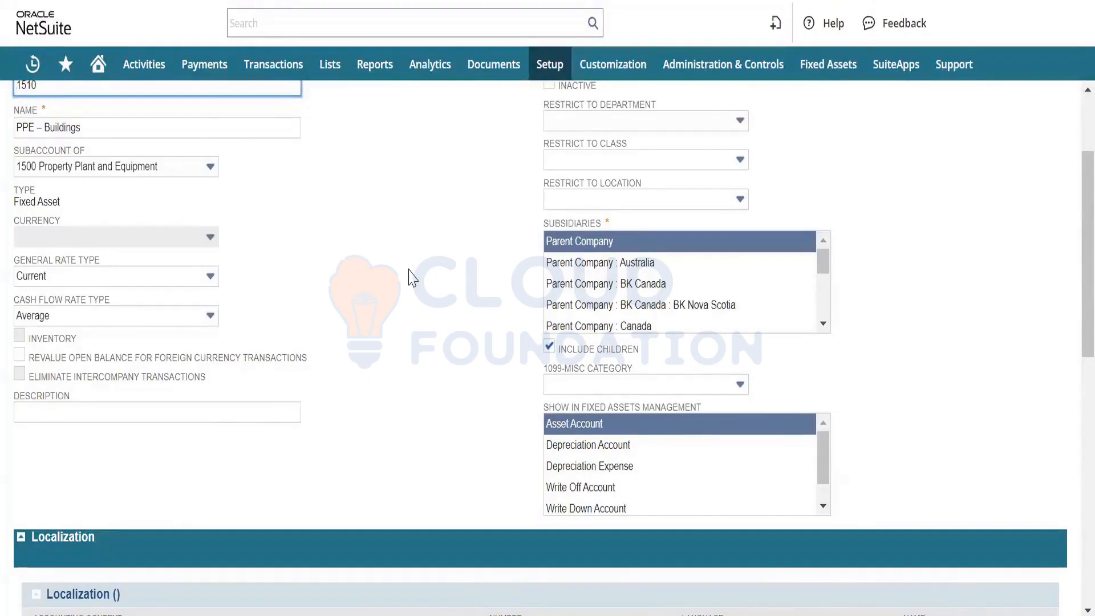
scroll(411, 278, "up", 3)
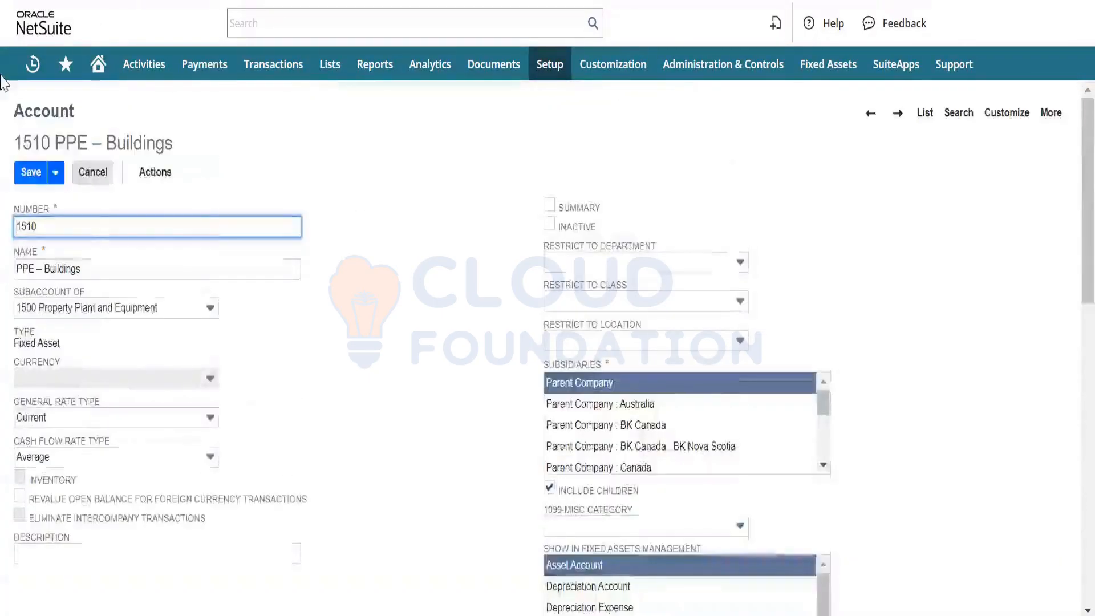
- Cancel editing the PPE – Buildings account and search the chart of accounts page for "fixed"
left_click(93, 173)
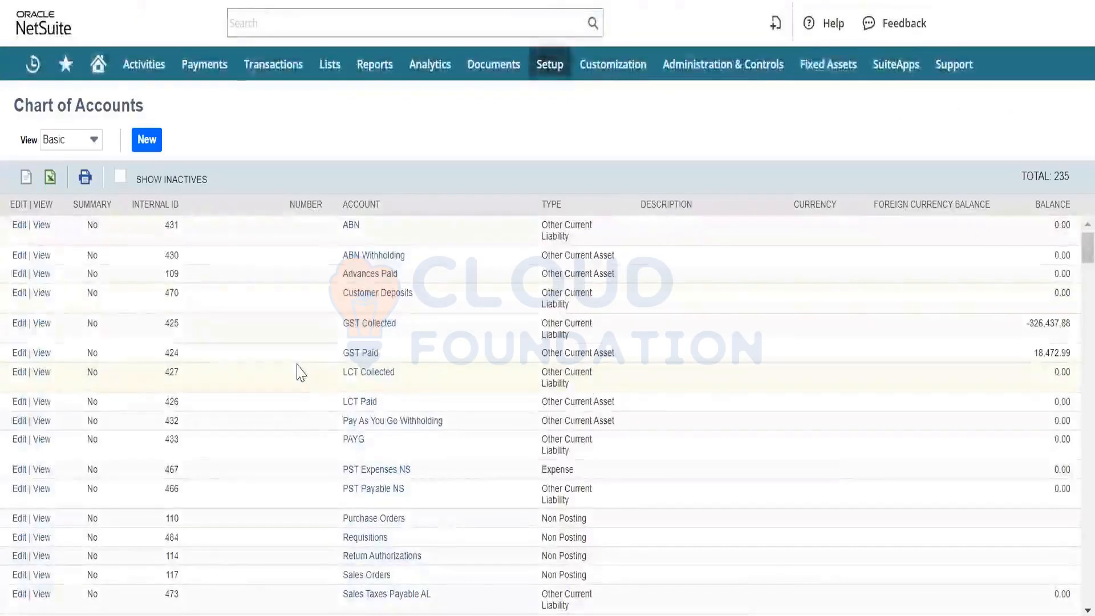
key("ctrl+f")
type("fixed")
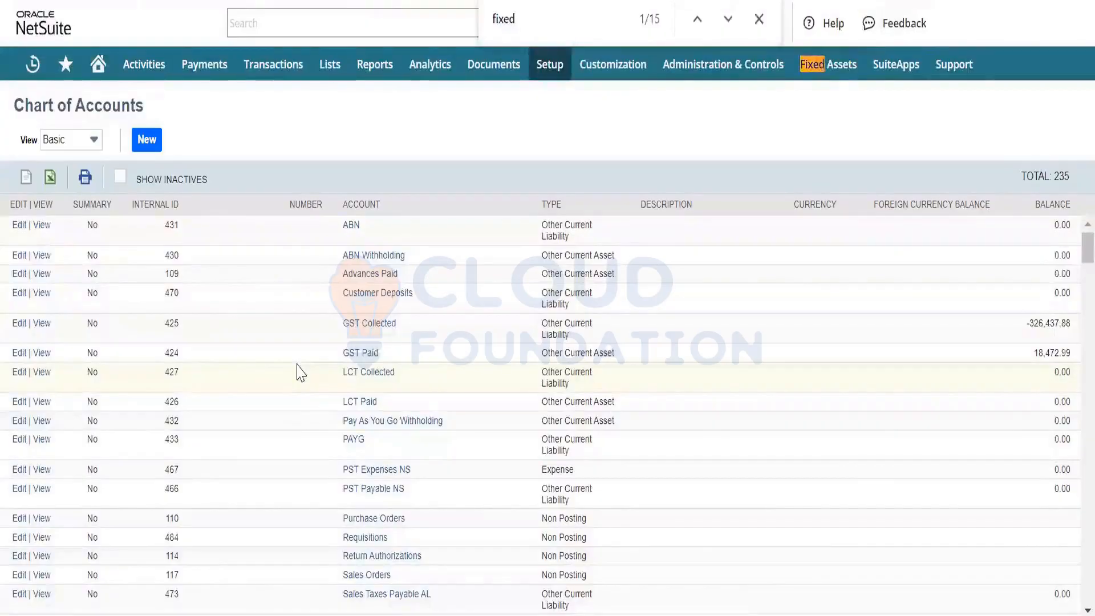
key("Return")
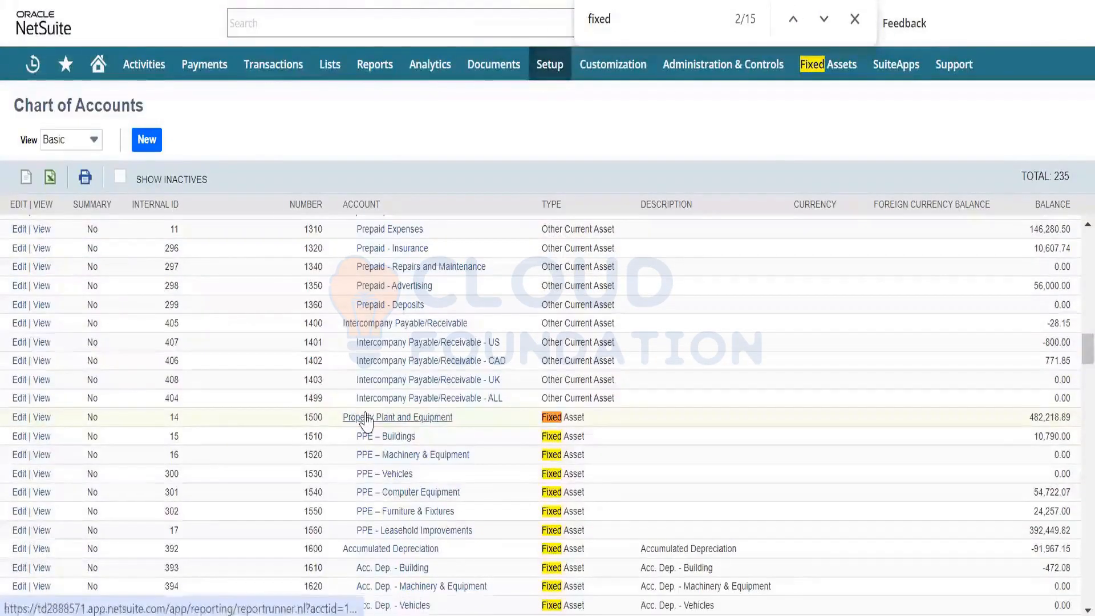
- View the 1610 Acc. Dep. - Building account and check its Show in Fixed Assets Management setting
key("Escape")
scroll(366, 422, "down", 2)
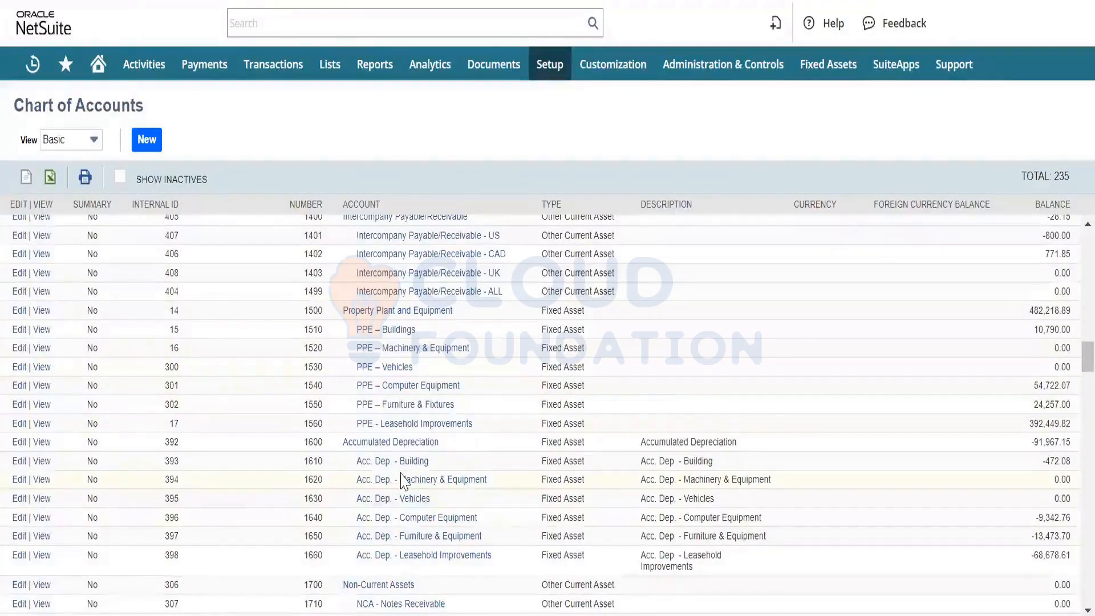
scroll(402, 482, "down", 3)
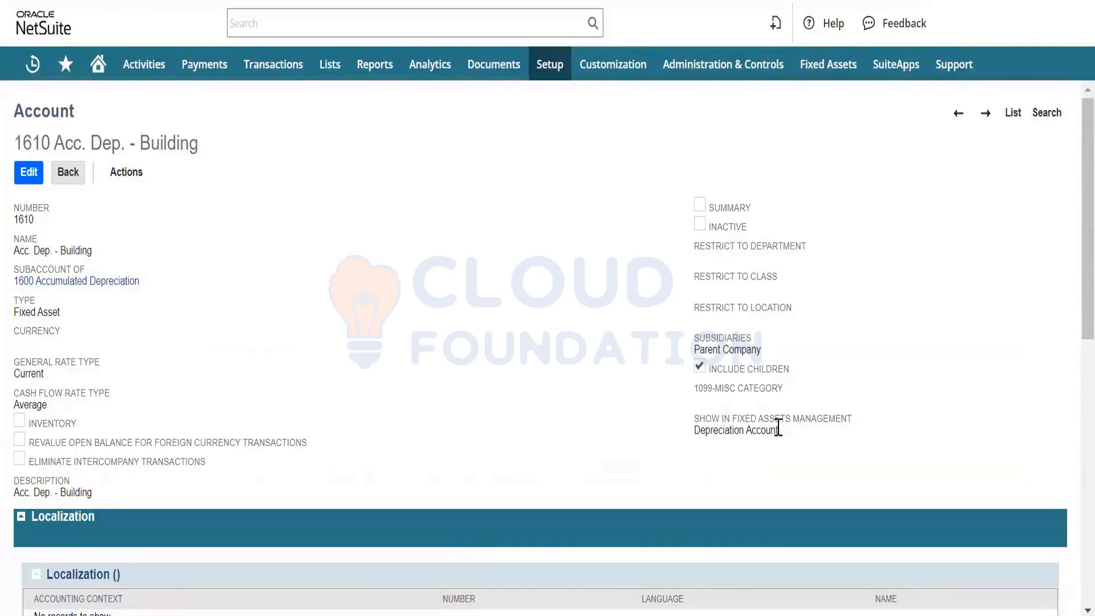
left_click_drag(778, 427, 719, 457)
left_click(435, 285)
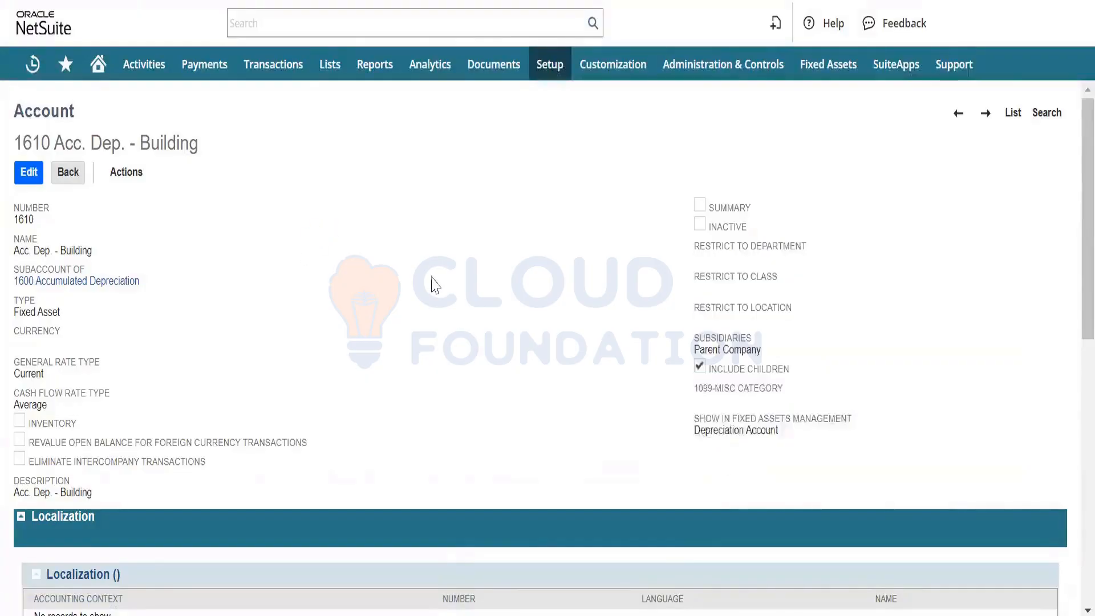
- Return to the chart of accounts list and look through the expense, other income and other expense accounts for the depreciation expense account
left_click(1012, 112)
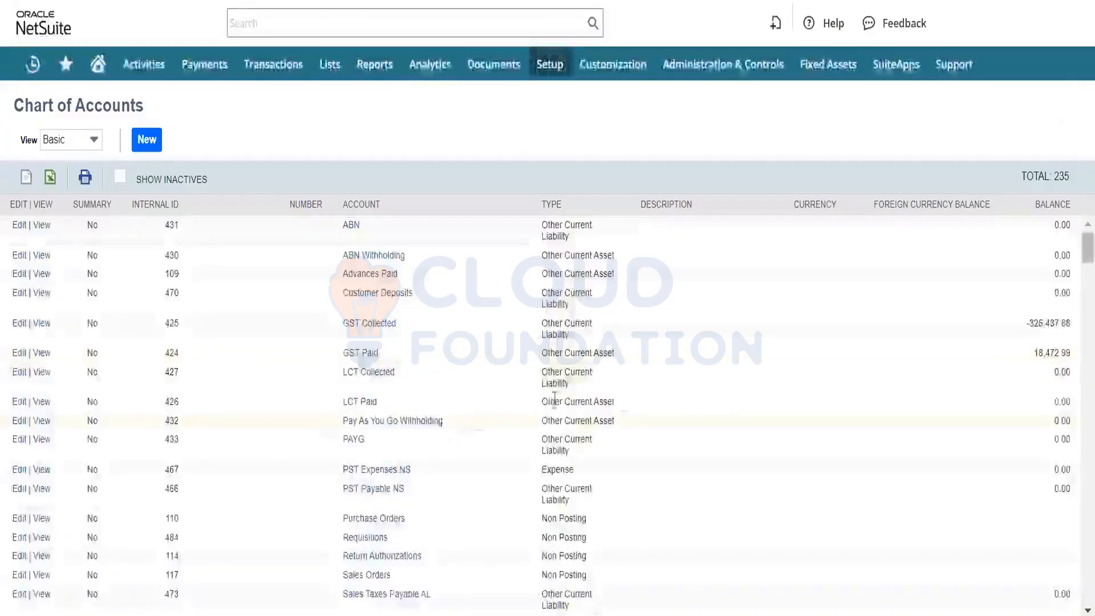
scroll(377, 388, "down", 12)
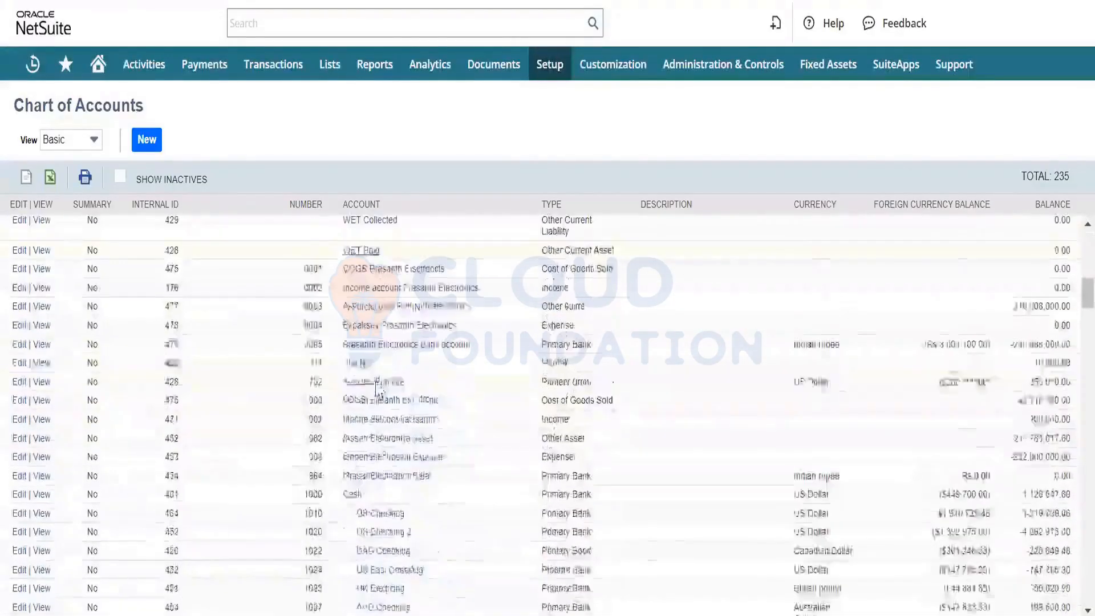
scroll(376, 388, "down", 15)
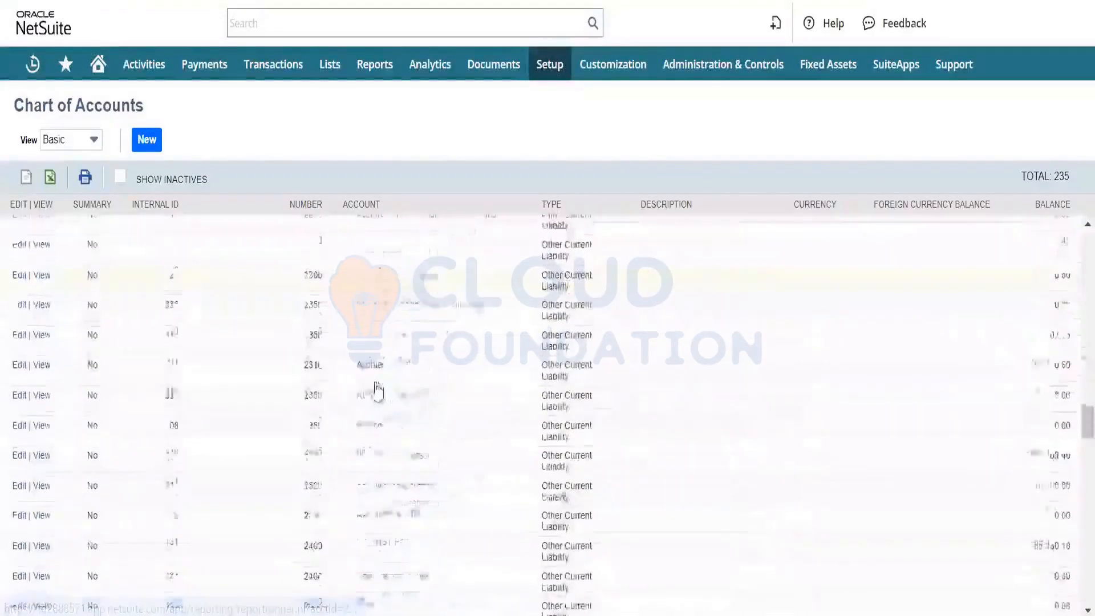
scroll(377, 390, "down", 15)
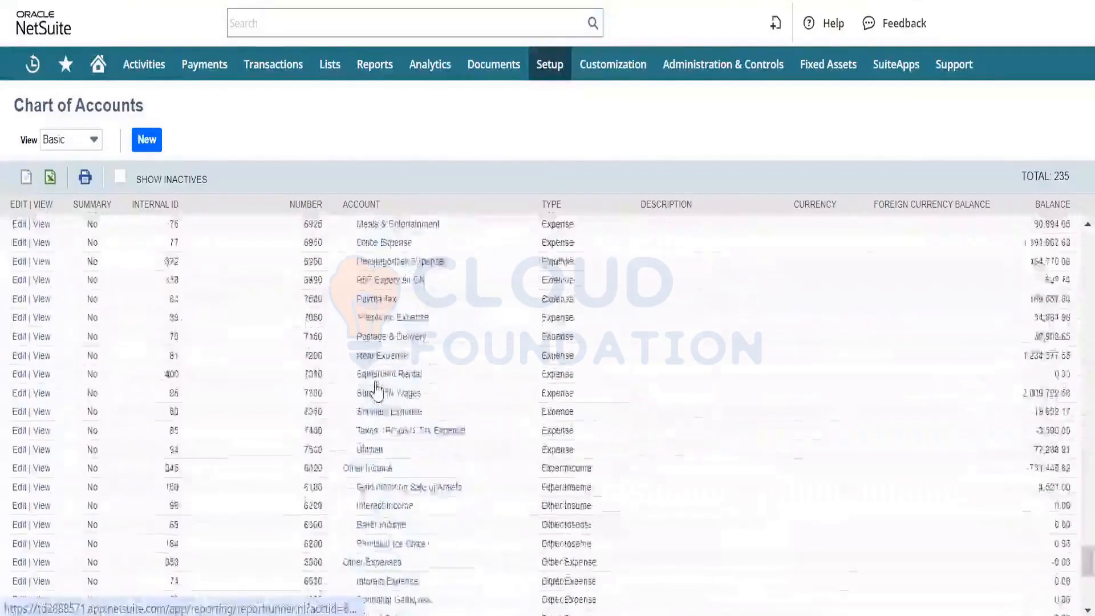
scroll(376, 390, "up", 12)
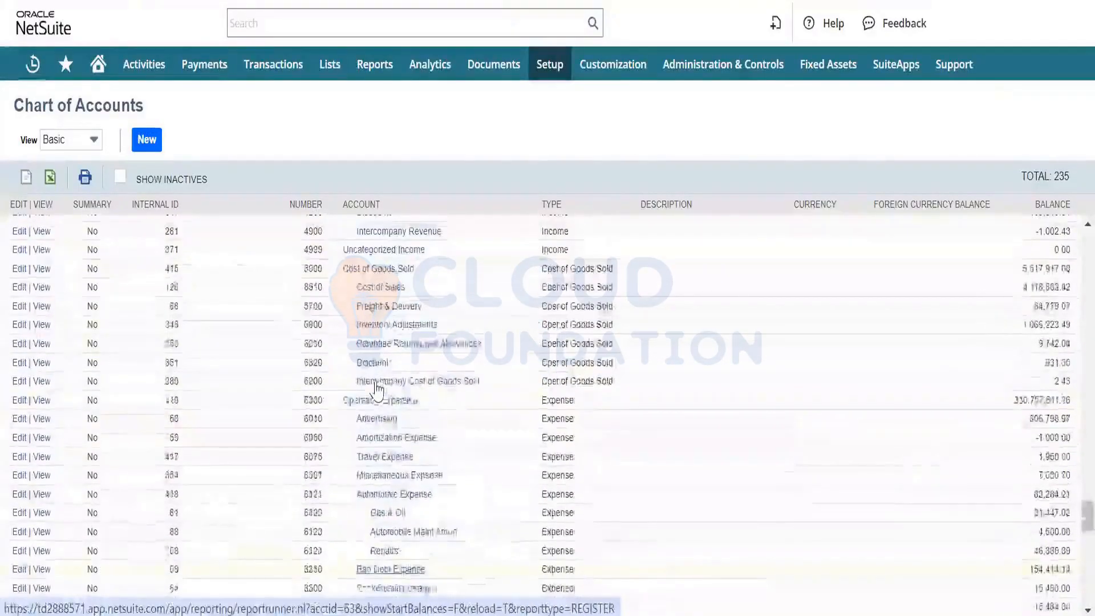
scroll(376, 389, "down", 1)
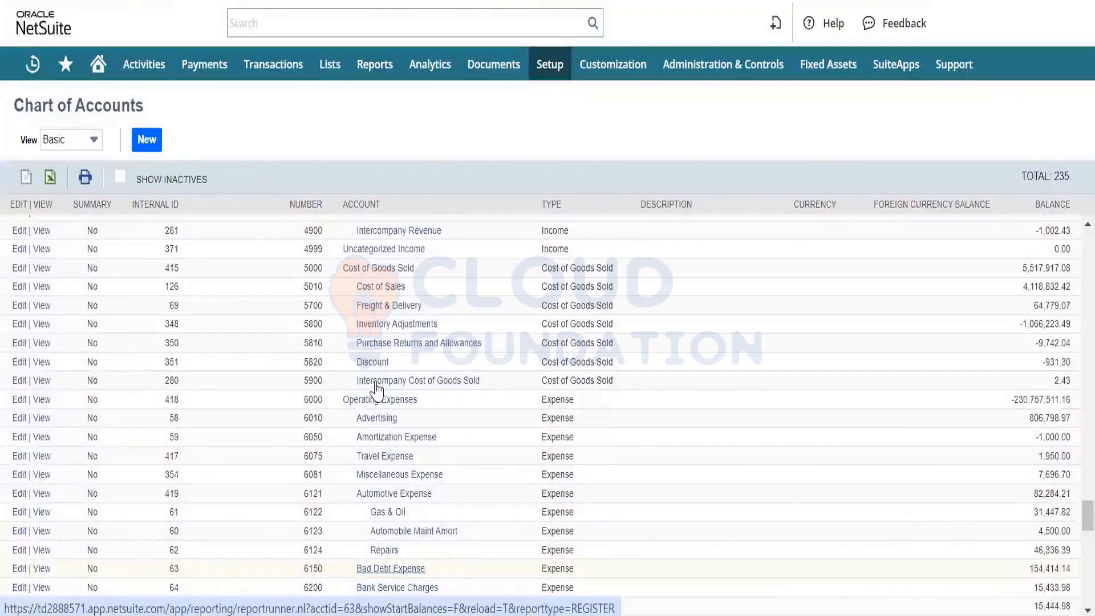
scroll(376, 390, "up", 4)
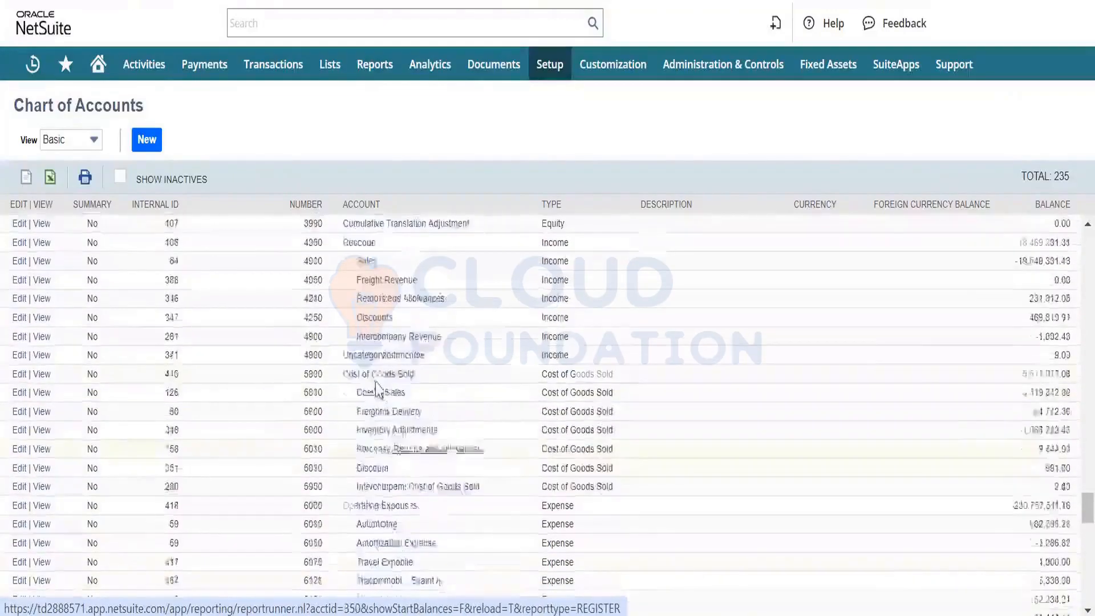
scroll(376, 390, "up", 4)
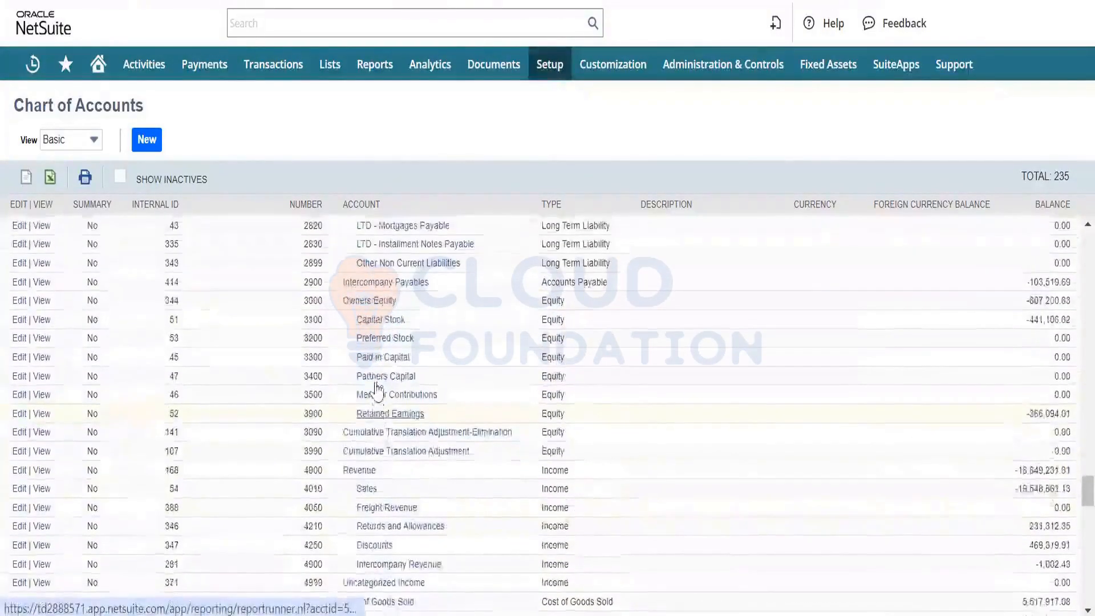
scroll(376, 389, "down", 7)
scroll(376, 390, "down", 4)
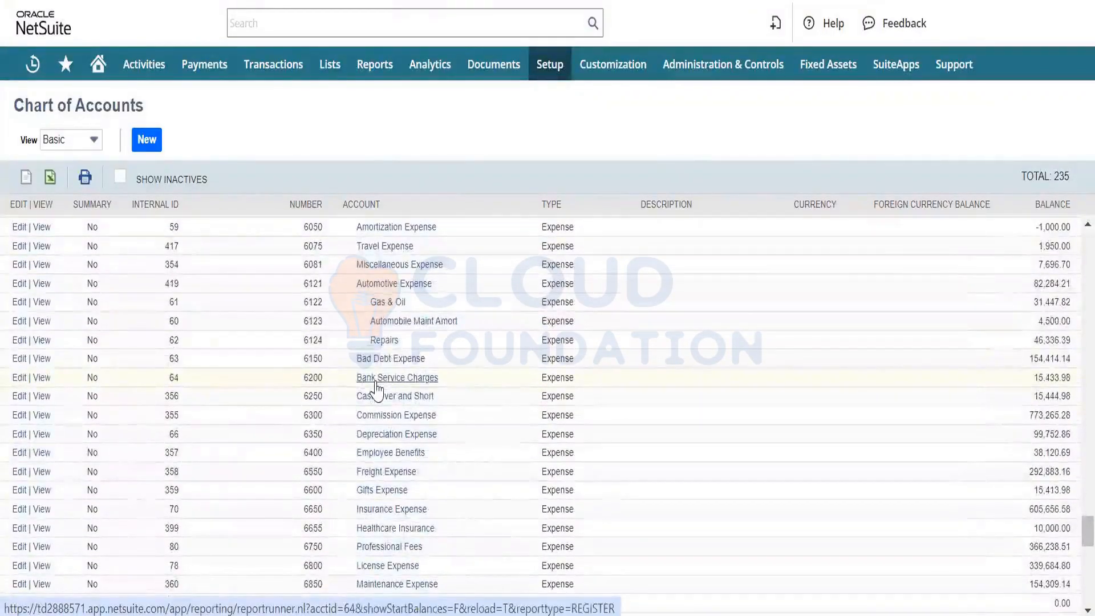
scroll(376, 388, "down", 5)
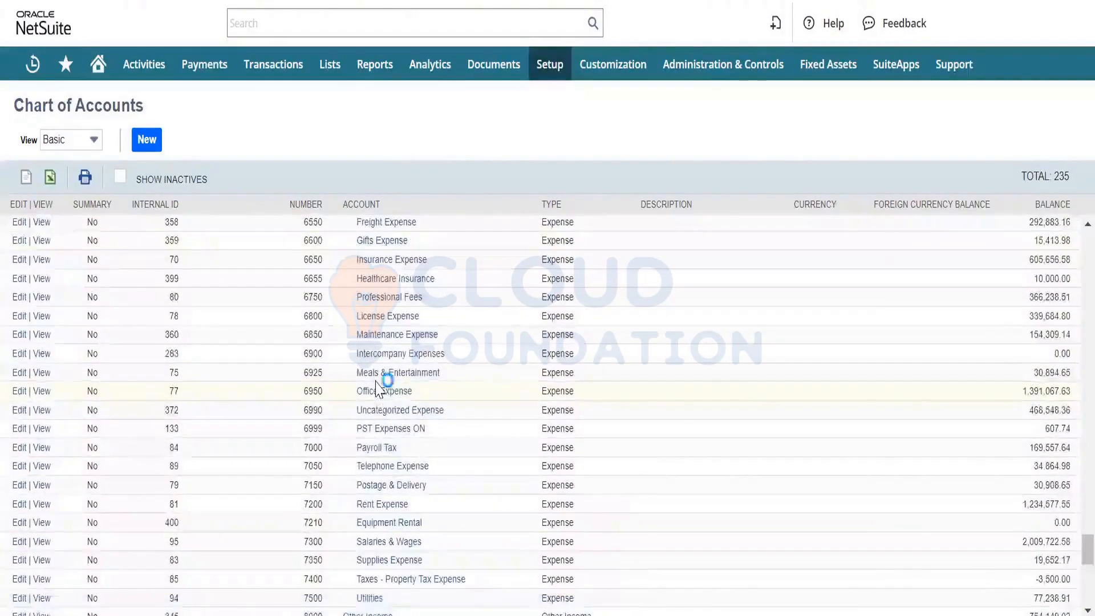
scroll(376, 388, "down", 3)
scroll(375, 388, "down", 4)
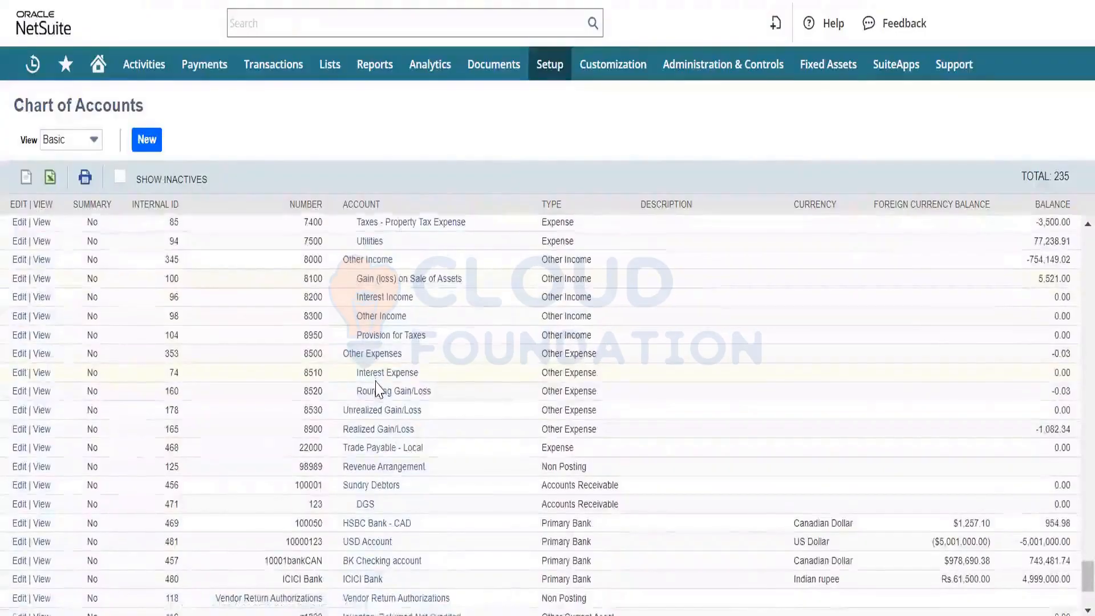
scroll(376, 388, "down", 3)
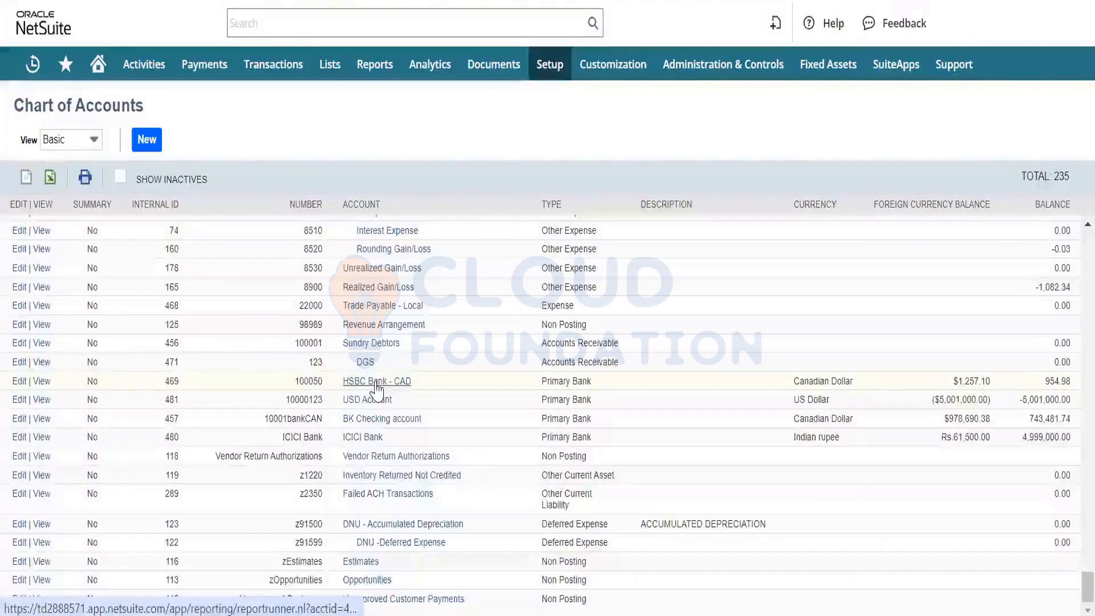
scroll(375, 388, "up", 1)
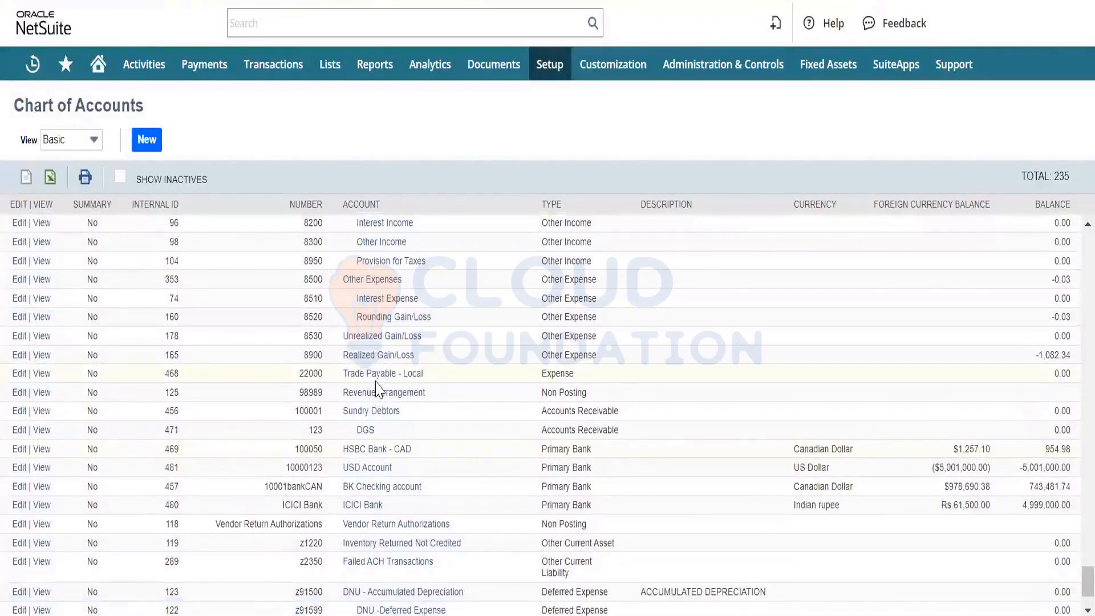
scroll(376, 390, "up", 1)
scroll(376, 390, "up", 1)
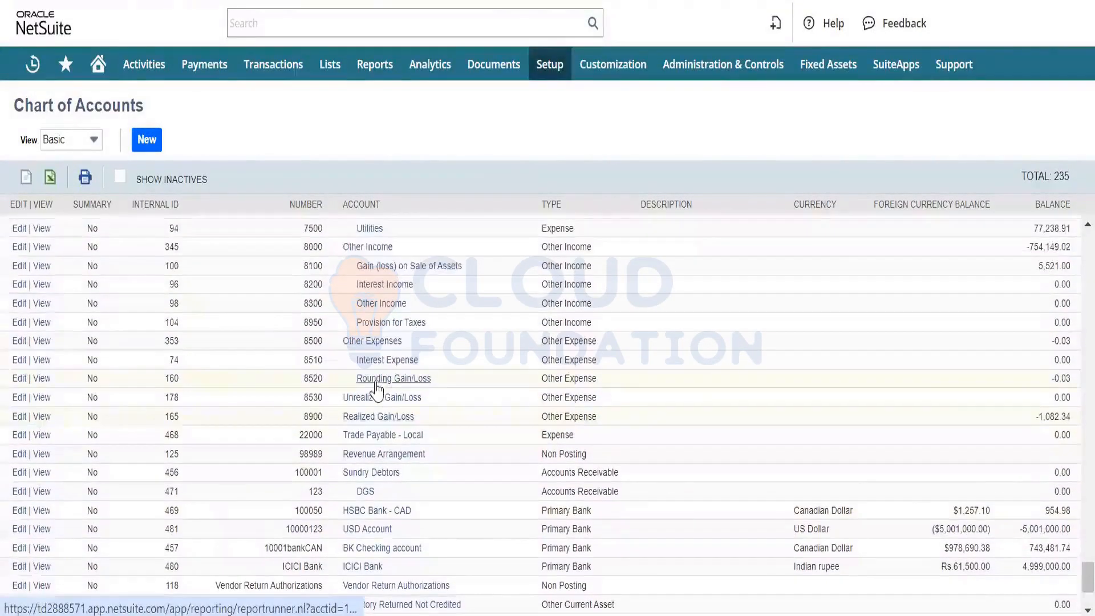
scroll(375, 388, "up", 4)
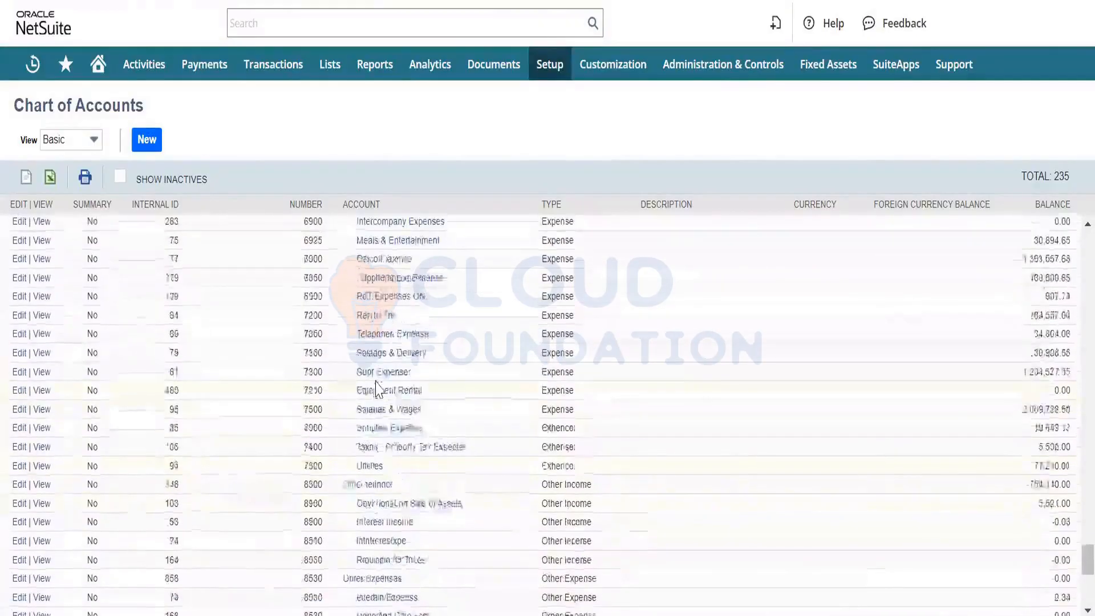
- Search the chart of accounts page for "depre" and go through the matches to the Depreciation Expense account
key("ctrl+f")
type("dep")
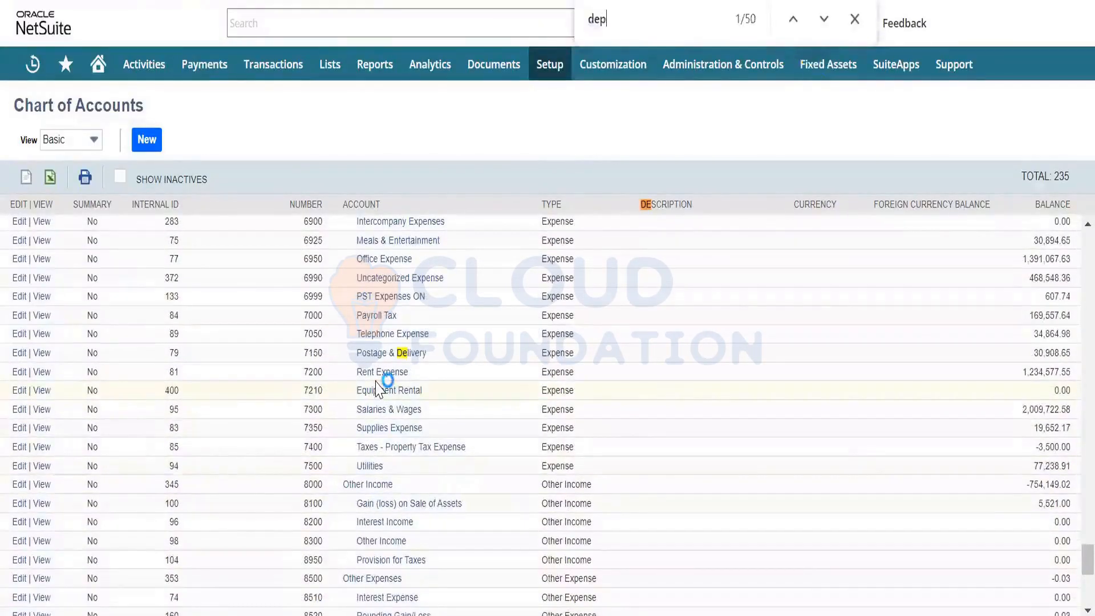
type("re")
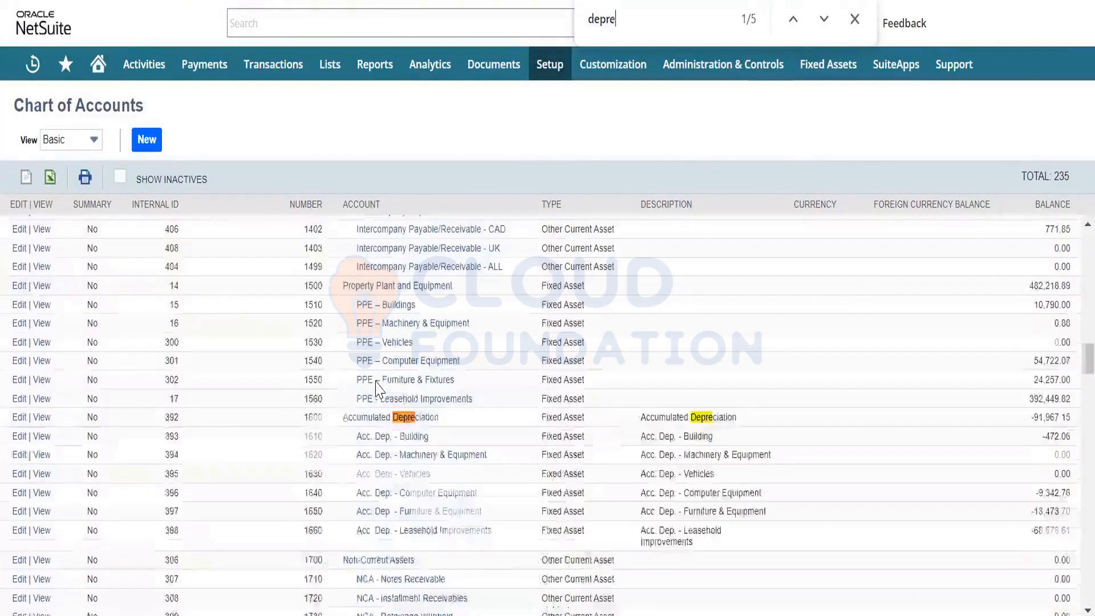
key("Return")
key("Return")
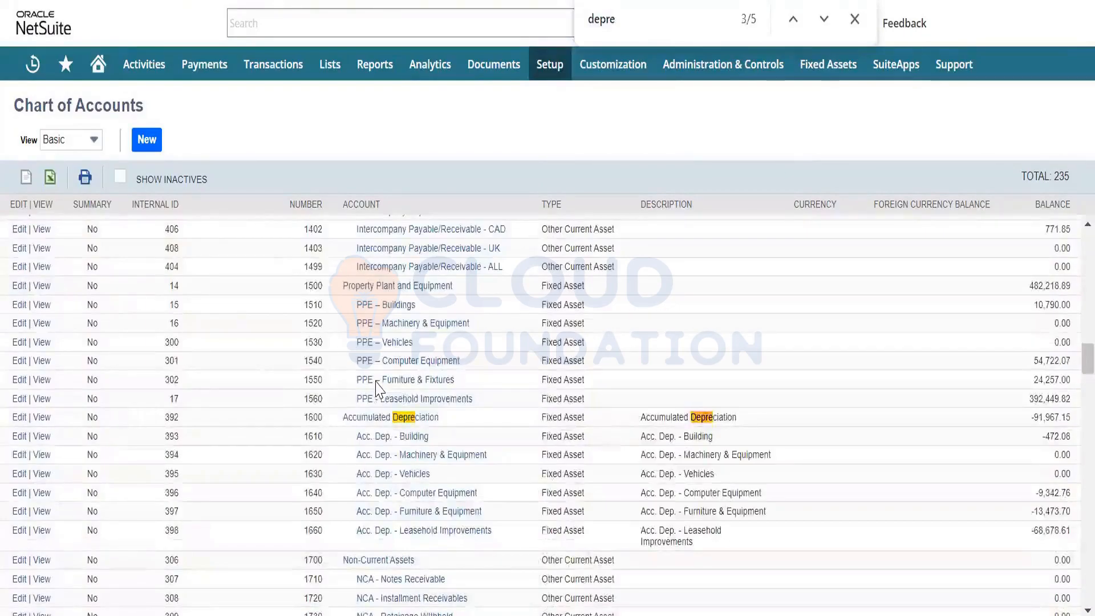
key("Return")
key("Return")
key("Return")
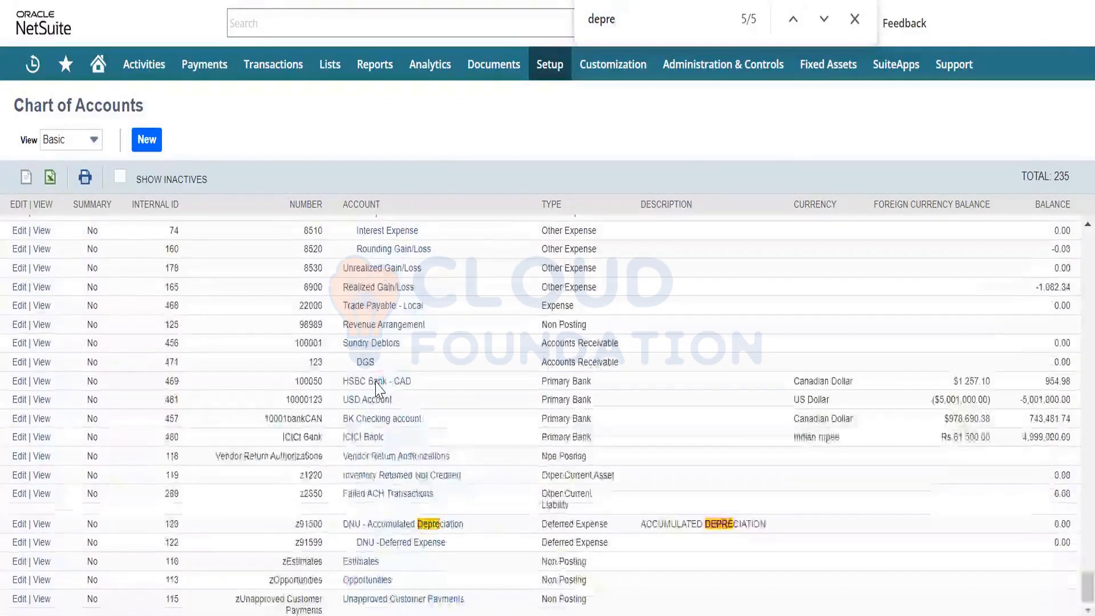
key("Return")
key("Return")
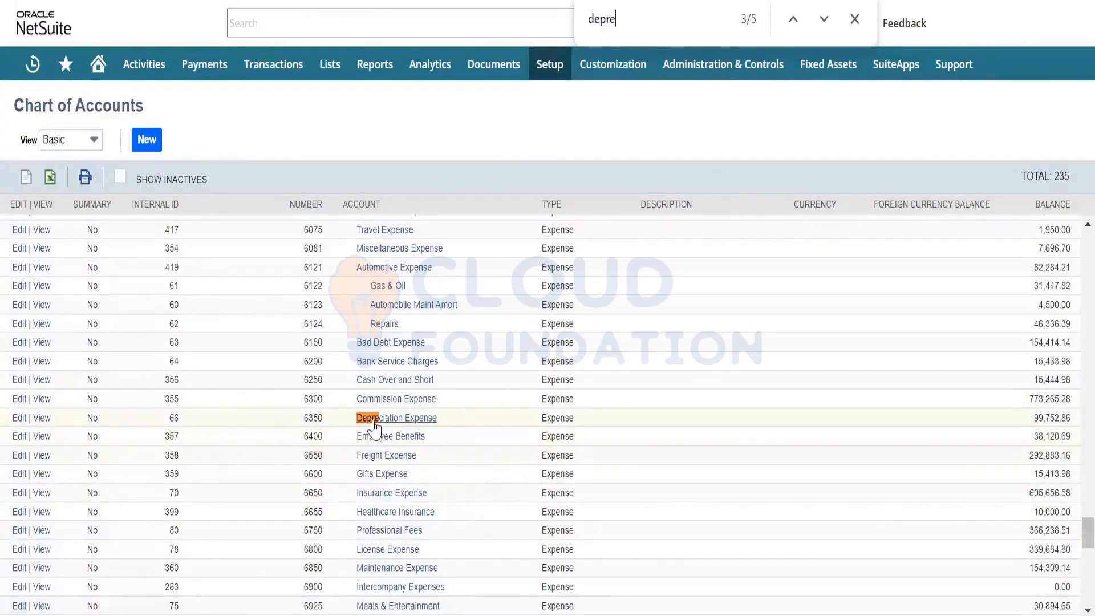
- Open the 6350 Depreciation Expense account for editing and examine its type, subsidiaries and Show in Fixed Assets Management selections
left_click(19, 418)
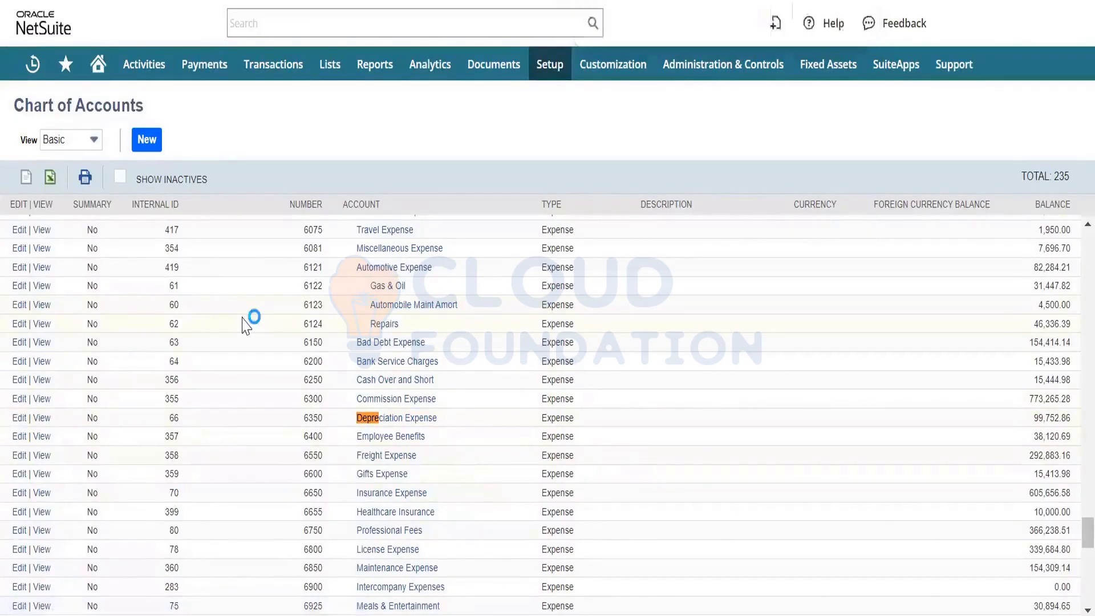
scroll(438, 339, "down", 4)
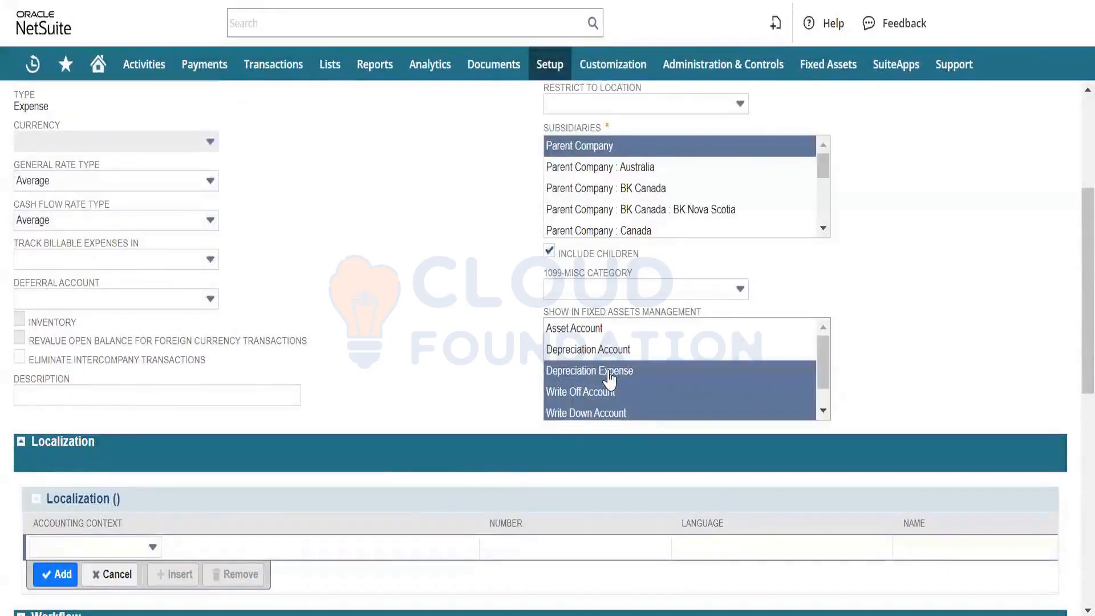
scroll(610, 378, "down", 1)
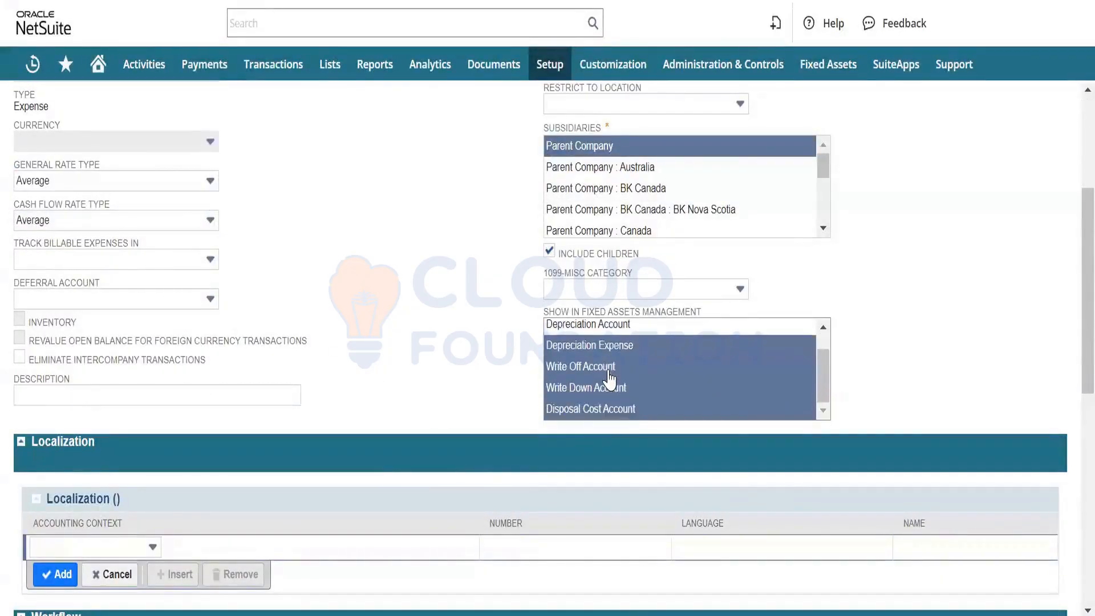
scroll(609, 377, "up", 1)
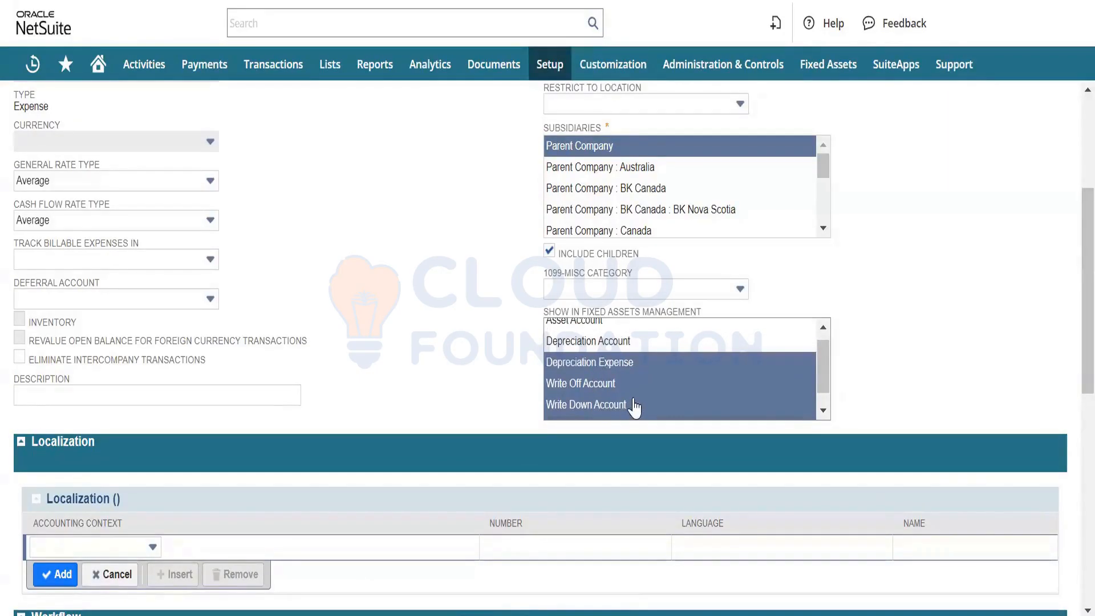
scroll(627, 407, "down", 1)
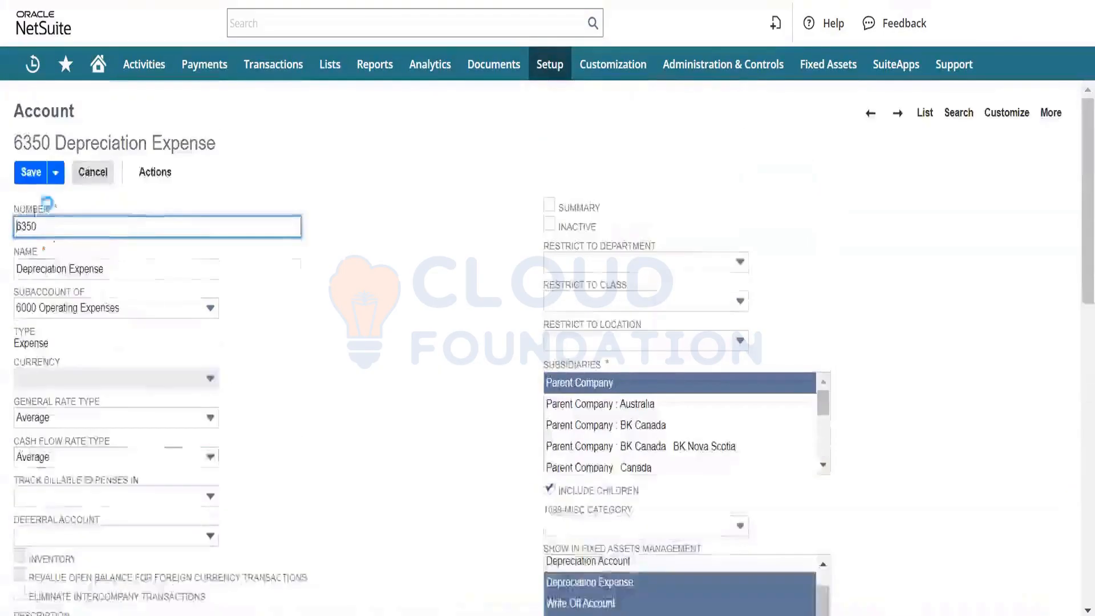
scroll(208, 273, "down", 6)
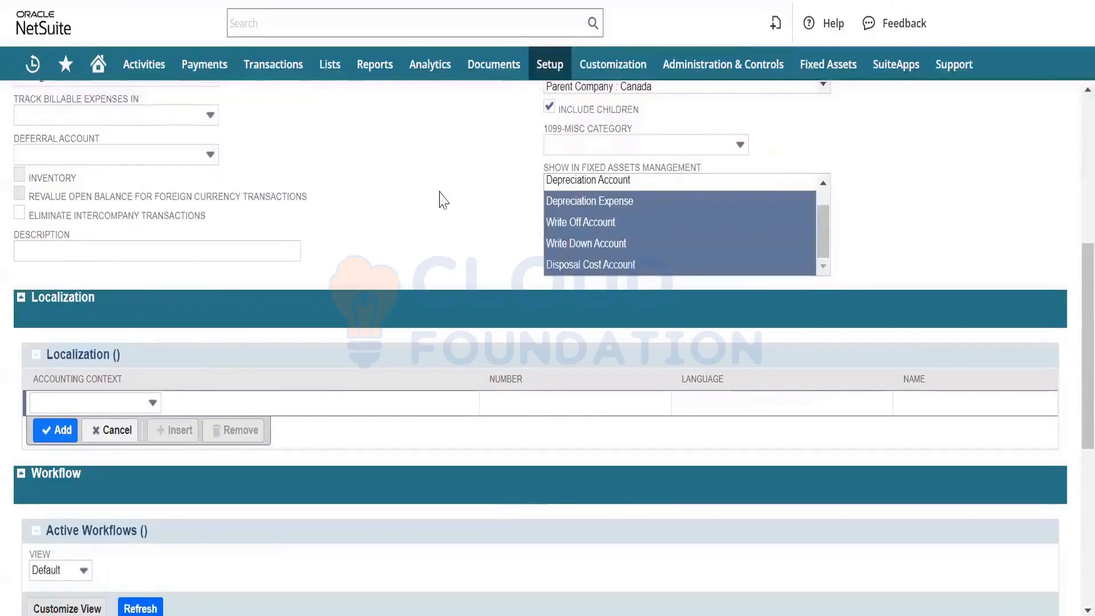
scroll(445, 200, "up", 7)
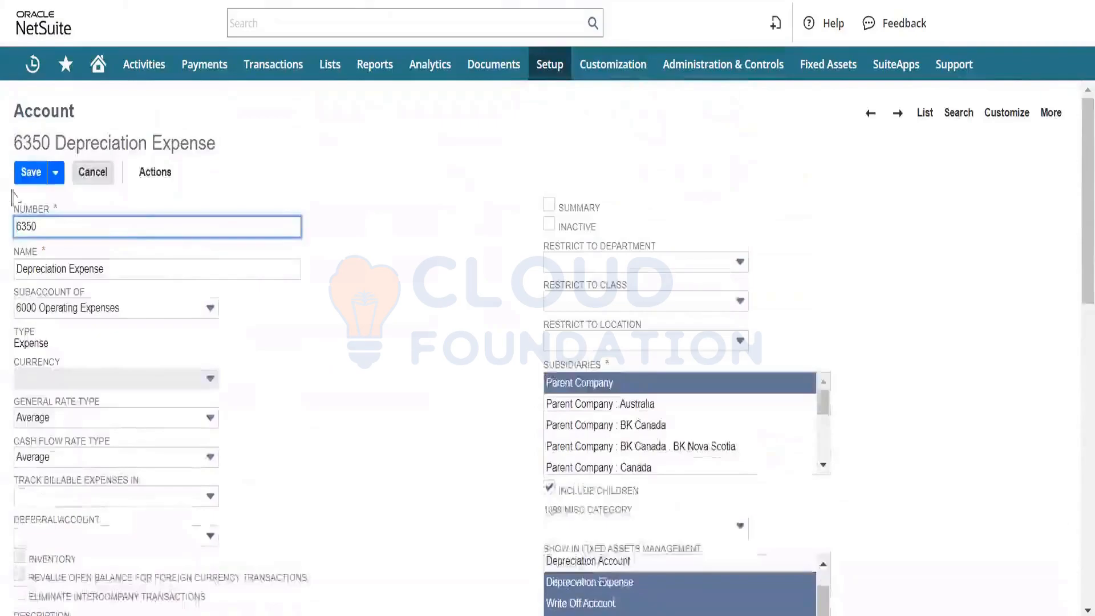
scroll(384, 379, "down", 5)
scroll(393, 376, "up", 1)
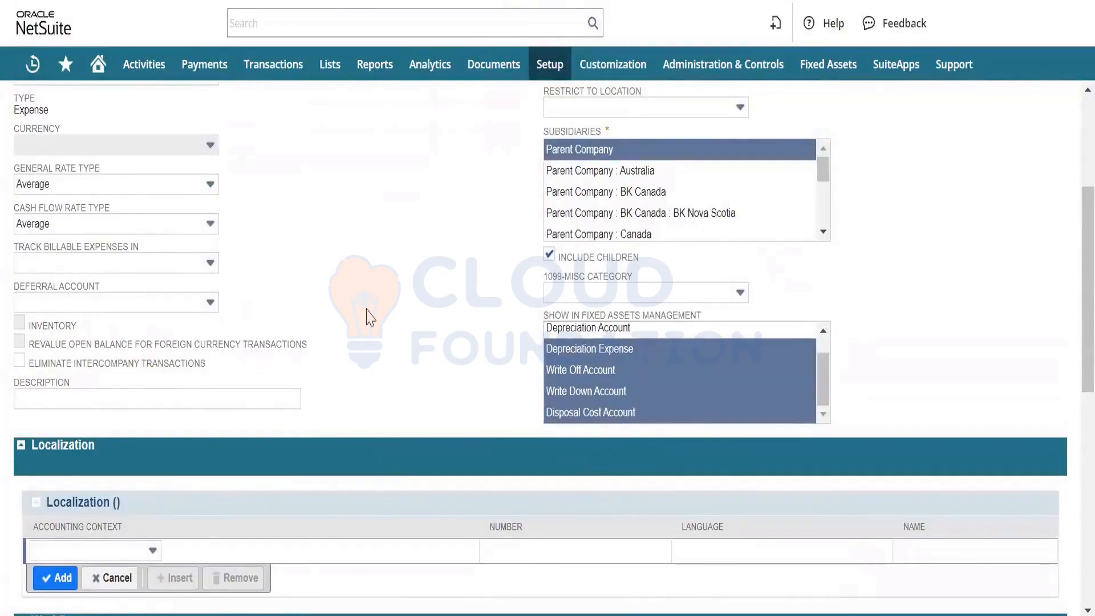
scroll(367, 313, "up", 4)
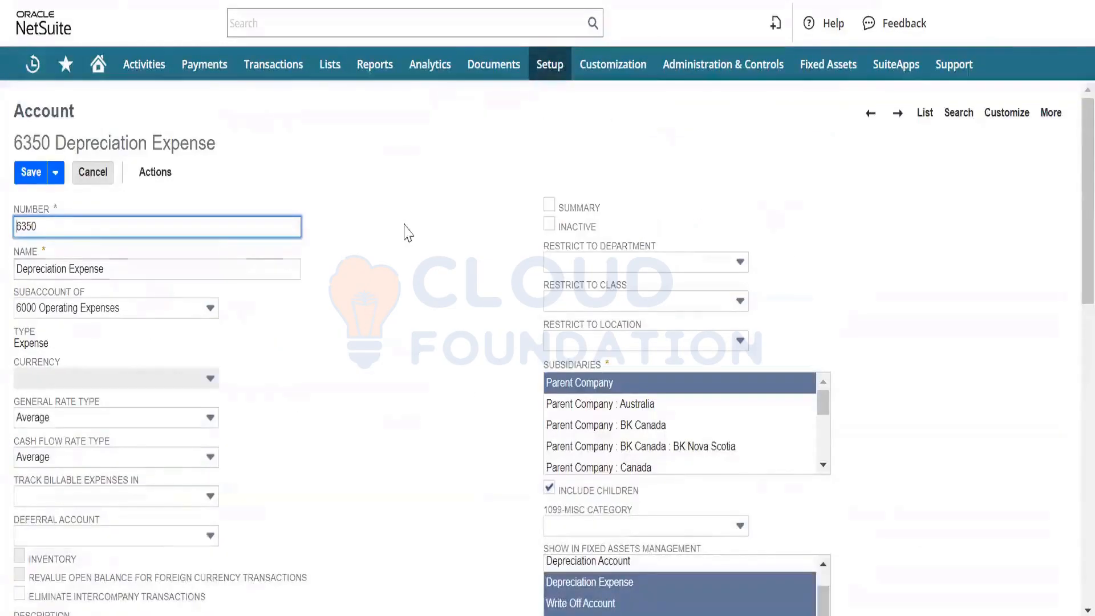
- Open the list of asset types from the Fixed Assets setup
mouse_move(827, 65)
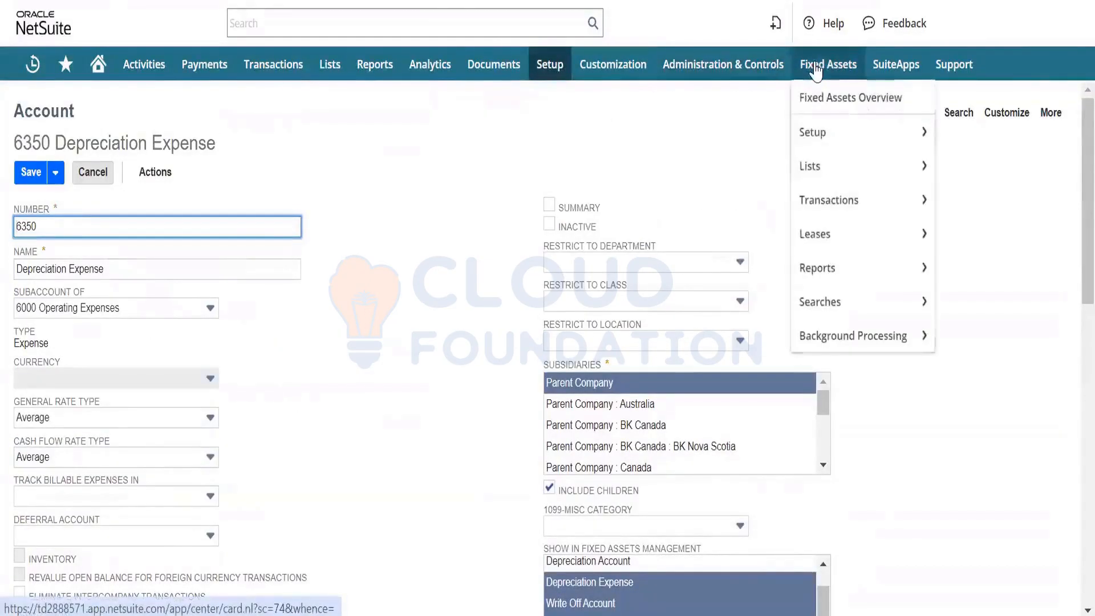
mouse_move(838, 135)
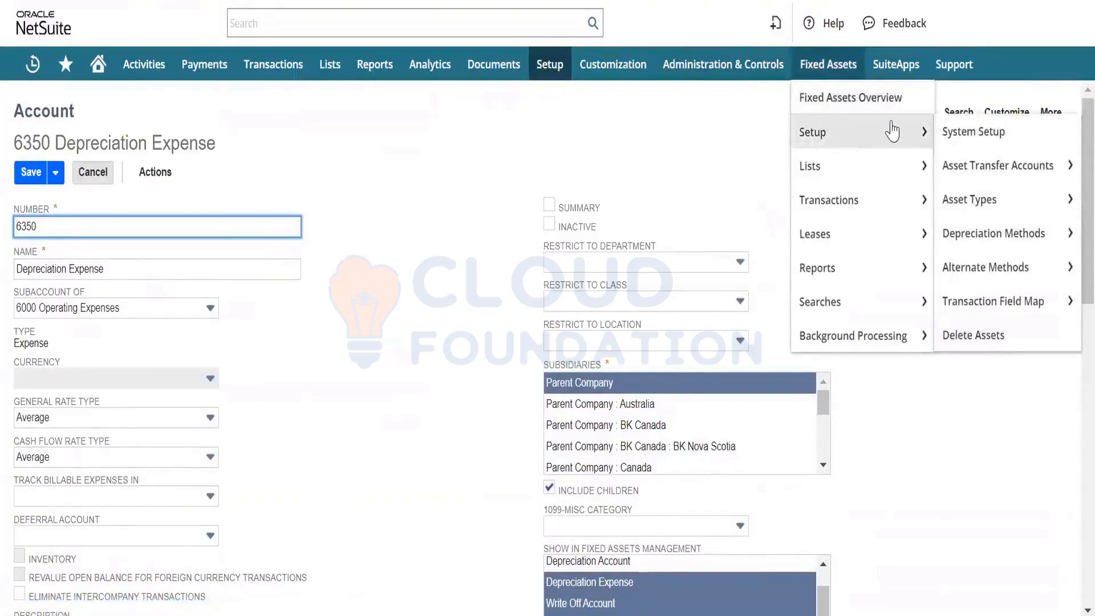
left_click(992, 204)
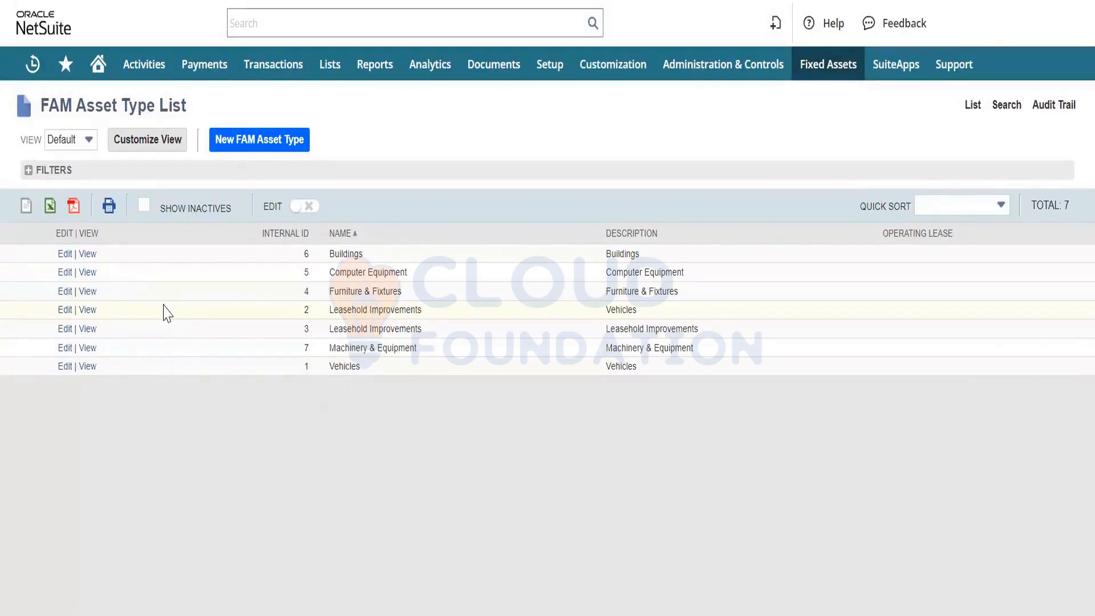
- Open the Computer Equipment asset type for editing and check its accounting method
left_click(63, 274)
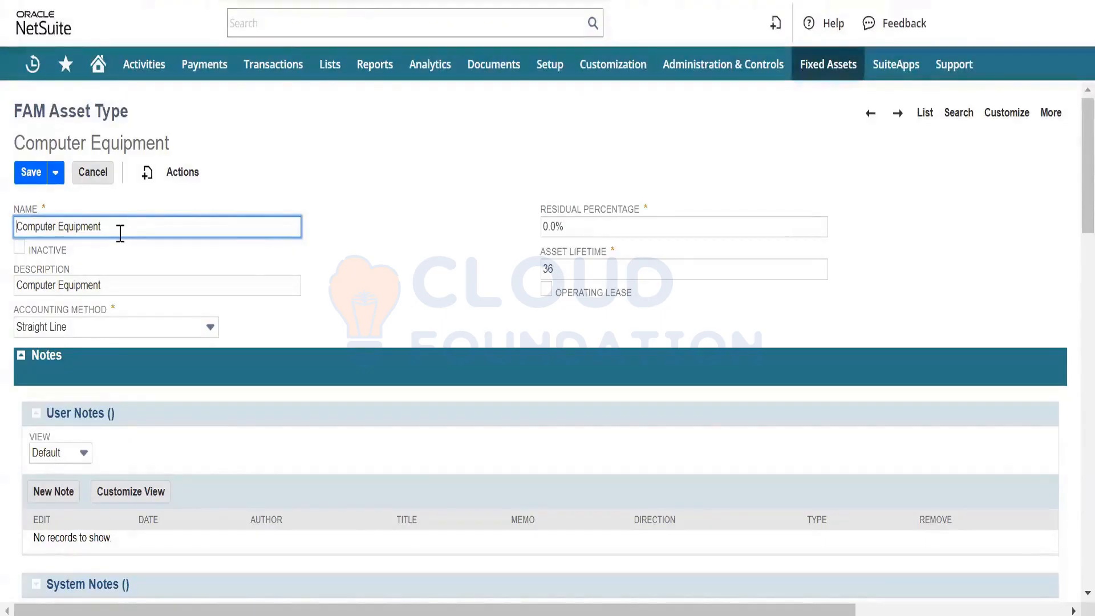
left_click(111, 327)
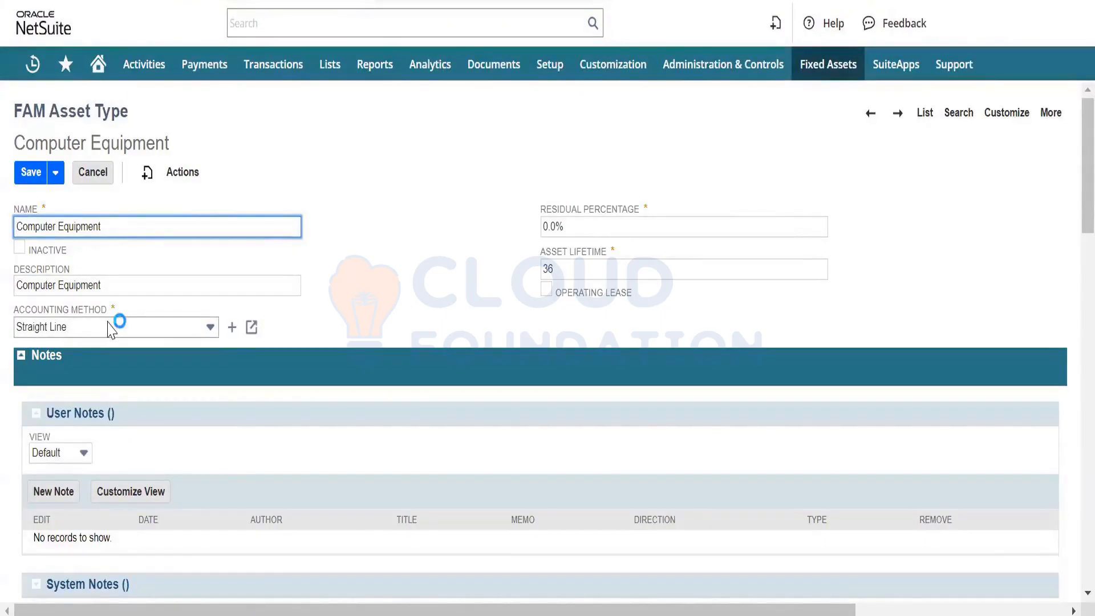
left_click(111, 329)
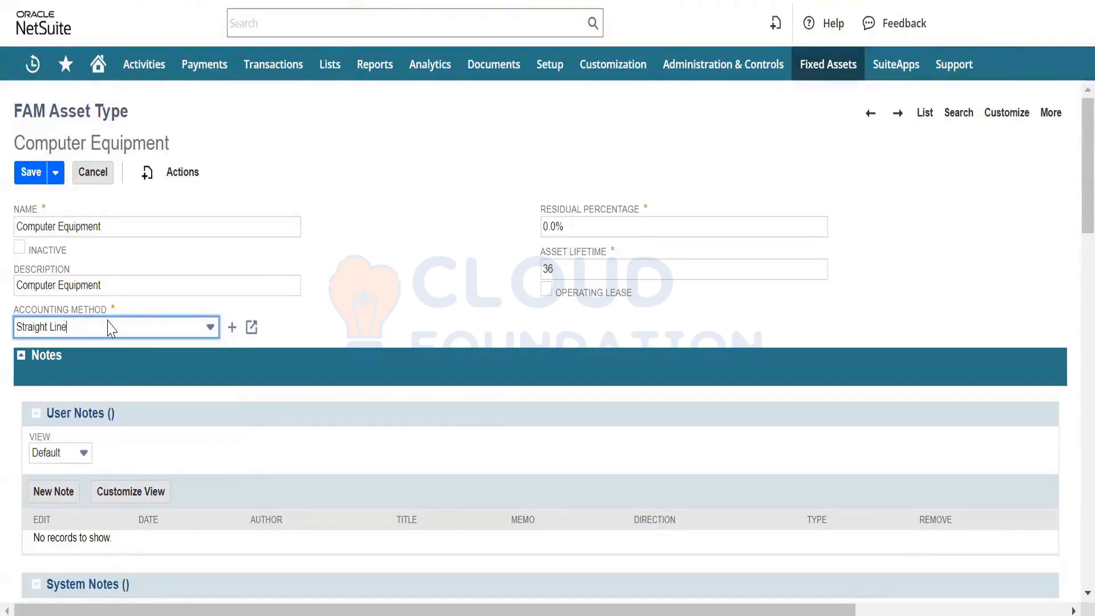
- Look through the accounting method options available for the Computer Equipment asset type, keeping Straight Line selected
left_click(111, 327)
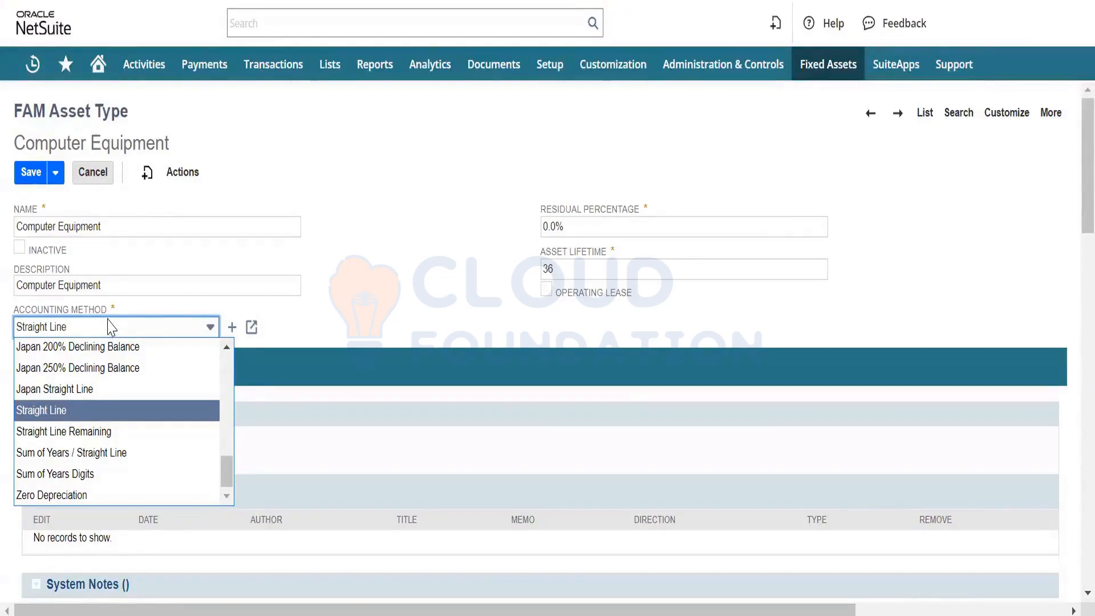
left_click(111, 328)
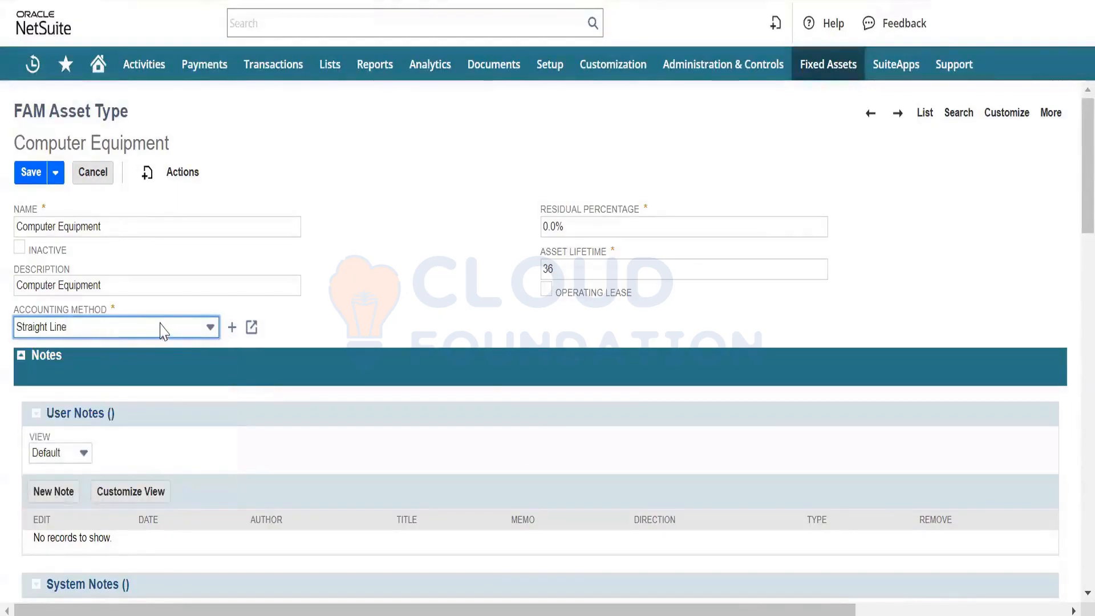
left_click(162, 328)
mouse_move(51, 171)
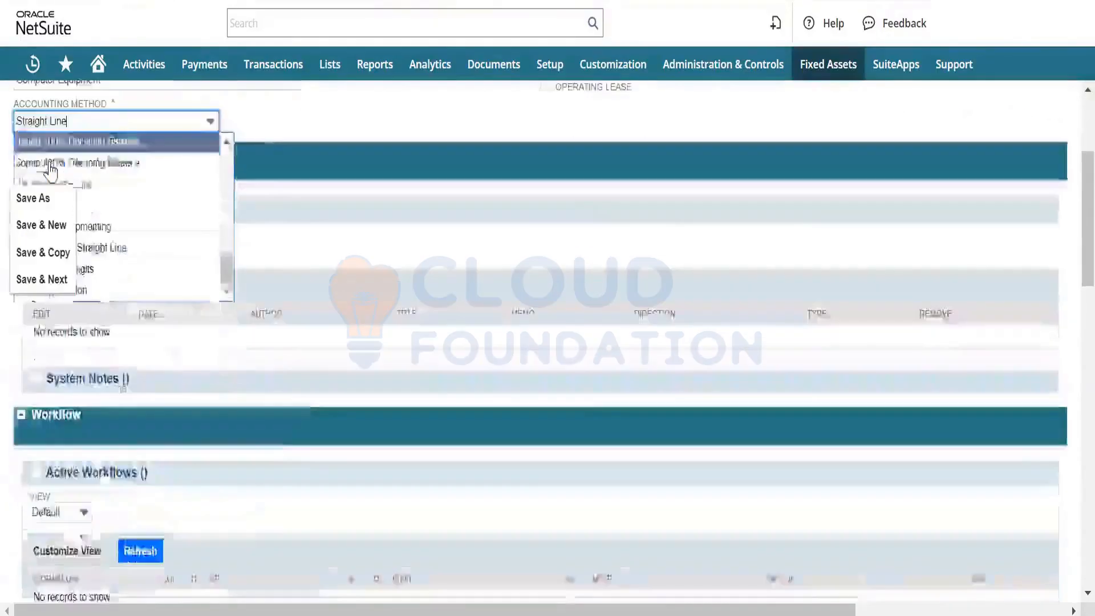
scroll(50, 171, "up", 10)
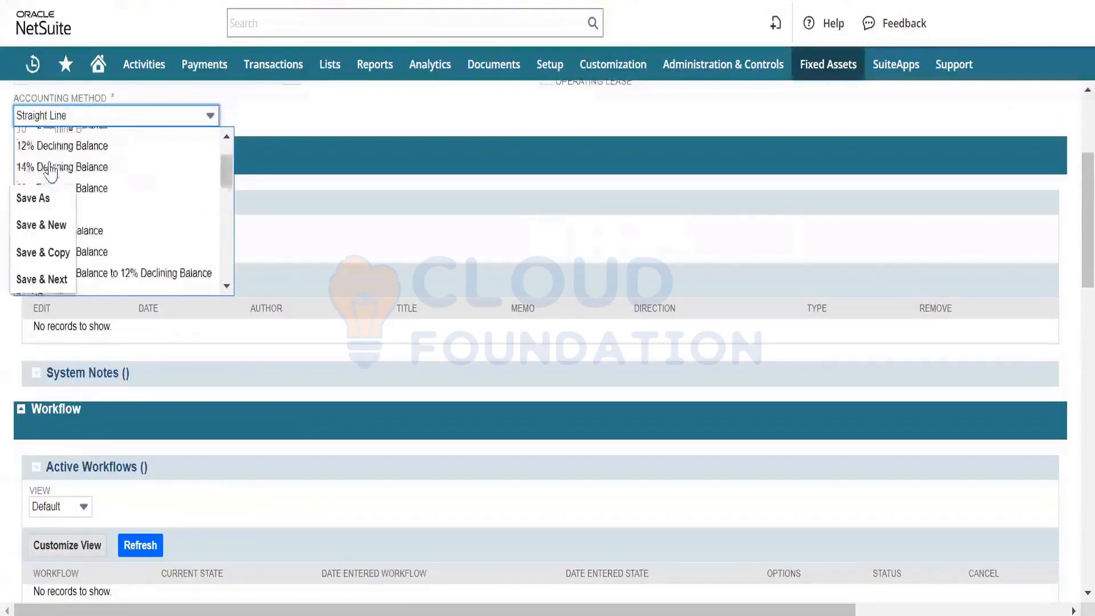
scroll(50, 171, "up", 3)
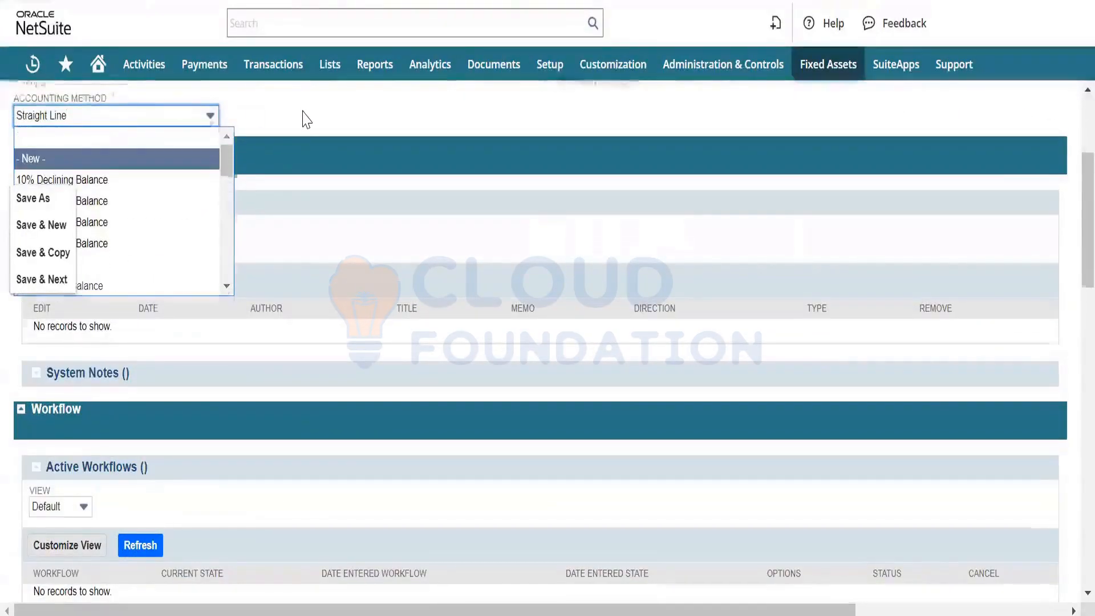
scroll(306, 118, "up", 2)
left_click(335, 210)
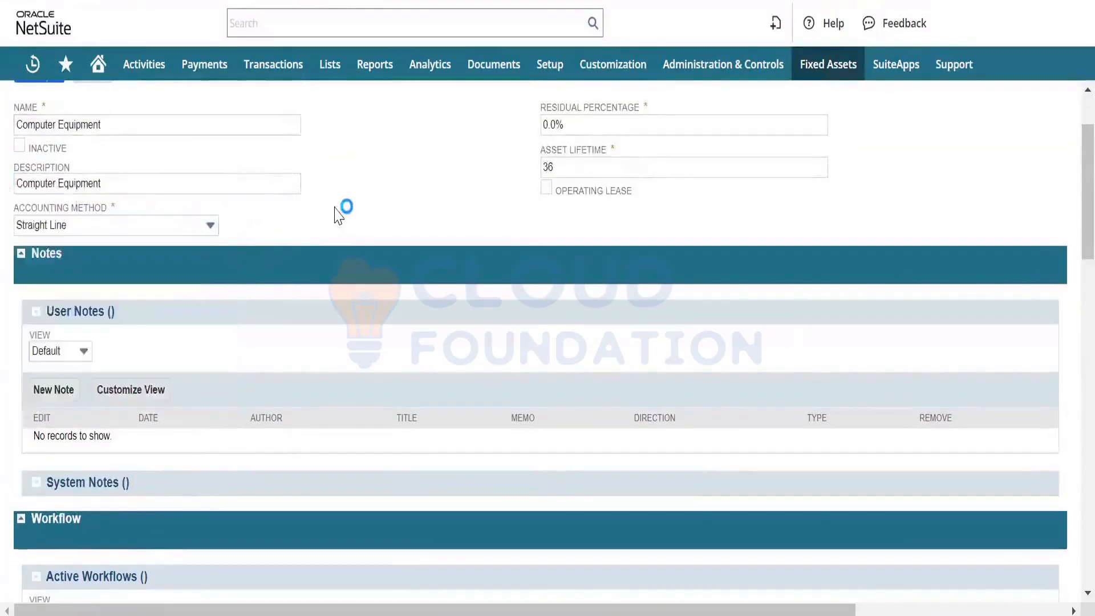
scroll(349, 190, "up", 2)
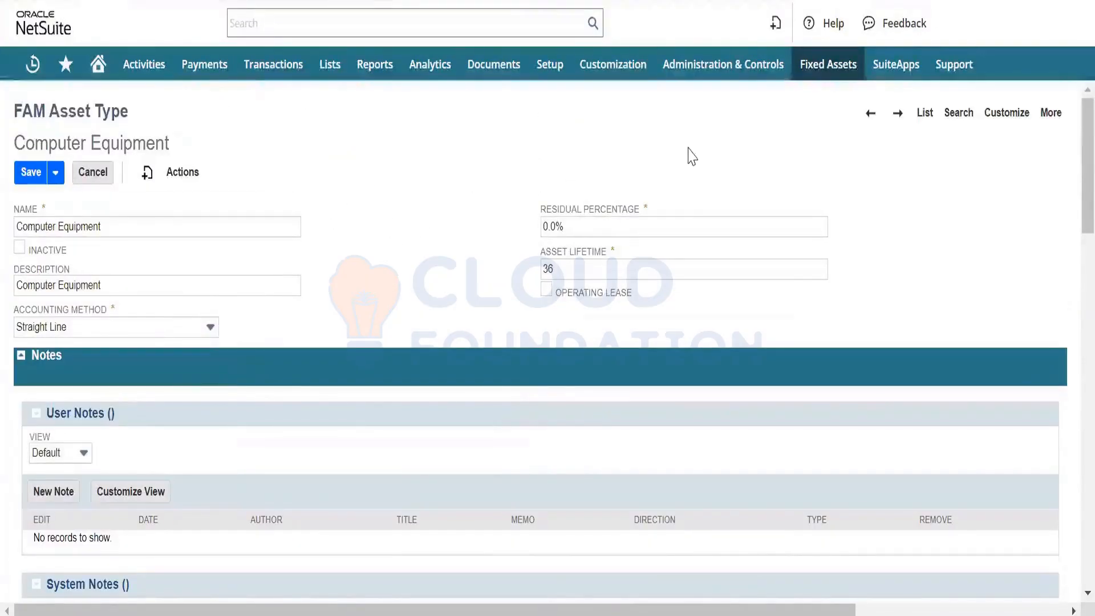
- Open the Fixed Assets depreciation methods list in a new browser tab and review the methods and their formulas
mouse_move(809, 75)
mouse_move(836, 135)
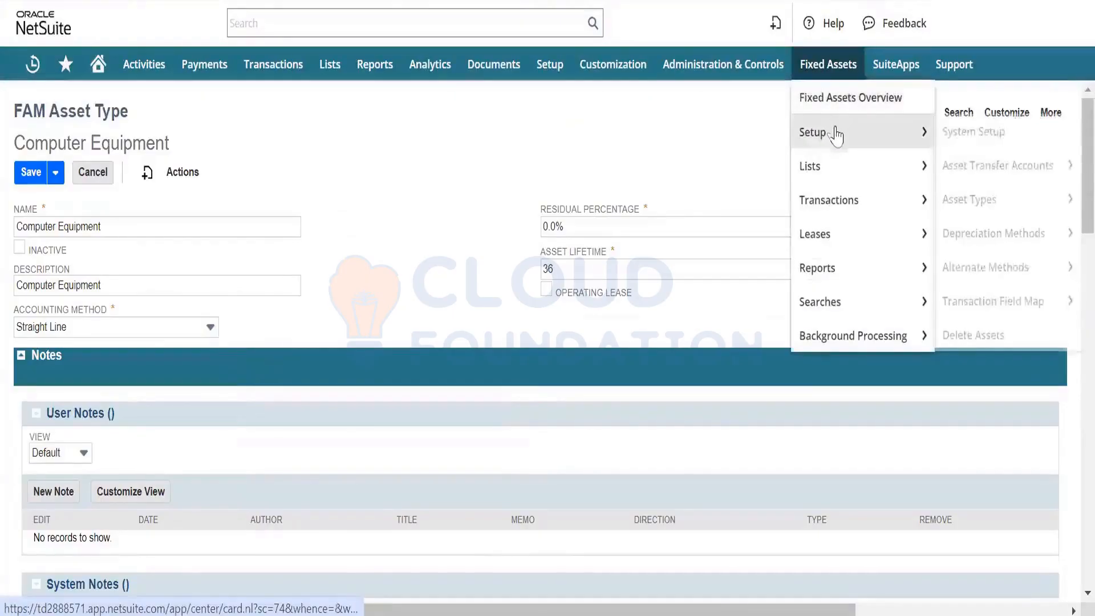
right_click(986, 237)
left_click(909, 262)
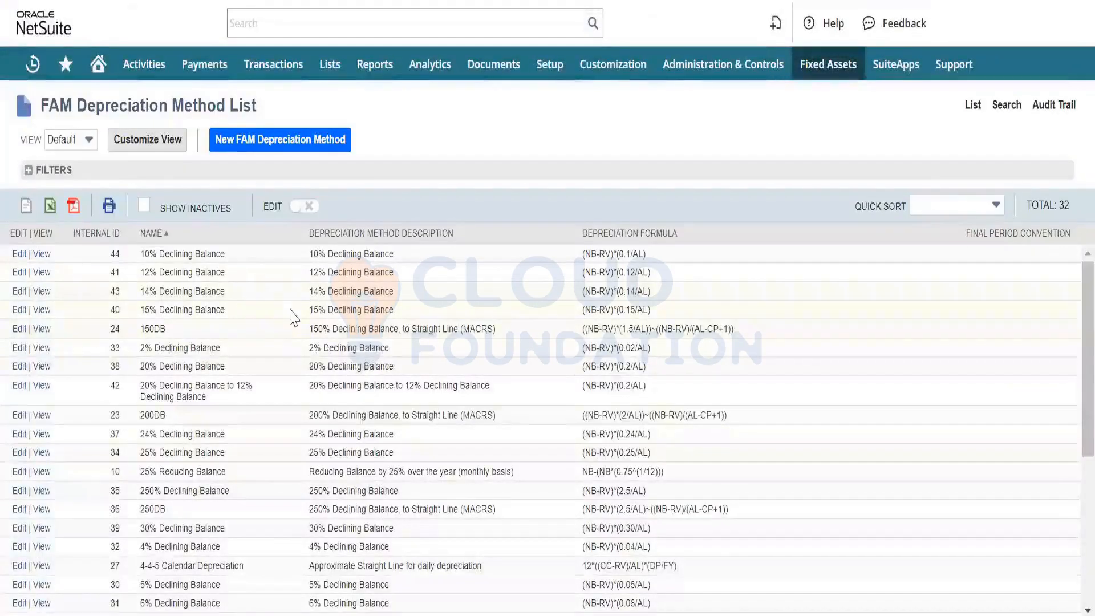
scroll(286, 329, "down", 5)
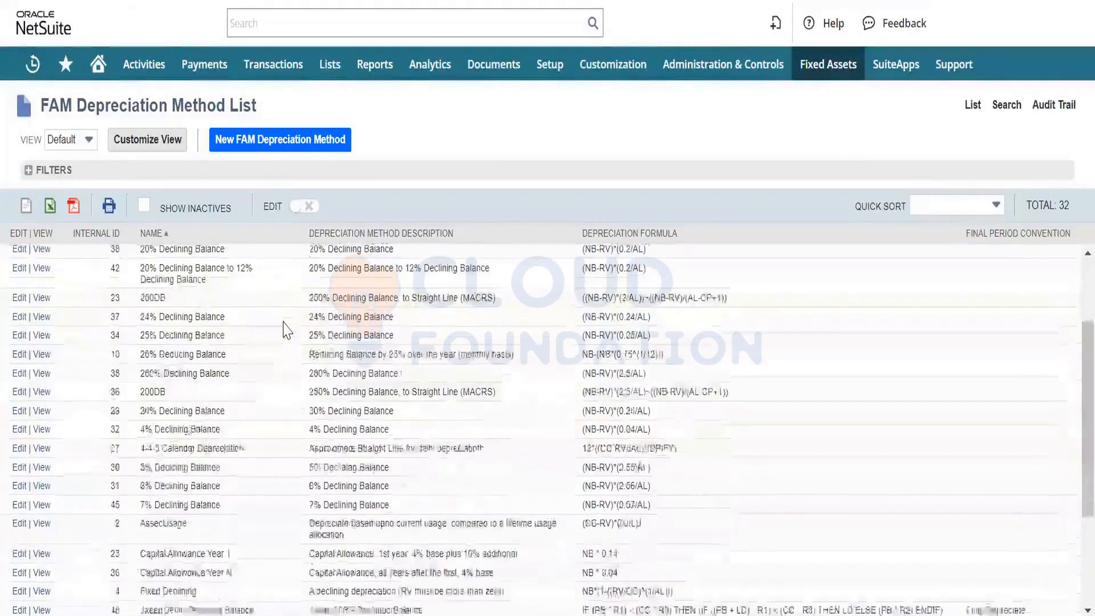
scroll(286, 330, "up", 5)
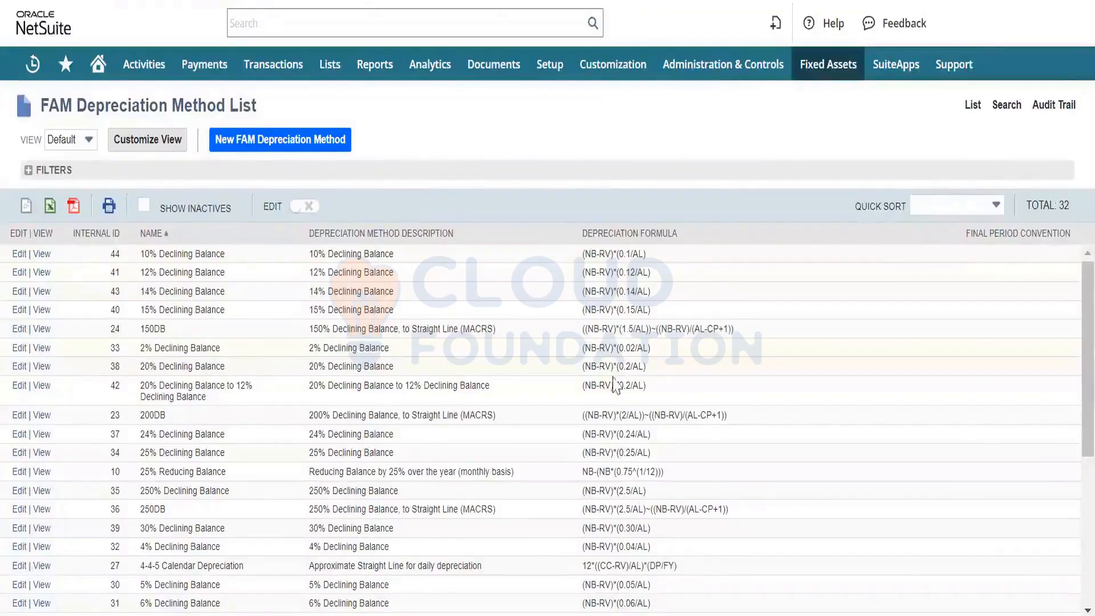
- Open a blank depreciation method form and examine its depreciation period options, next method, rate table and formula fields
left_click(262, 147)
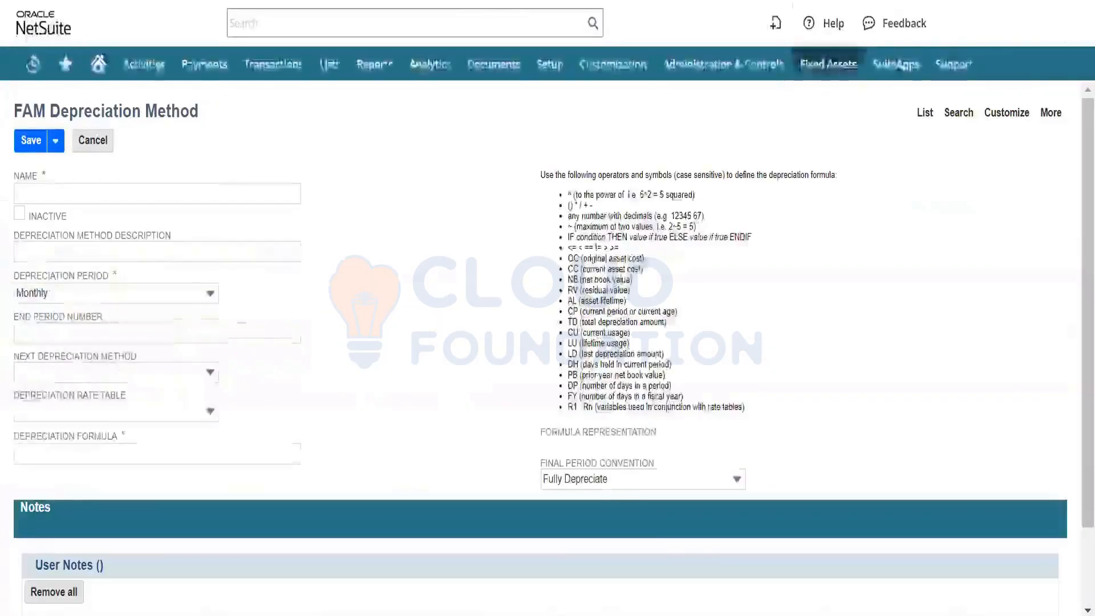
left_click(41, 193)
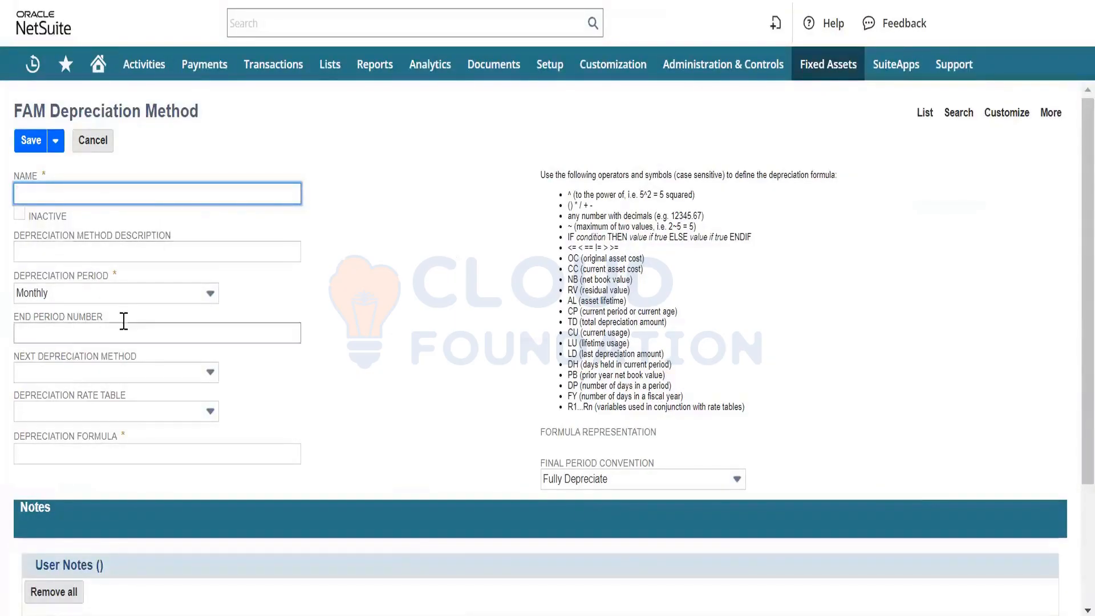
left_click(154, 296)
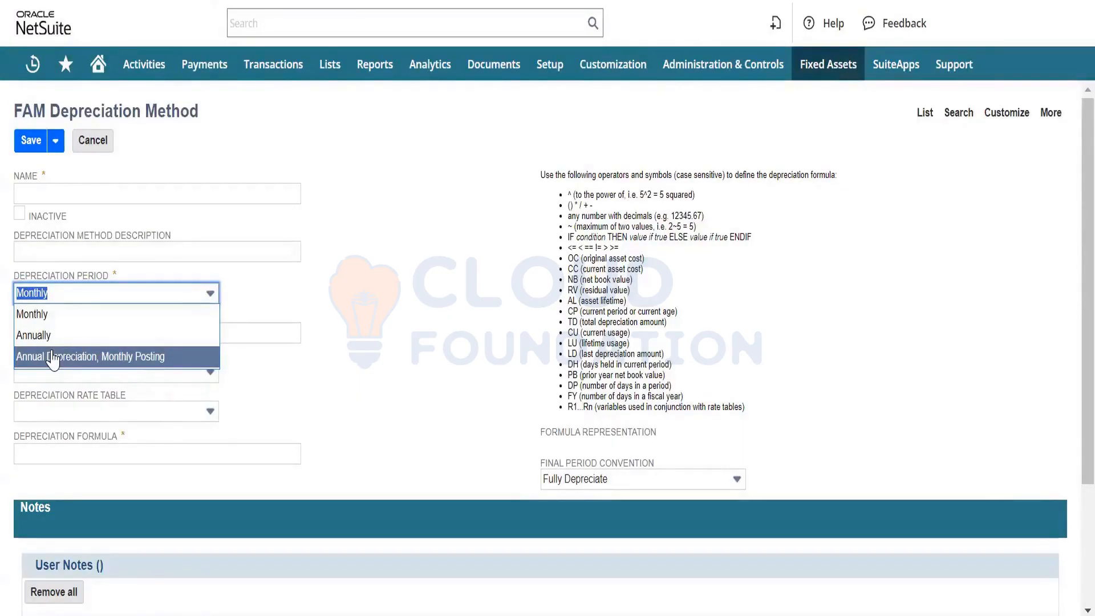
left_click(483, 361)
left_click(154, 377)
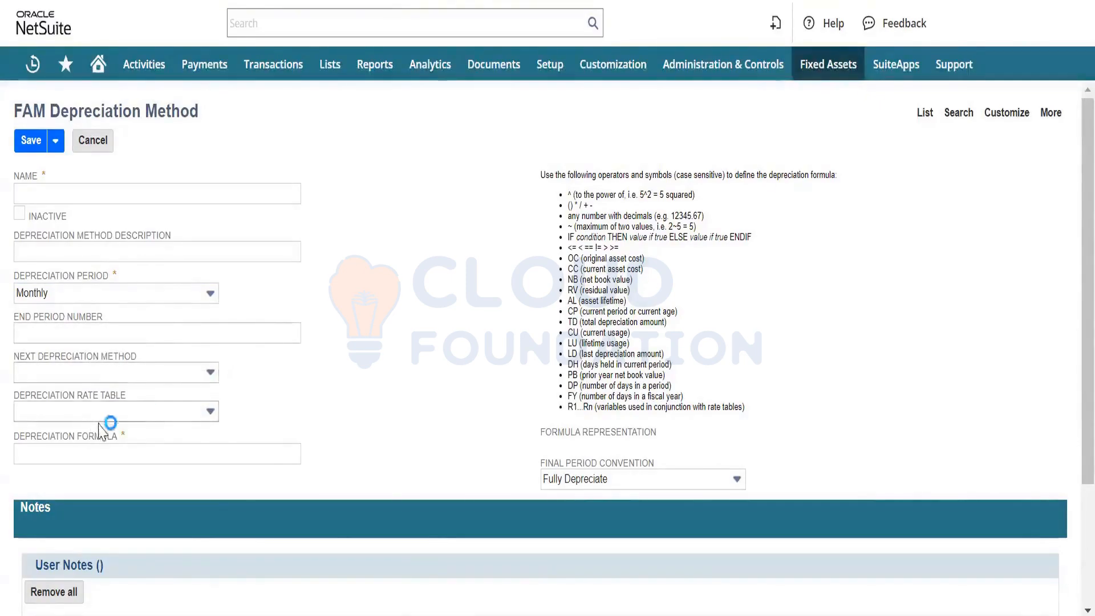
left_click(140, 415)
left_click(139, 428)
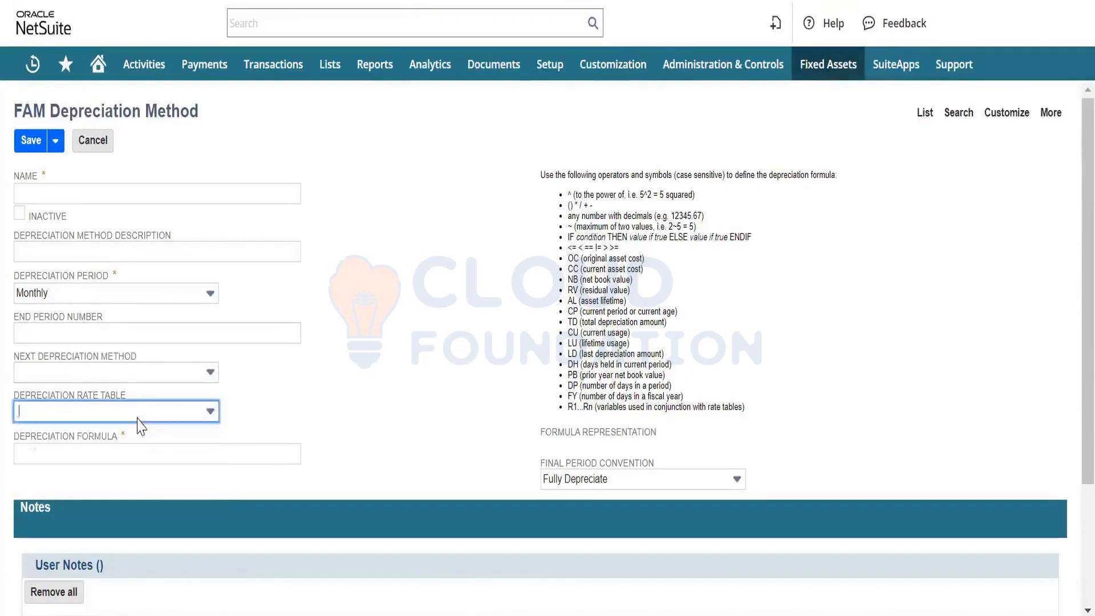
left_click(119, 454)
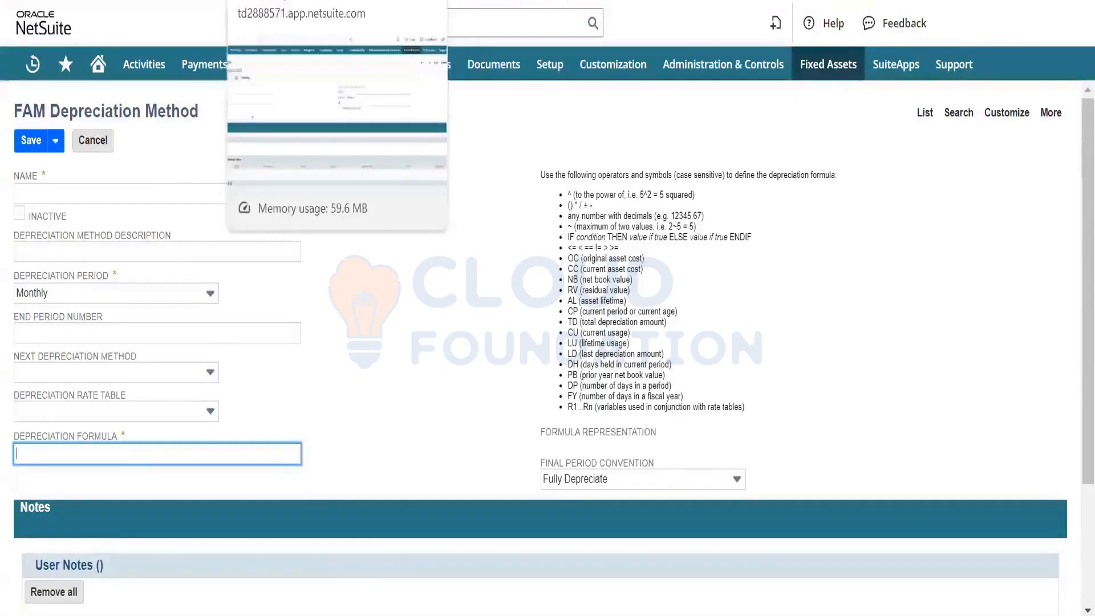
- Return to the Computer Equipment asset type and set its residual percentage to 5%
left_click(331, 2)
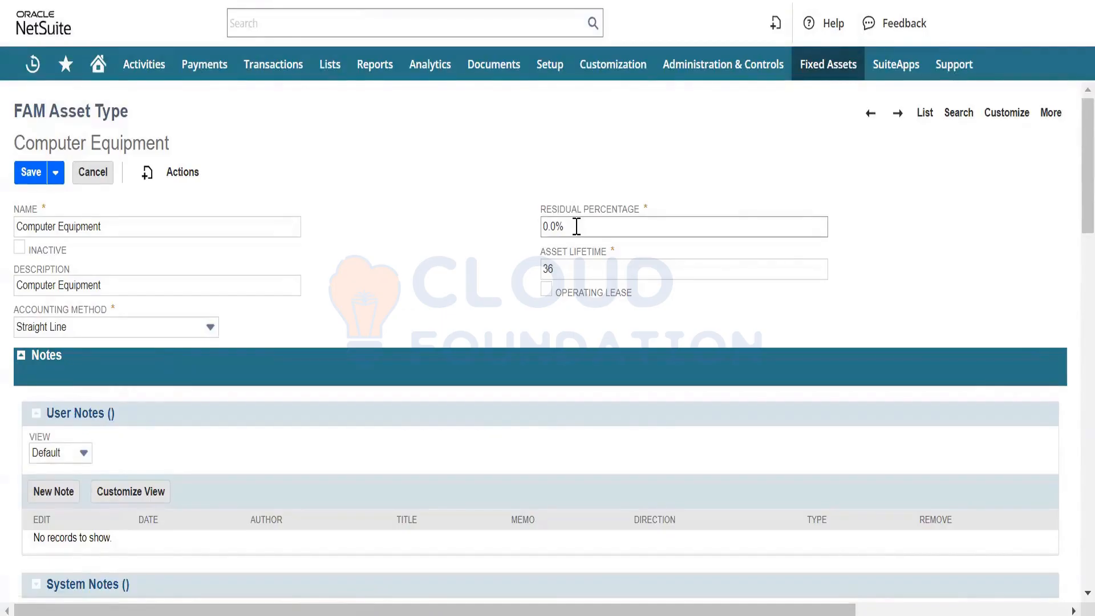
left_click(576, 268)
left_click(573, 224)
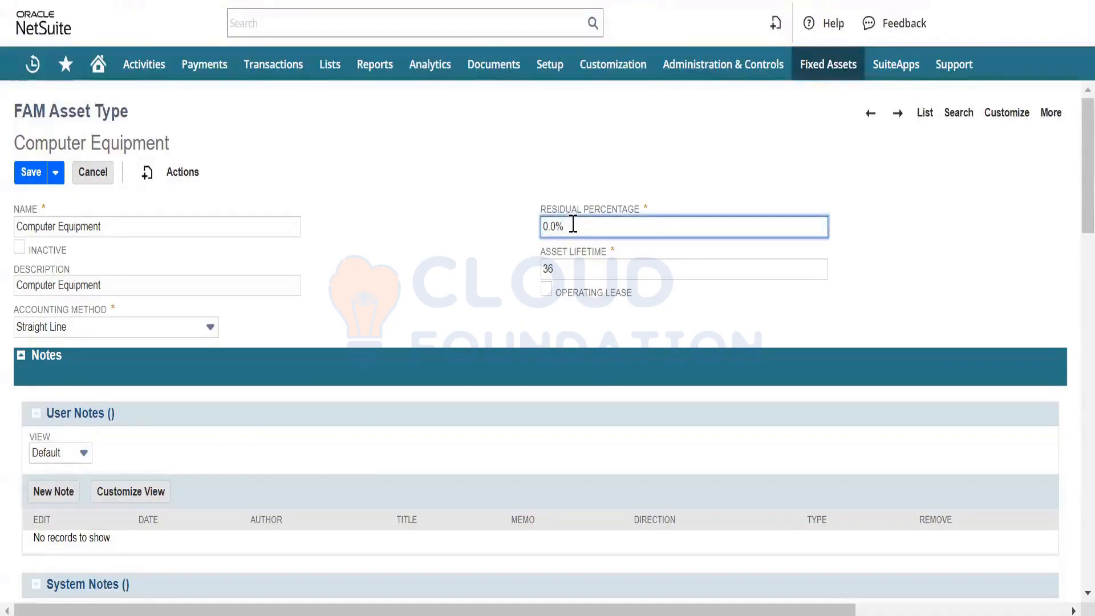
key("BackSpace")
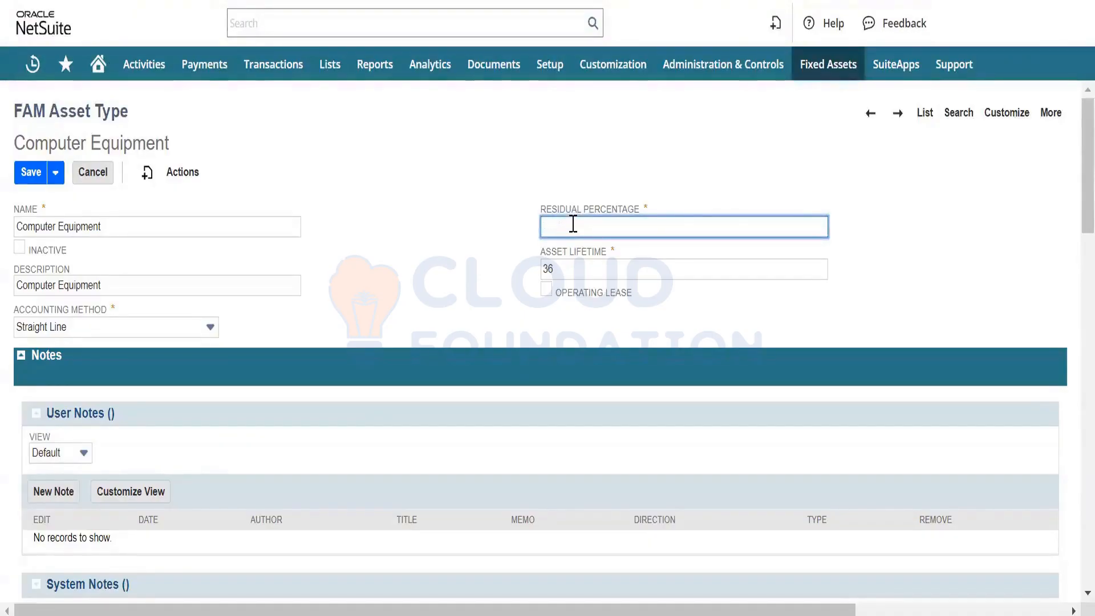
type("5")
key("Tab")
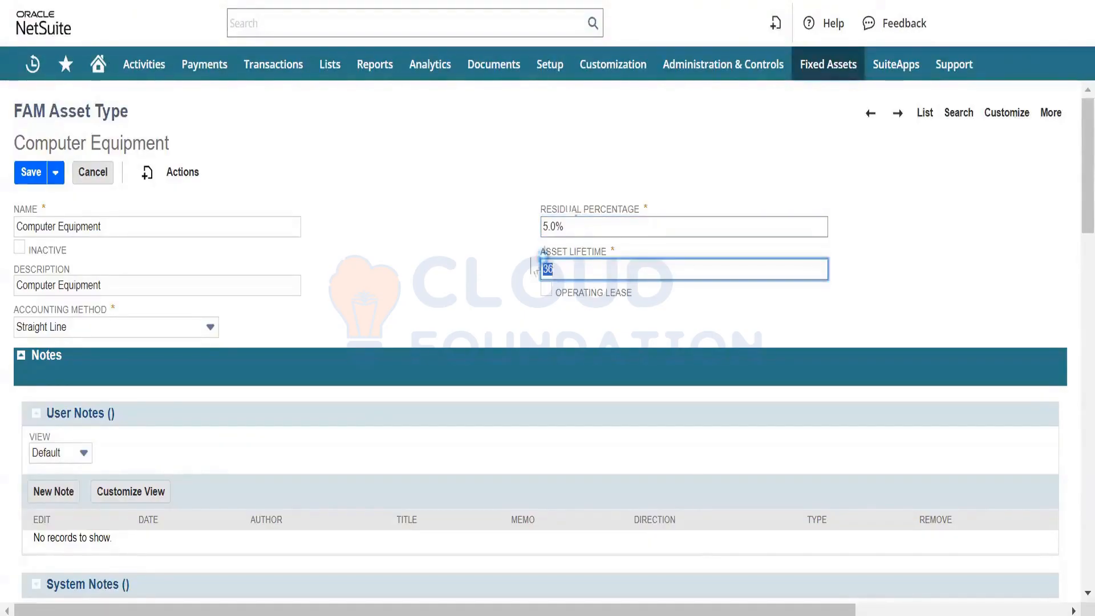
left_click(454, 285)
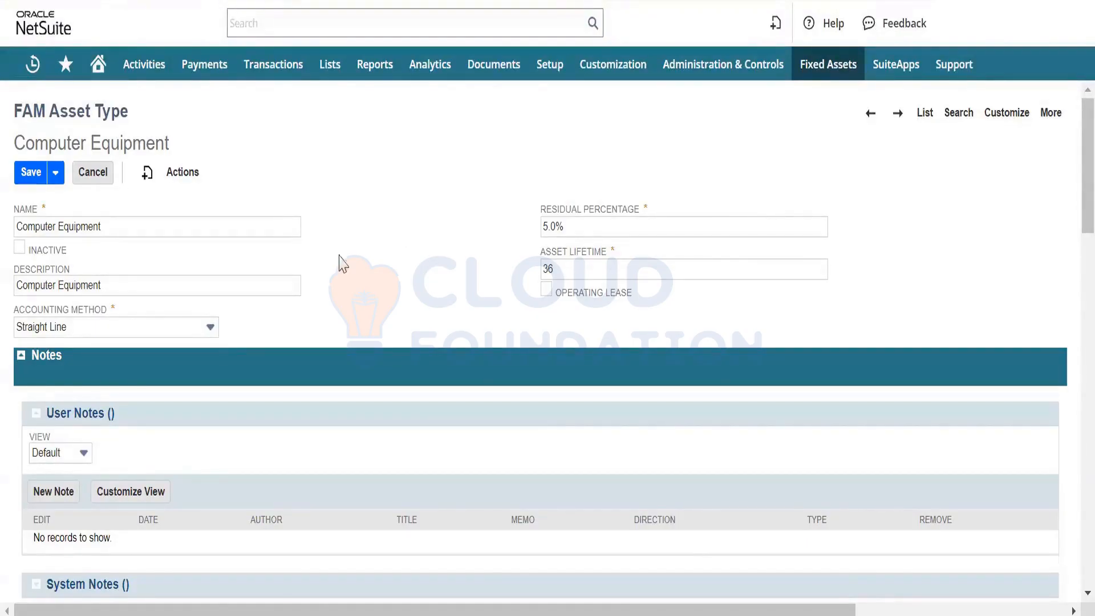
- Open the Straight Line method record from the accounting method to check its depreciation formula, and return to the asset type
mouse_move(220, 333)
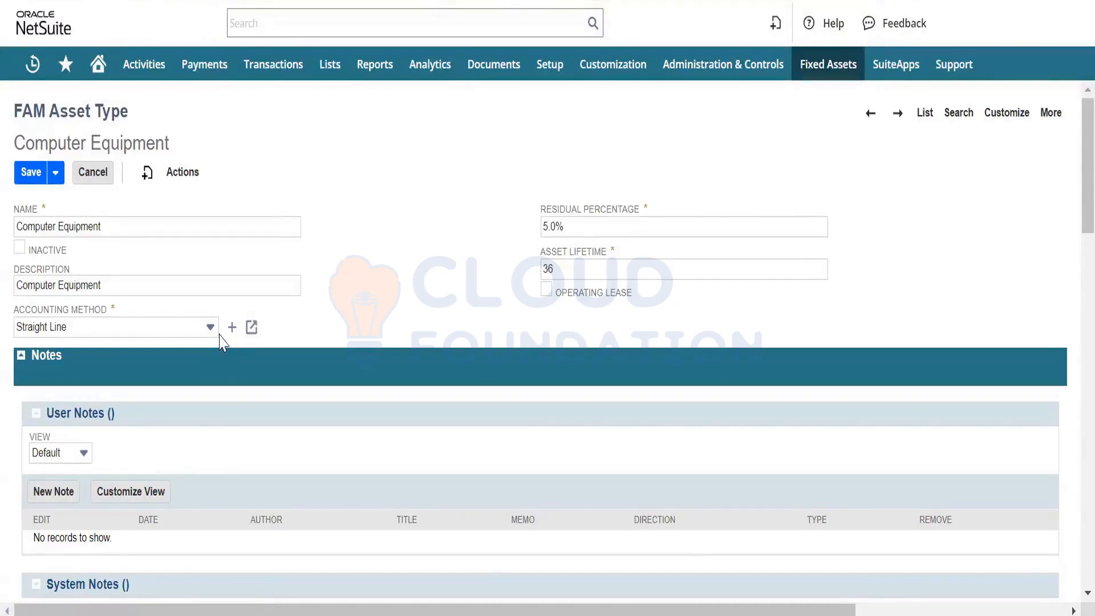
left_click(253, 327)
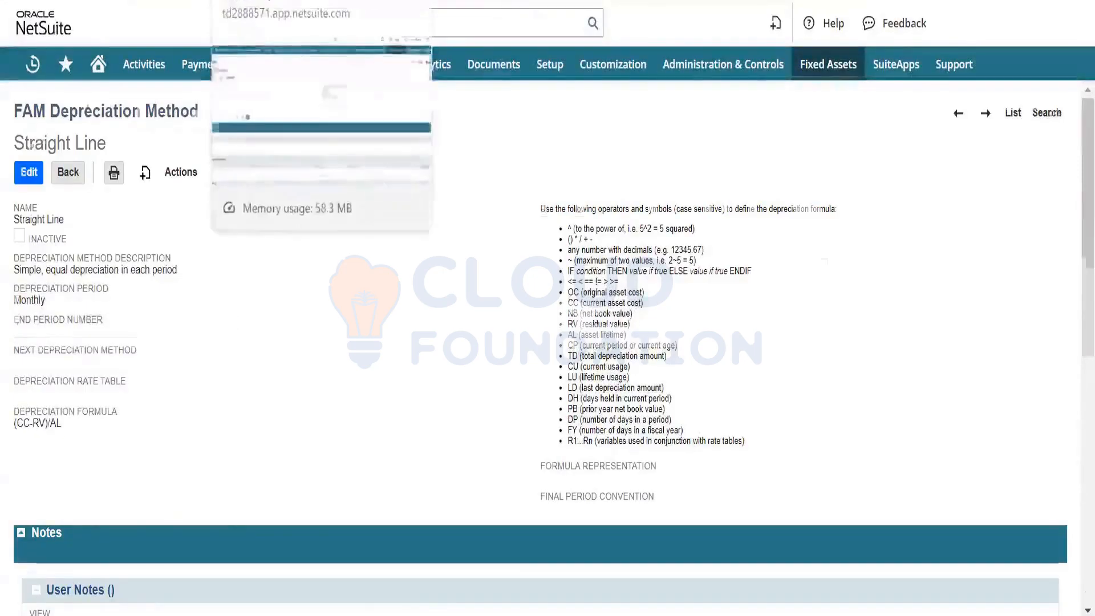
left_click(239, 1)
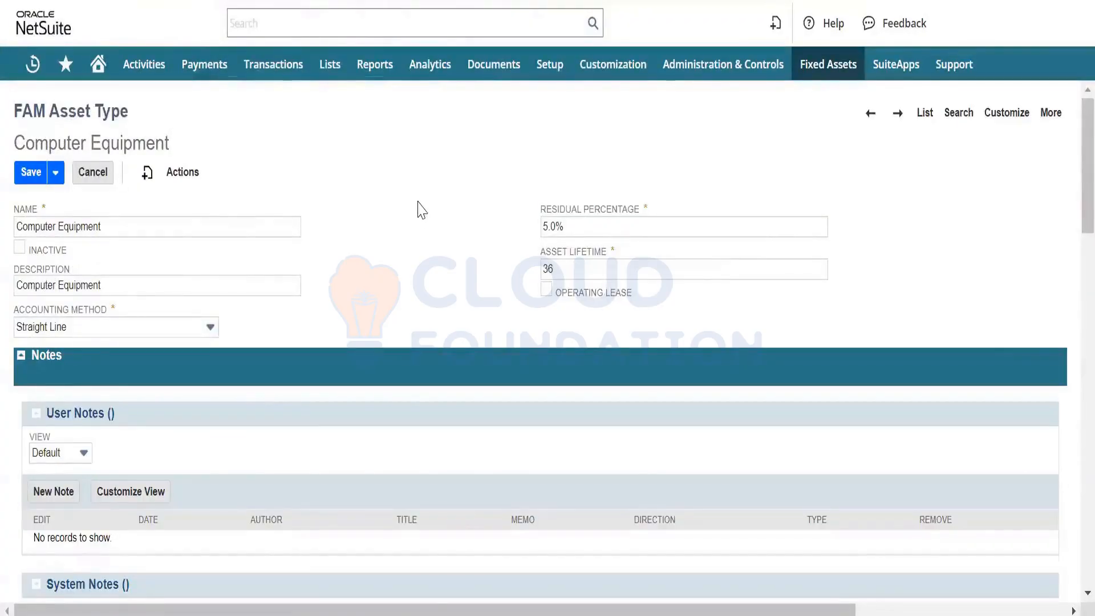
- Set the Computer Equipment residual percentage back to 0%
left_click(584, 229)
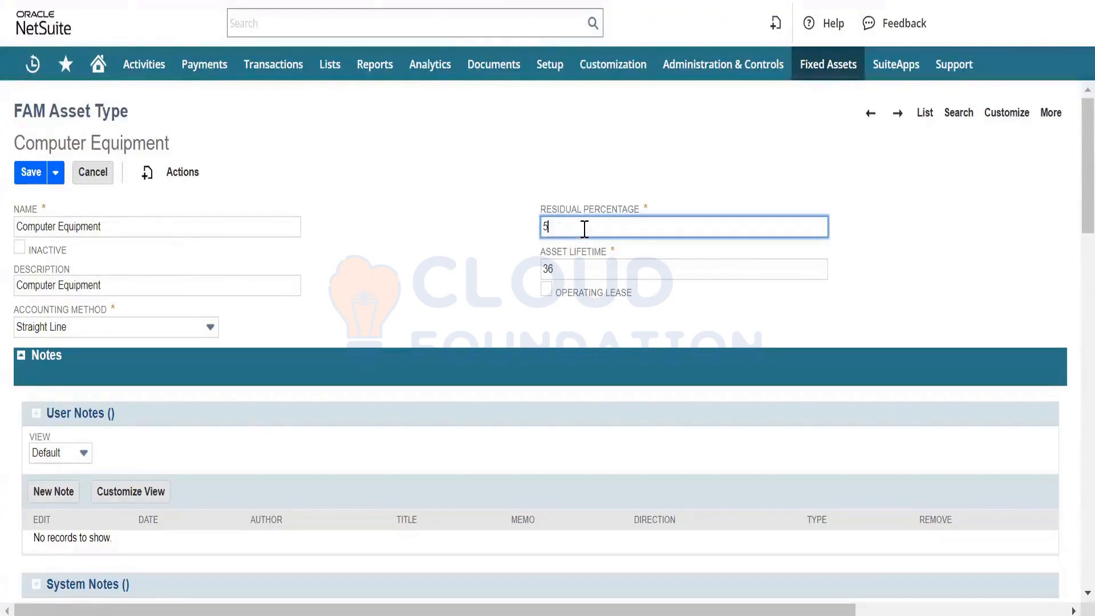
key("BackSpace")
key("Tab")
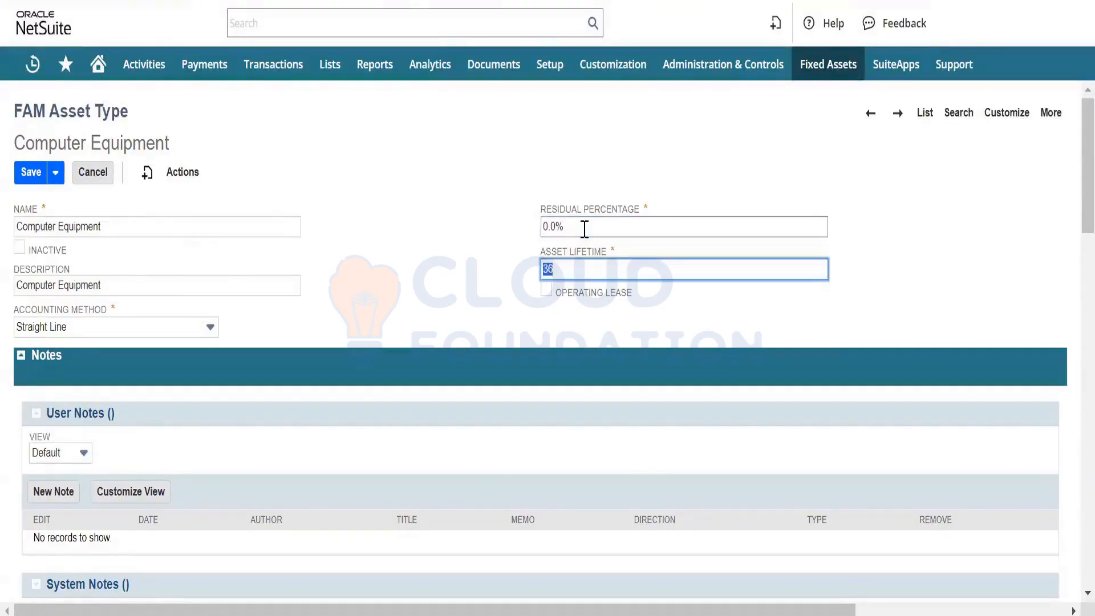
left_click(376, 163)
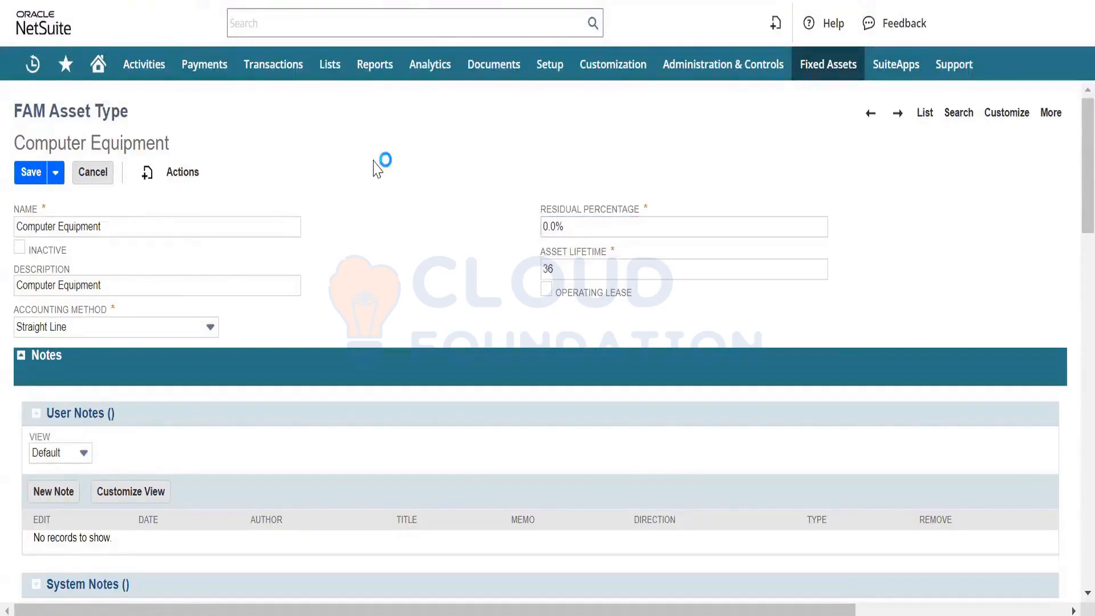
- Switch the Computer Equipment record's stacked sections to a tabbed layout, leaving the page without saving changes
scroll(391, 231, "down", 2)
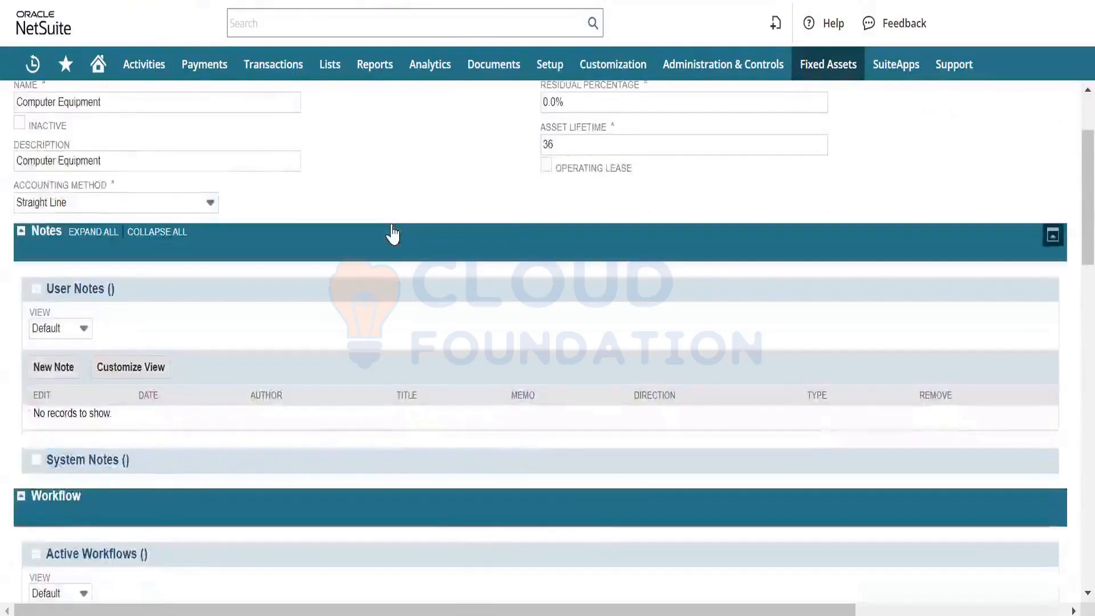
scroll(392, 226, "up", 2)
scroll(392, 226, "down", 3)
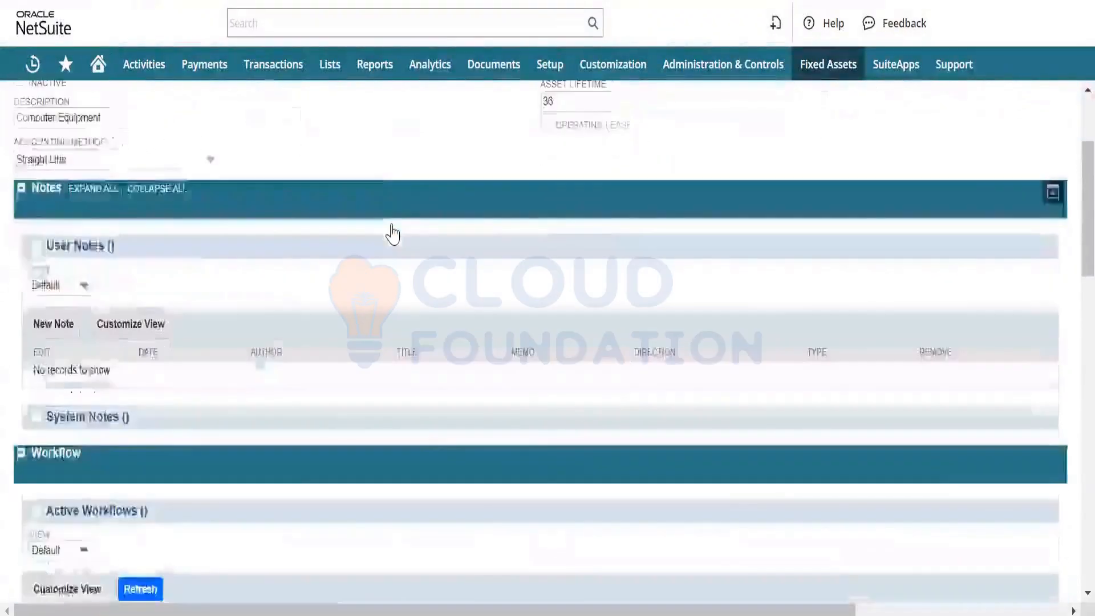
scroll(391, 226, "up", 3)
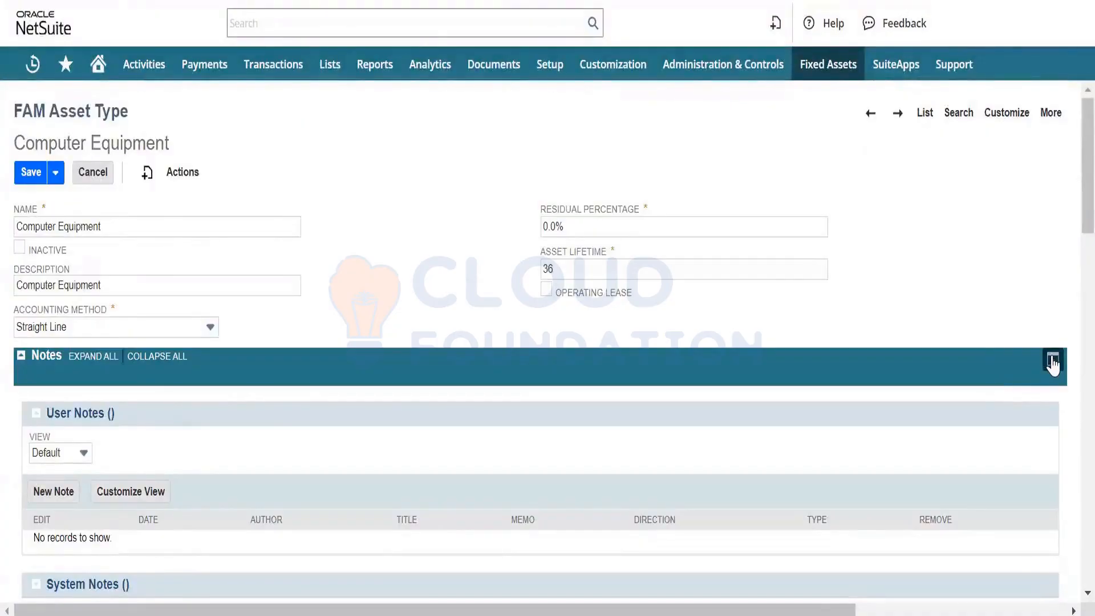
left_click(1051, 359)
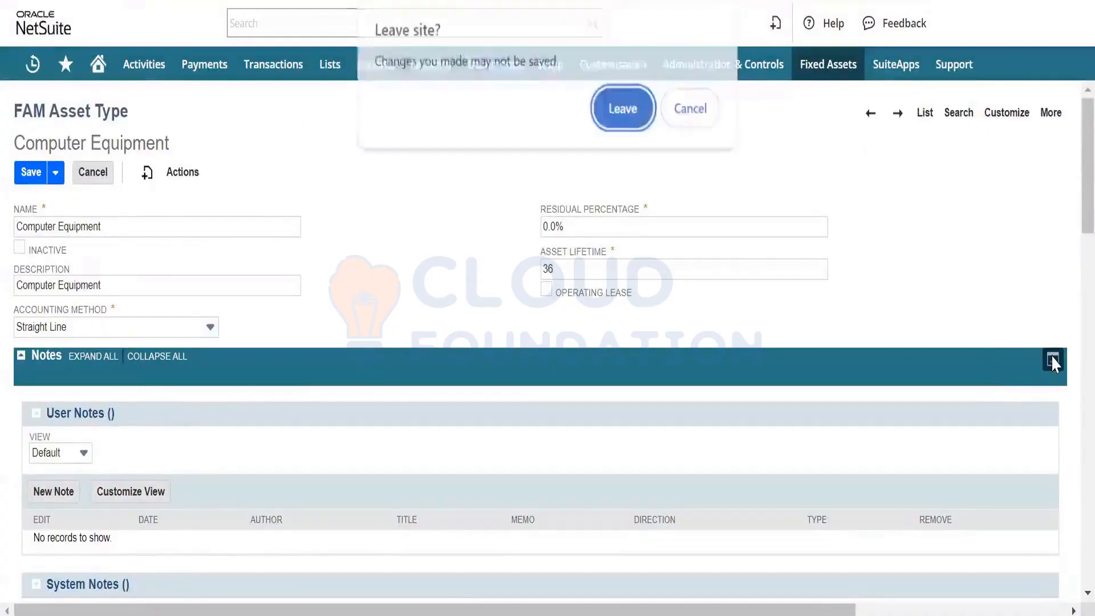
left_click(612, 112)
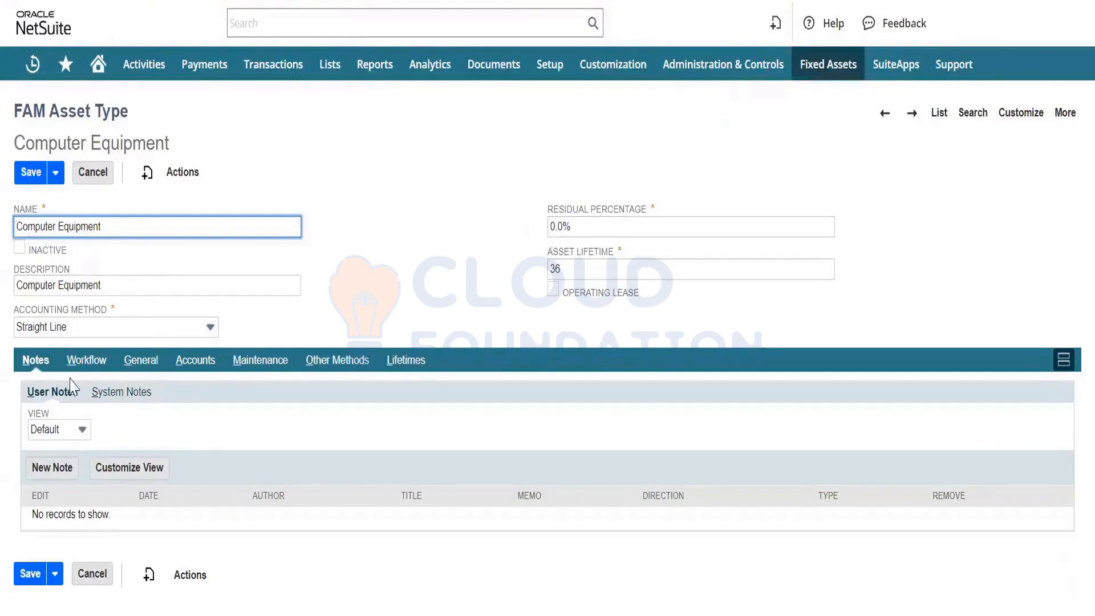
- Open the Computer Equipment asset type's general settings and check the available Depreciation Active options, keeping True
left_click(140, 365)
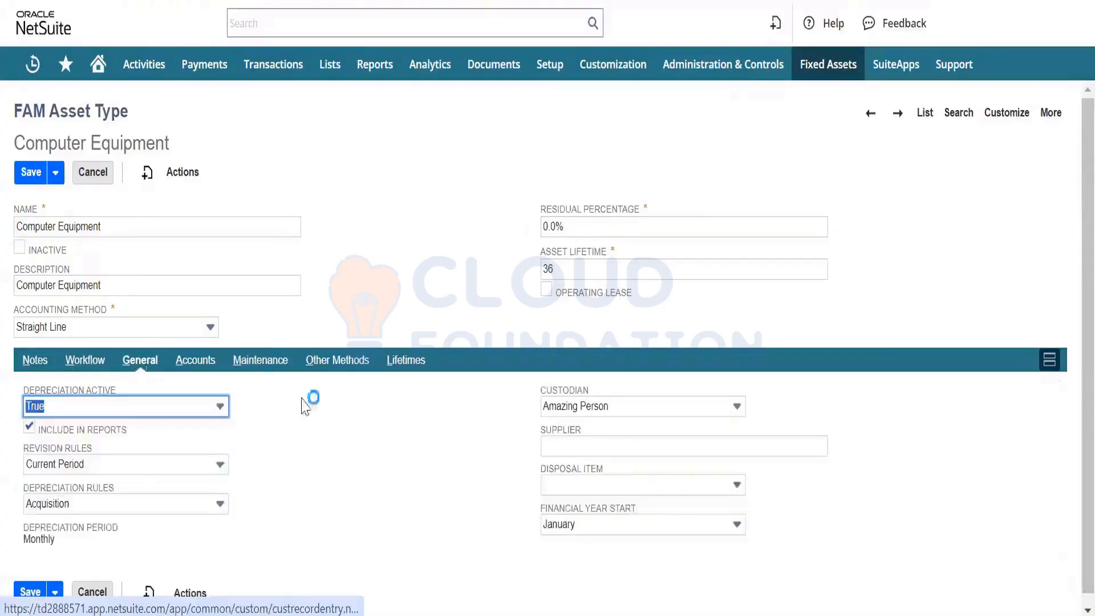
scroll(323, 523, "down", 1)
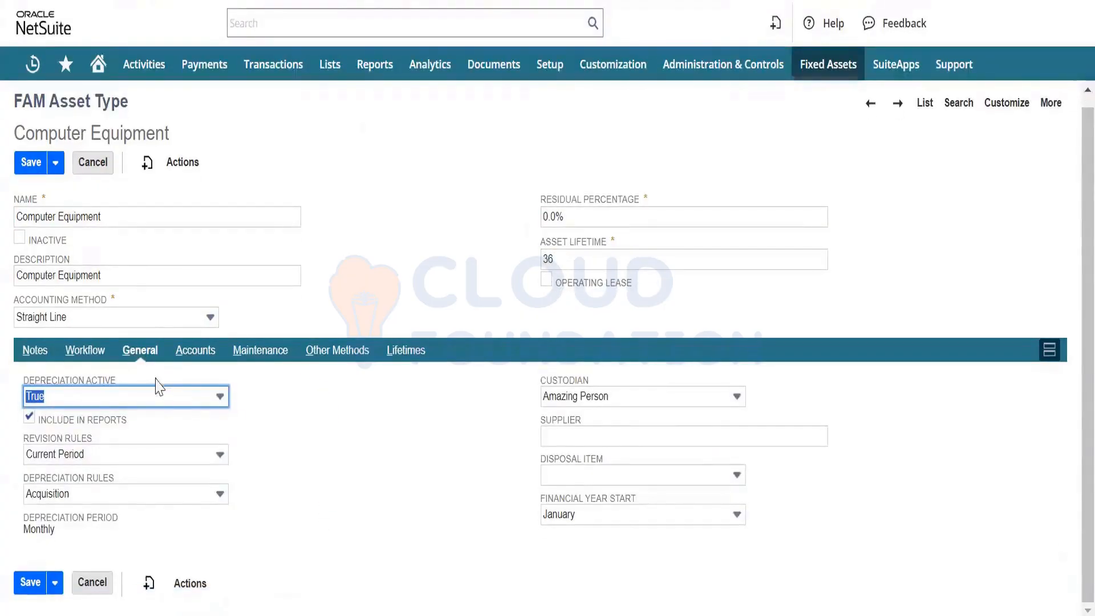
left_click(188, 404)
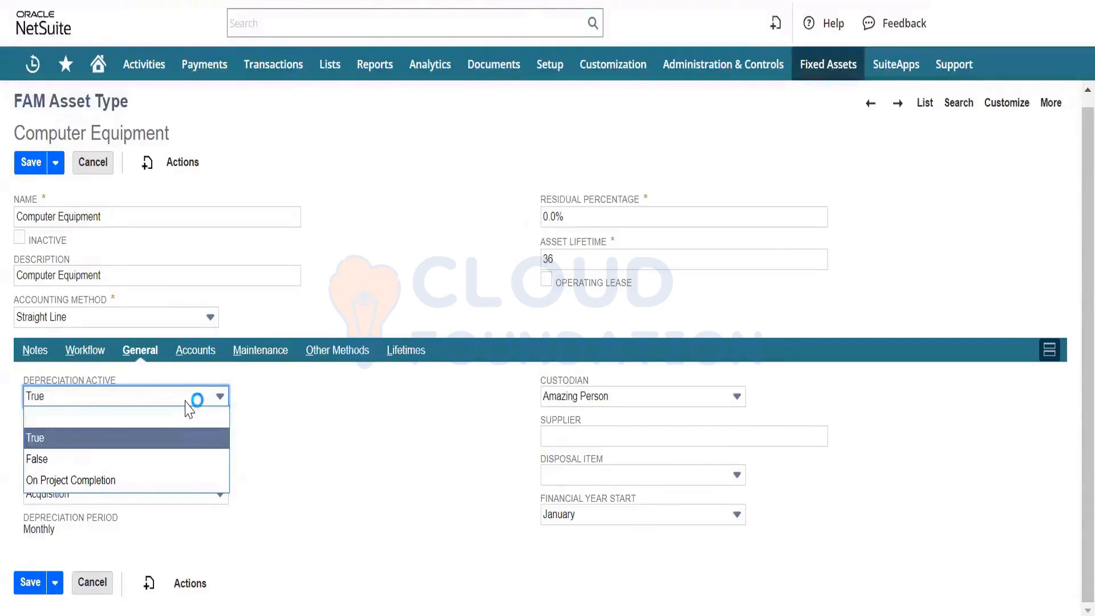
left_click(188, 405)
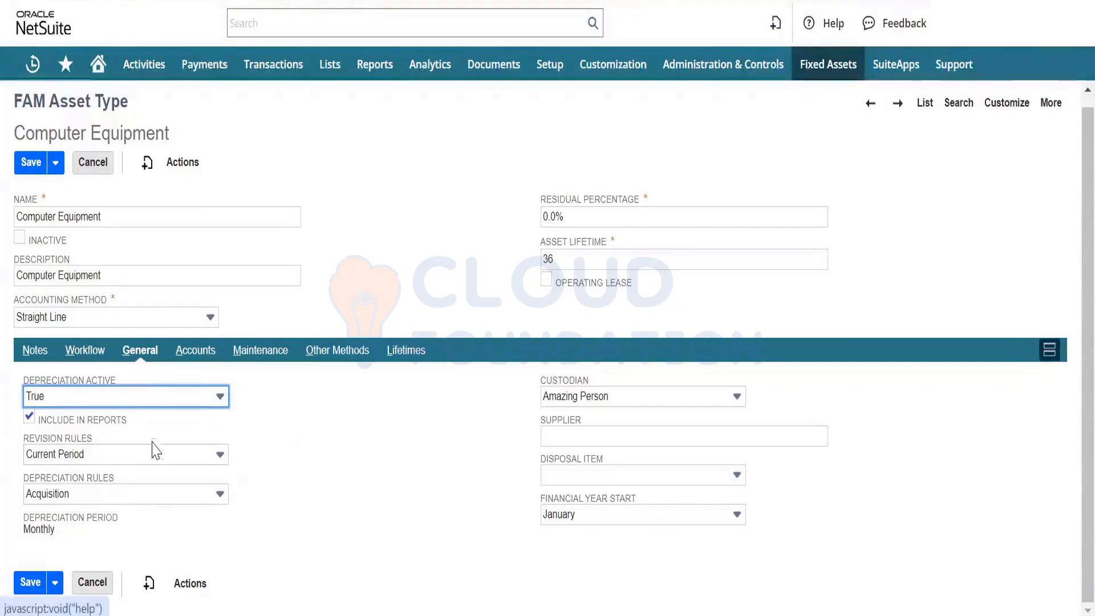
- Check the Revision Rules options and read that field's help description, keeping Current Period
left_click(170, 463)
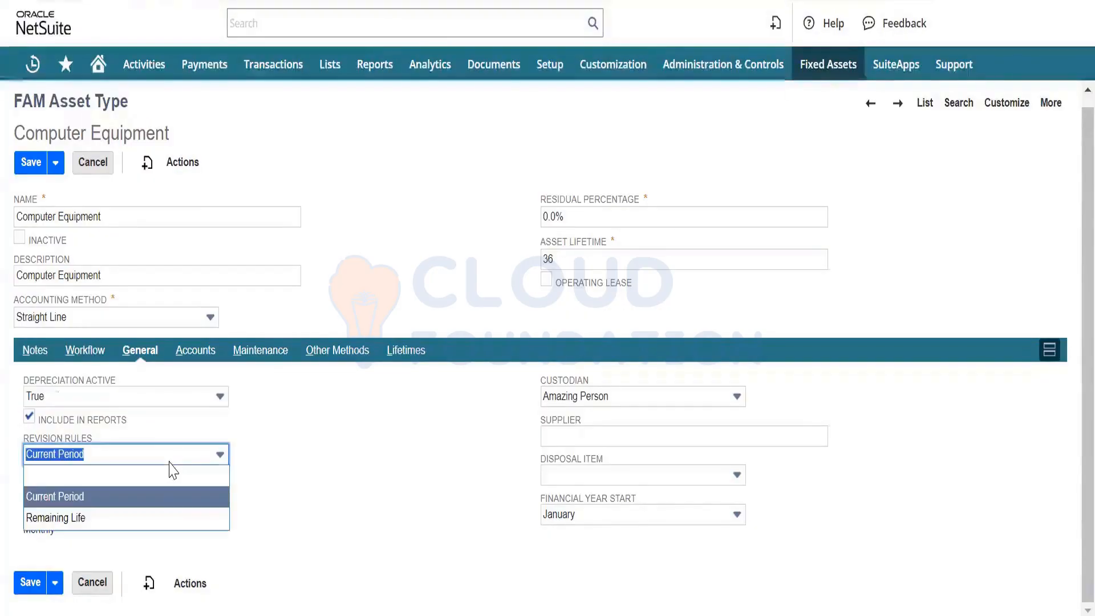
left_click(176, 458)
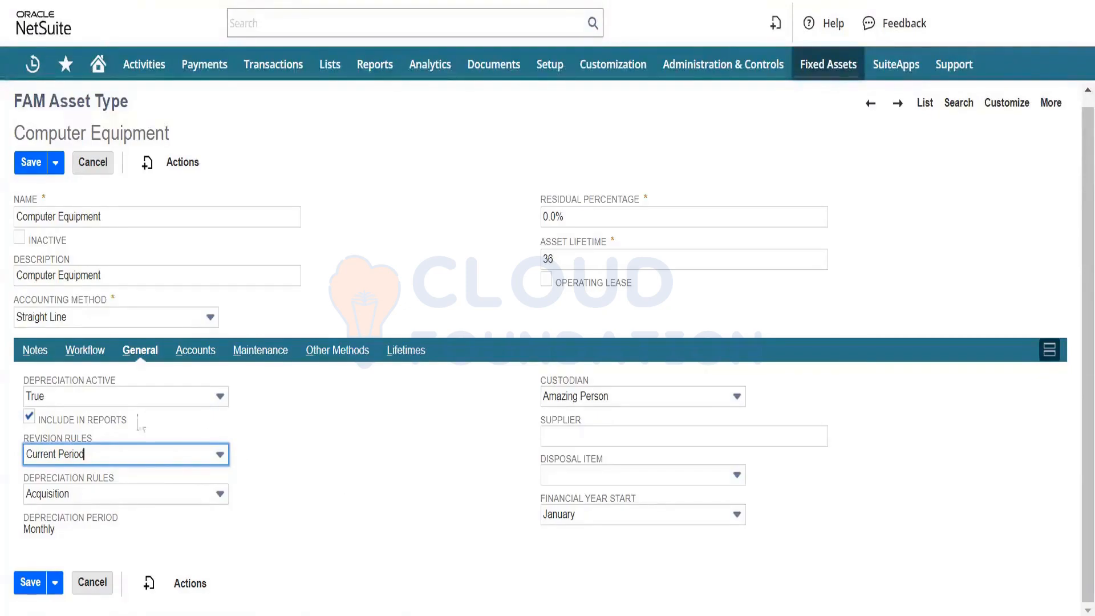
left_click(69, 436)
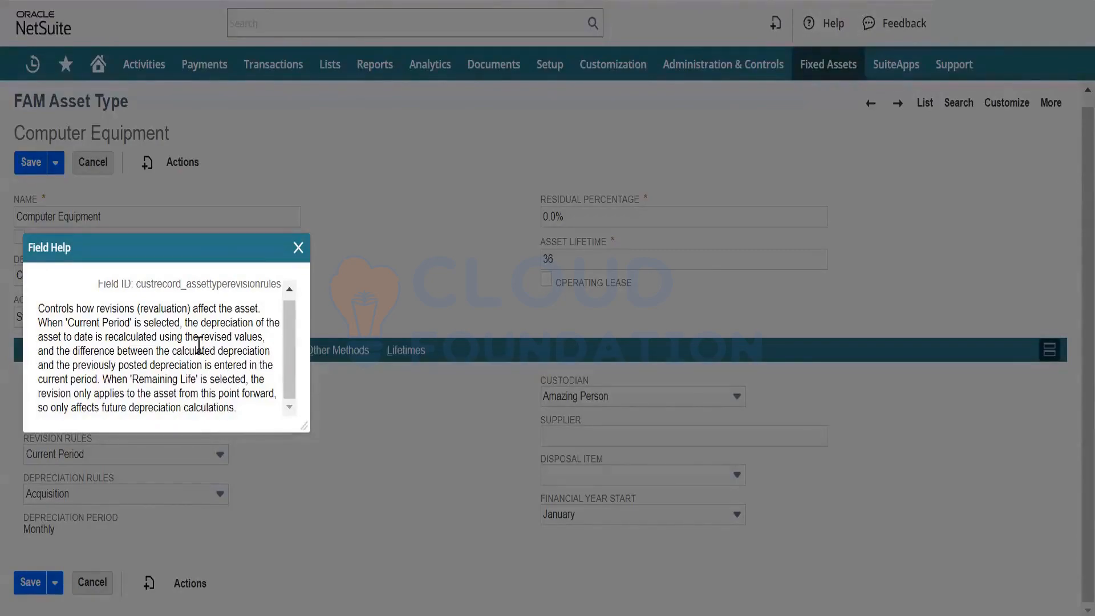
left_click(297, 251)
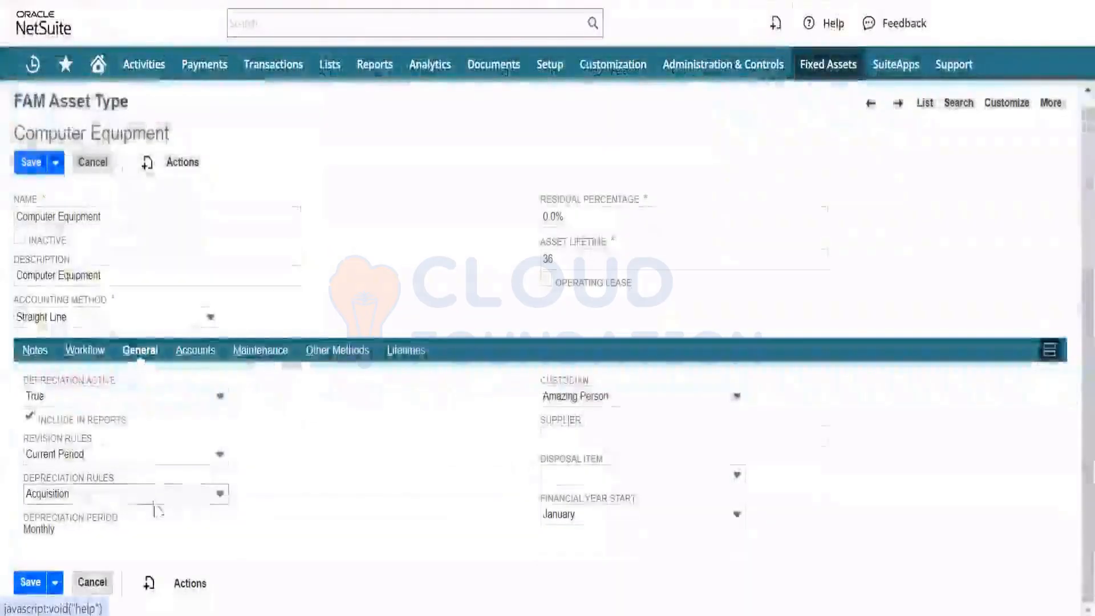
- Review the Depreciation Rules options and keep Acquisition selected
left_click(183, 498)
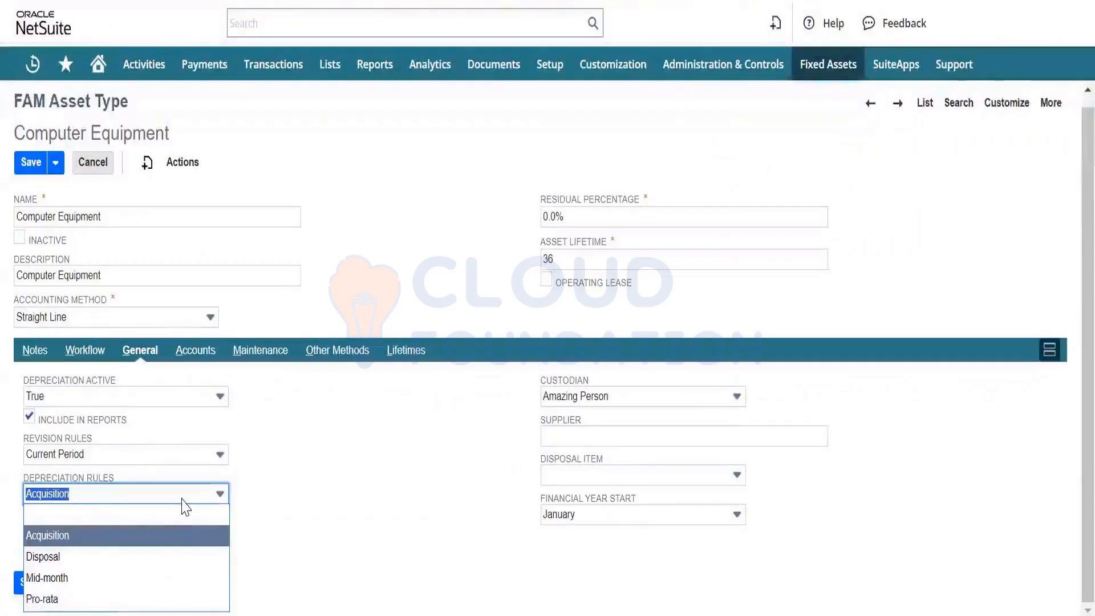
left_click(182, 498)
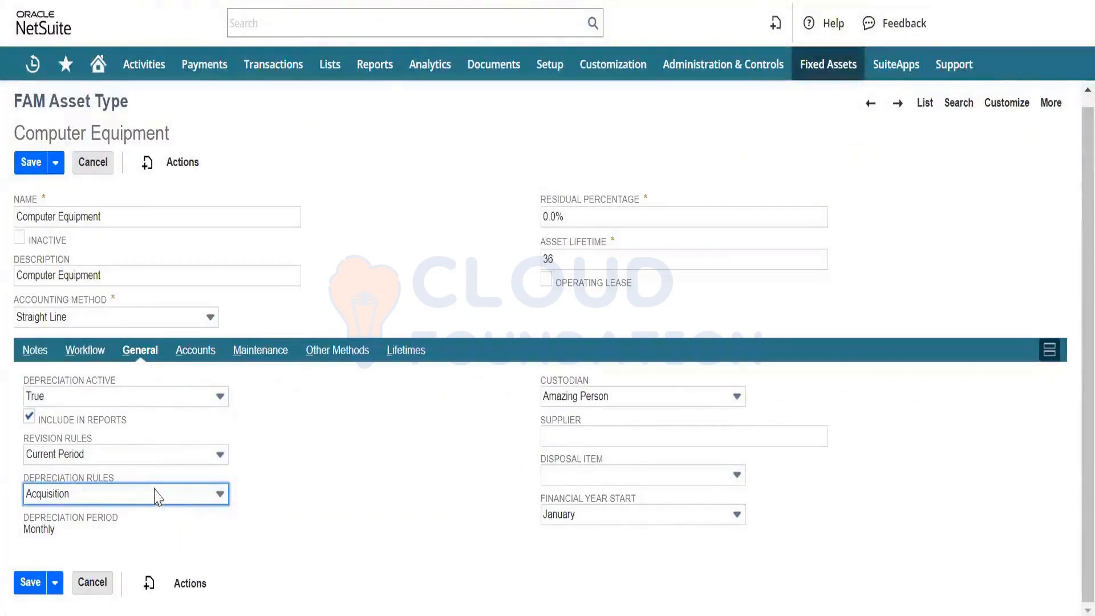
left_click(165, 501)
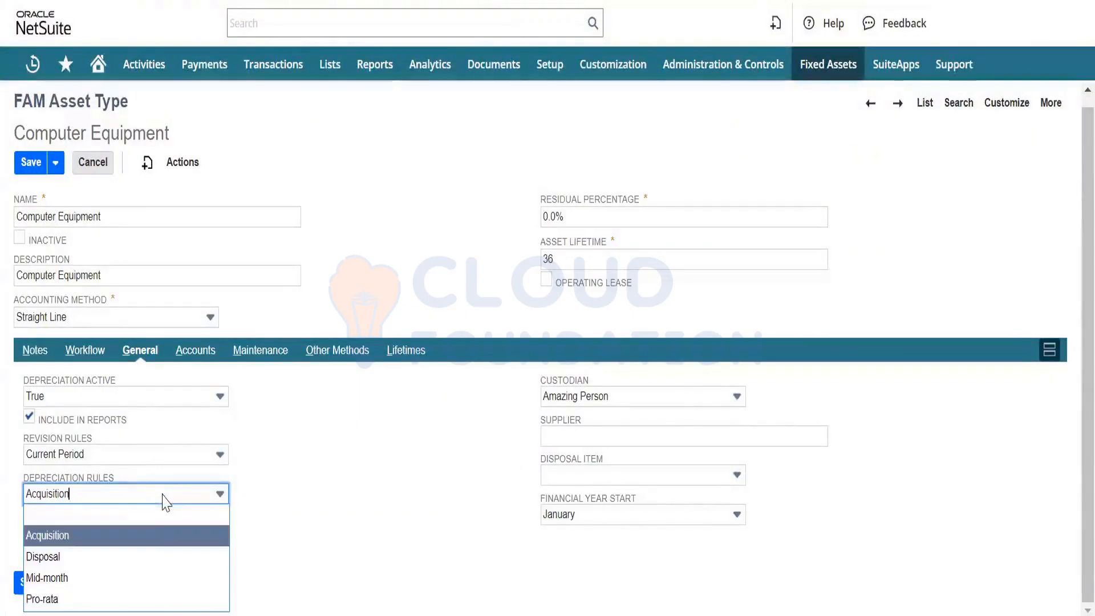
left_click(145, 541)
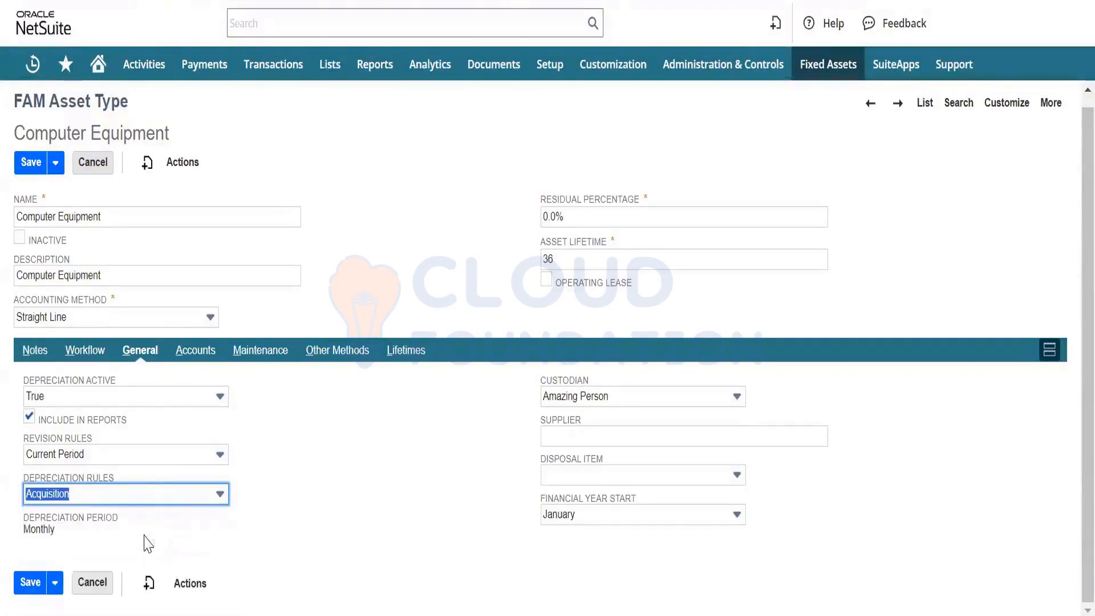
left_click(336, 463)
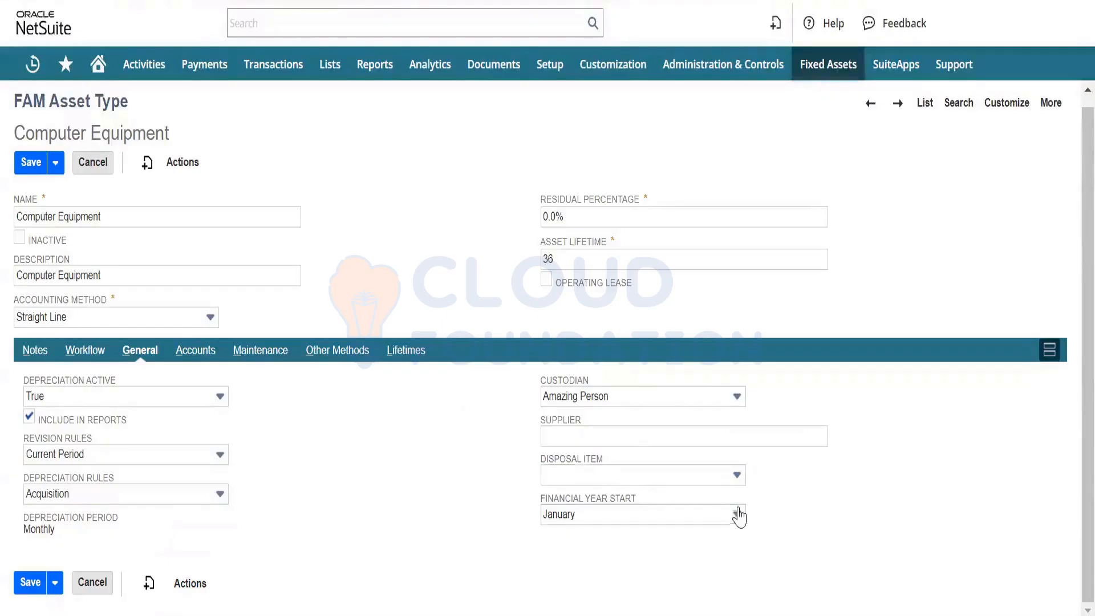
- Review the asset type's default accounts, checking the choices for the asset account and the depreciation charge account
left_click(209, 358)
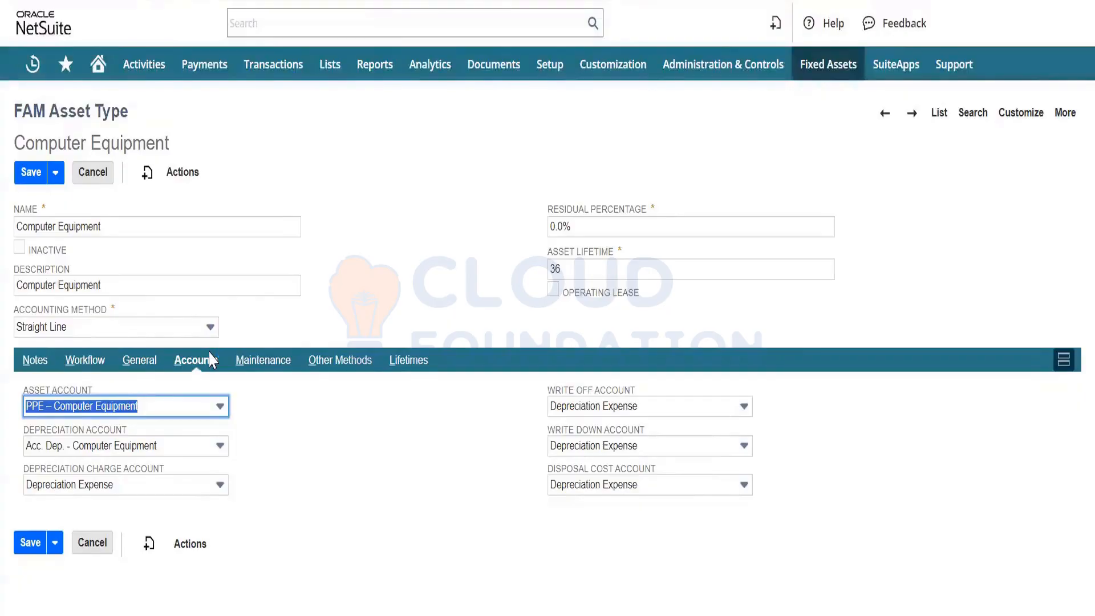
left_click(211, 359)
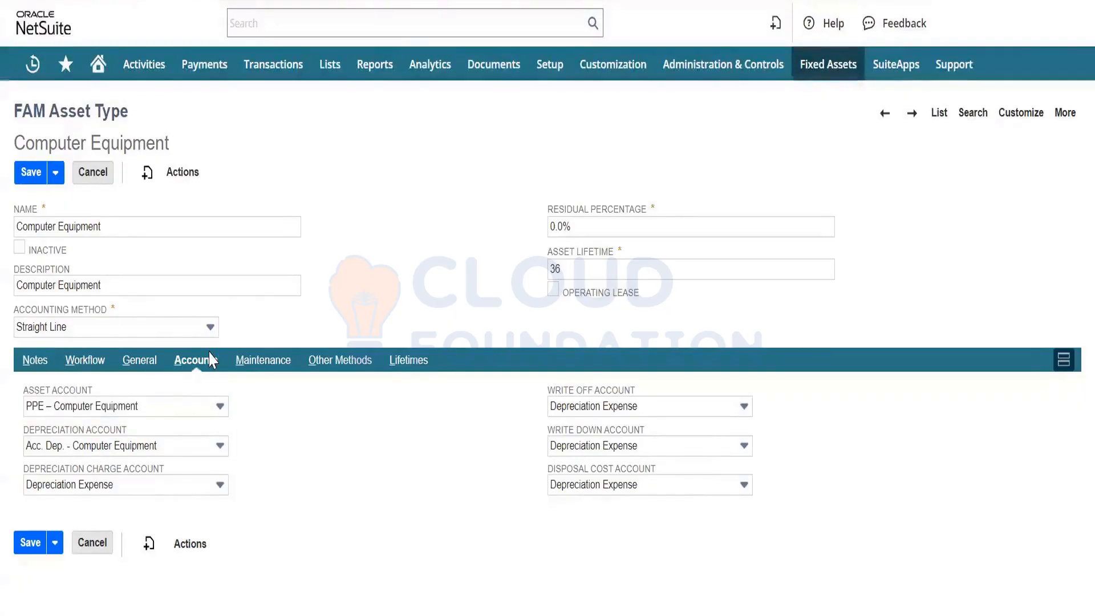
left_click(180, 408)
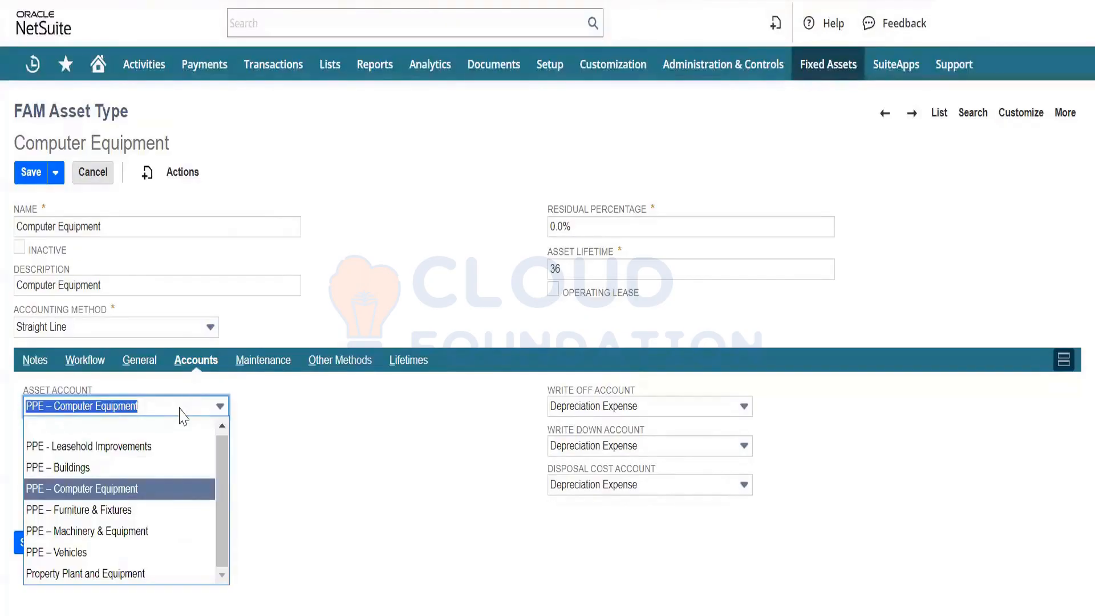
left_click(180, 408)
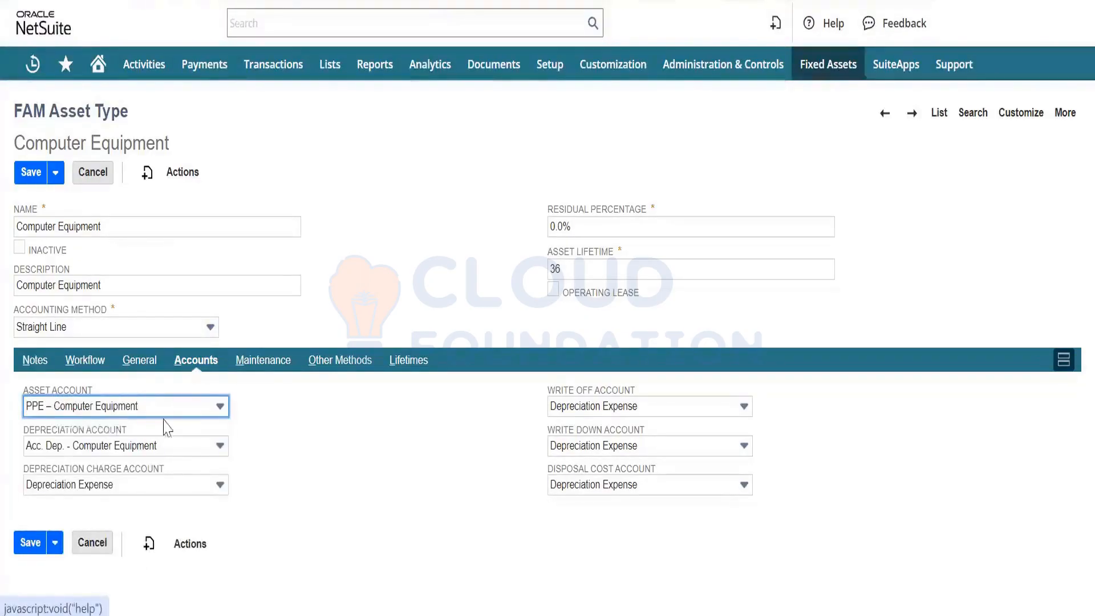
left_click(178, 412)
left_click(181, 414)
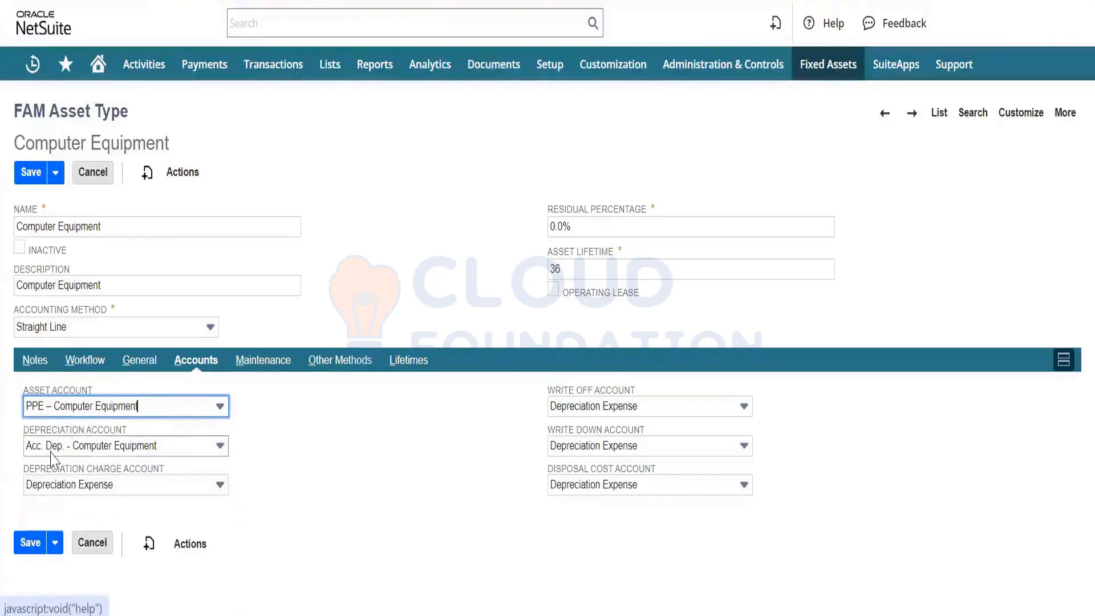
left_click(140, 484)
left_click(136, 486)
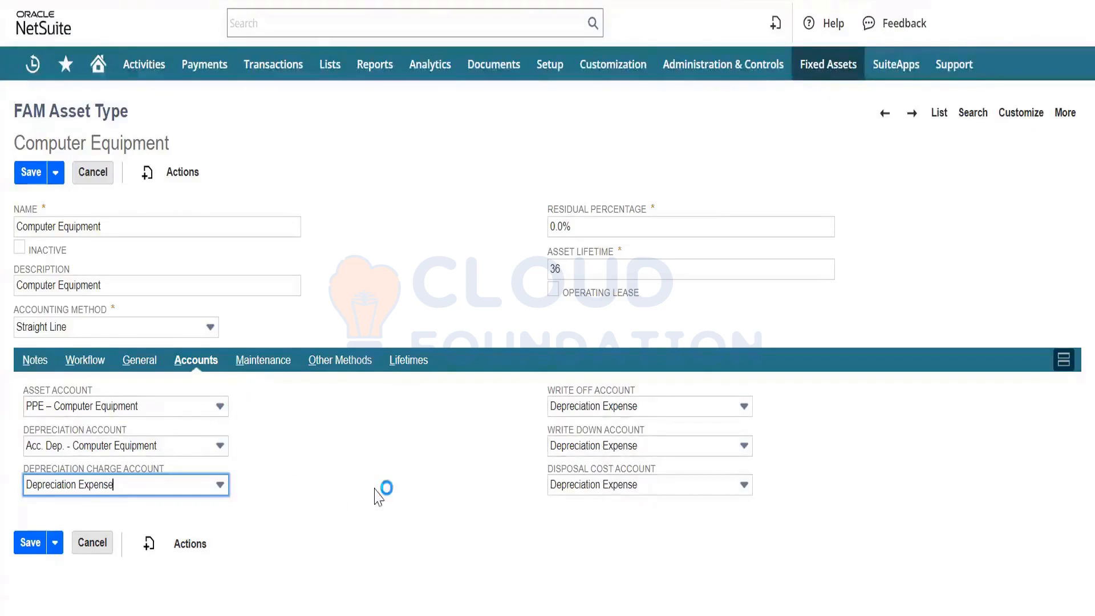
- Look through the Maintenance, Other Methods and Lifetimes settings, and submit the Computer Equipment record
left_click(269, 361)
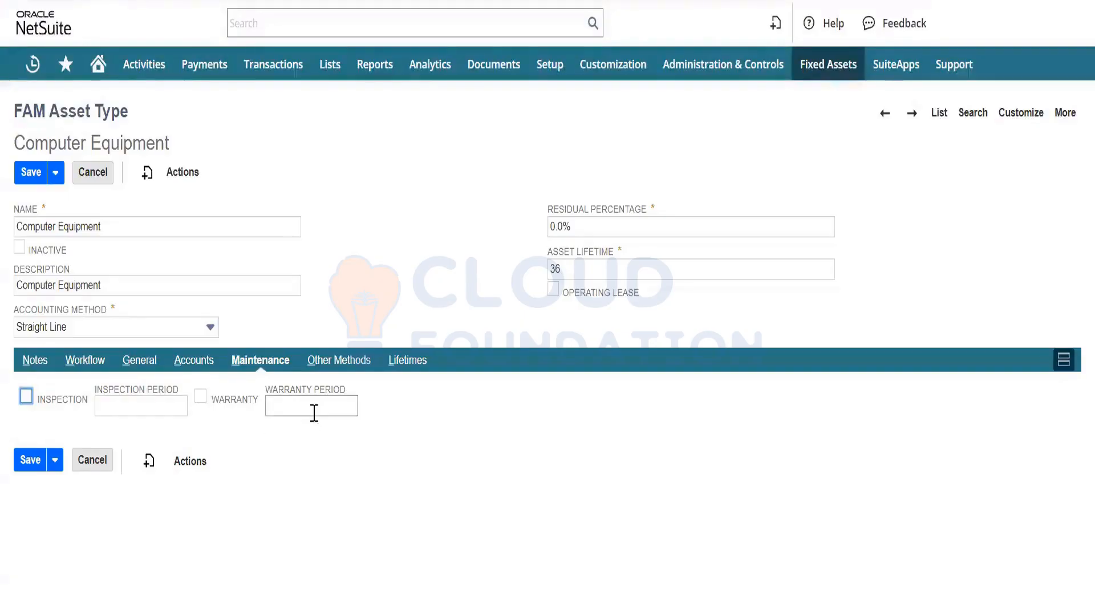
left_click(349, 365)
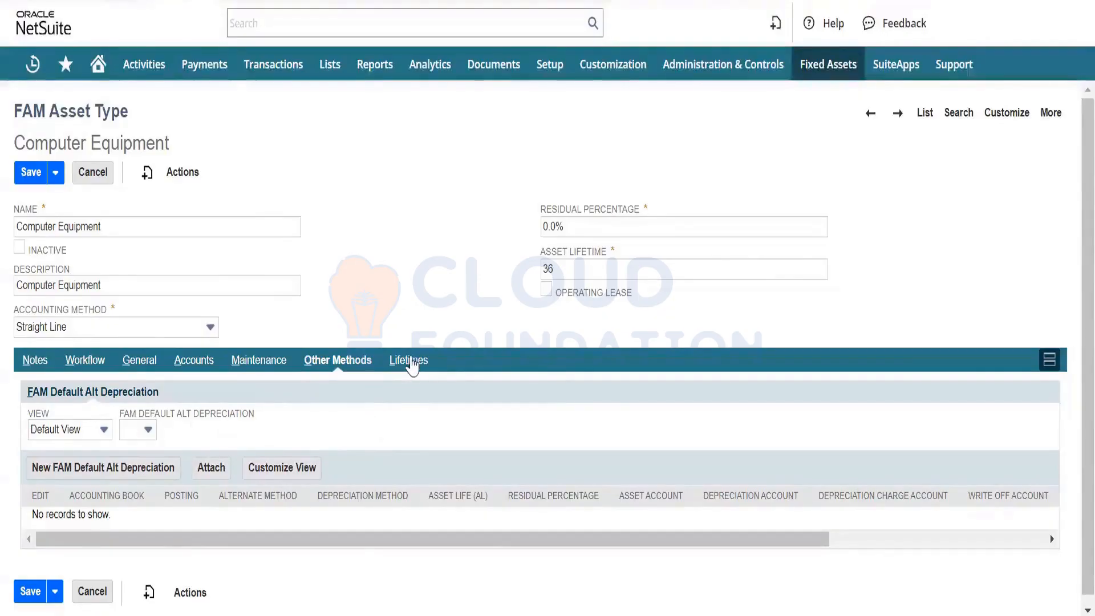
left_click(411, 362)
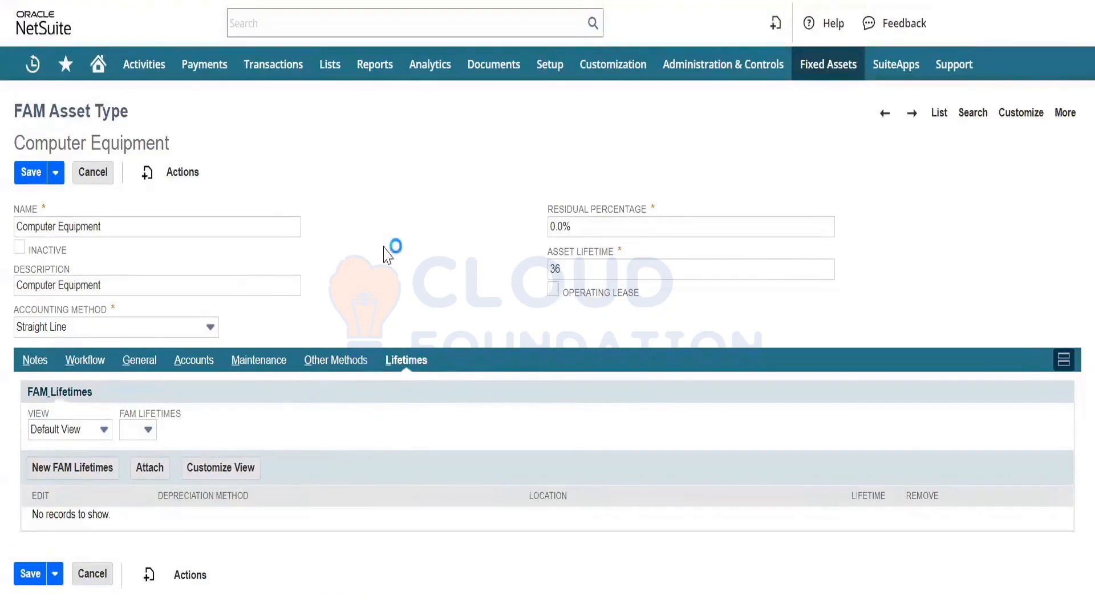
left_click(33, 174)
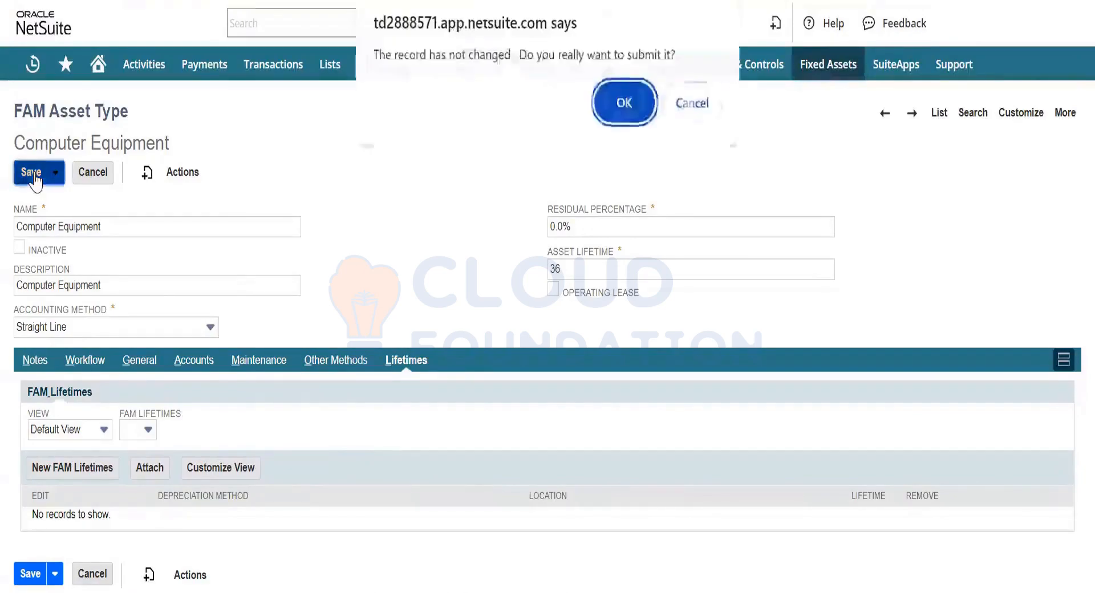
left_click(627, 107)
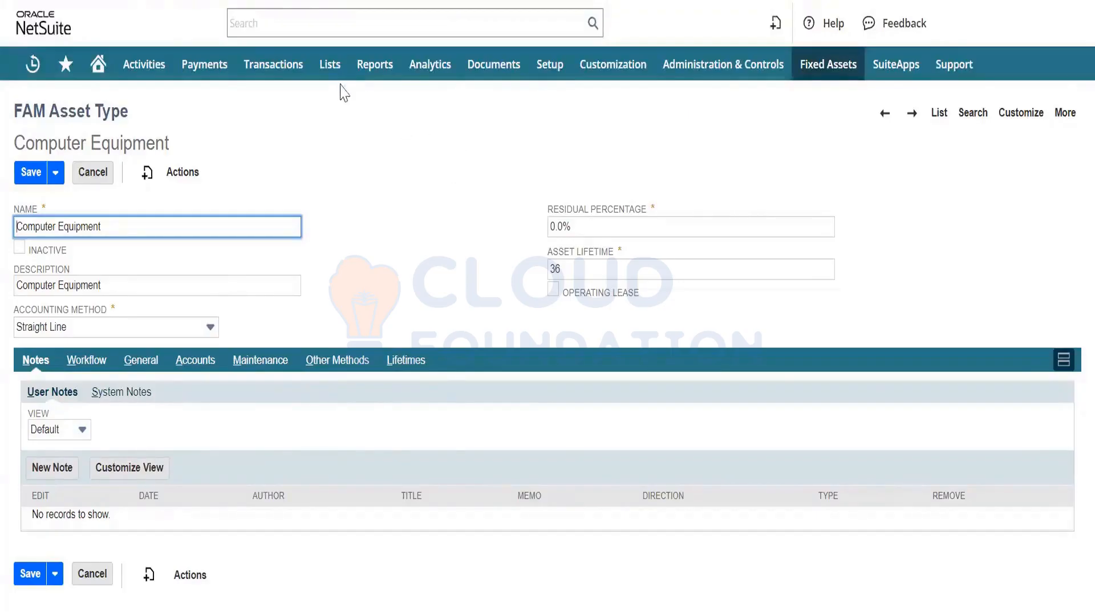
- Open the list of accounting items and look through its entries
mouse_move(323, 71)
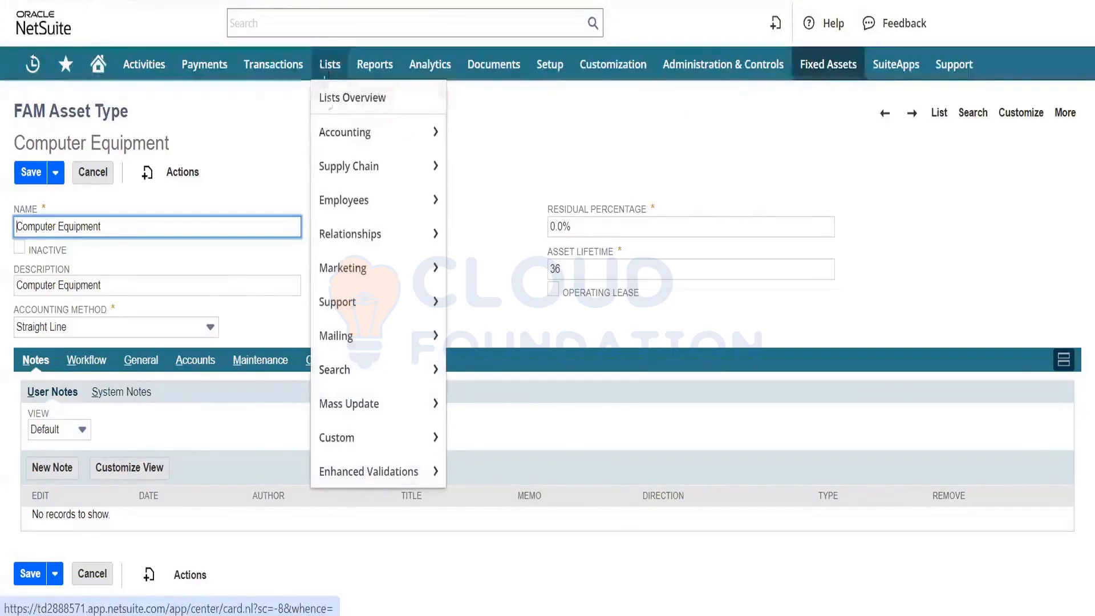
mouse_move(364, 142)
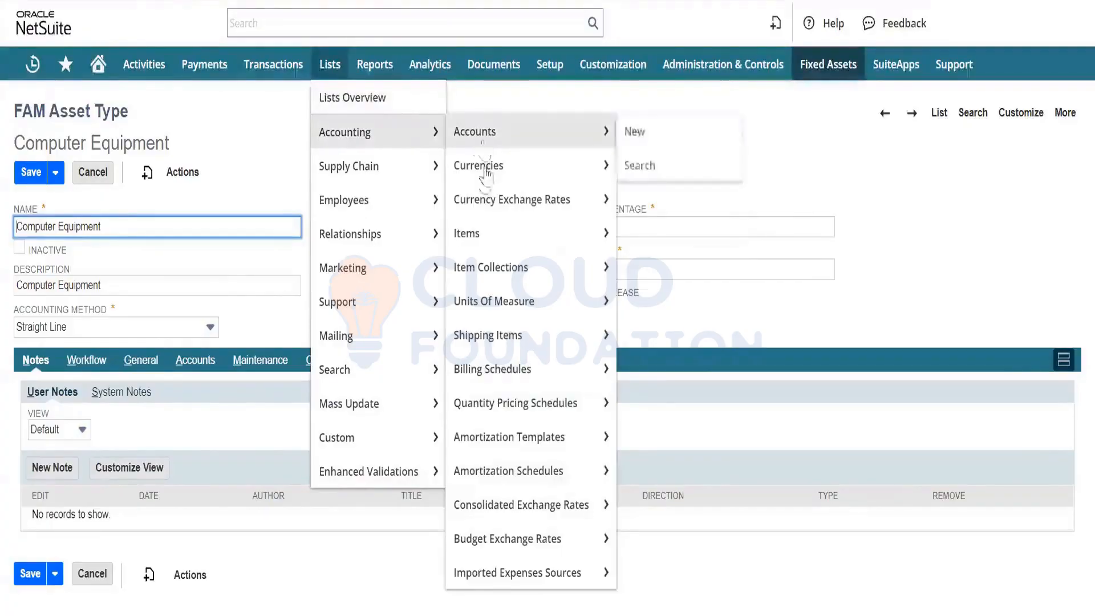
mouse_move(491, 243)
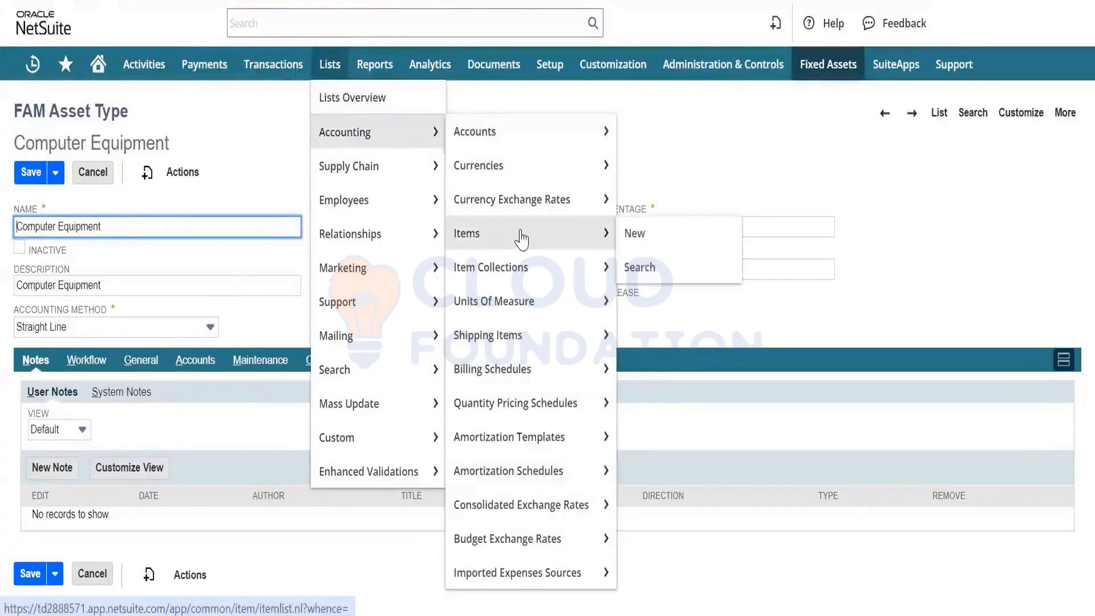
left_click(520, 239)
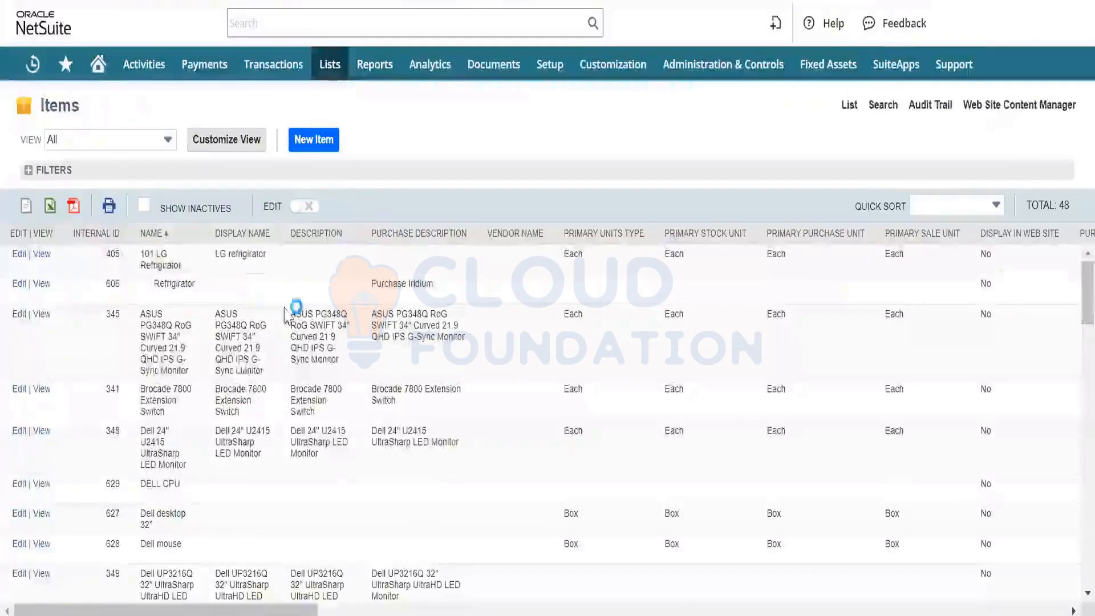
scroll(259, 388, "down", 5)
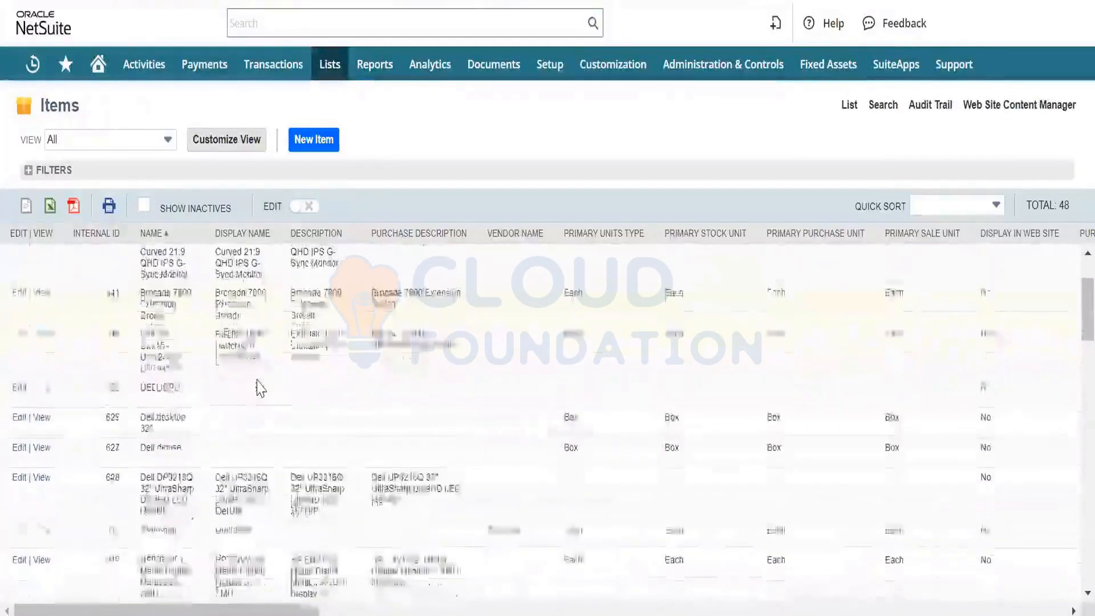
scroll(260, 388, "up", 5)
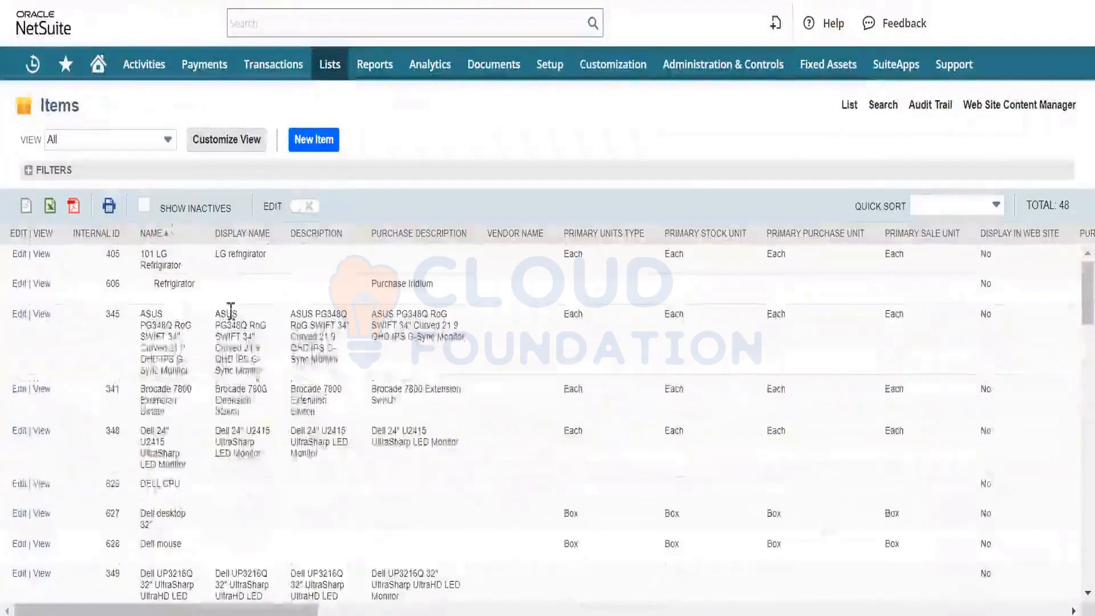
- Filter the items list to the Non-inventory Item type and open the Dell 14" Laptop record
left_click(42, 171)
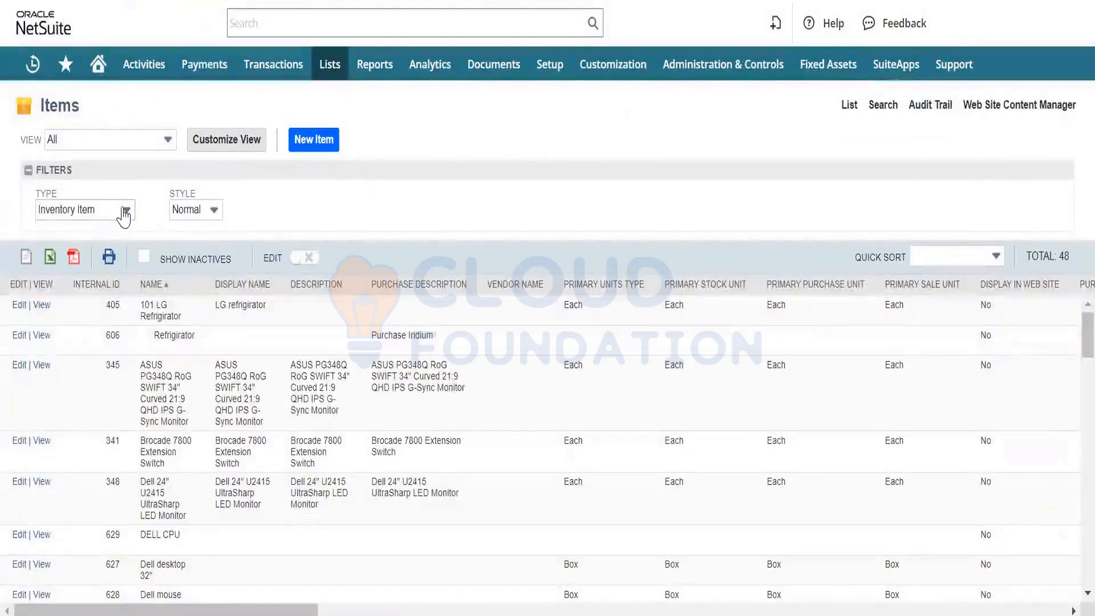
left_click(124, 211)
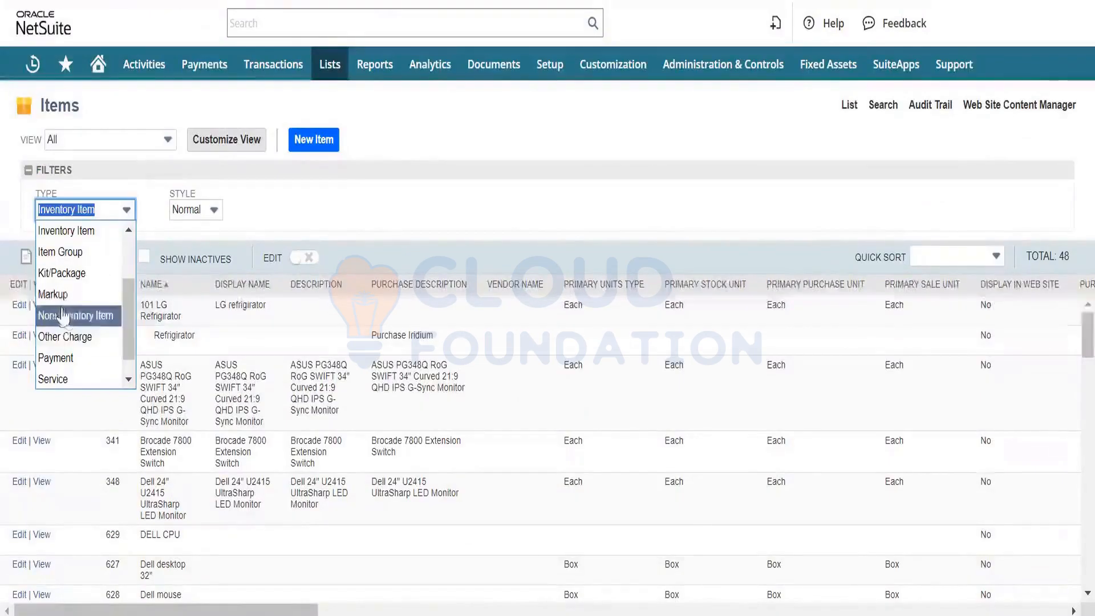
left_click(95, 320)
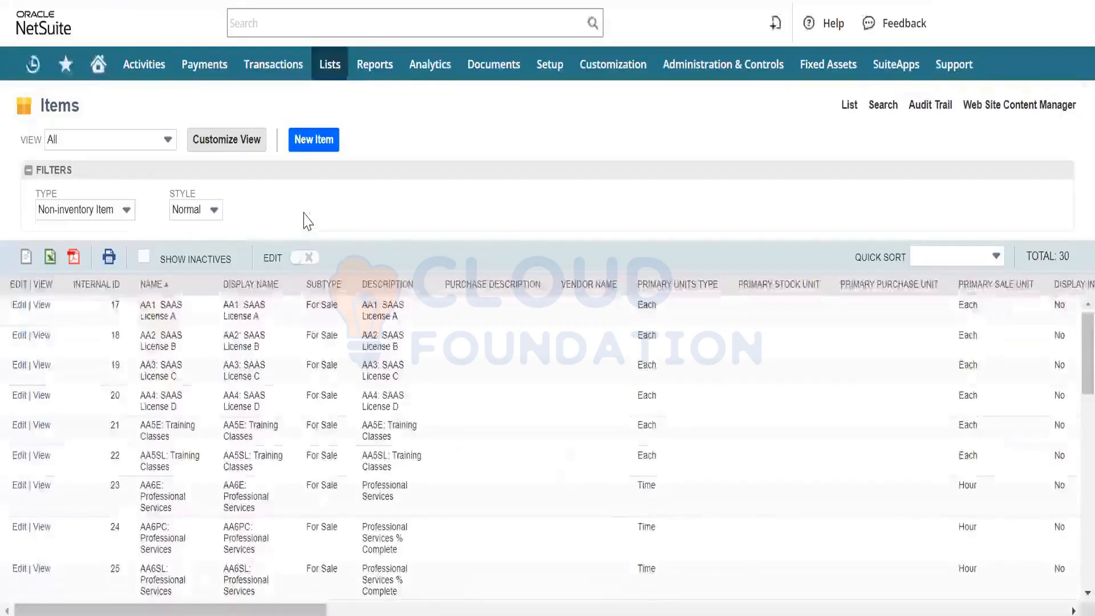
scroll(281, 377, "down", 5)
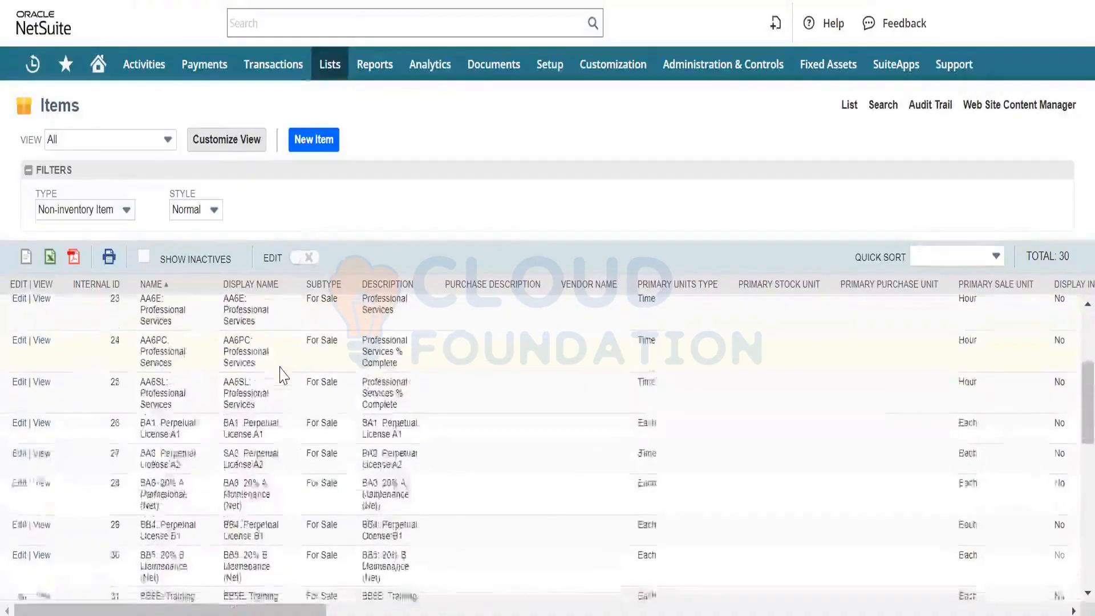
scroll(281, 376, "down", 10)
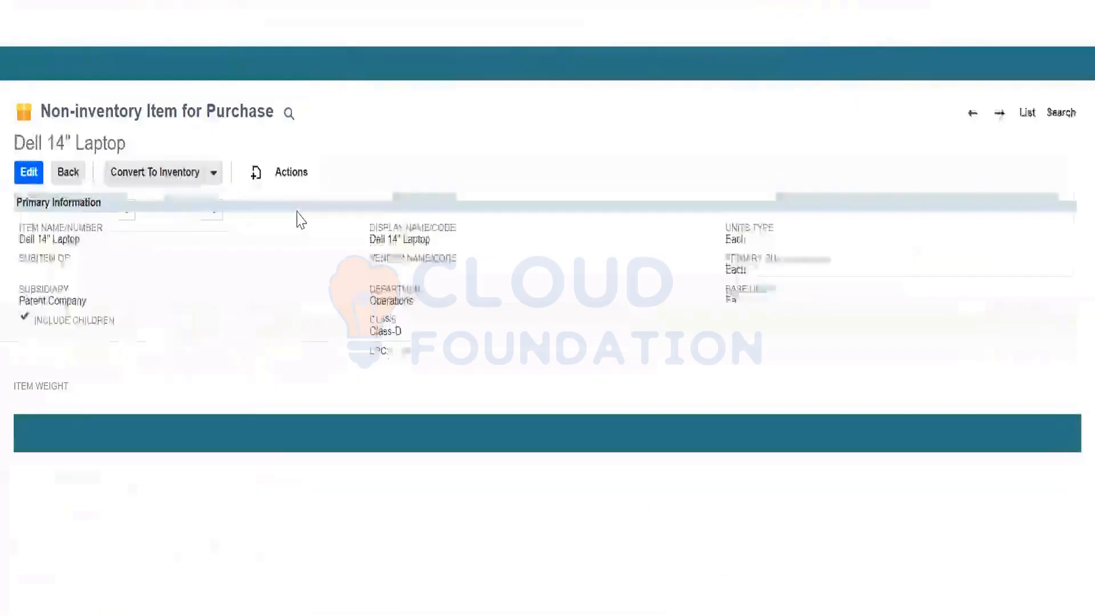
- Look through the Dell 14" Laptop item's primary information, purchase price and vendor list
scroll(211, 342, "down", 2)
scroll(211, 342, "down", 2)
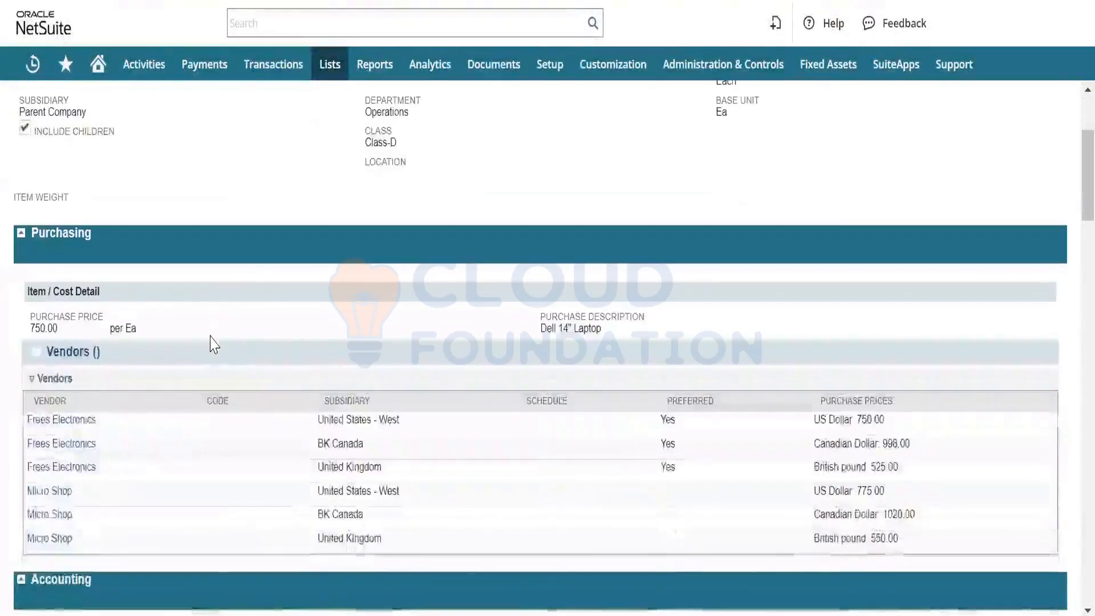
scroll(211, 342, "up", 2)
scroll(211, 342, "down", 2)
scroll(211, 342, "up", 1)
scroll(213, 342, "up", 2)
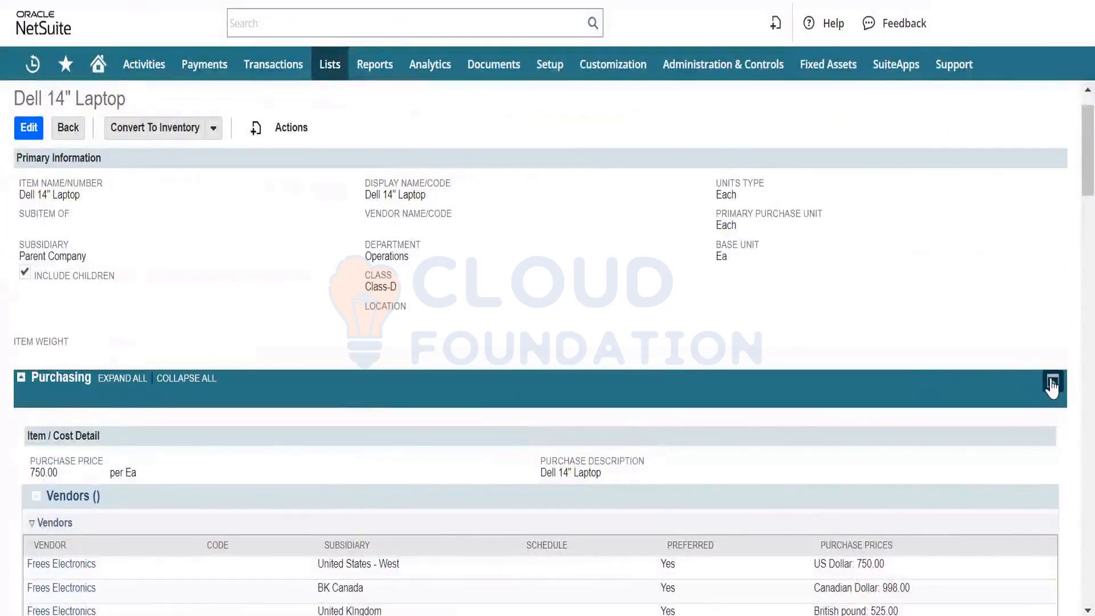
- Switch the item record to the tabbed layout and view its accounting details, including the expense account
left_click(1052, 383)
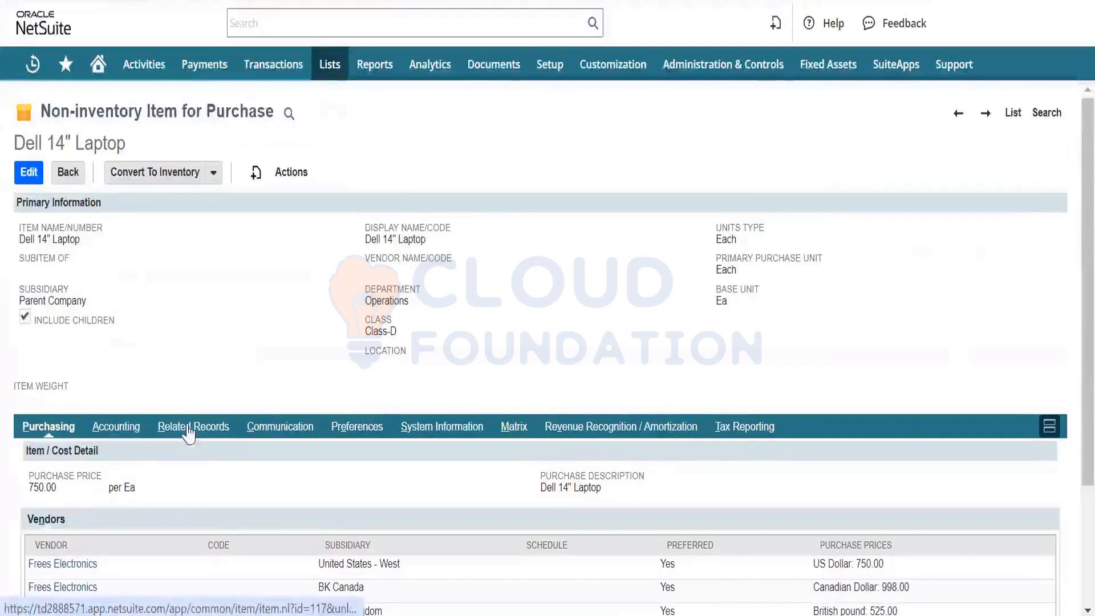
scroll(106, 312, "down", 2)
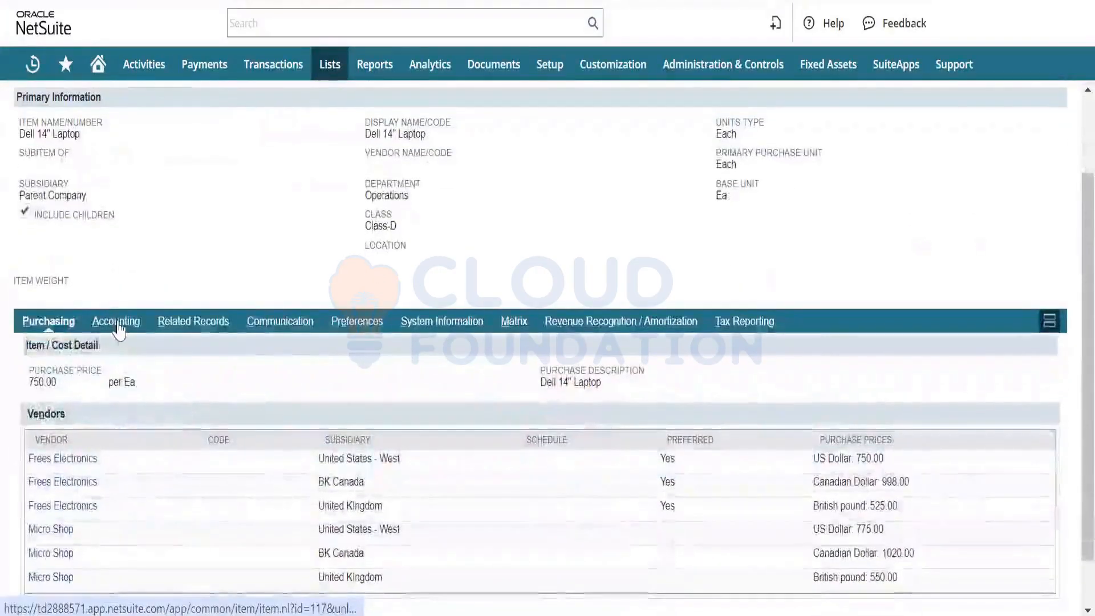
left_click(120, 325)
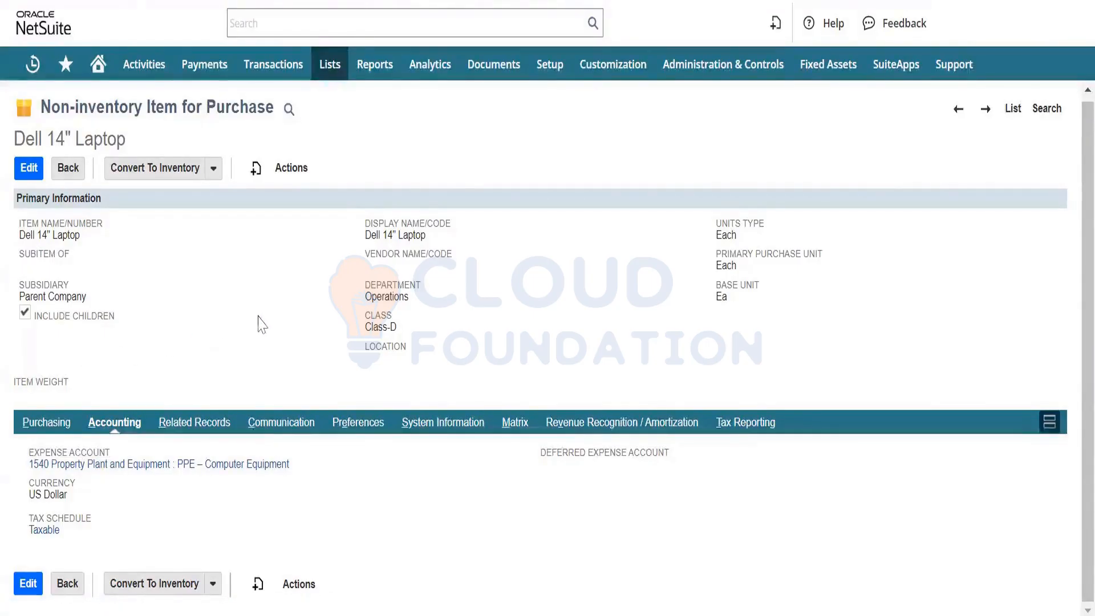
- Open a new vendor bill form from the payables transactions
mouse_move(260, 69)
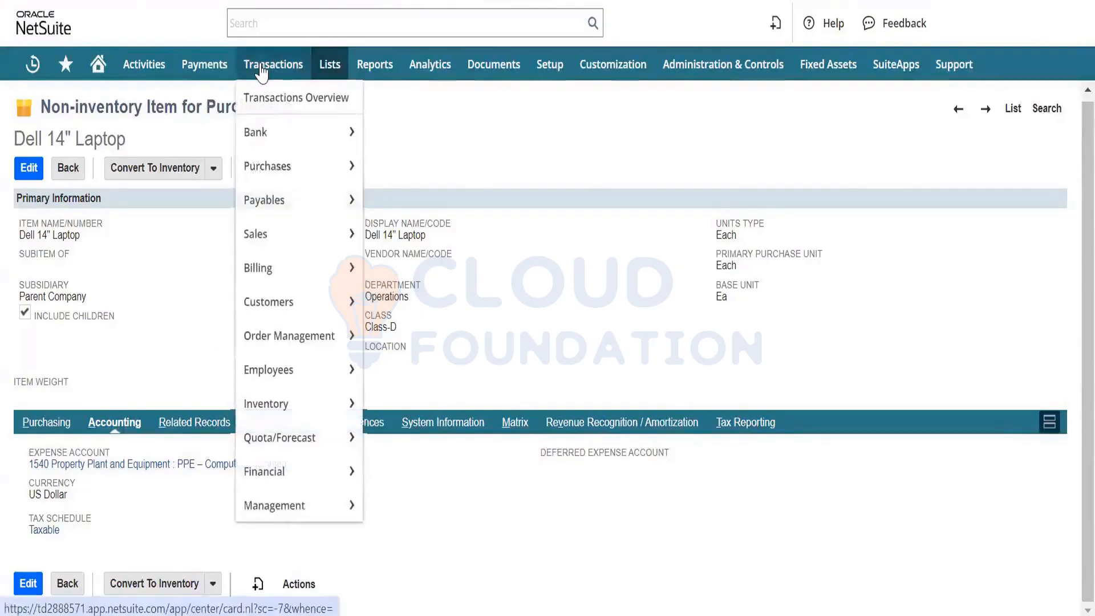
mouse_move(305, 164)
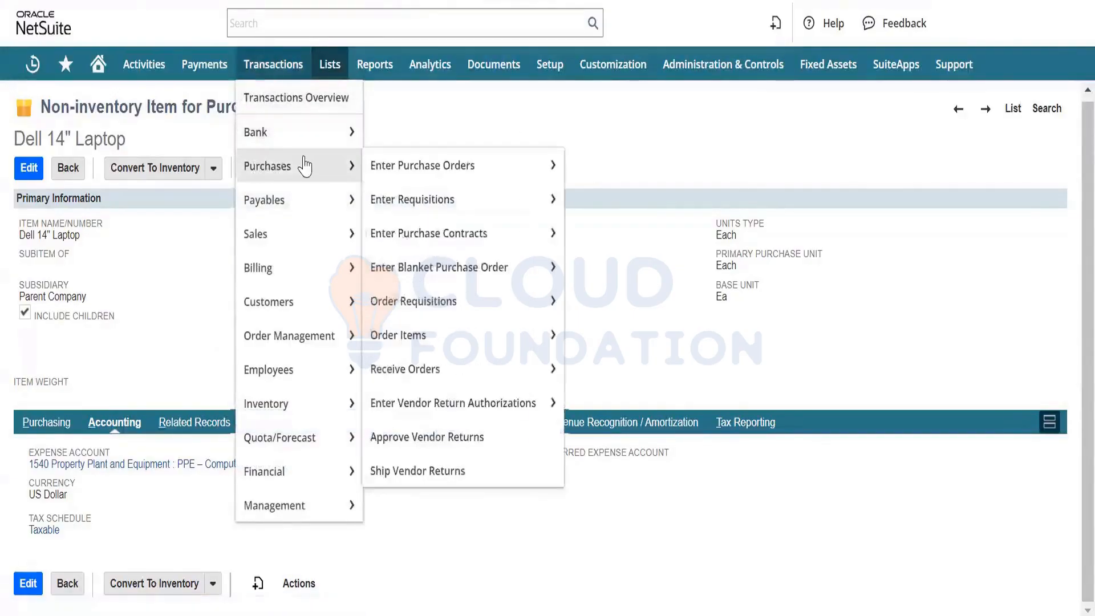
mouse_move(394, 169)
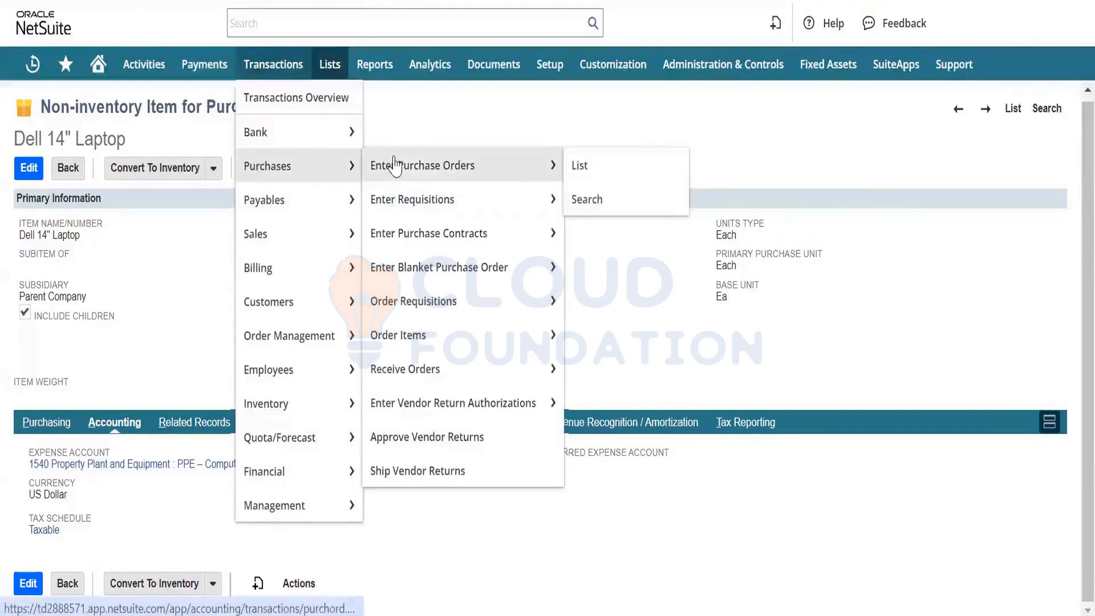
mouse_move(296, 196)
mouse_move(420, 234)
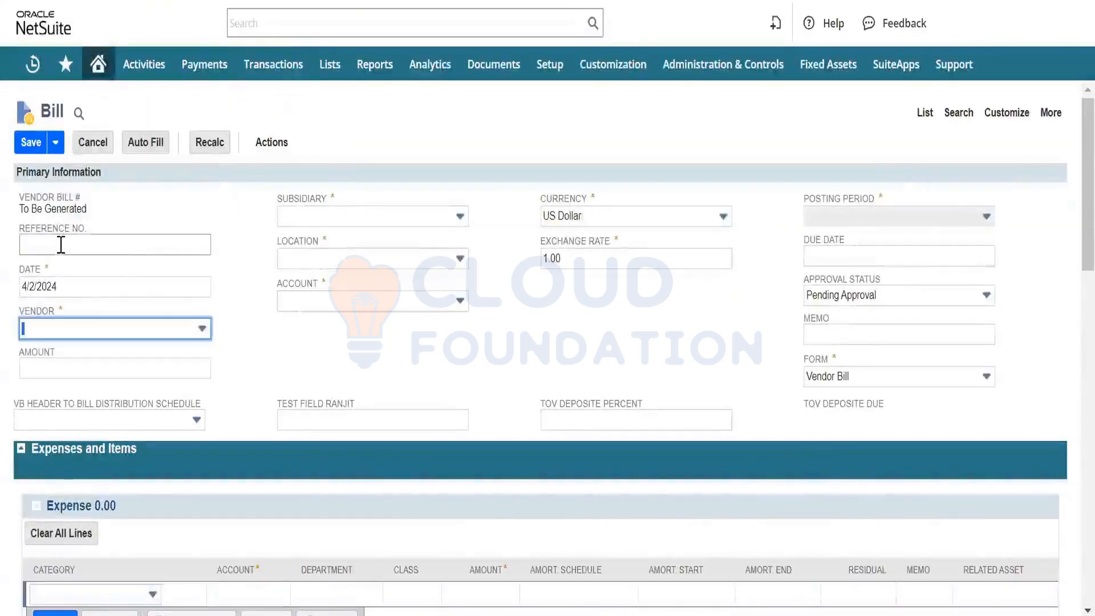
- Enter "Fixed Asset" as the bill's reference number and keep the preset date
left_click(61, 237)
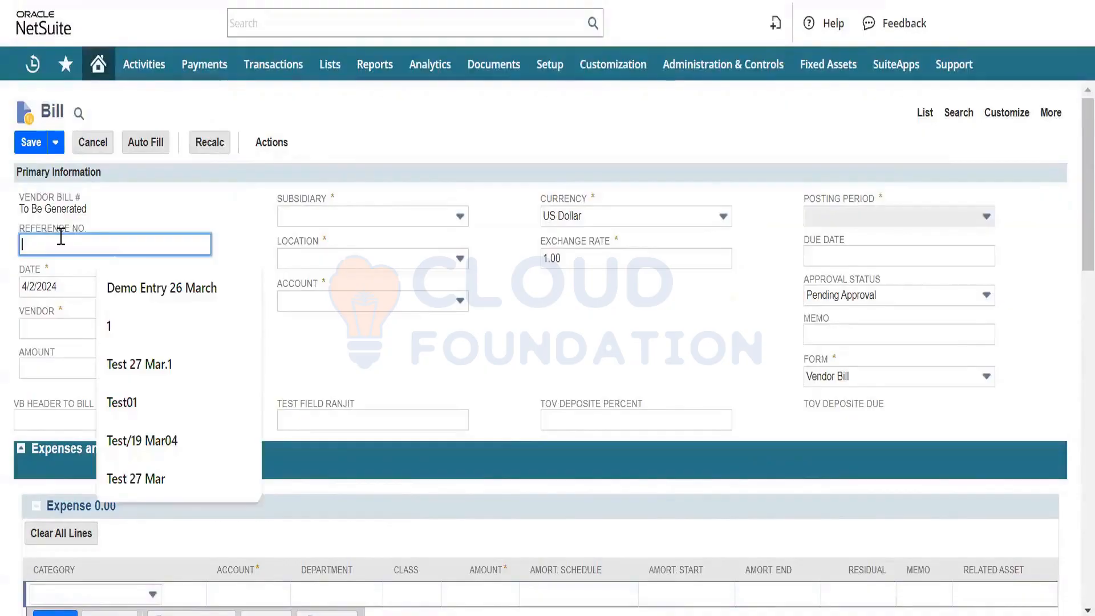
type("F")
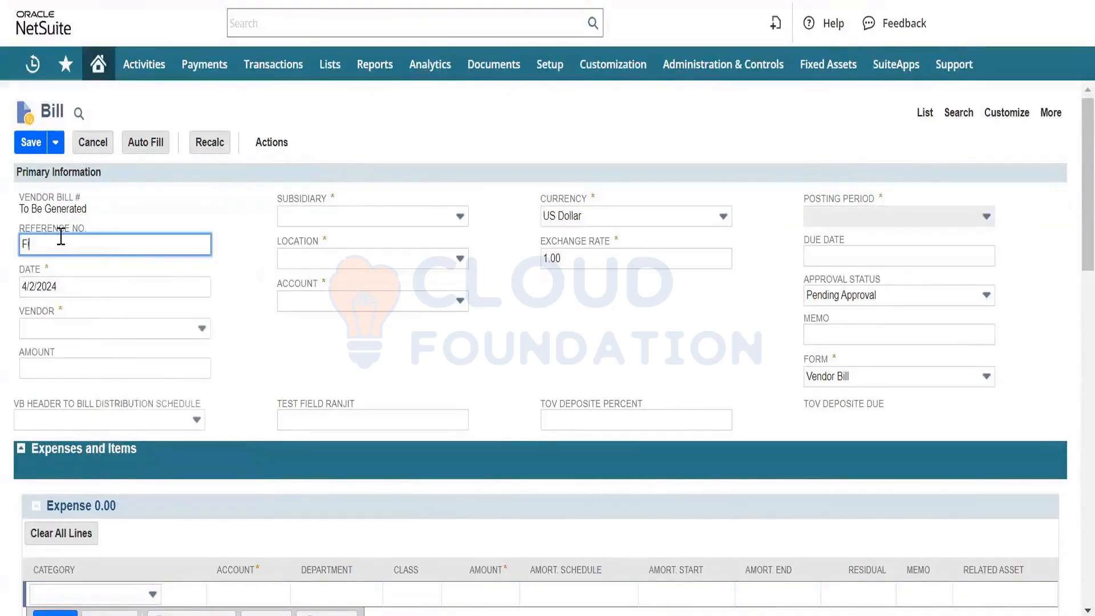
type("ixed Asset")
key("Tab")
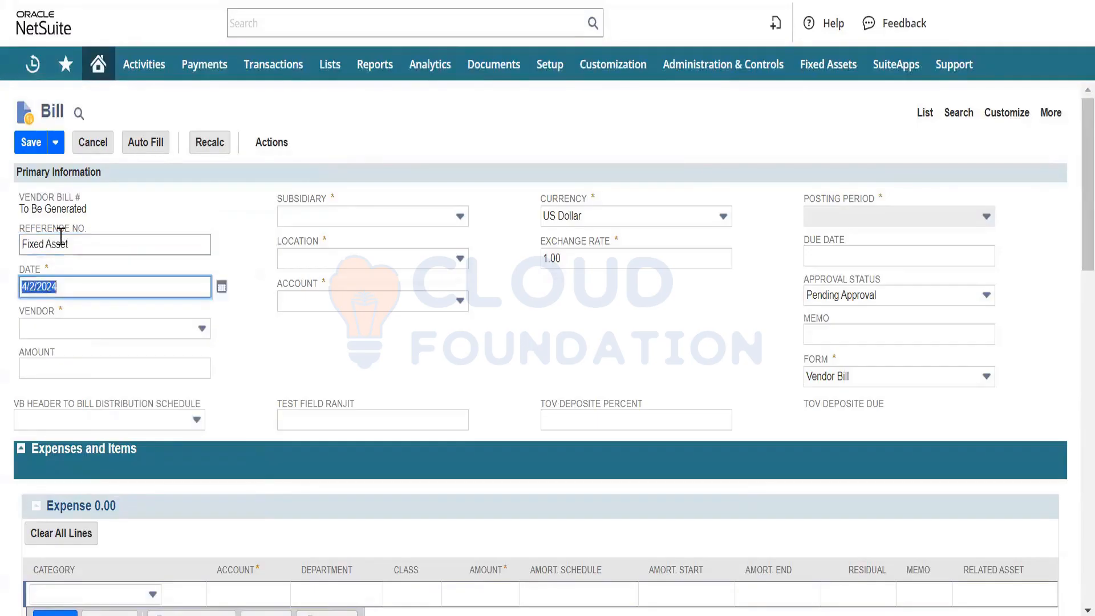
key("Tab")
- Choose Emerald Computer Systems Inc. as the bill's vendor
left_click(131, 332)
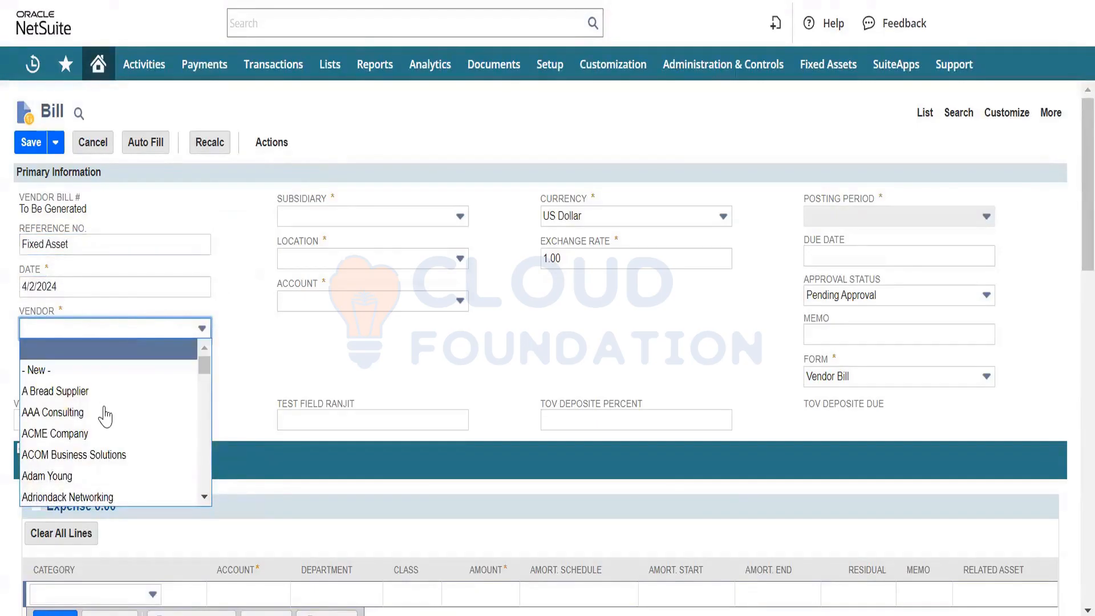
scroll(85, 425, "down", 3)
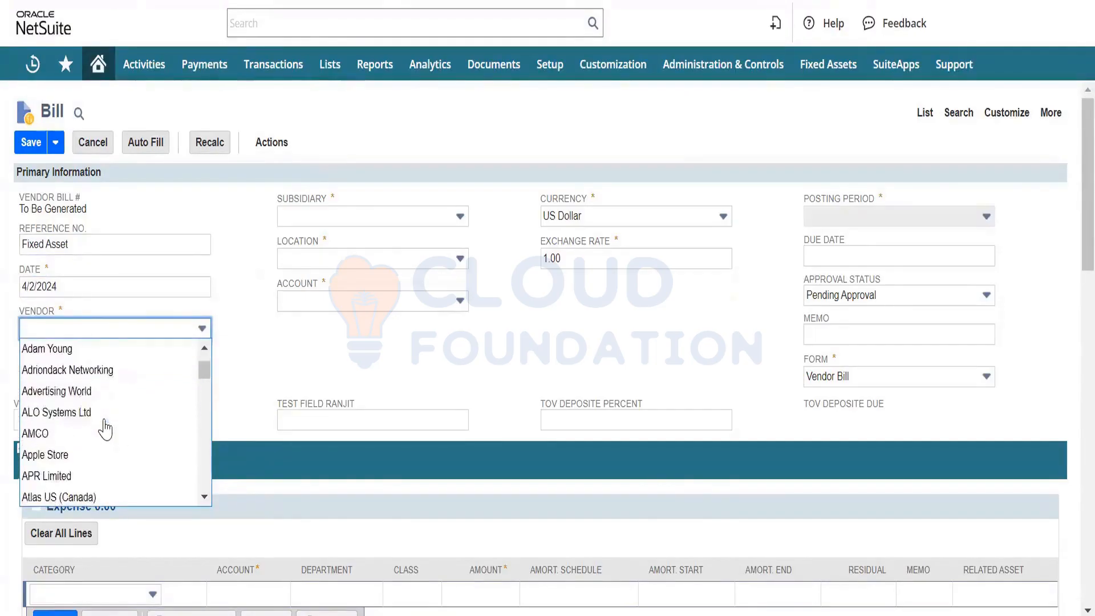
scroll(105, 422, "up", 3)
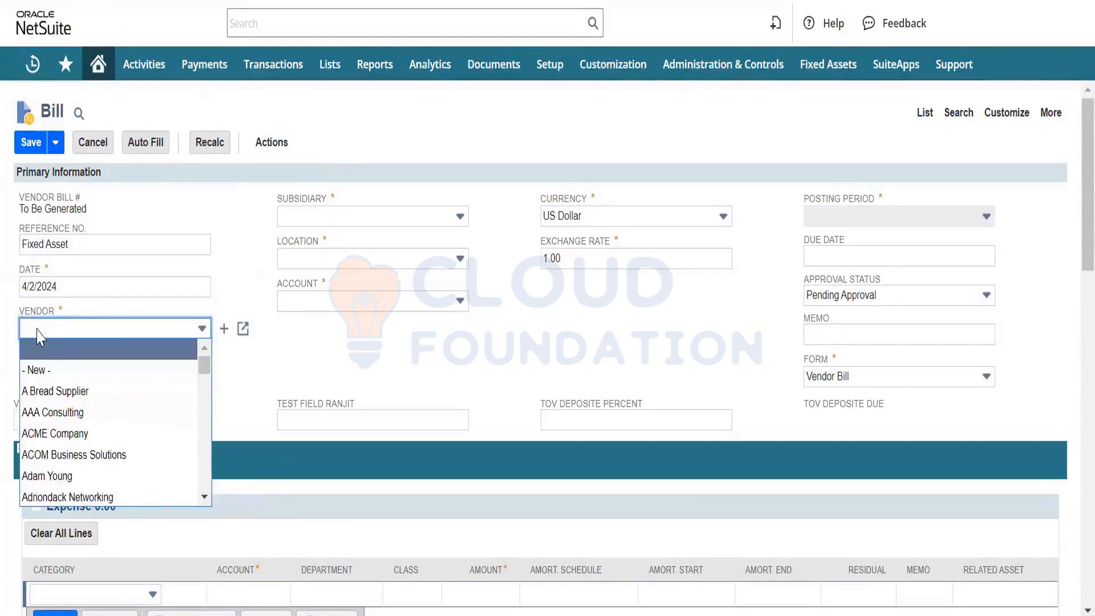
type("Demo")
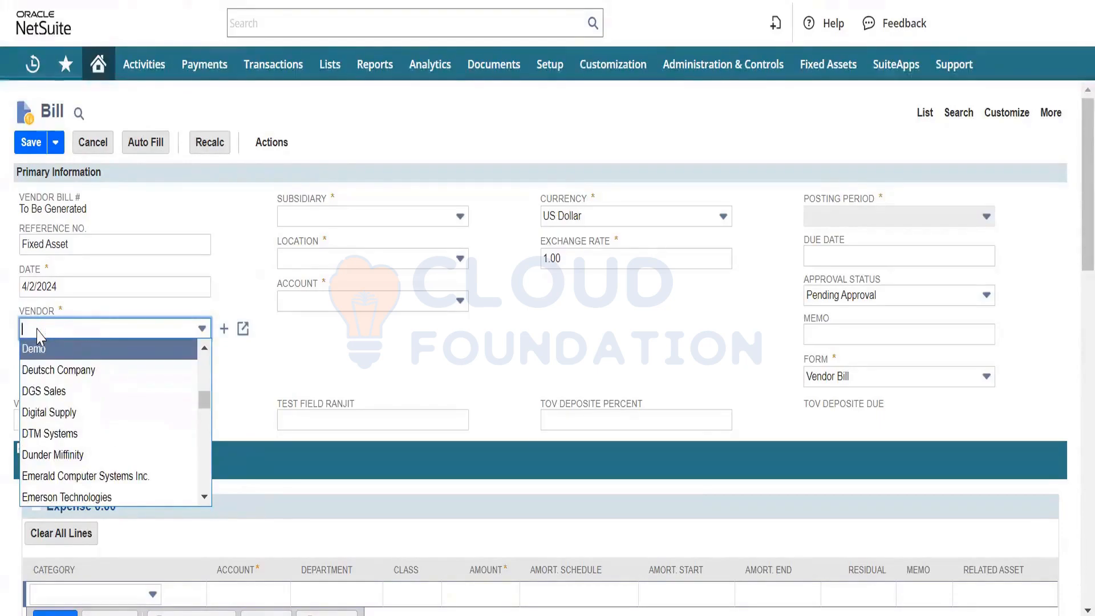
left_click(108, 479)
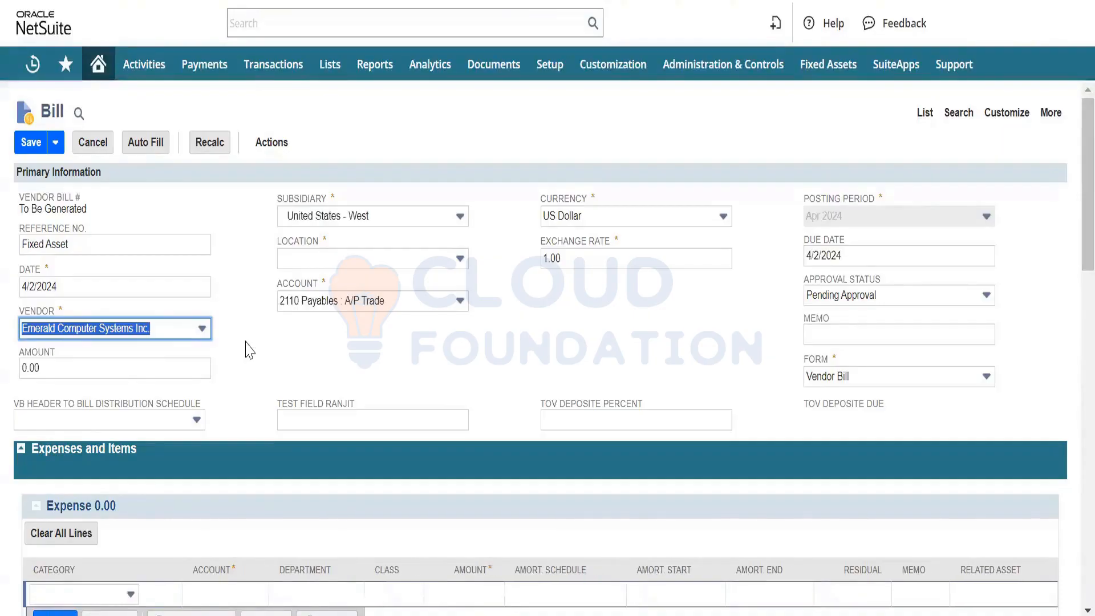
- Set the bill's location to US-1 and close the new-account window opened by mistake
key("Tab")
key("Tab")
key("Tab")
key("Tab")
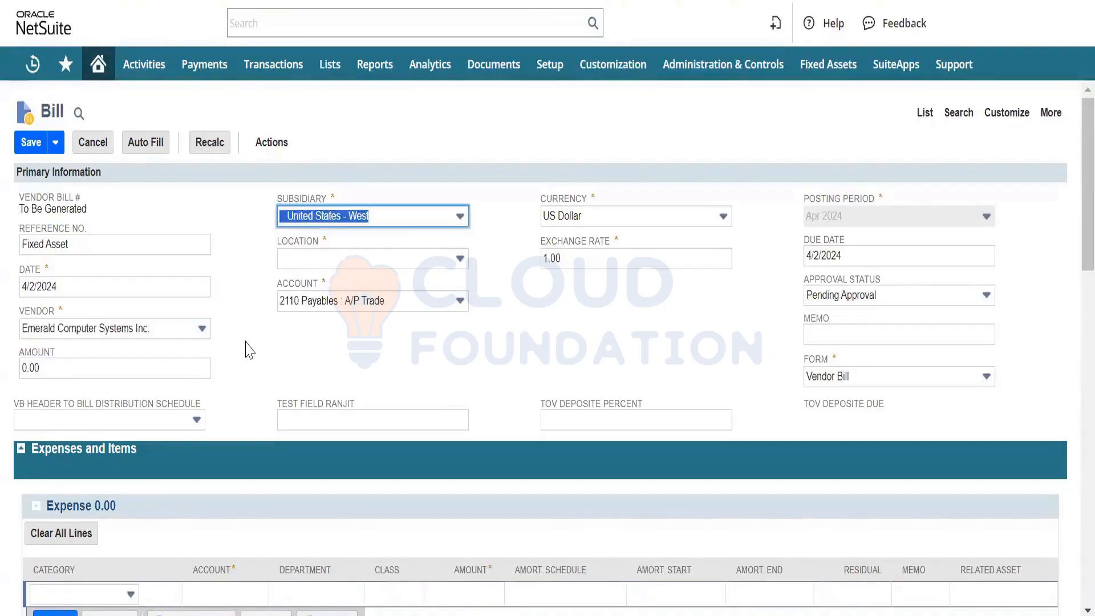
left_click(336, 262)
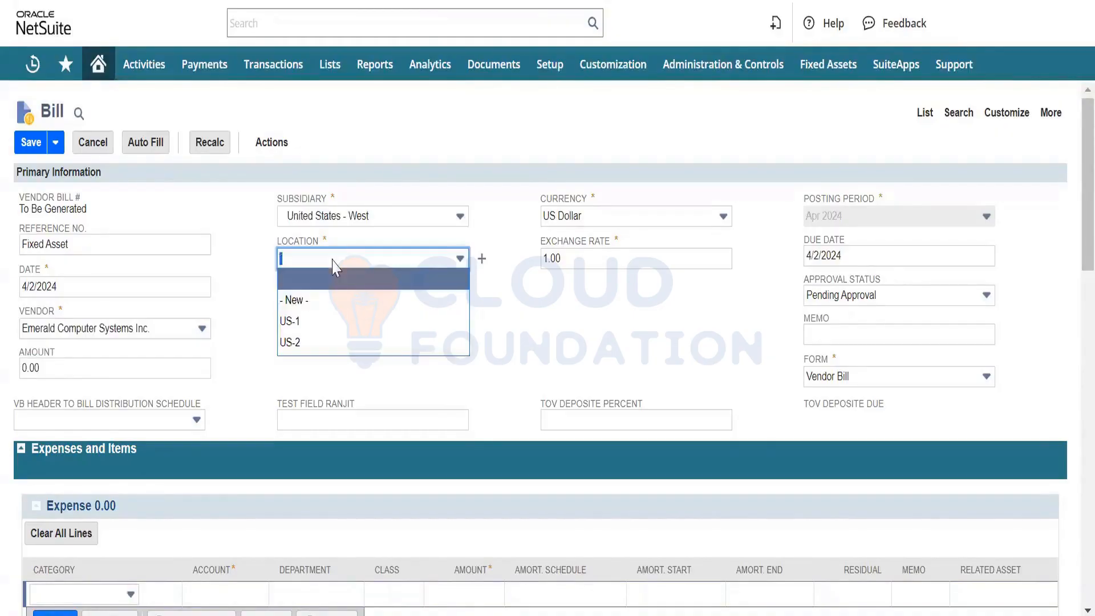
left_click(317, 321)
left_click(479, 302)
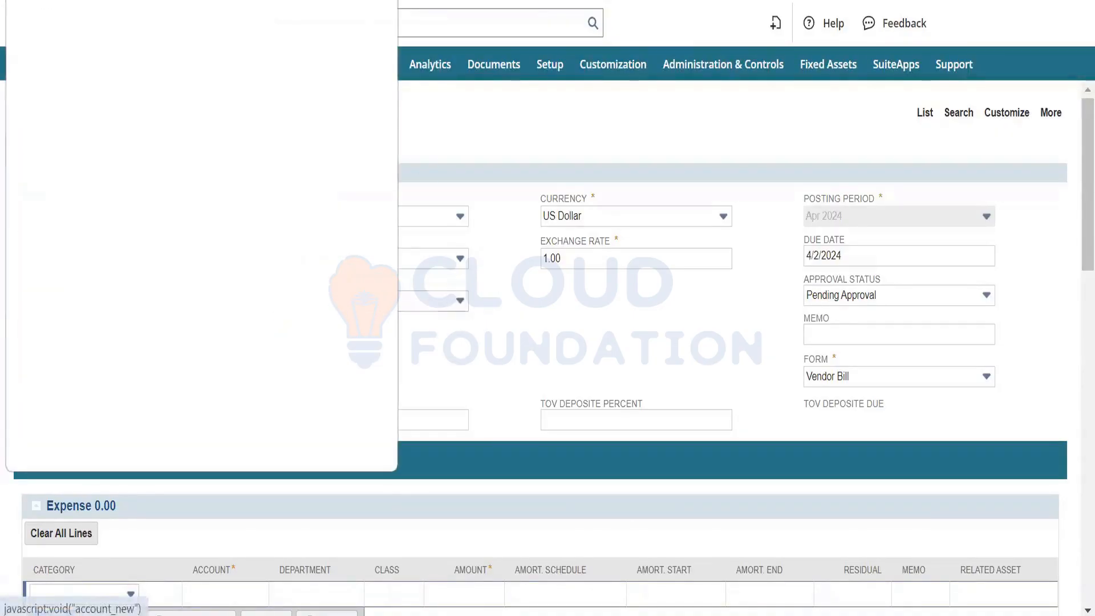
left_click(383, 1)
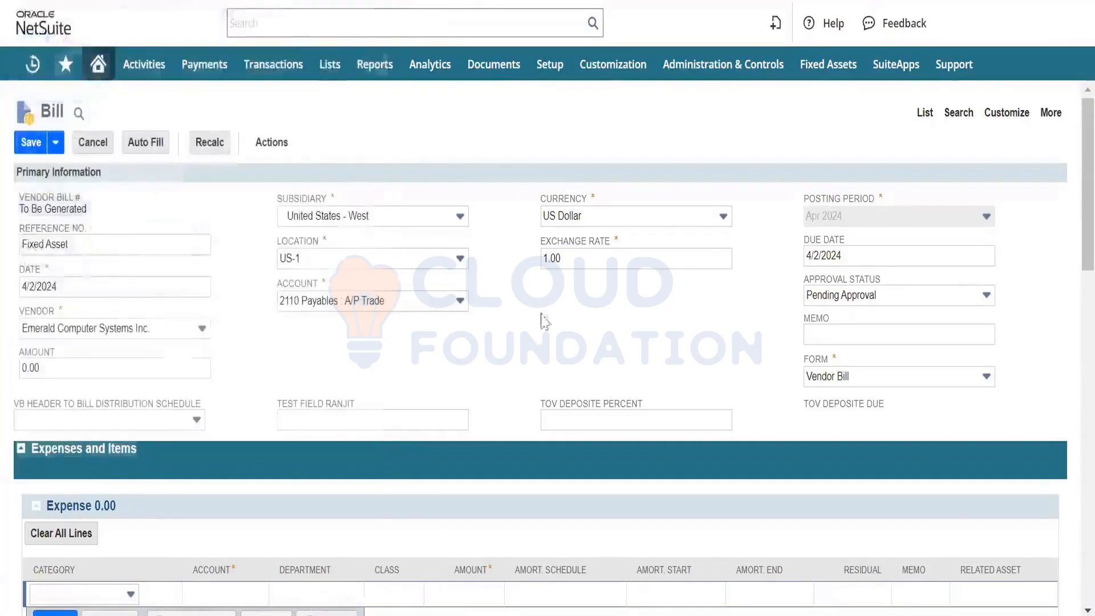
- Change the bill's approval status to Approved
left_click(923, 293)
left_click(882, 336)
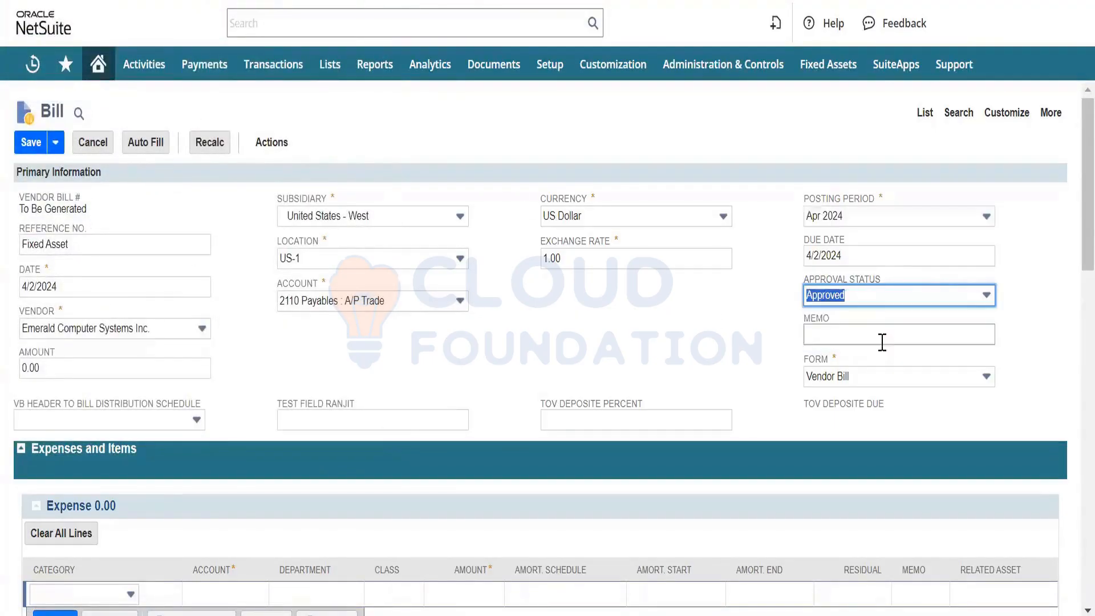
left_click(511, 344)
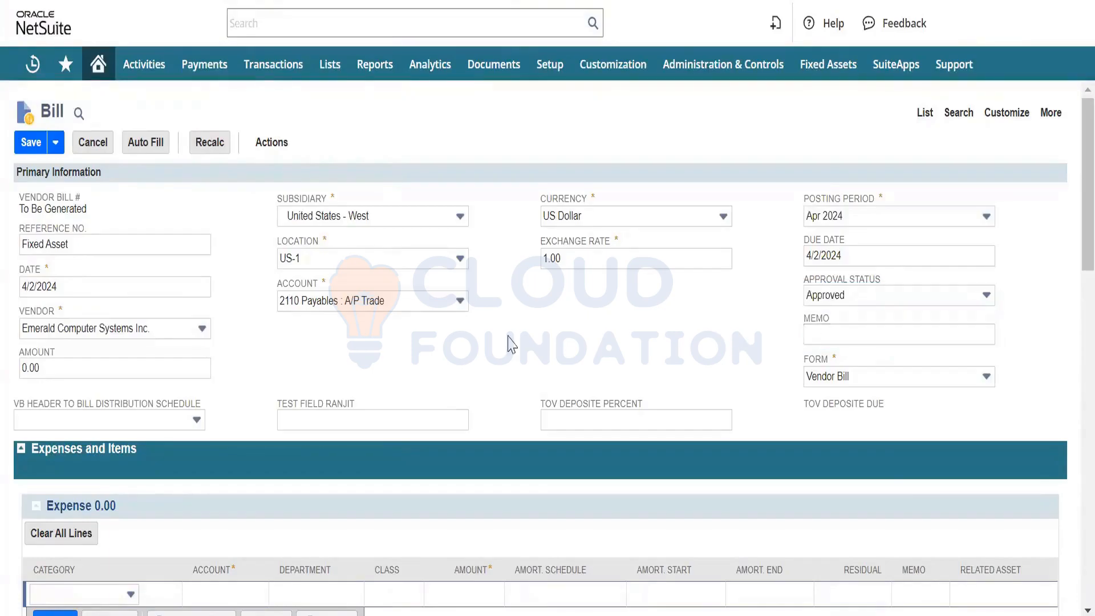
- Switch the bill form to the tabbed layout, agreeing to discard the unsaved entries
scroll(511, 343, "down", 4)
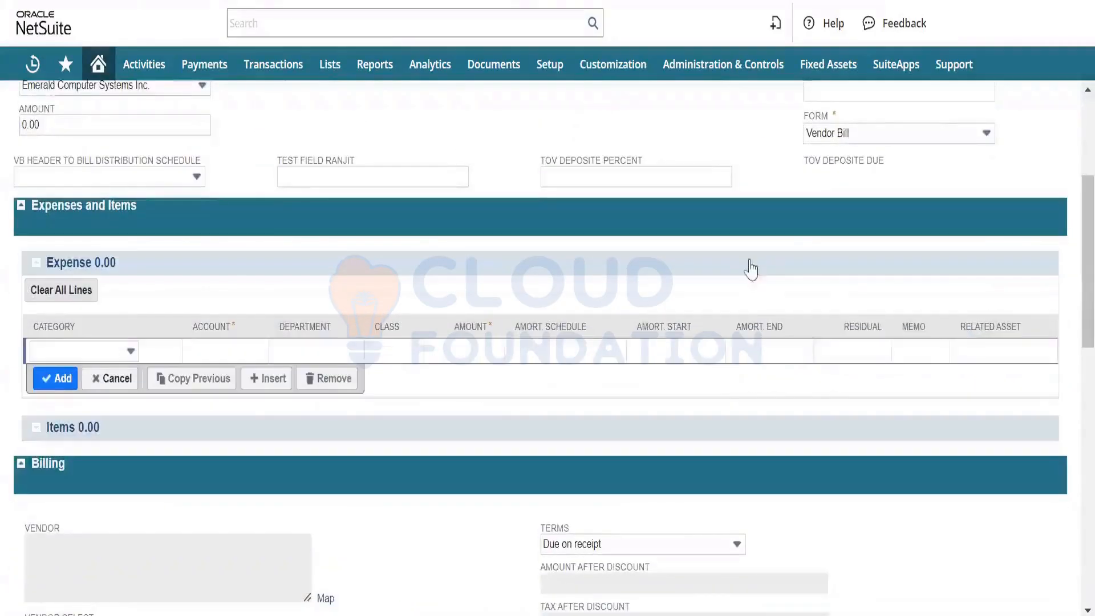
mouse_move(979, 233)
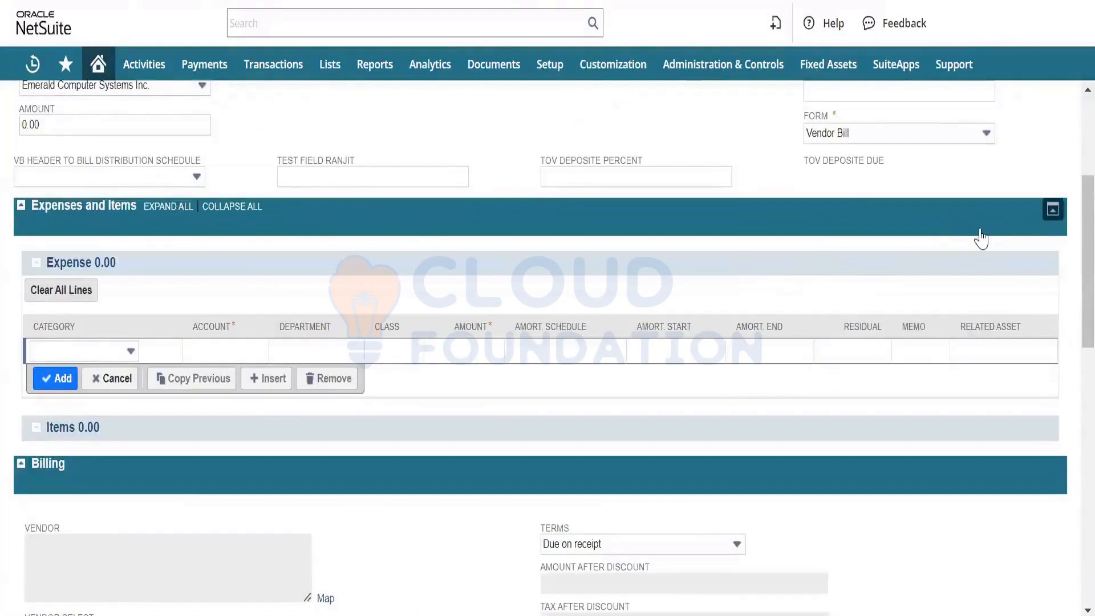
left_click(1052, 211)
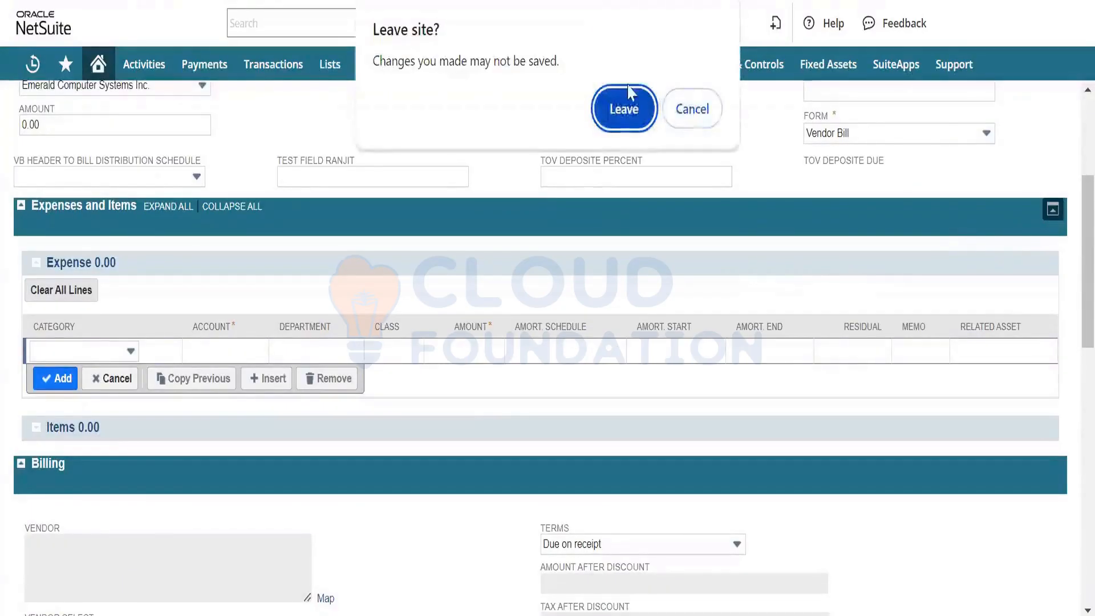
left_click(625, 105)
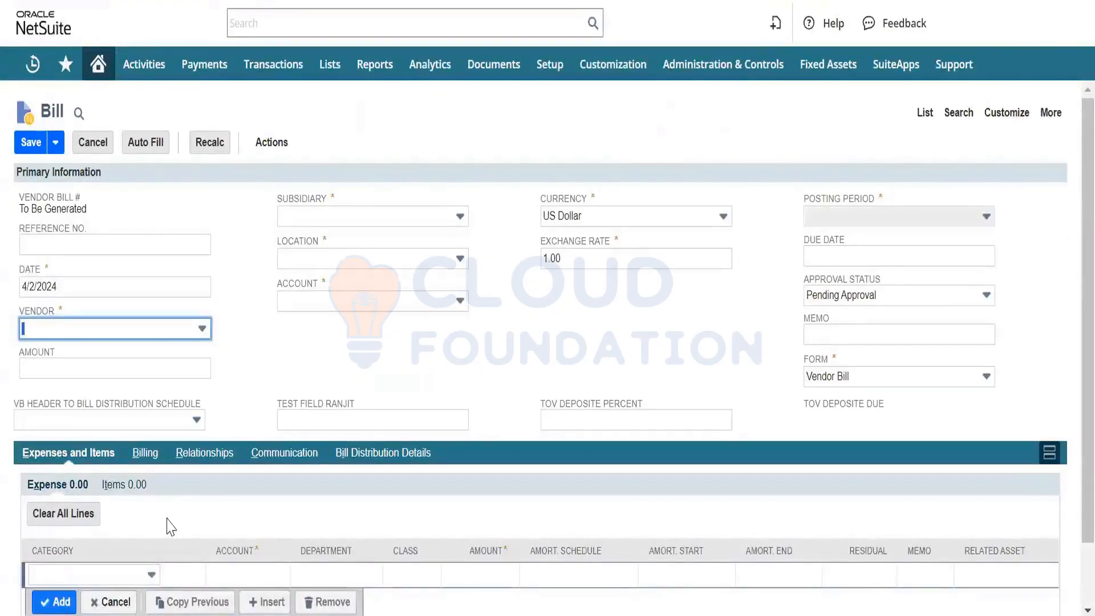
- Fill in the reloaded bill's reference number with "Fixed Asset"
left_click(36, 247)
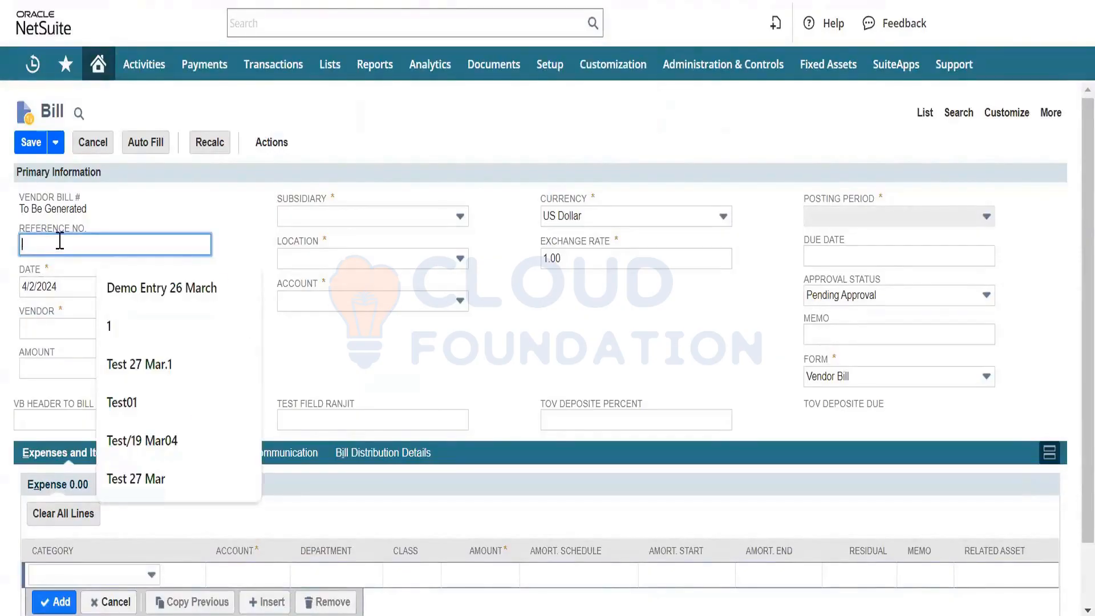
type("Fixed Asset")
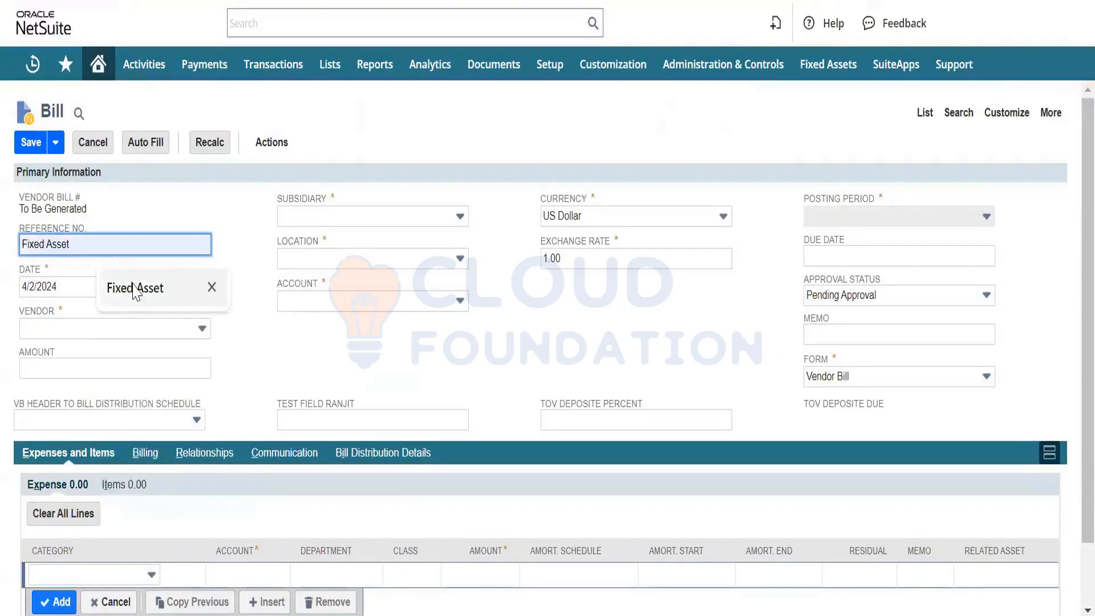
left_click(134, 288)
- Select Emerald Computer Systems Inc. as the vendor and US-1 as the location on the bill
left_click(158, 332)
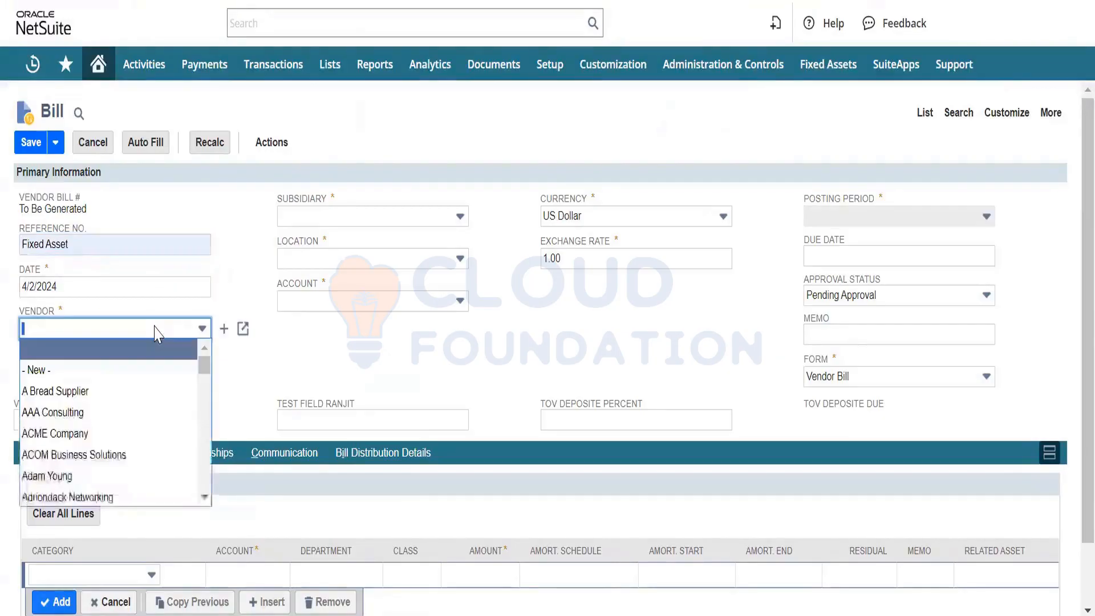
scroll(116, 399, "down", 5)
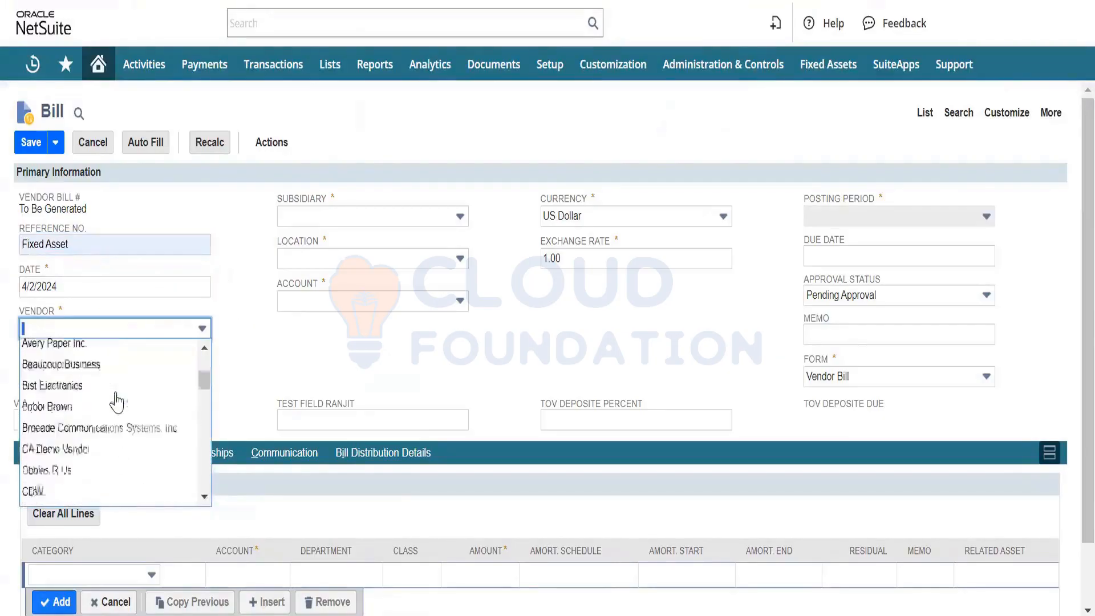
scroll(117, 402, "down", 2)
scroll(117, 399, "down", 5)
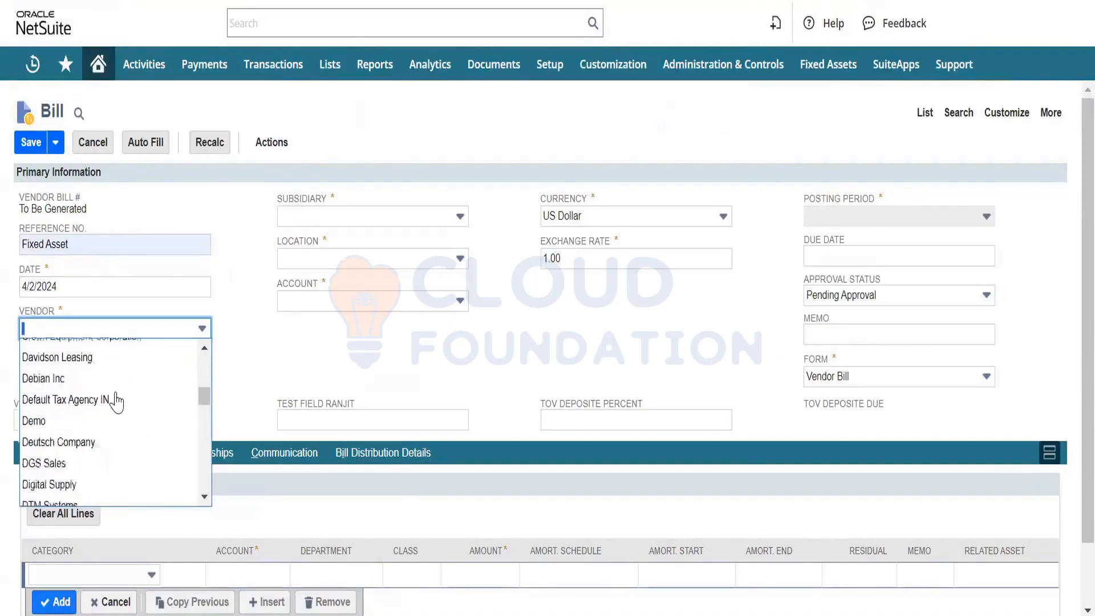
scroll(116, 402, "down", 2)
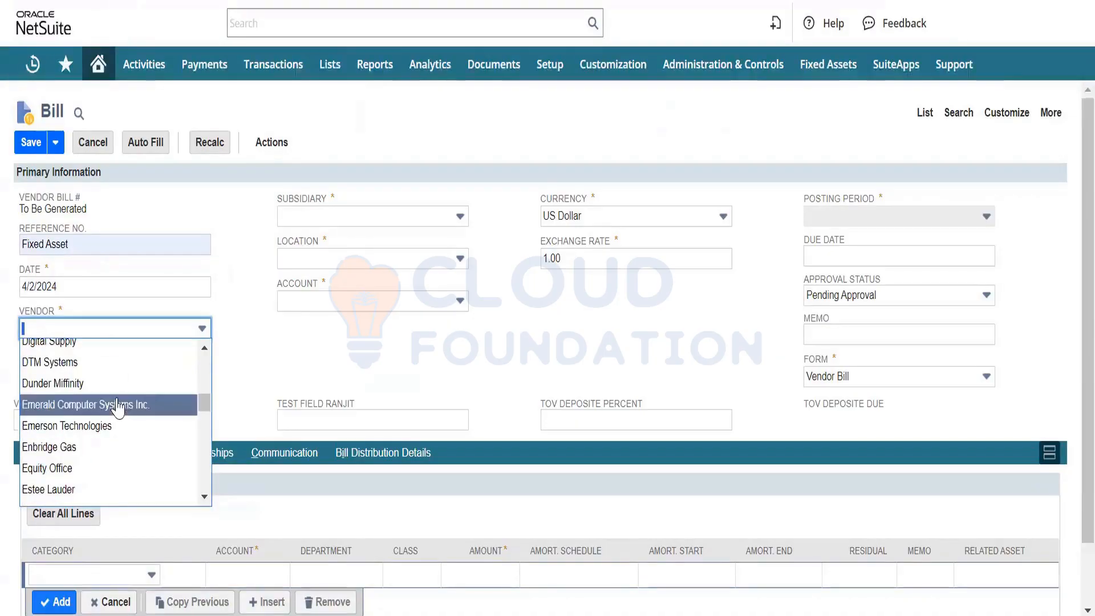
left_click(117, 404)
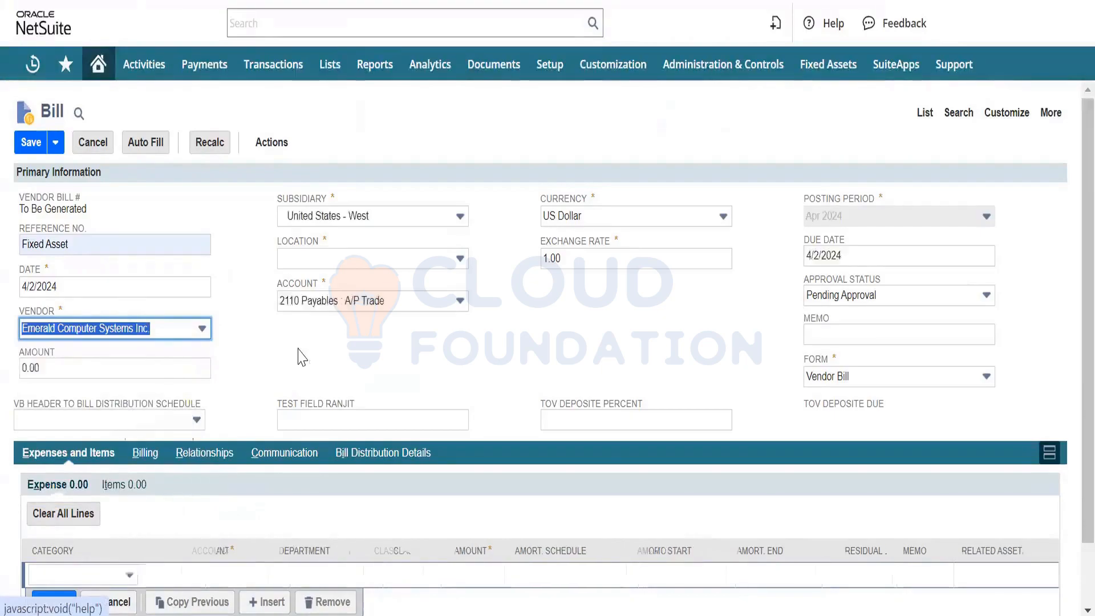
left_click(354, 259)
left_click(315, 323)
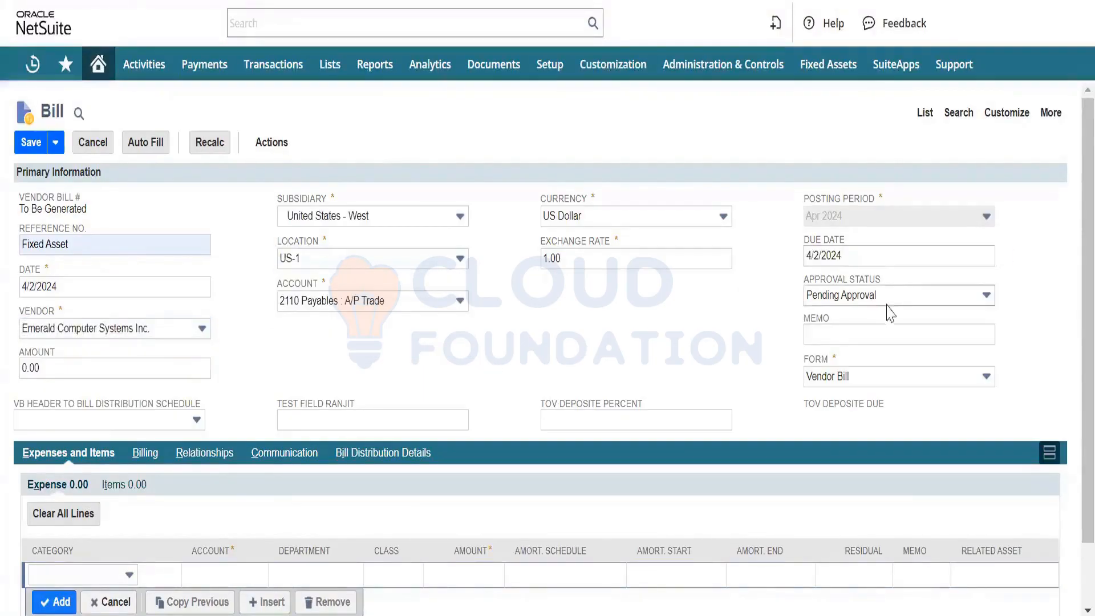
- Set the bill's approval status to Approved and choose Dell 14" Laptop as the item on the first item line
left_click(829, 298)
left_click(867, 337)
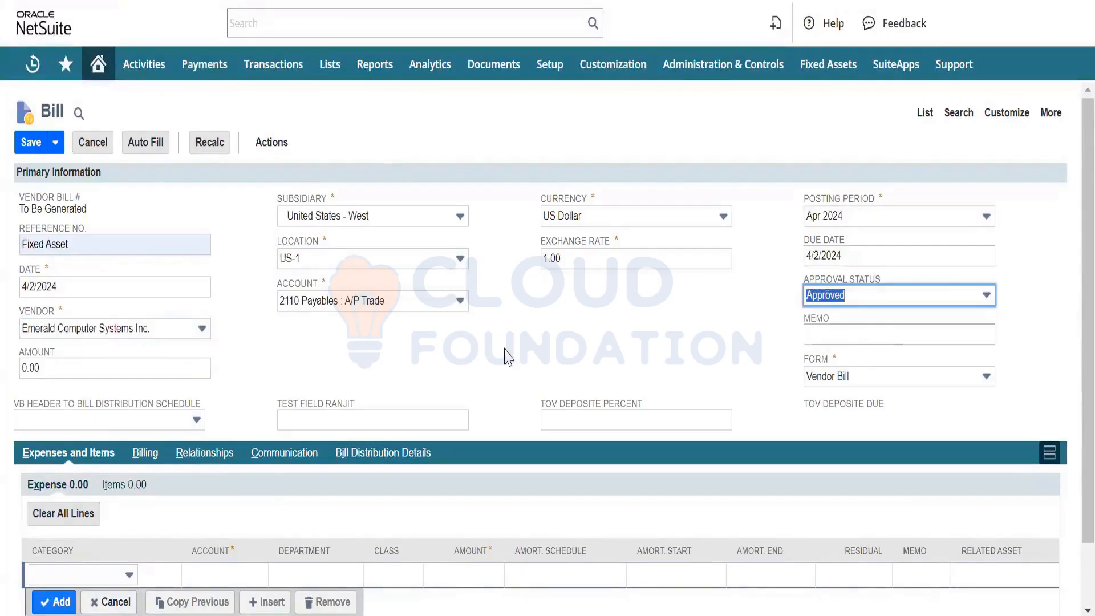
scroll(254, 384, "down", 2)
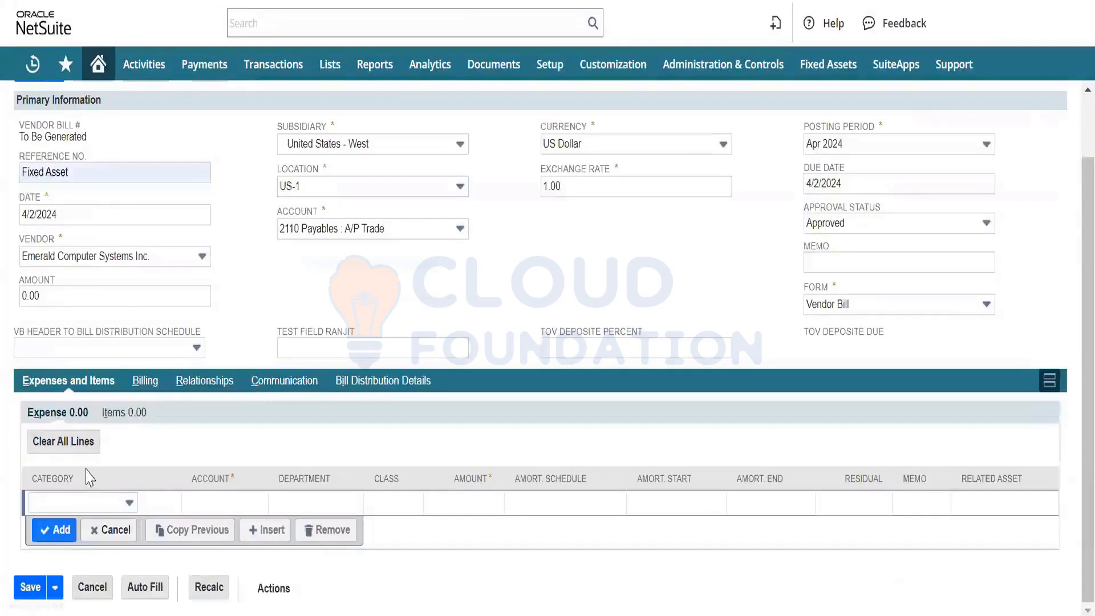
left_click(123, 413)
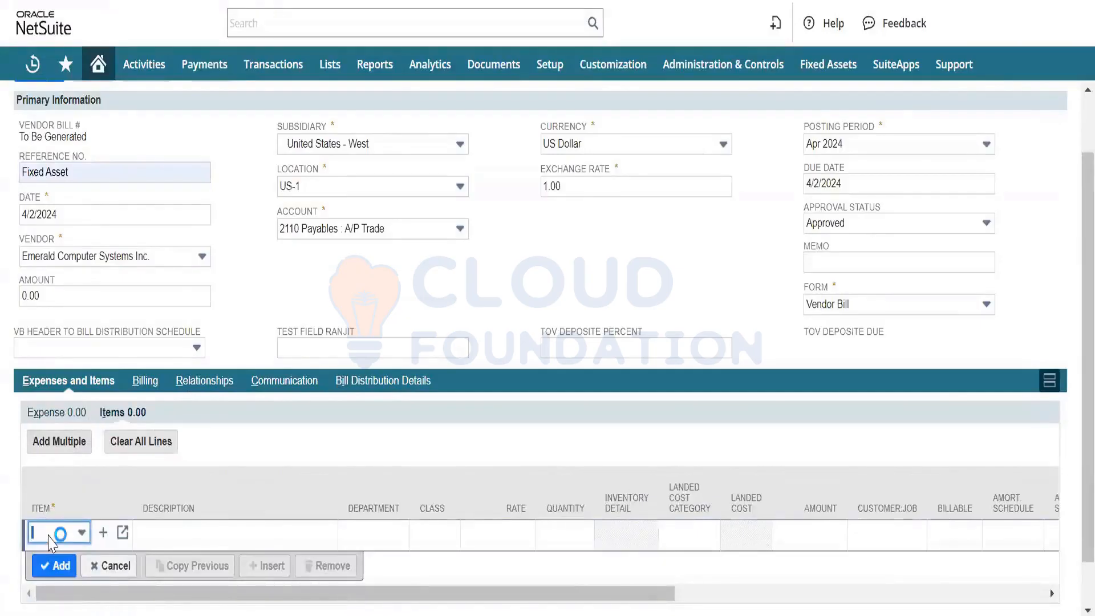
type("d")
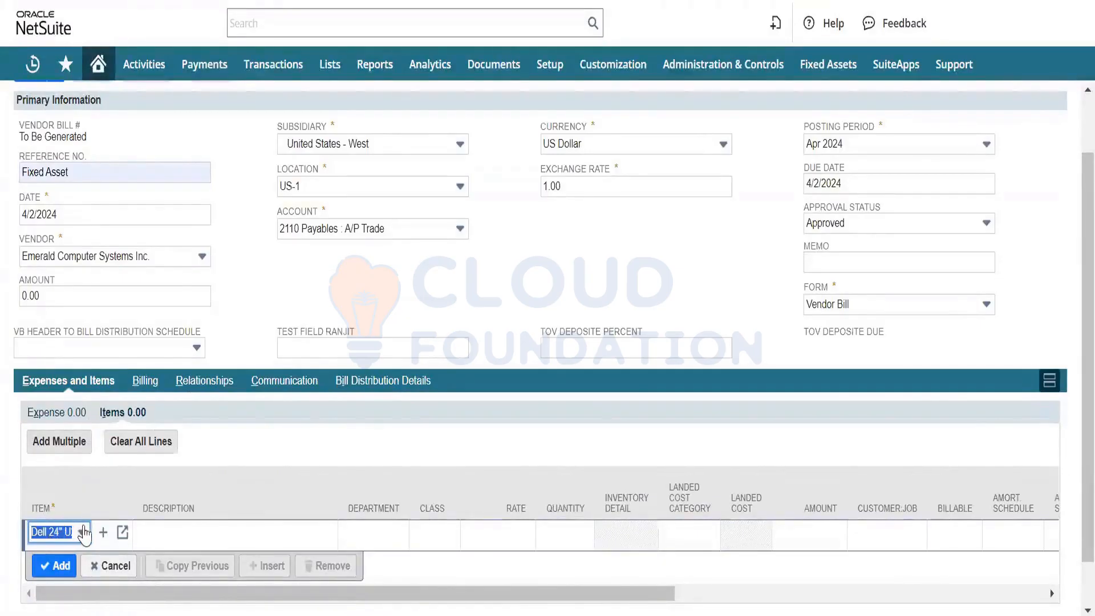
left_click(82, 532)
scroll(112, 425, "up", 2)
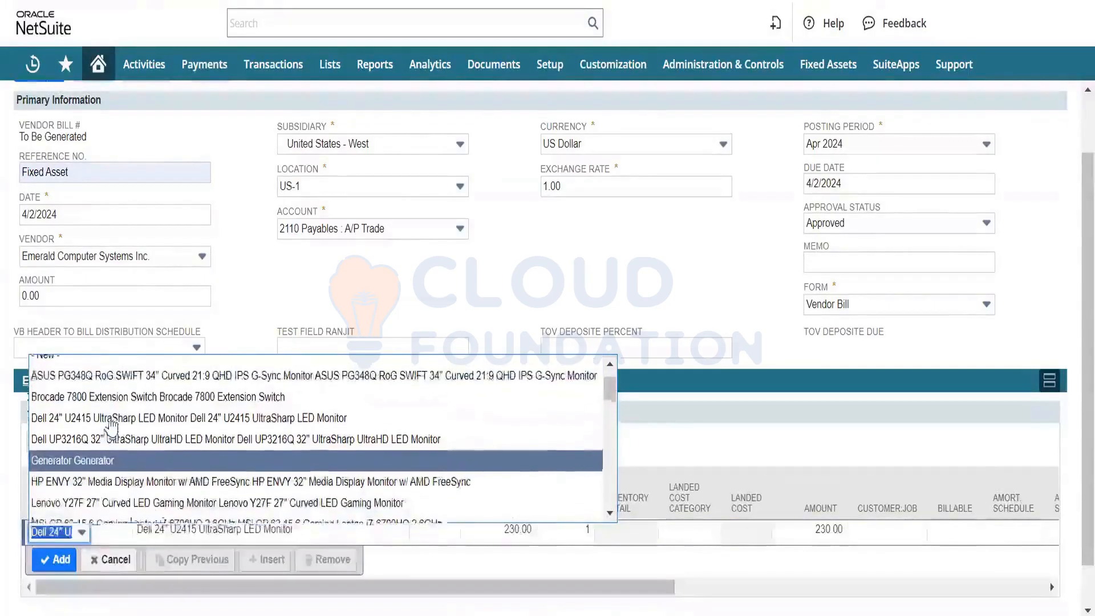
scroll(112, 425, "down", 3)
scroll(113, 425, "down", 5)
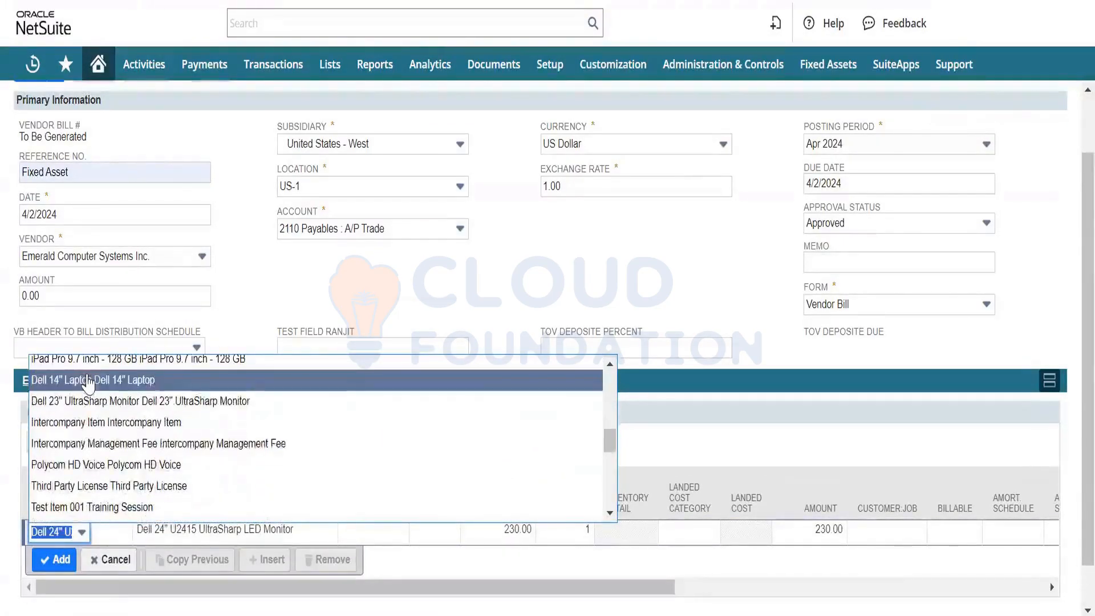
left_click(88, 379)
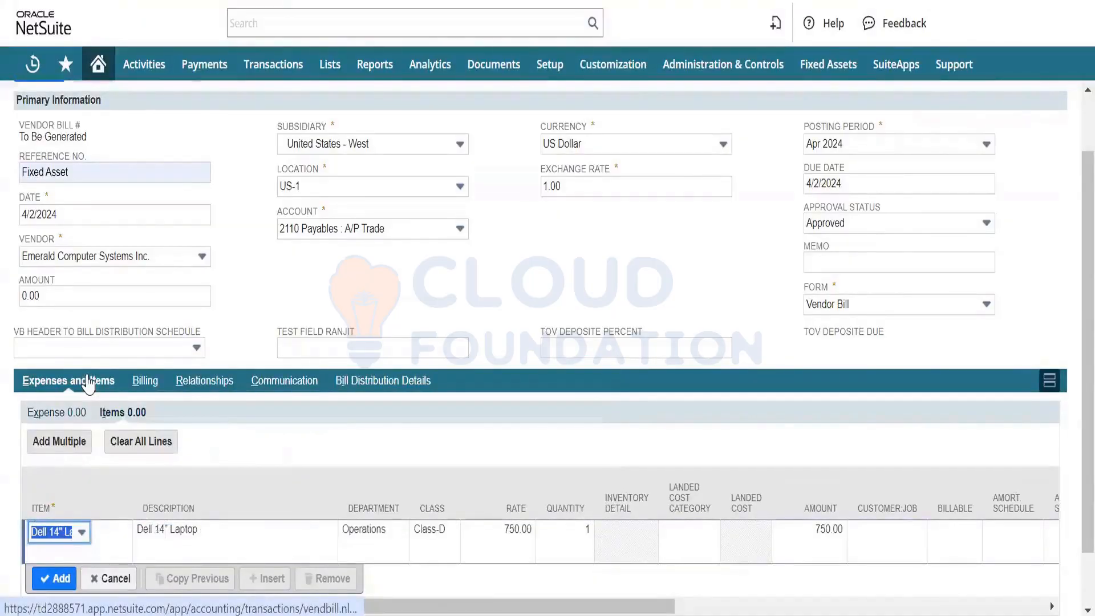
- Set the quantity of the Dell 14" Laptop line to 5
key("Tab")
key("Tab")
key("Tab")
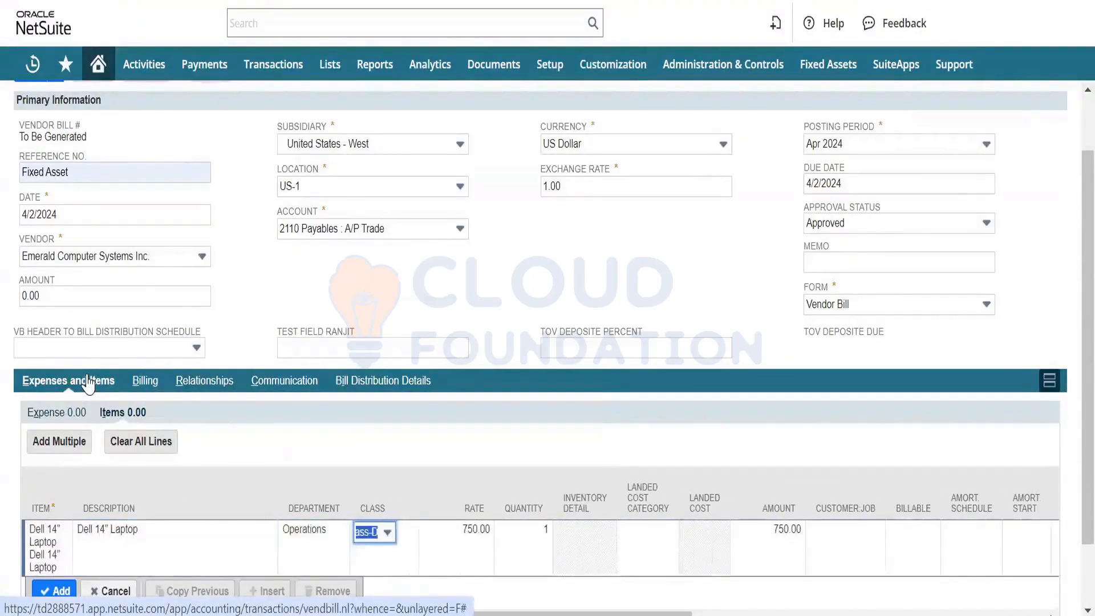
key("Tab")
key("Tab")
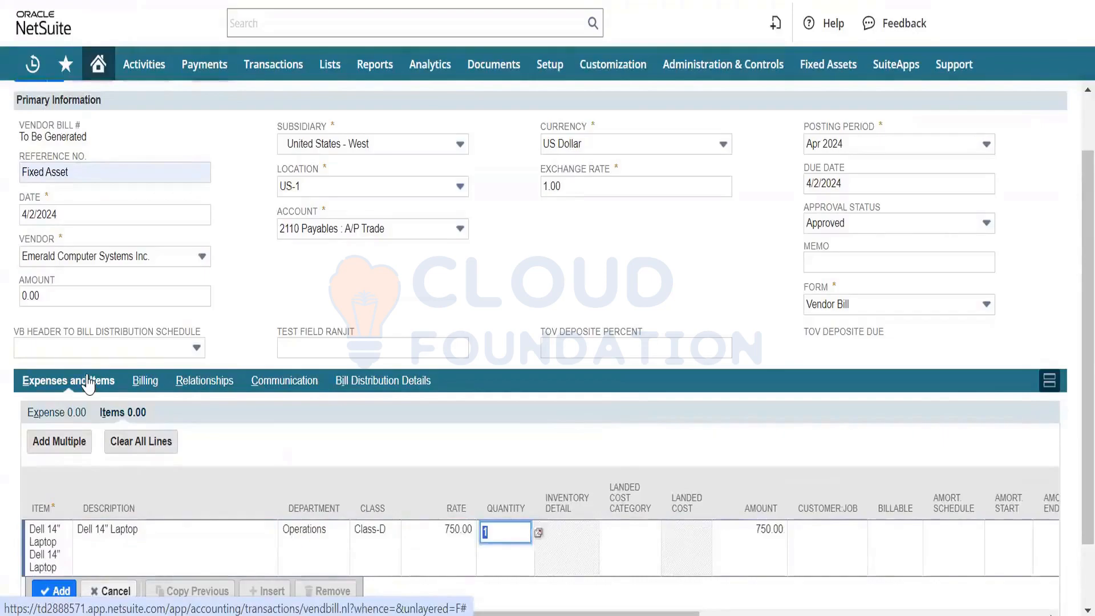
type("5")
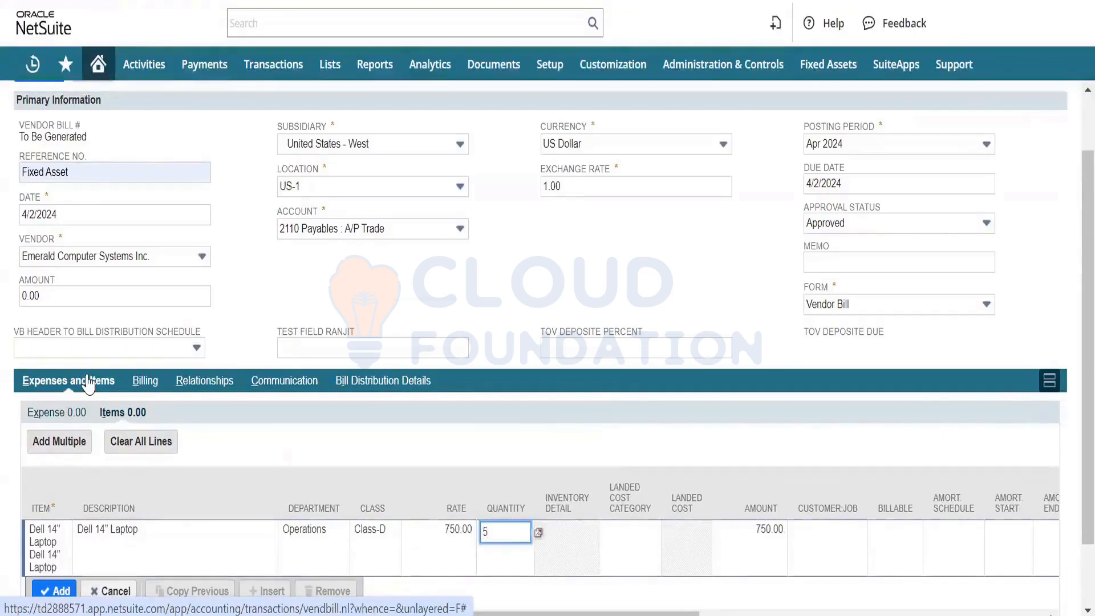
key("Tab")
- Check the laptop line's remaining columns through the item's expense account and add the line to the bill
key("Tab")
key("Tab")
key("Tab")
key("Tab")
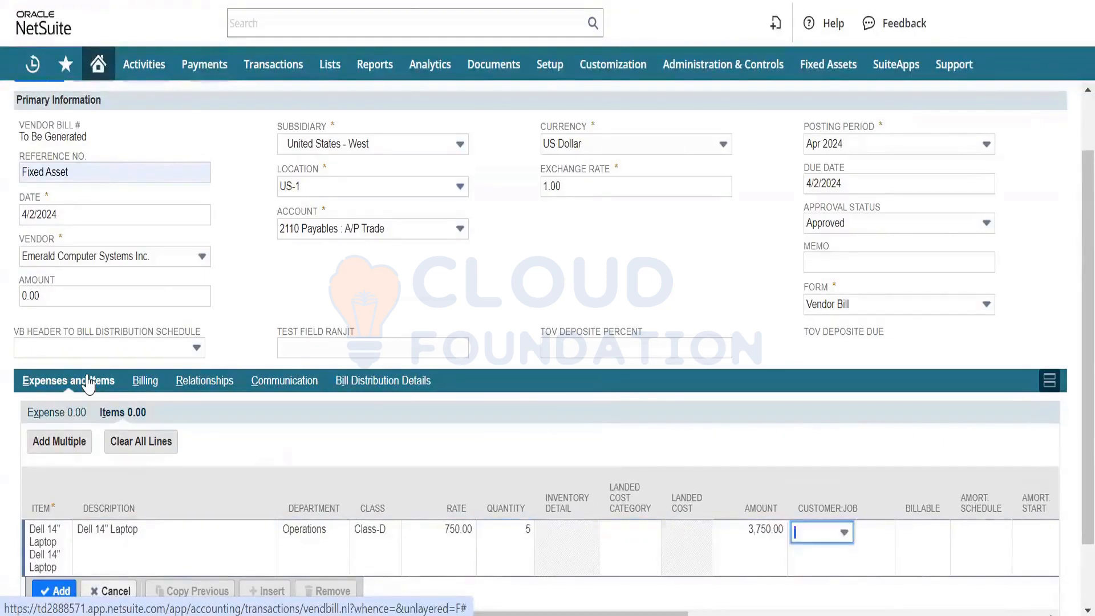
key("Tab")
key("Tab")
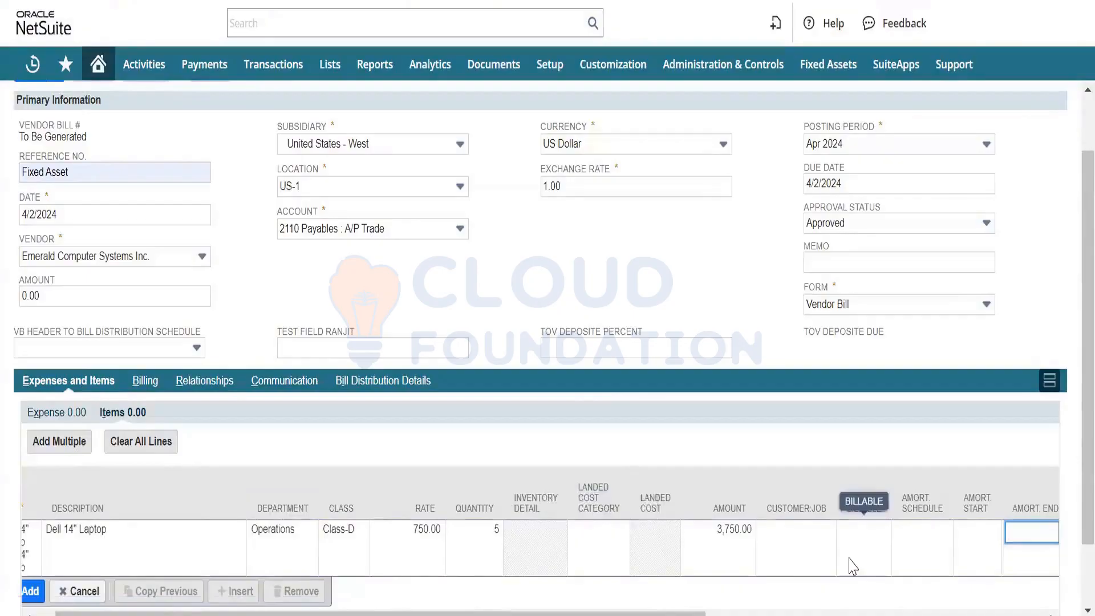
scroll(848, 557, "right", 9)
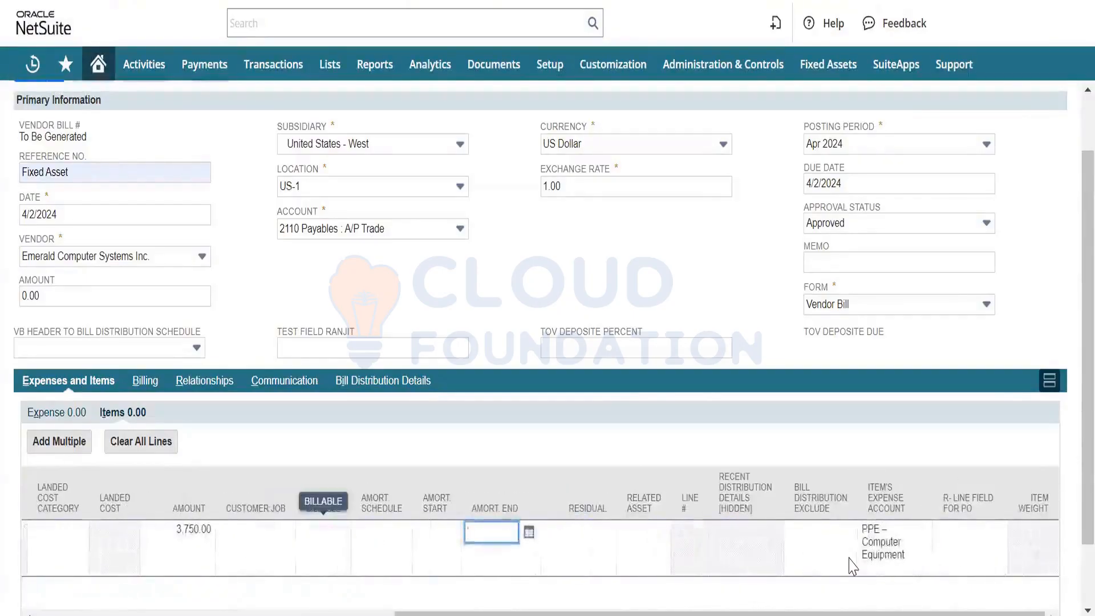
scroll(852, 566, "left", 9)
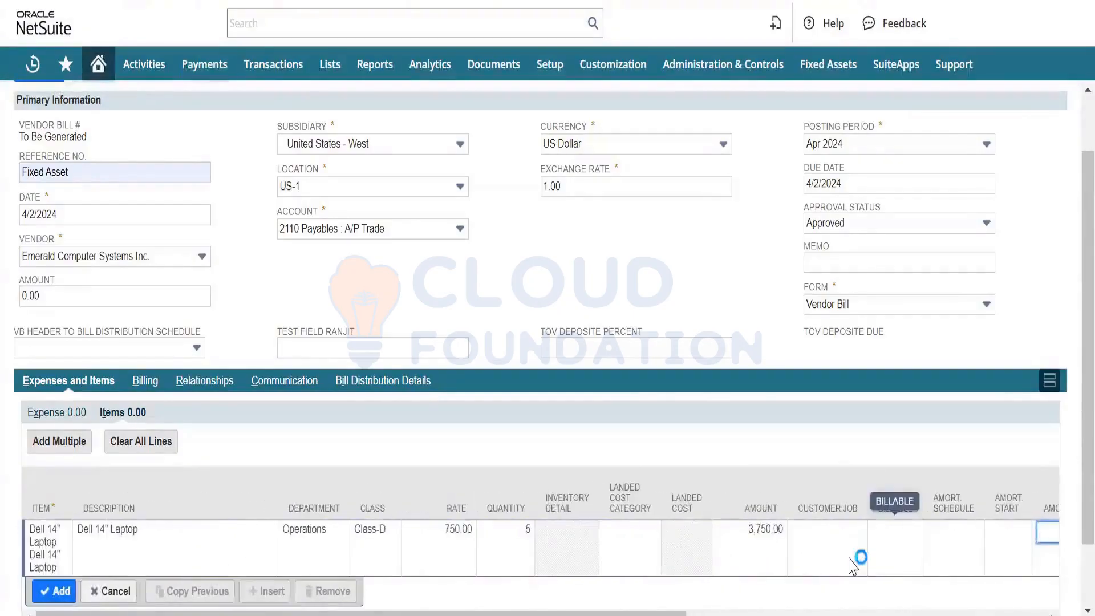
left_click(51, 597)
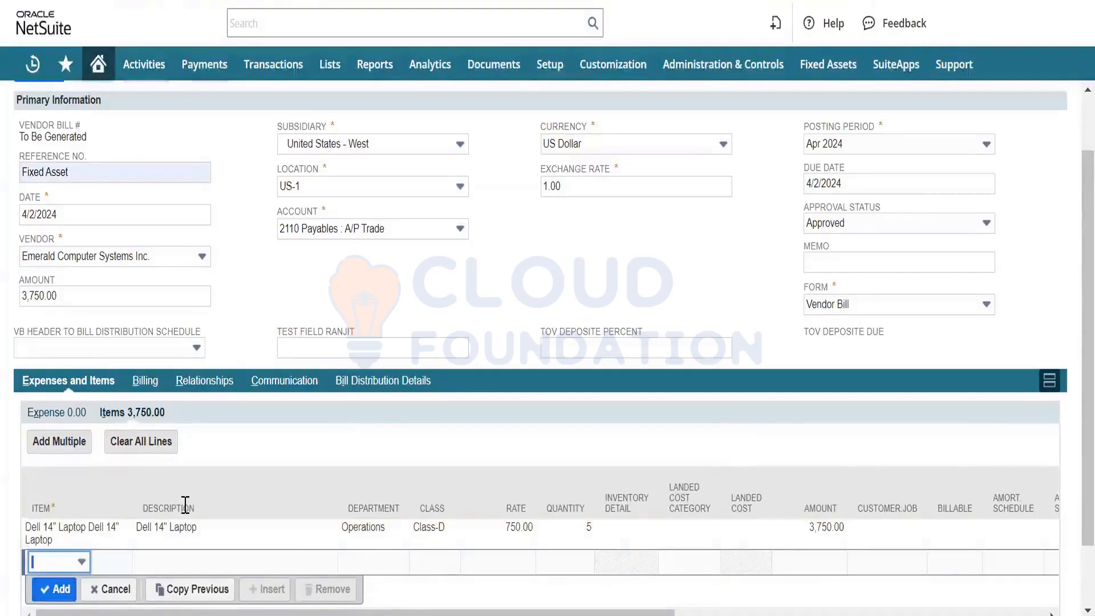
- Save the vendor bill, accepting the vendor credit limit warning
scroll(142, 199, "up", 2)
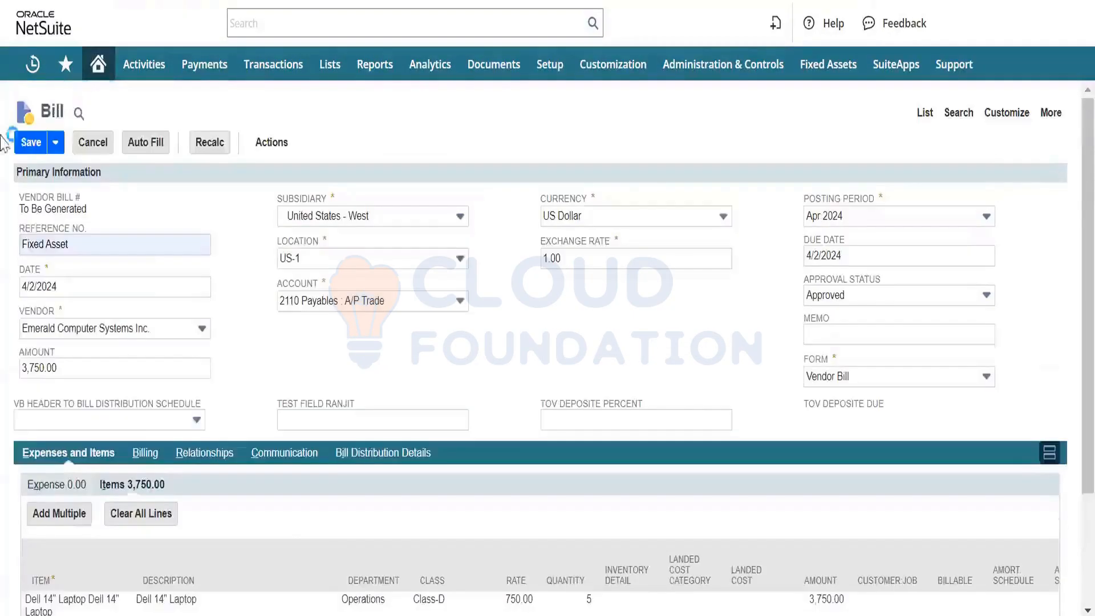
left_click(33, 143)
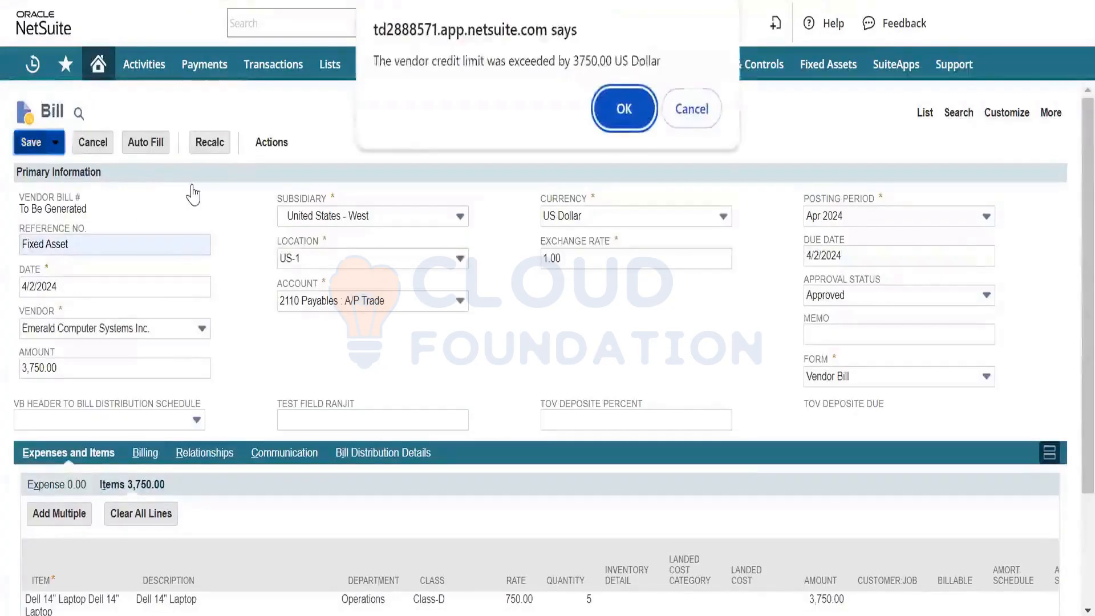
left_click(624, 109)
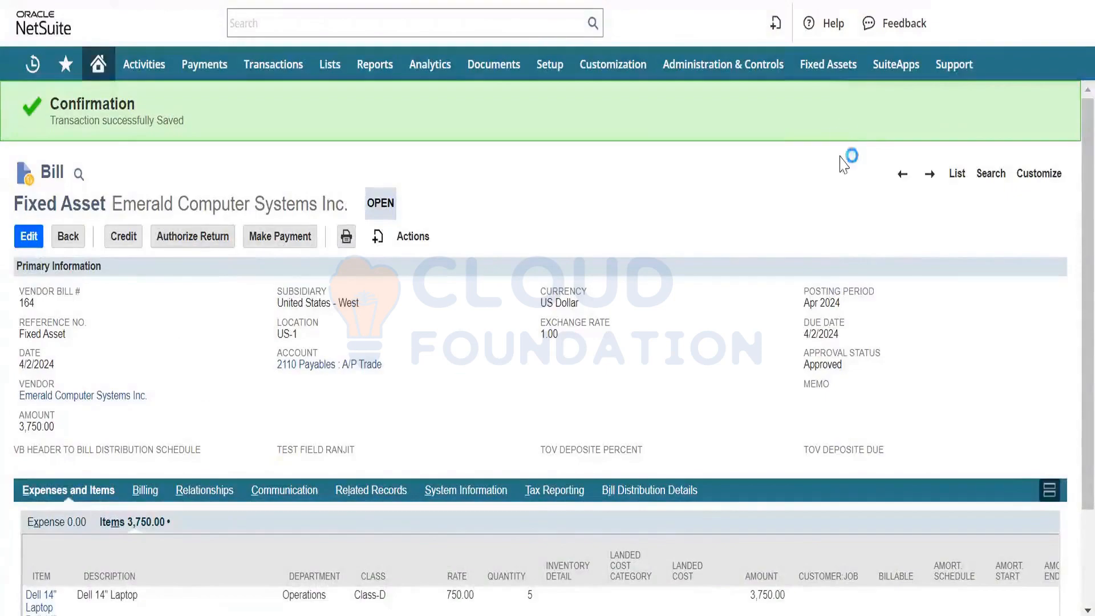
- Open the fixed asset proposal page and select Parent Company : United States - West as the subsidiary
mouse_move(814, 74)
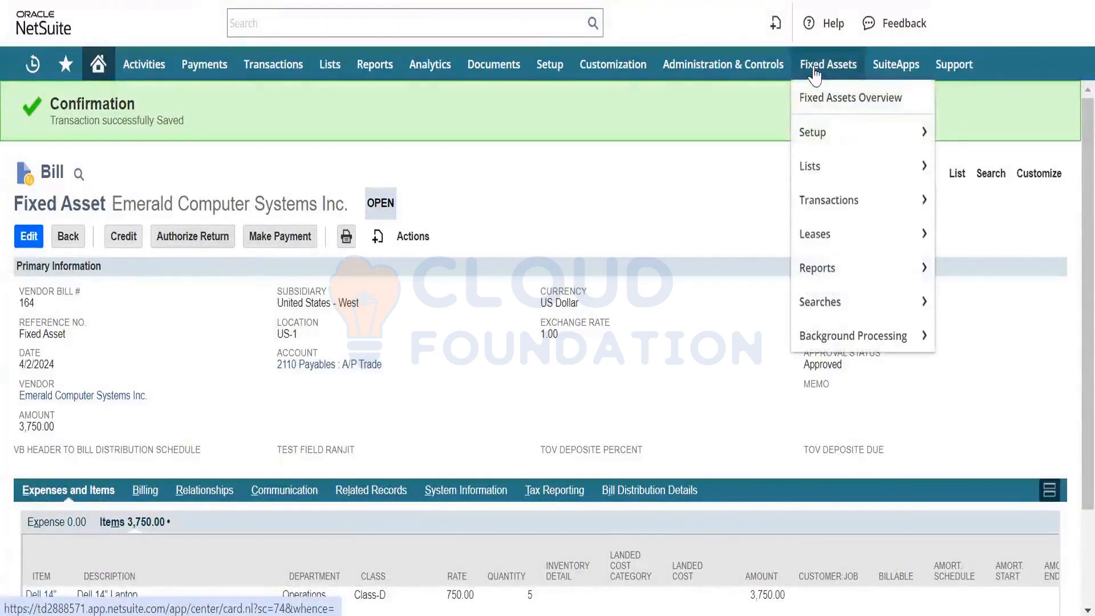
mouse_move(828, 208)
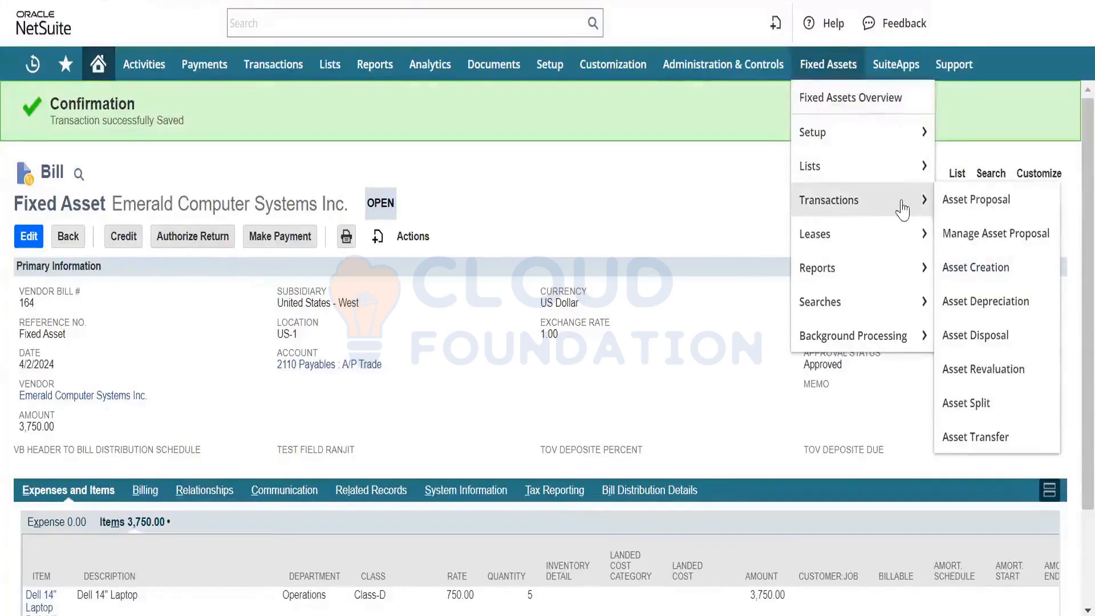
left_click(984, 205)
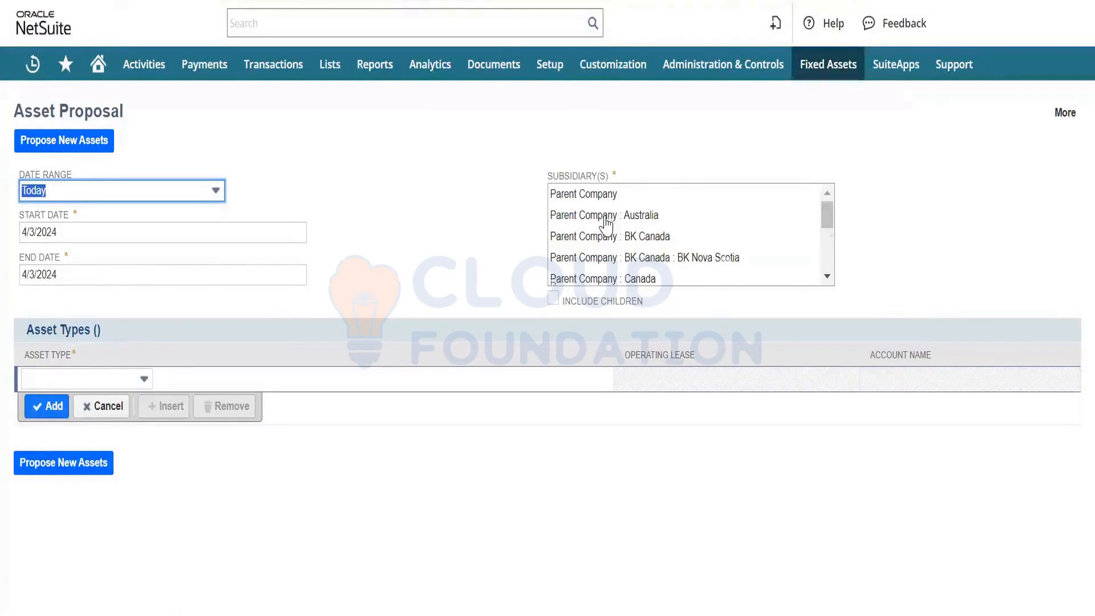
scroll(606, 226, "down", 5)
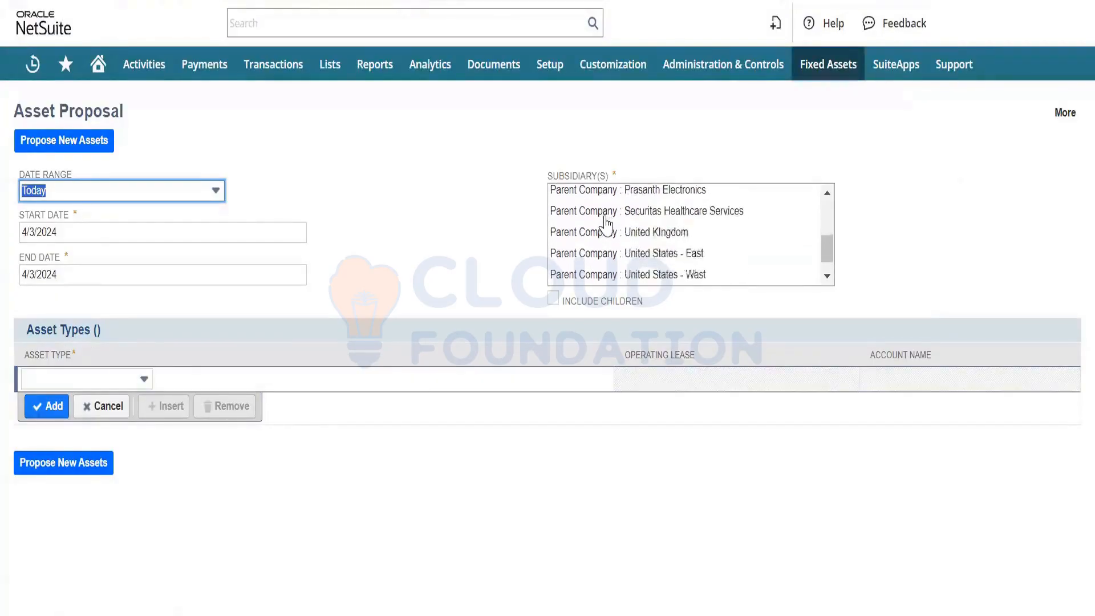
scroll(606, 225, "down", 1)
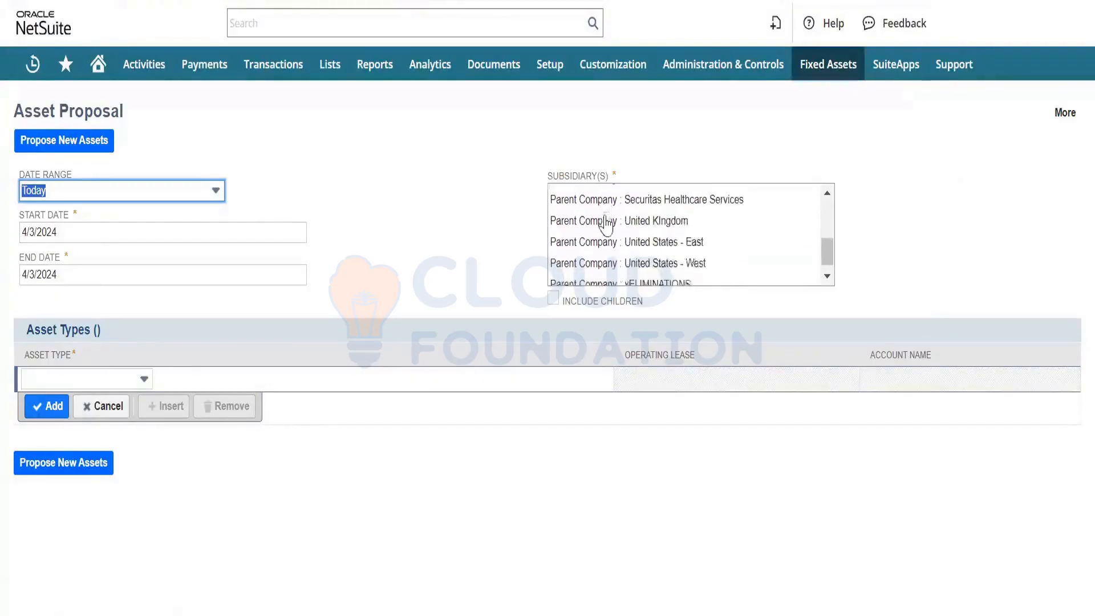
left_click(639, 255)
left_click(395, 223)
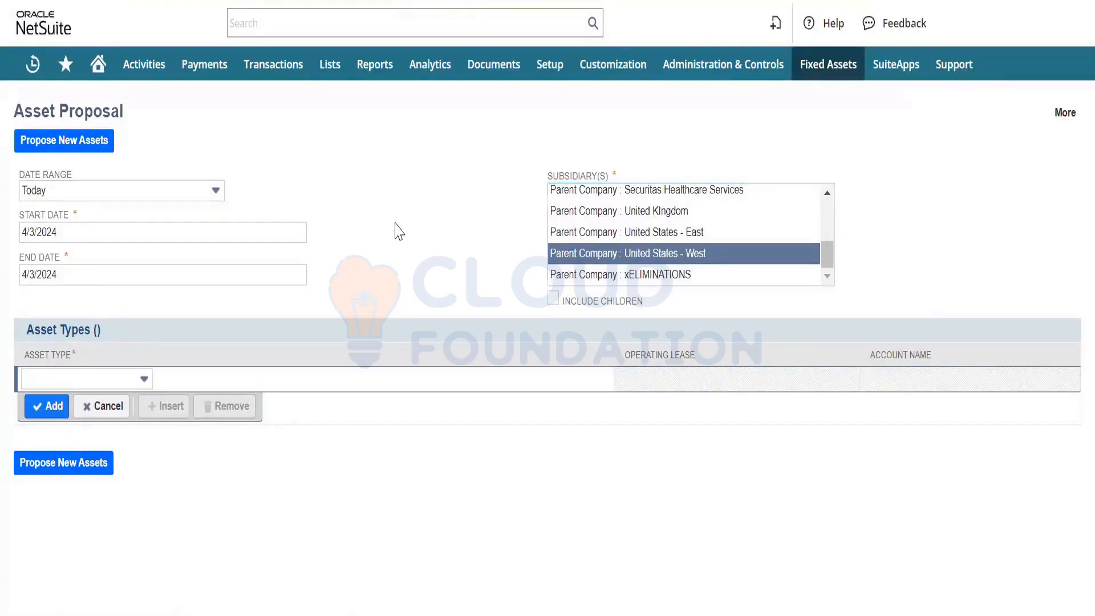
- Add Computer Equipment as the asset type and propose new assets
left_click(122, 381)
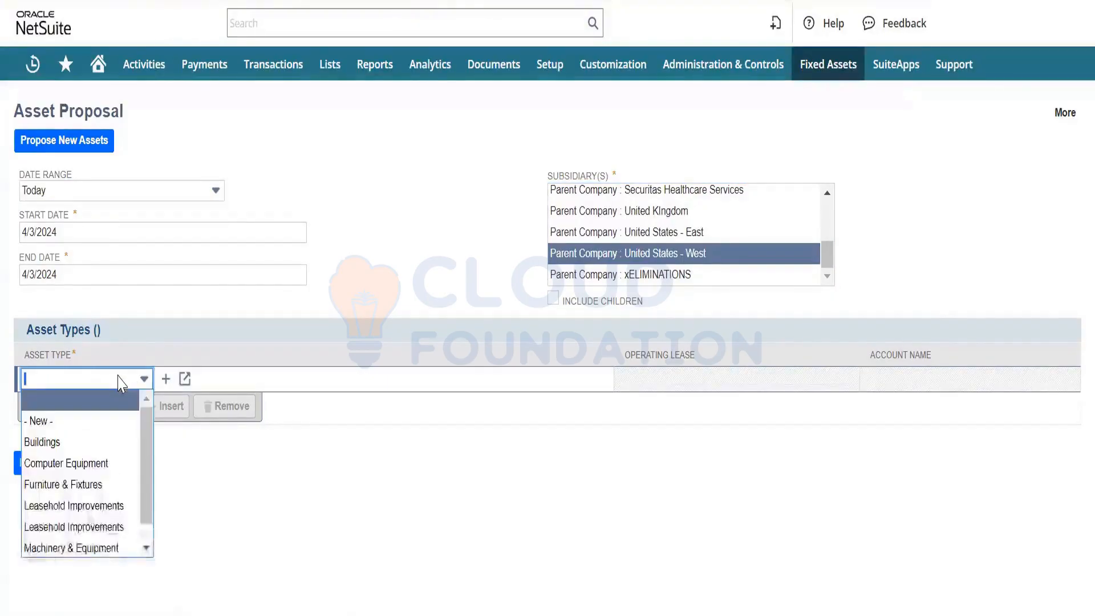
left_click(85, 465)
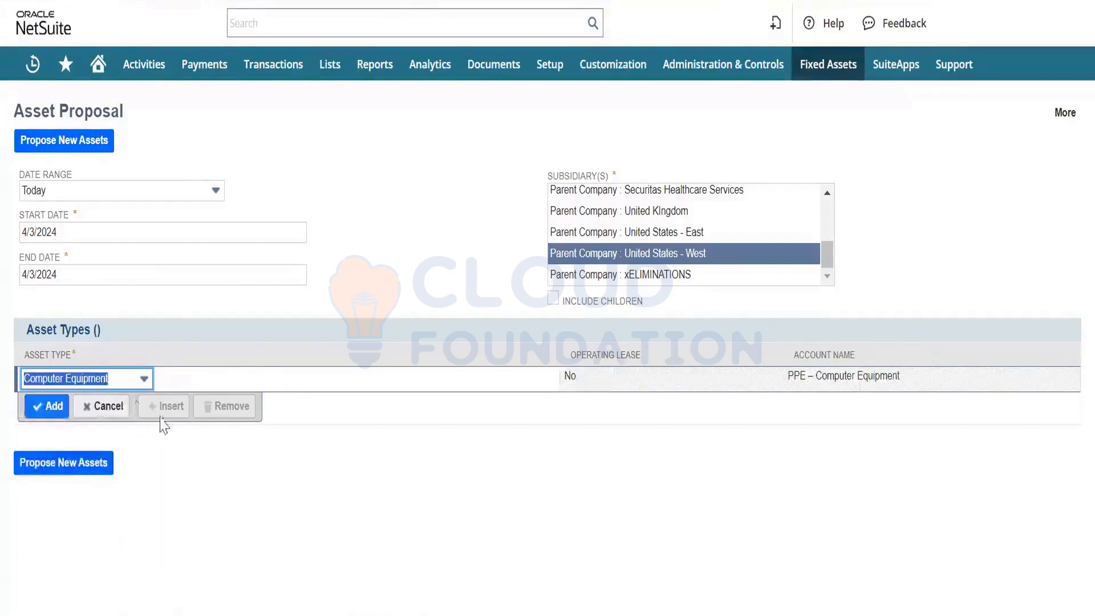
left_click(44, 408)
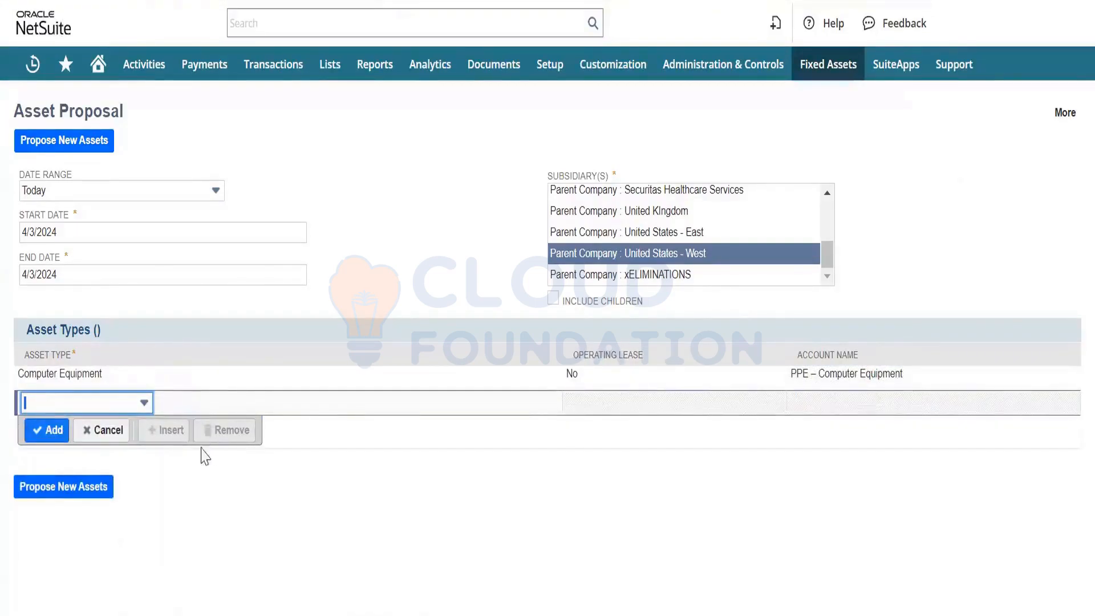
left_click(67, 493)
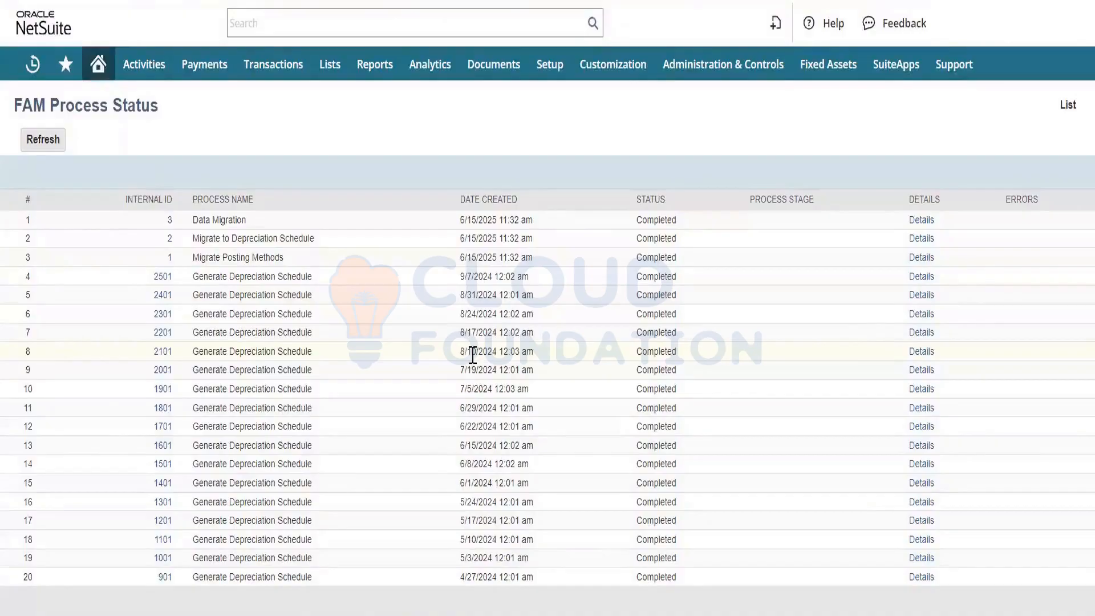
- Refresh the FAM process status and check the processes sorted by internal ID, ascending and descending
left_click(46, 143)
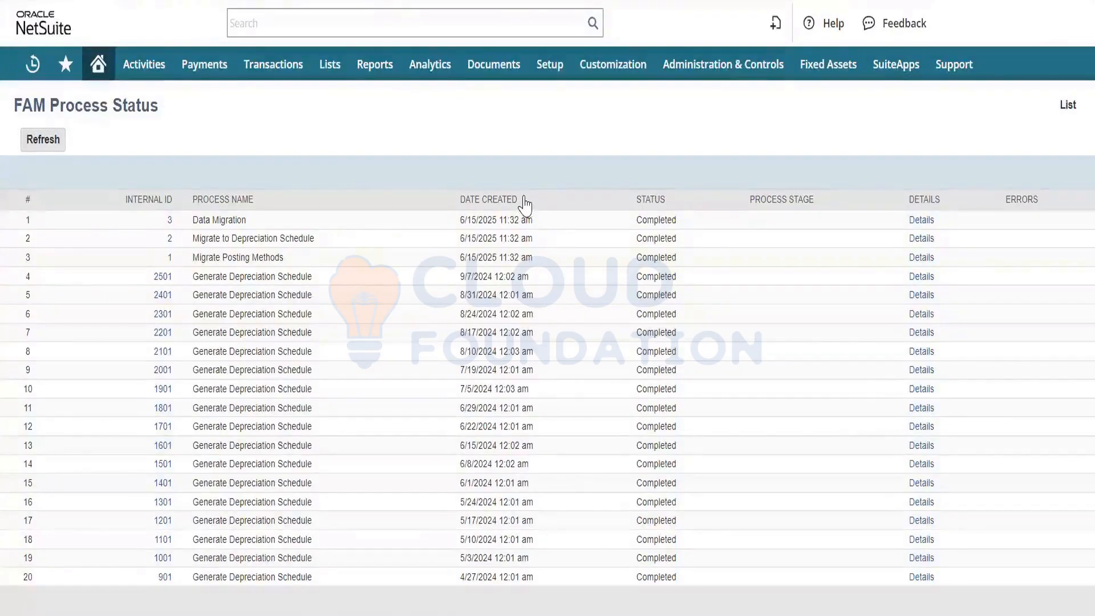
left_click(171, 200)
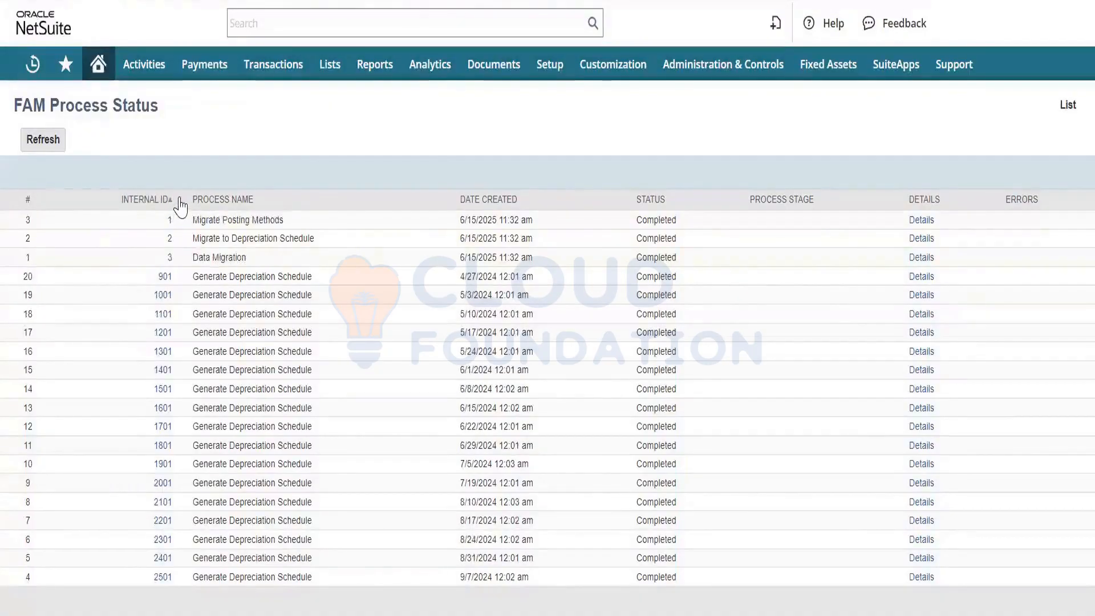
left_click(179, 199)
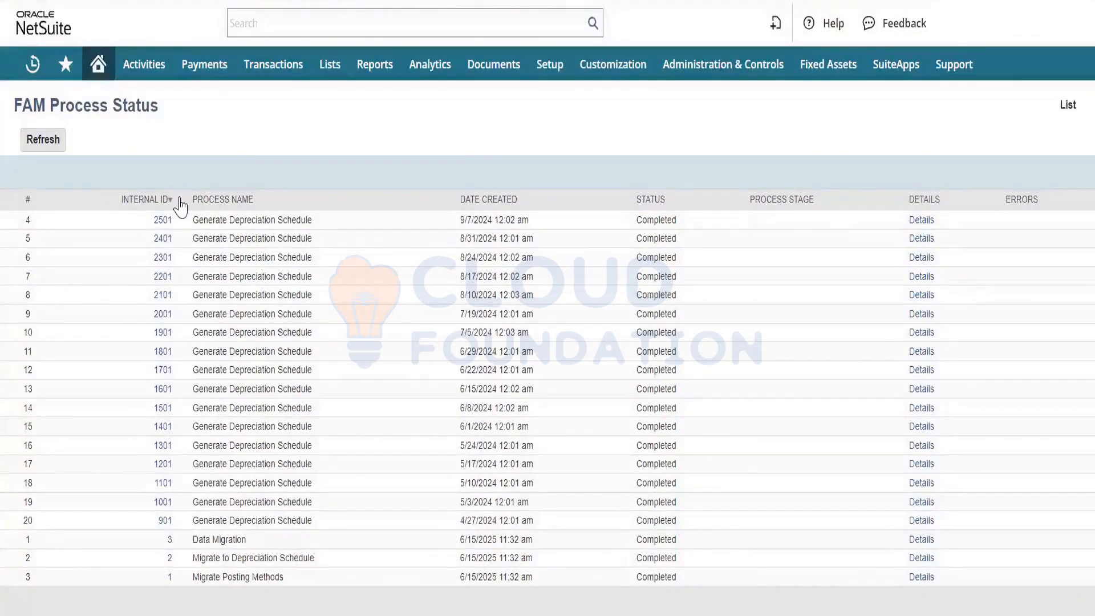
left_click(45, 141)
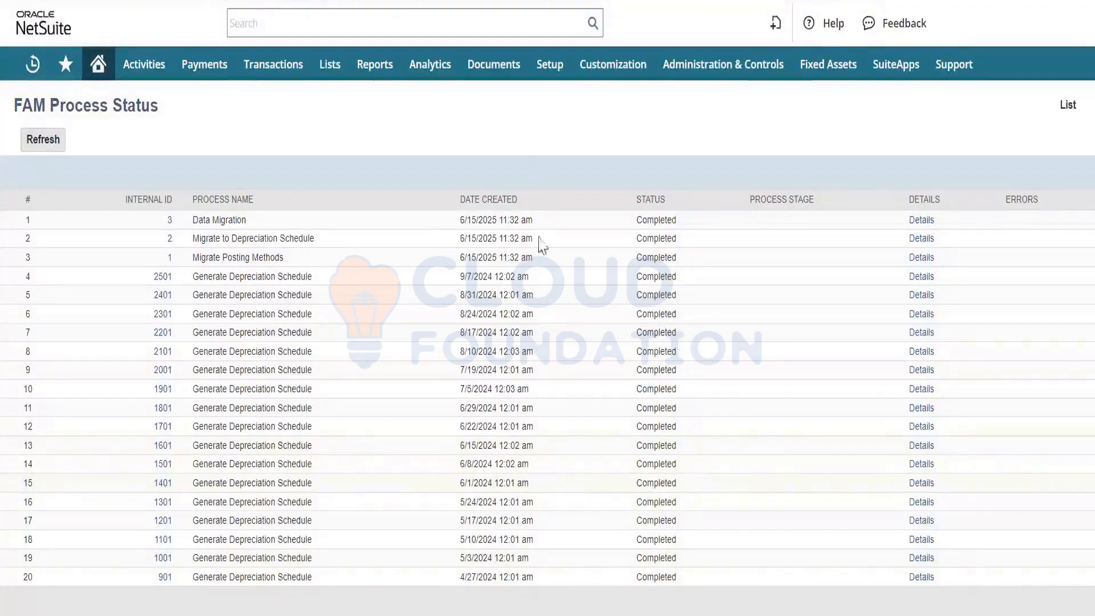
- Sort the process status by date created and by row number, and open the full FAM process list
left_click(525, 203)
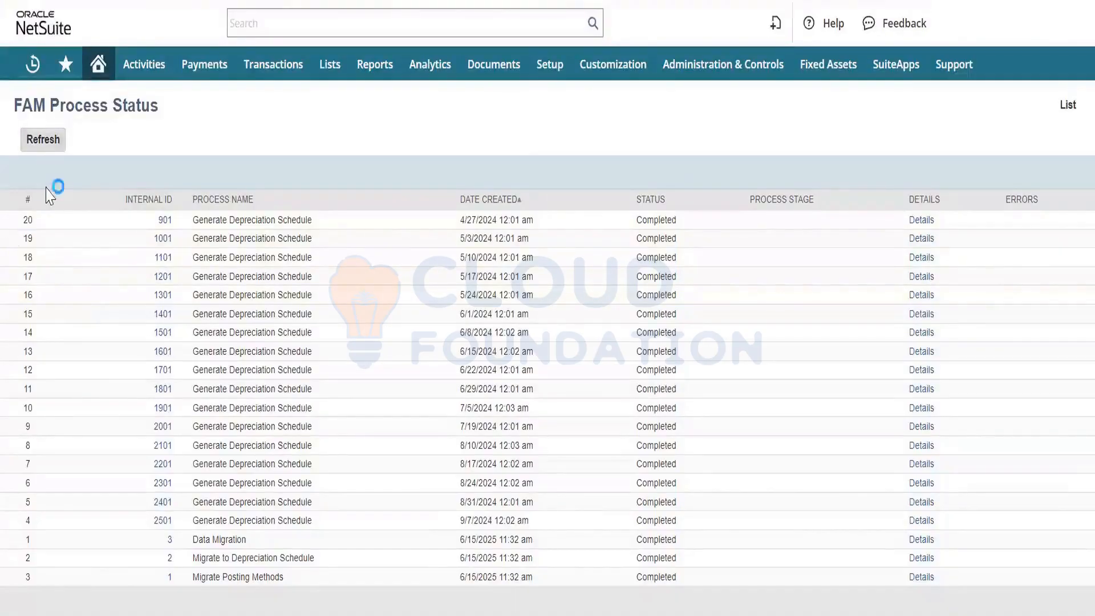
left_click(35, 202)
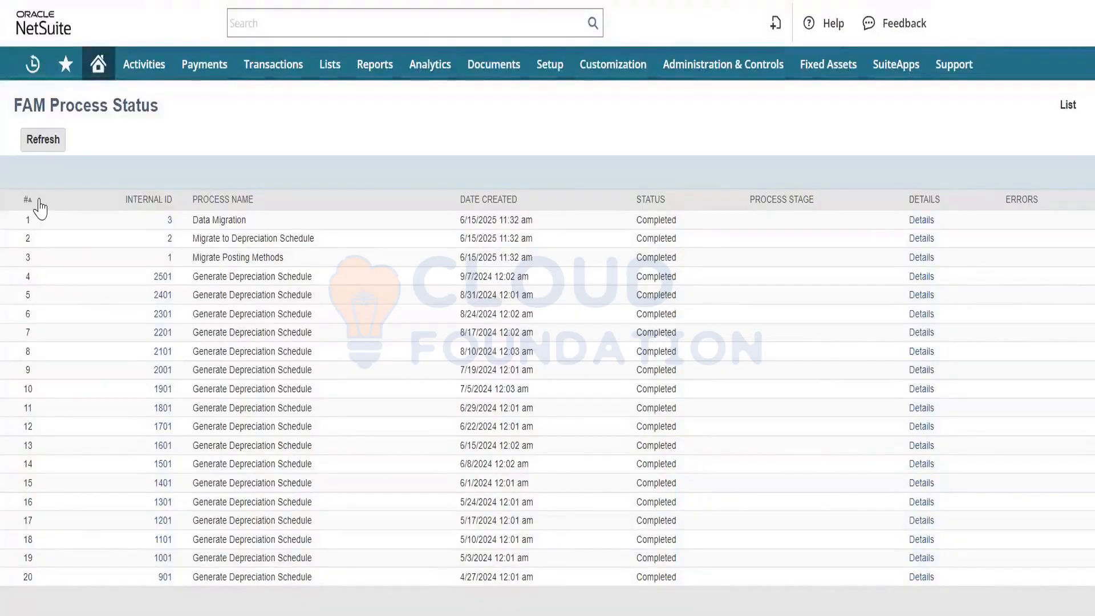
left_click(39, 200)
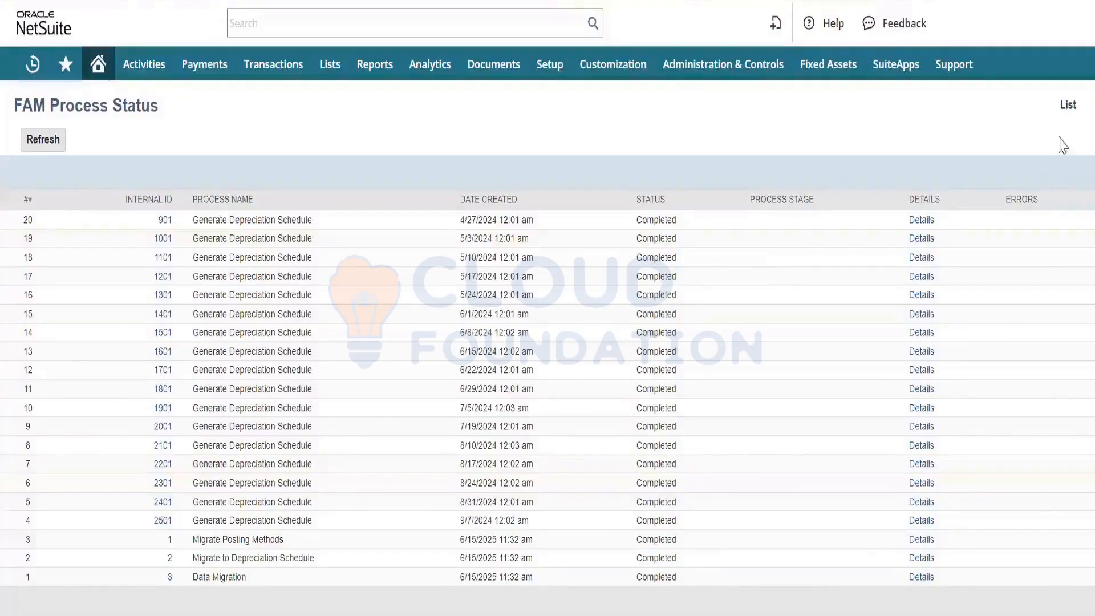
left_click(1067, 108)
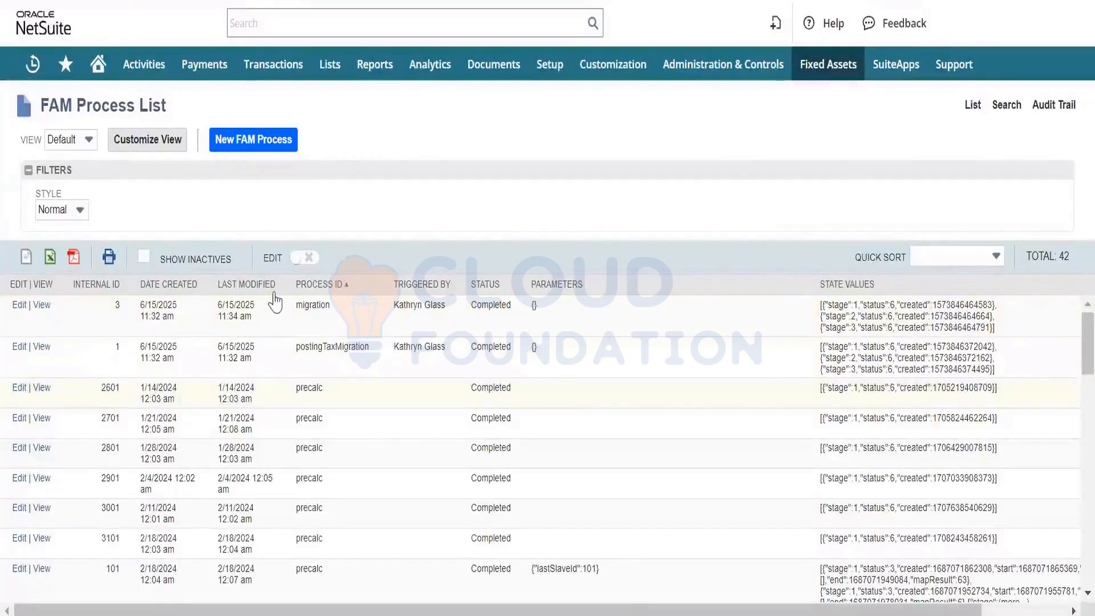
- Sort the FAM process list by Recently Created and view the record of the proposal process created 4/2/2024 6:32 pm
left_click(965, 259)
left_click(962, 298)
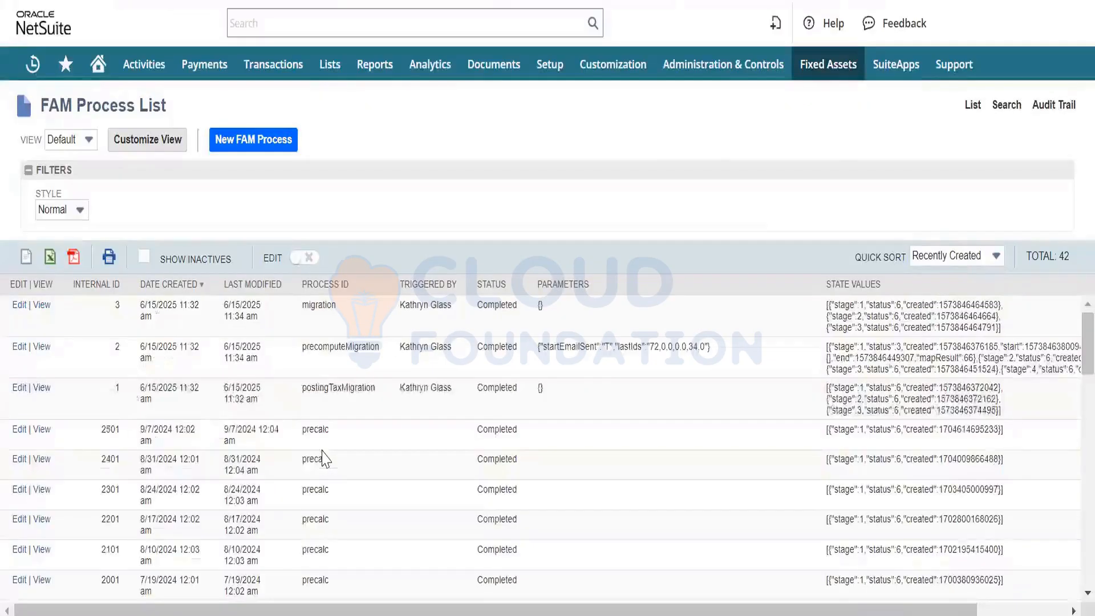
scroll(275, 490, "down", 5)
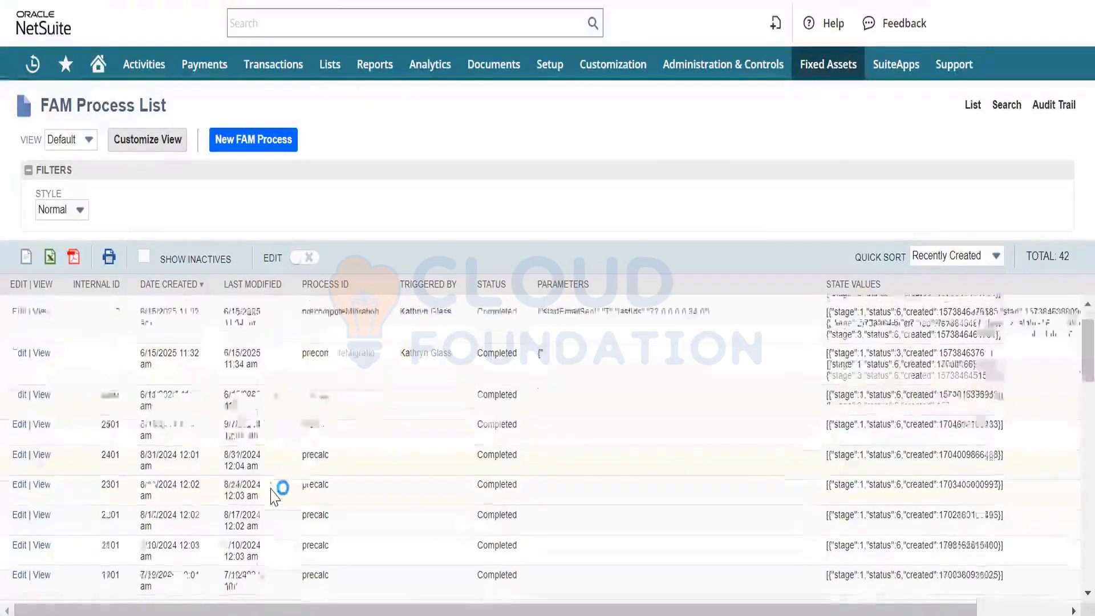
scroll(273, 495, "down", 5)
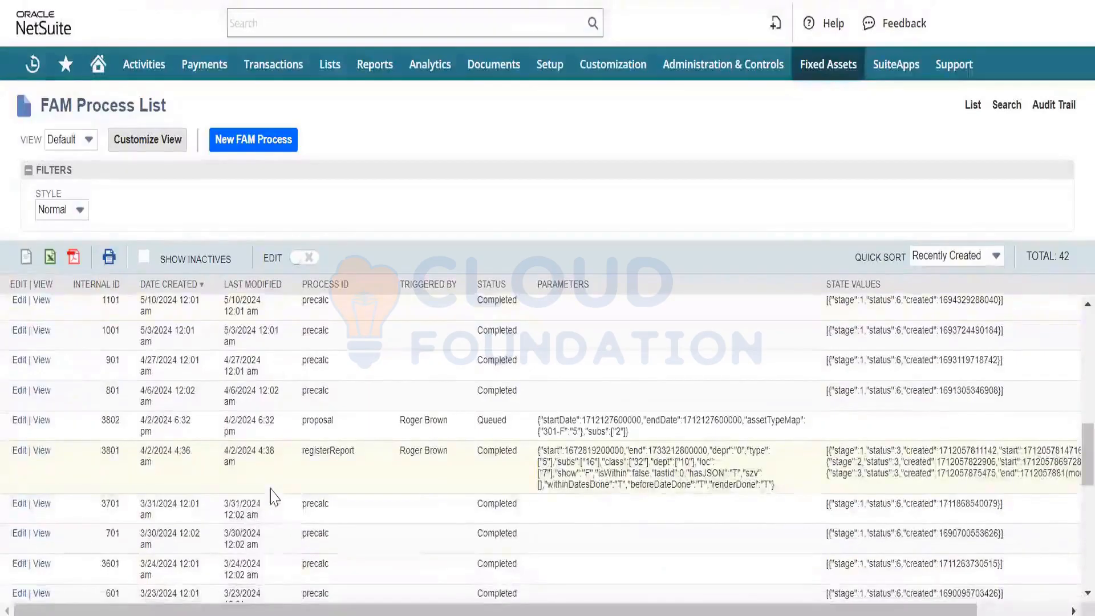
left_click(54, 425)
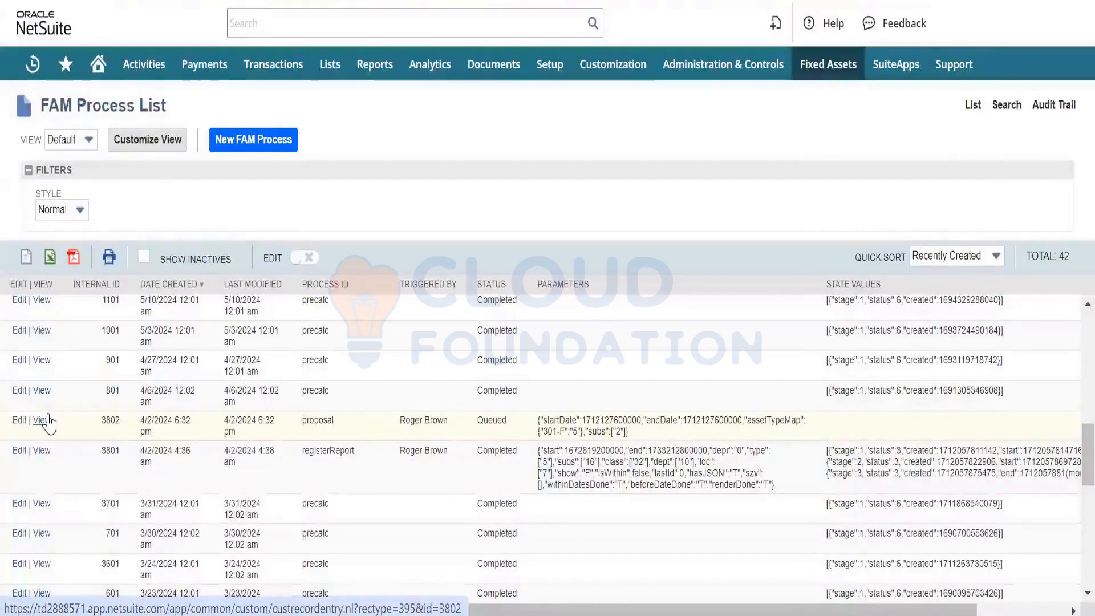
left_click(48, 422)
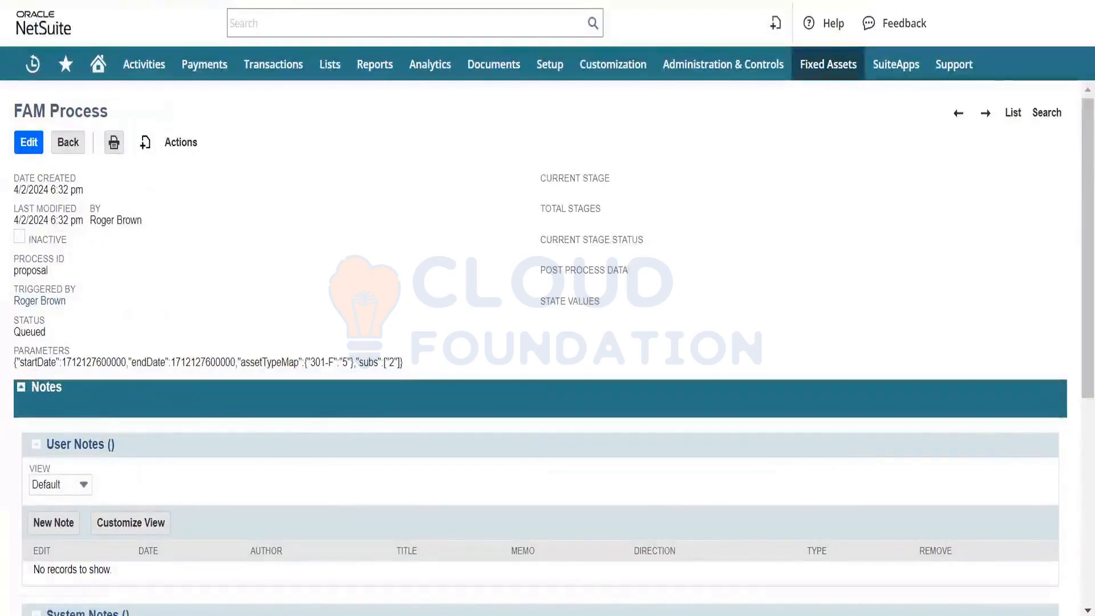
- Return to the FAM process list and check the proposal and registerReport entries created 4/2/2024
key("alt+Left")
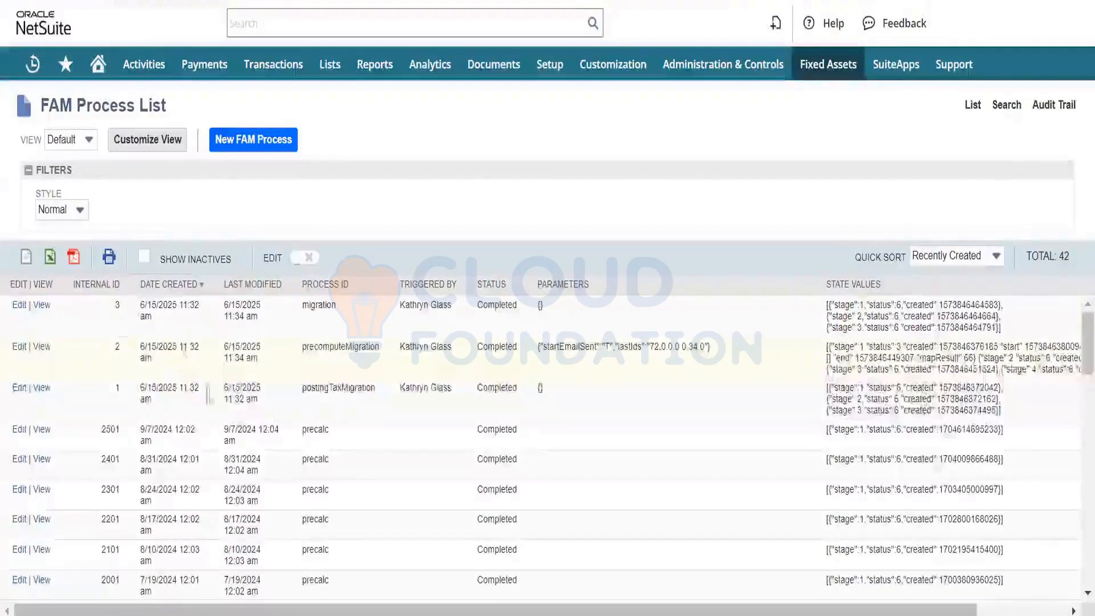
scroll(214, 518, "down", 8)
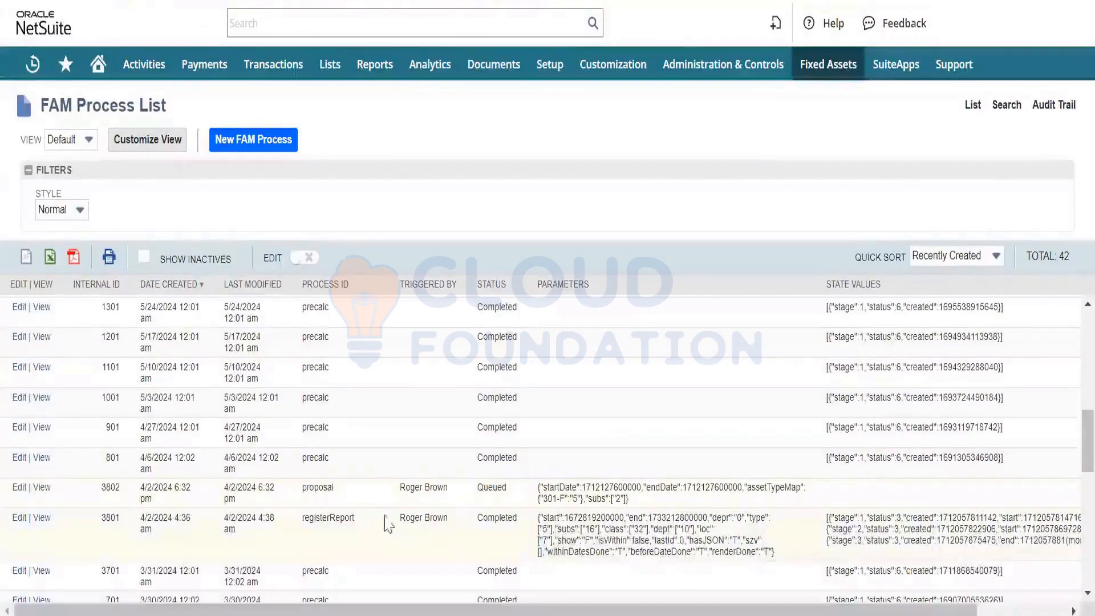
left_click(20, 517)
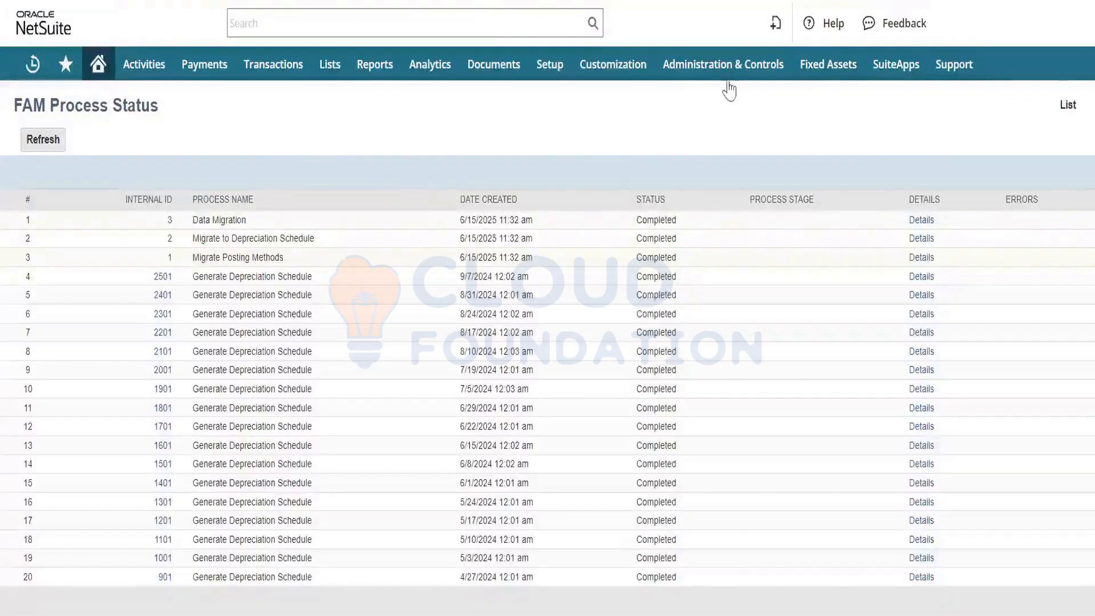
- On the FAM process status page, sort the processes by internal ID in ascending and descending order and refresh the status
mouse_move(827, 73)
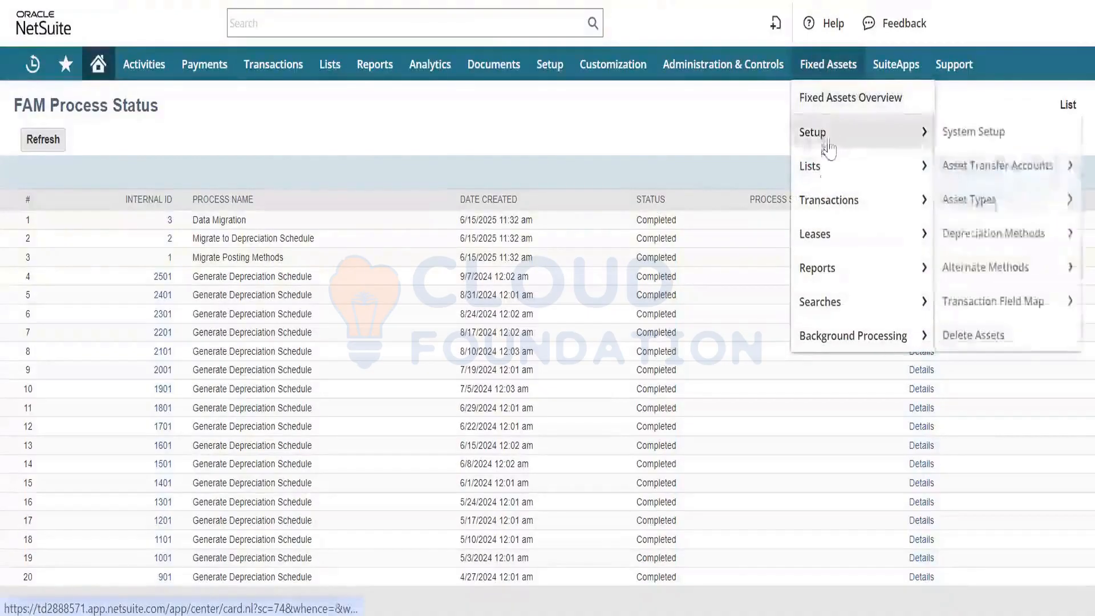
mouse_move(838, 206)
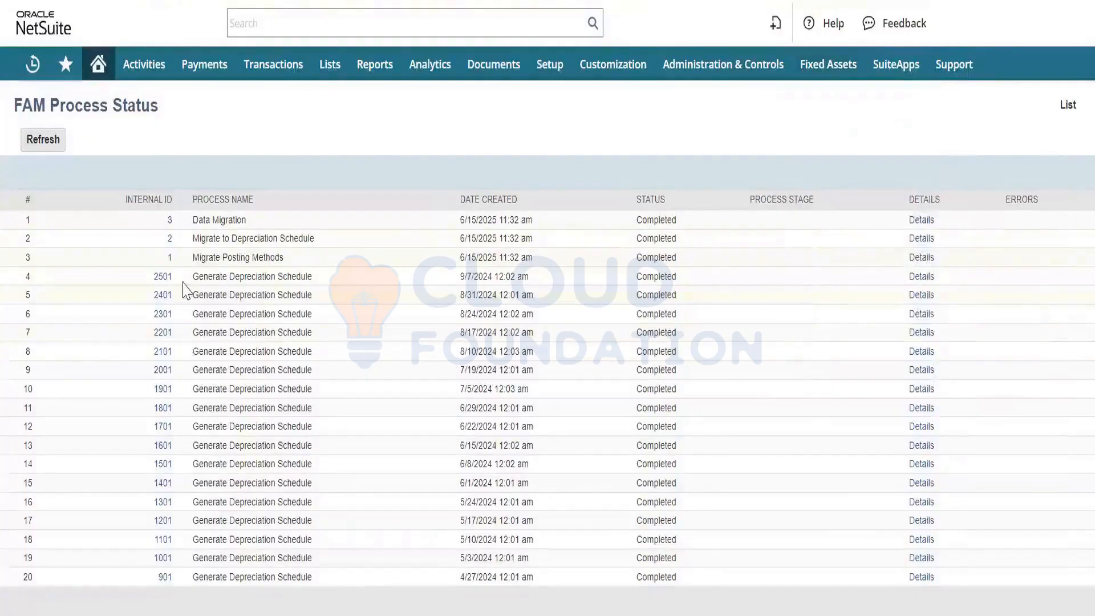
left_click(175, 205)
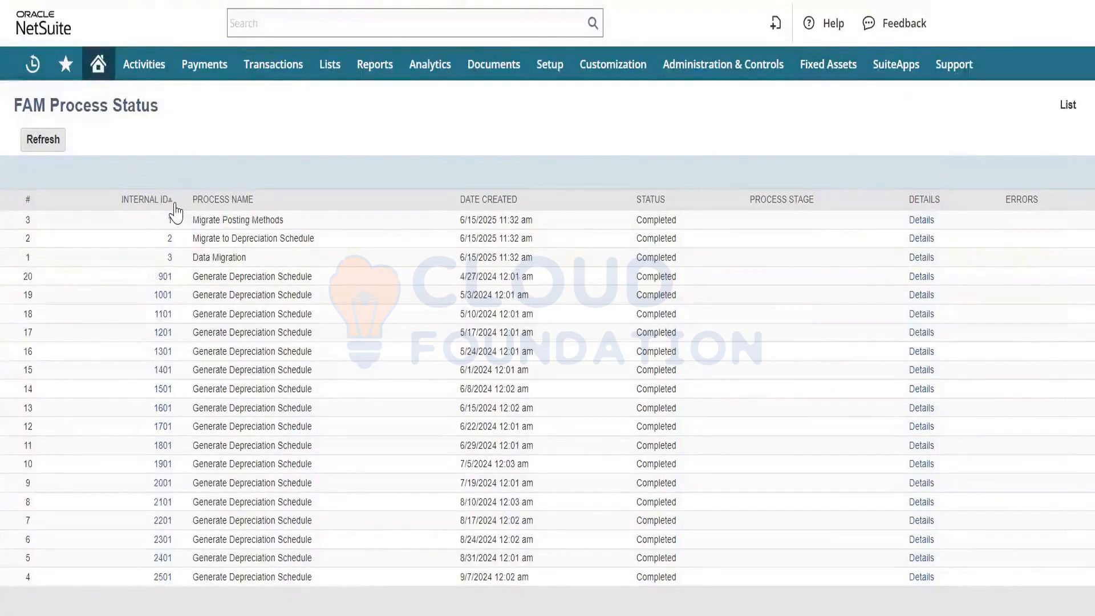
left_click(174, 205)
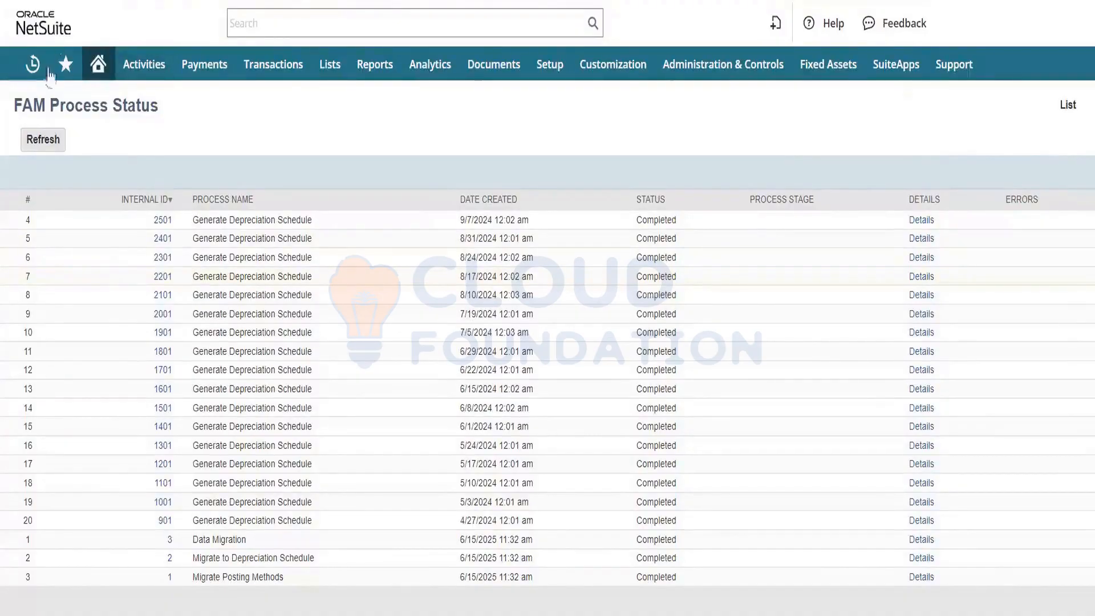
left_click(47, 144)
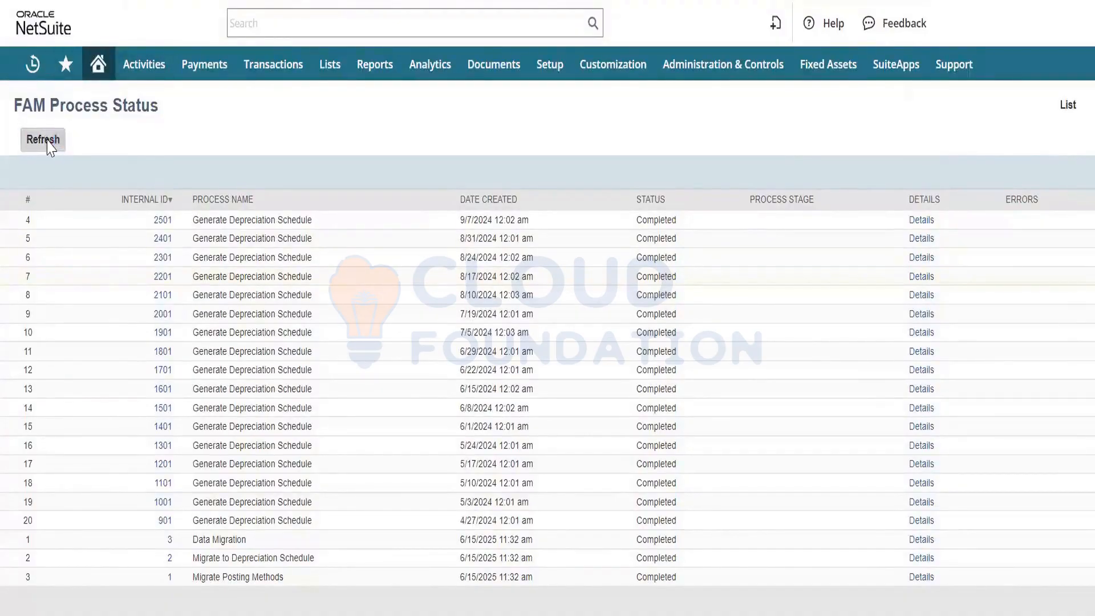
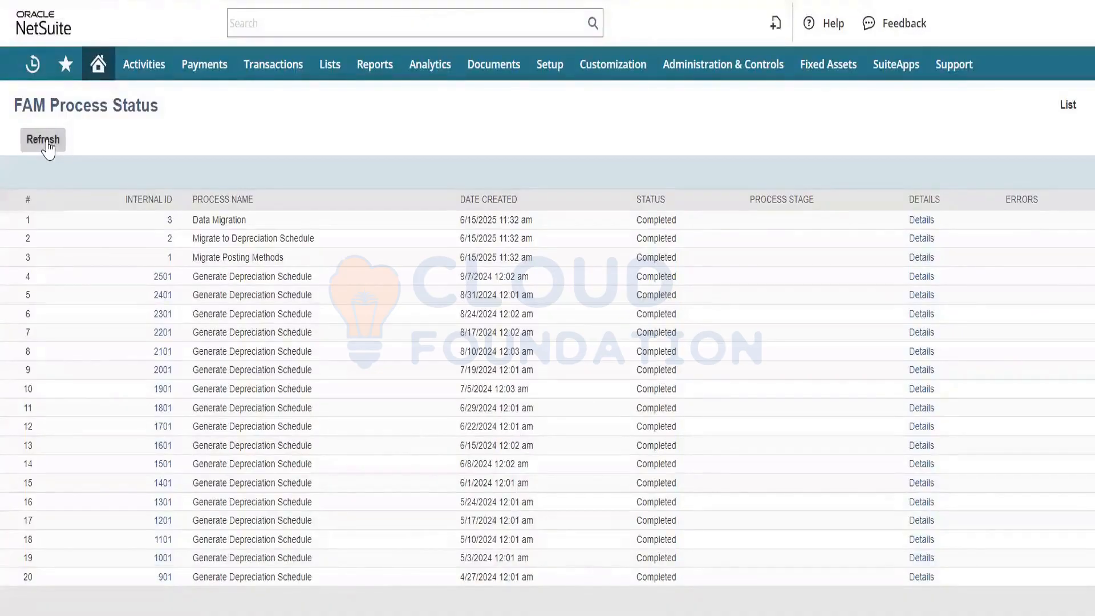
- Sort the FAM process status by row number and by internal ID, and refresh the status
left_click(37, 203)
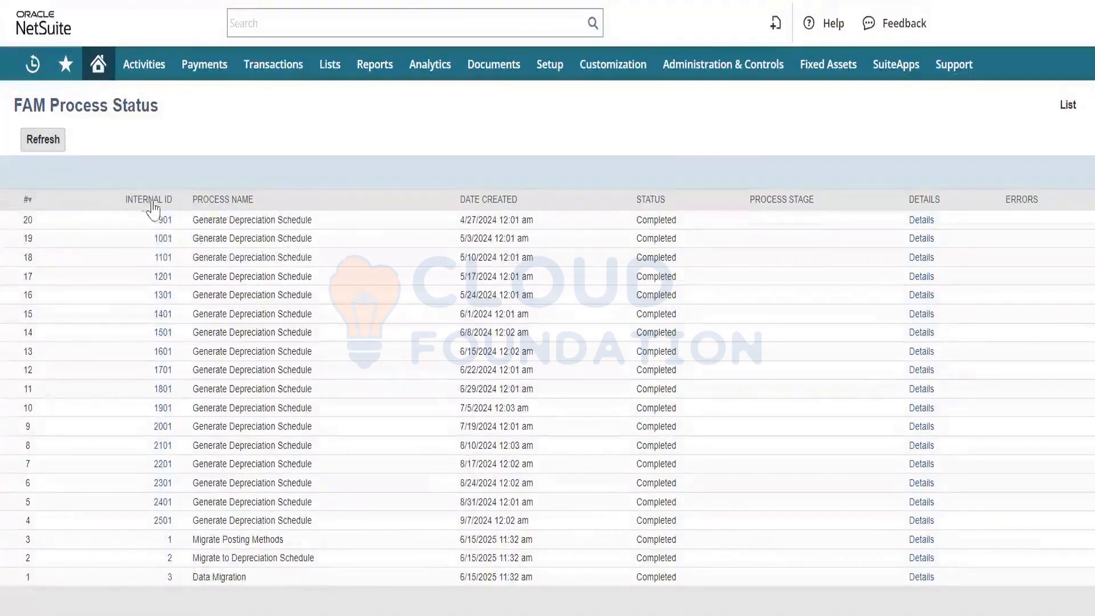
left_click(175, 206)
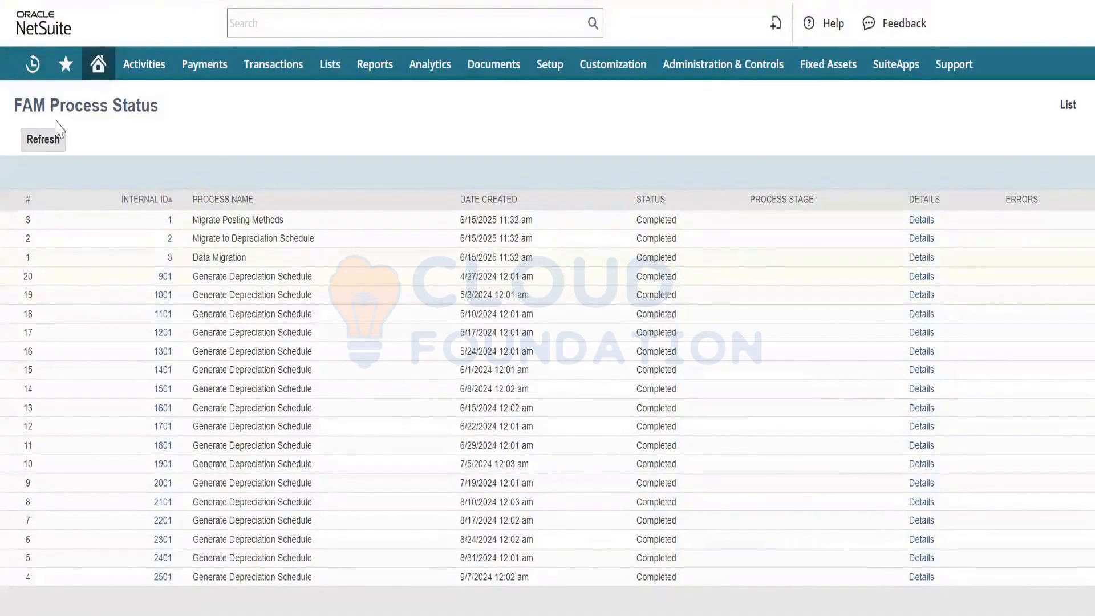
left_click(45, 143)
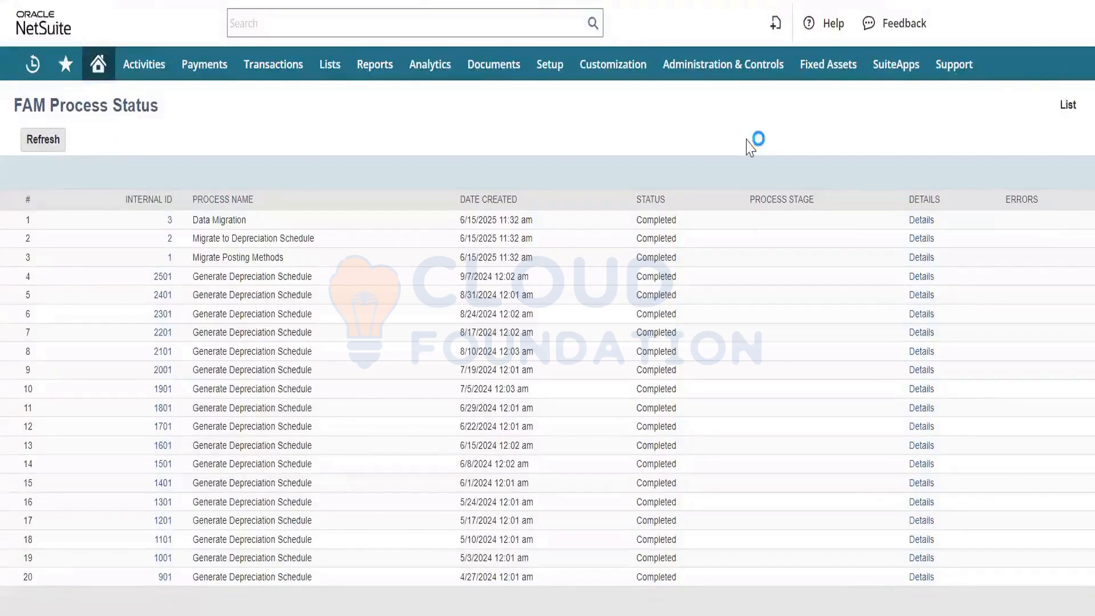
- Open the full FAM process list and check the proposal process created 4/2/2024 6:32 pm
left_click(1065, 117)
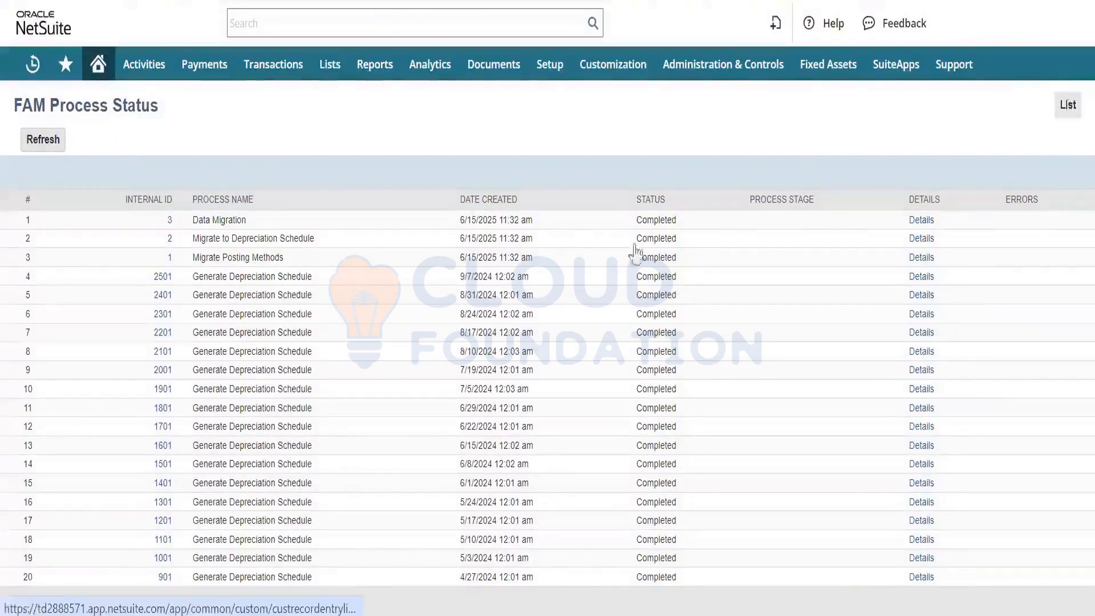
scroll(211, 468, "down", 6)
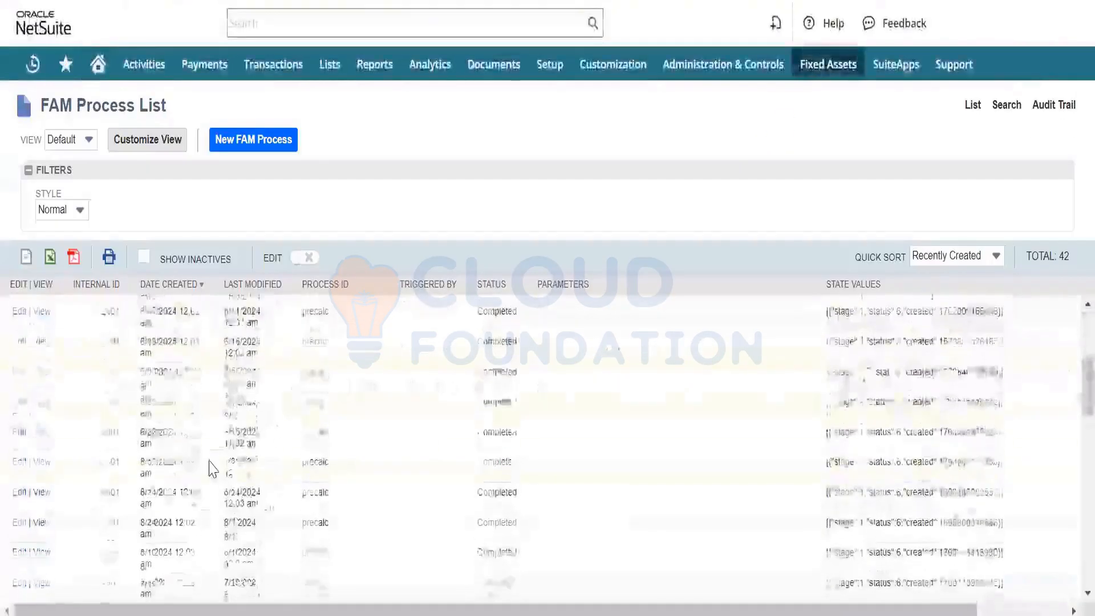
scroll(211, 469, "down", 3)
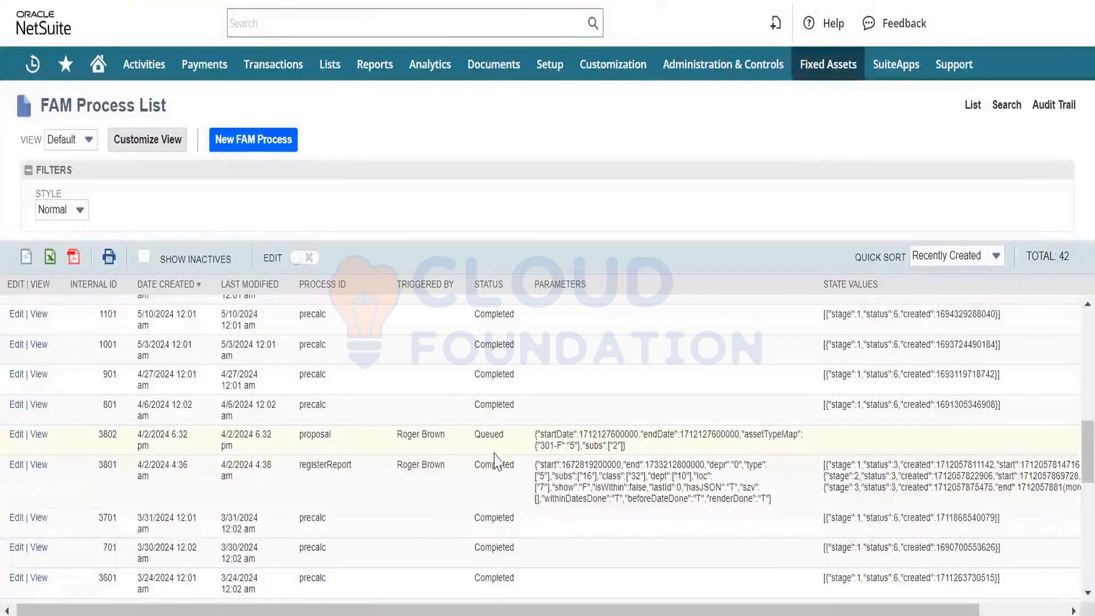
left_click(40, 438)
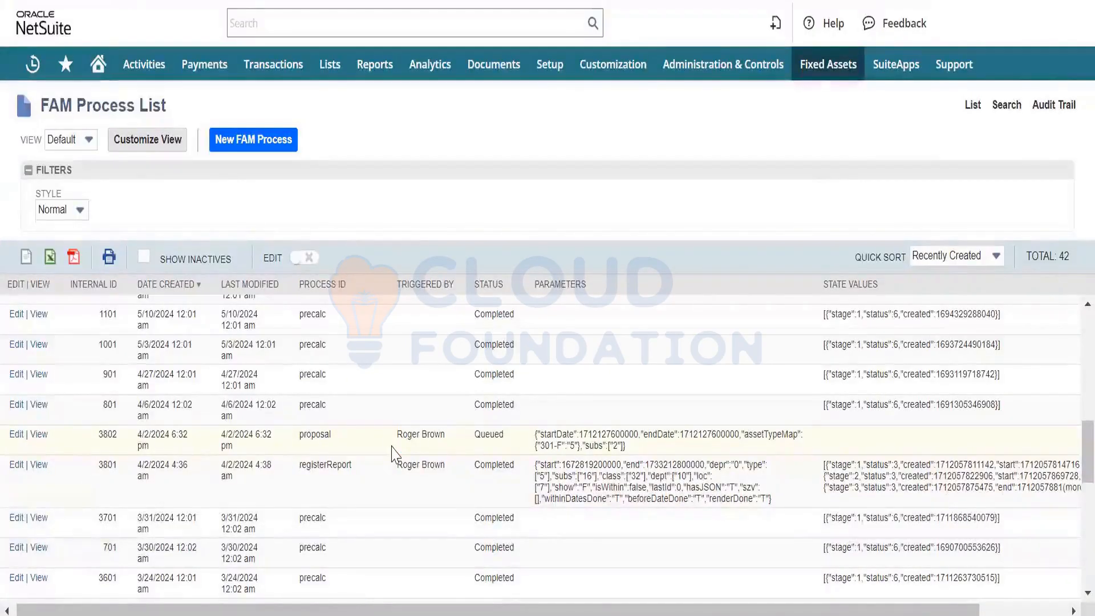
- Open Manage Asset Proposal in a new browser tab and filter the proposed assets by subsidiary Parent Company : United States - West
mouse_move(806, 72)
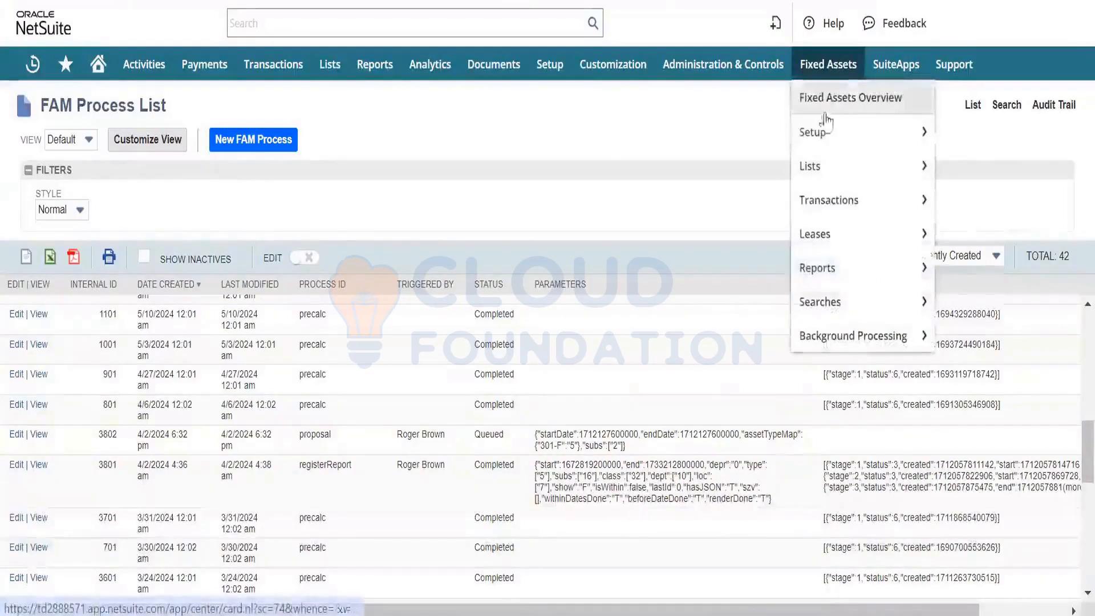
mouse_move(840, 139)
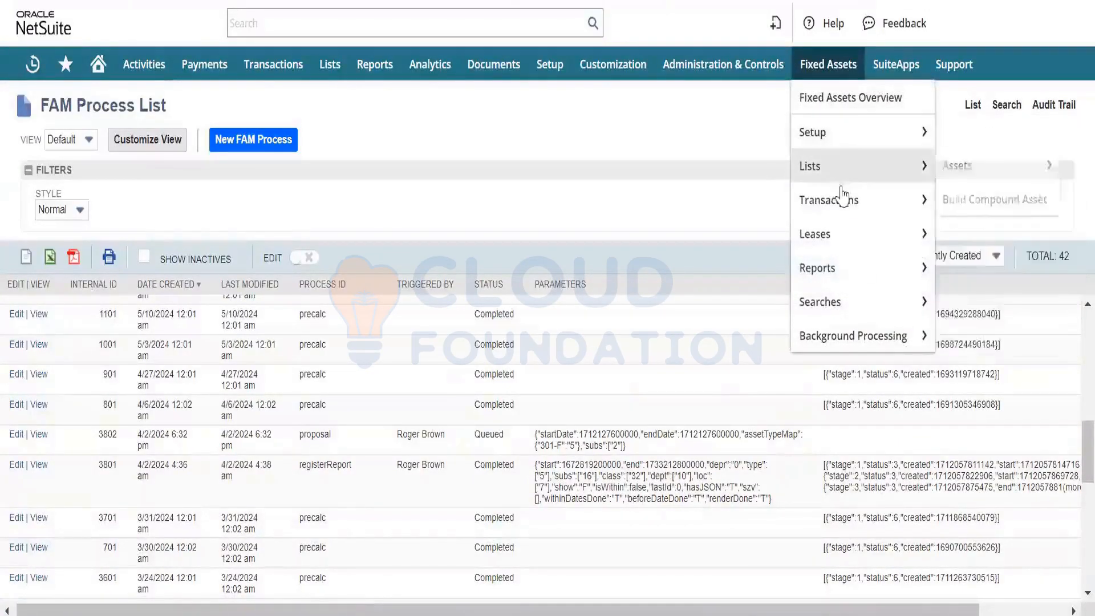
mouse_move(844, 197)
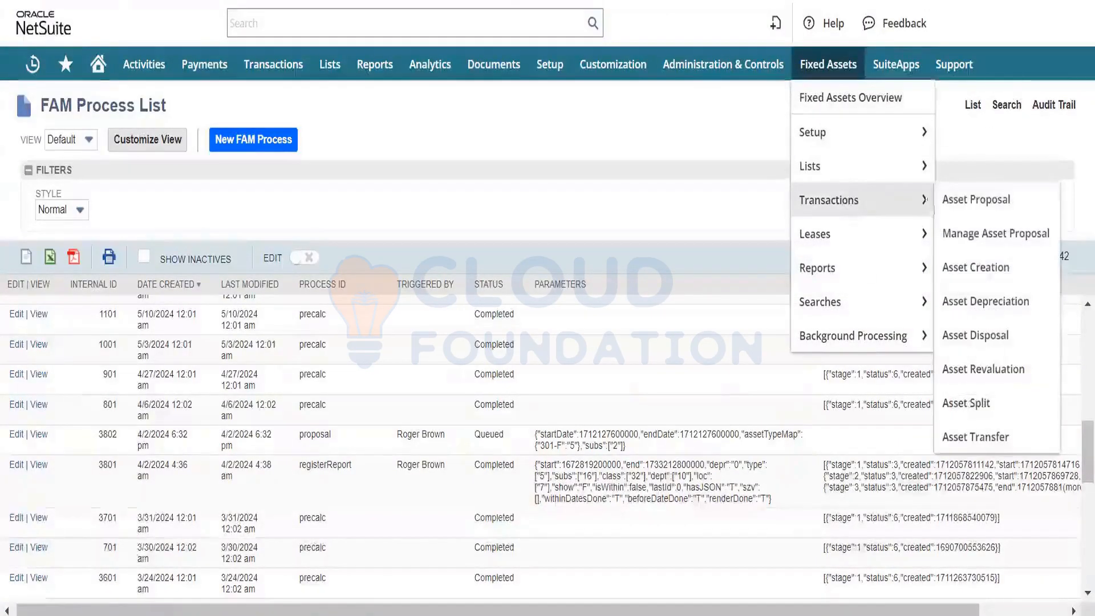
right_click(969, 234)
left_click(890, 247)
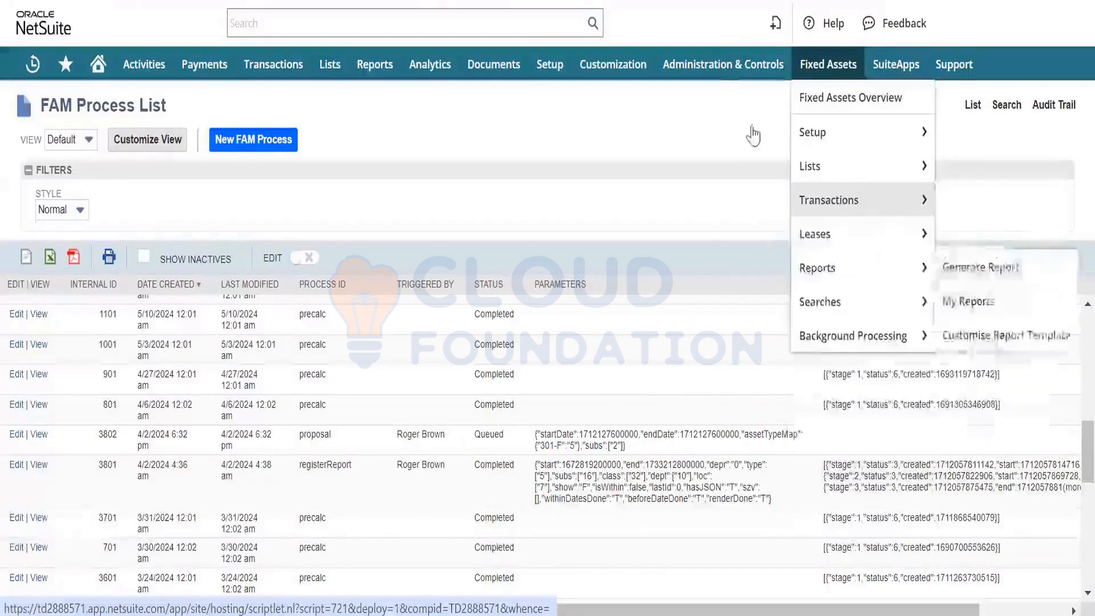
mouse_move(612, 64)
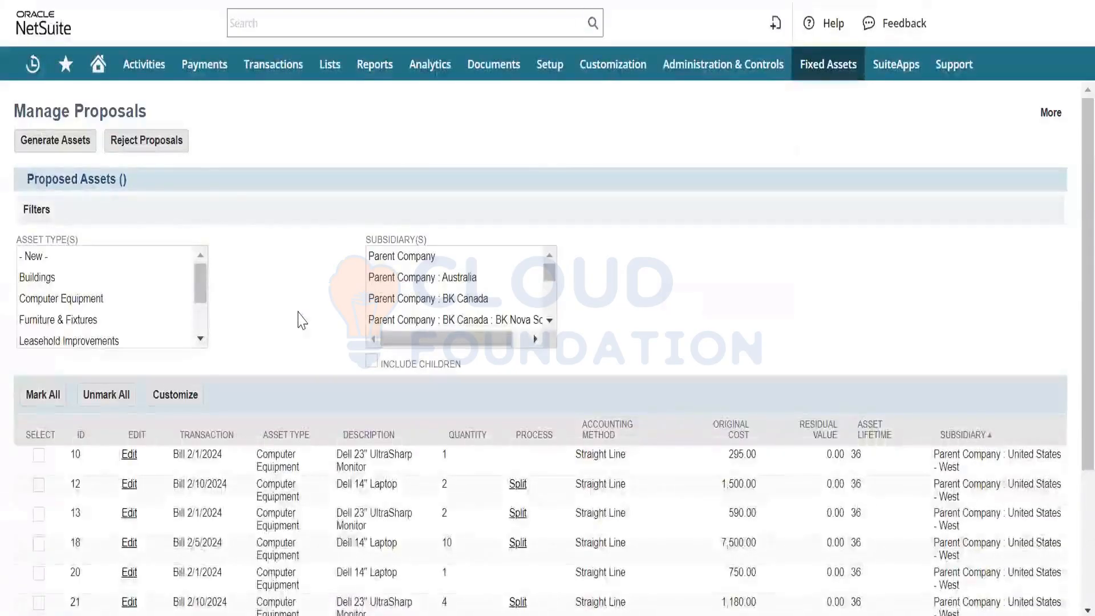
scroll(445, 288, "down", 5)
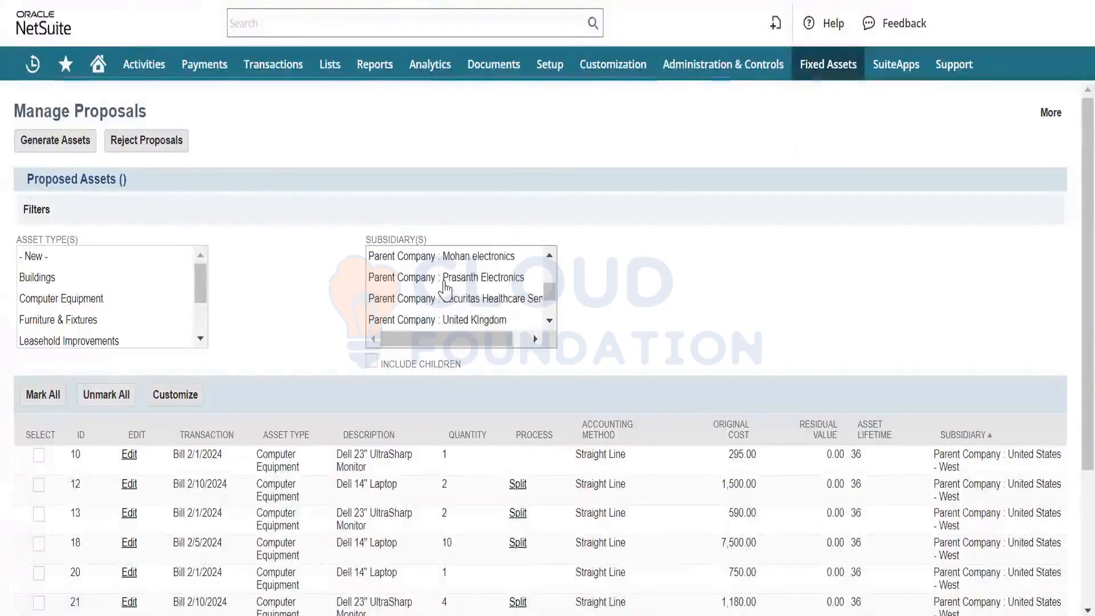
scroll(446, 290, "down", 3)
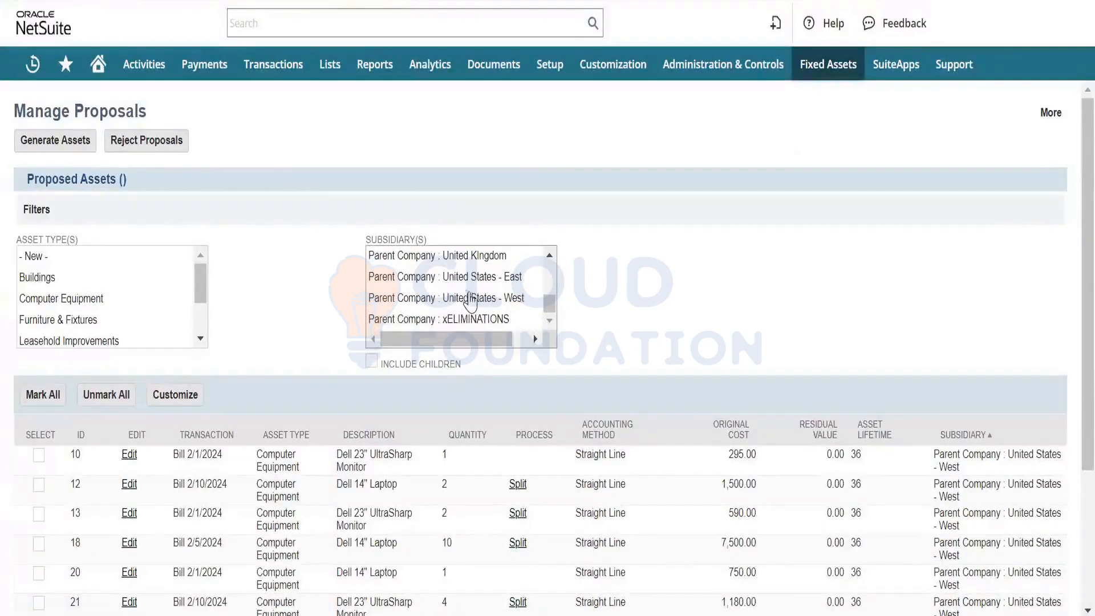
left_click(469, 299)
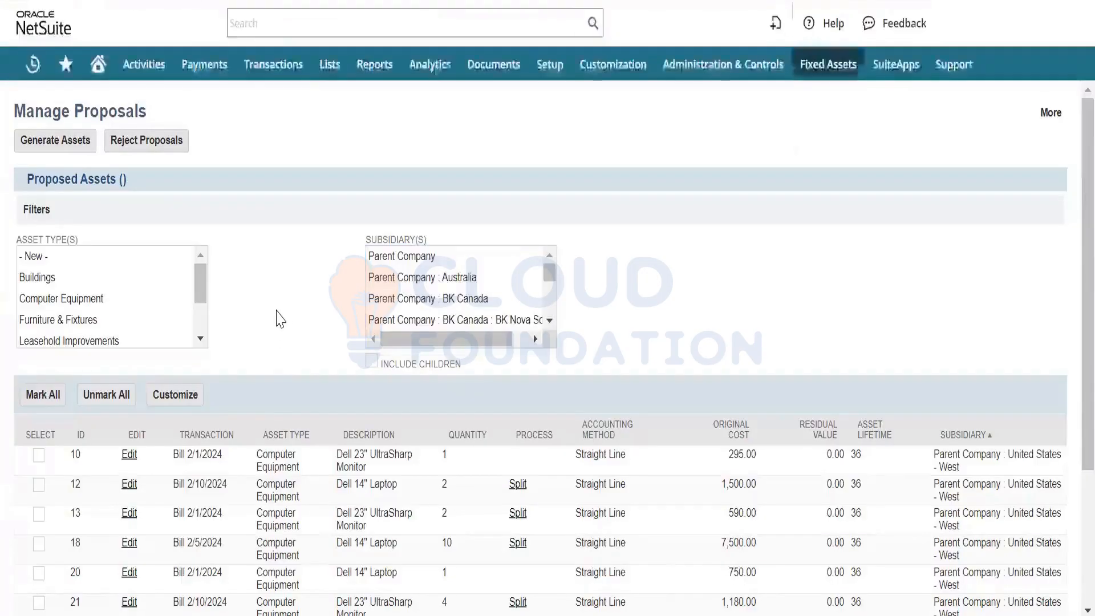
- Review the proposed assets list, including each entry's transaction, asset type, description and original cost
scroll(279, 316, "down", 2)
scroll(280, 314, "down", 4)
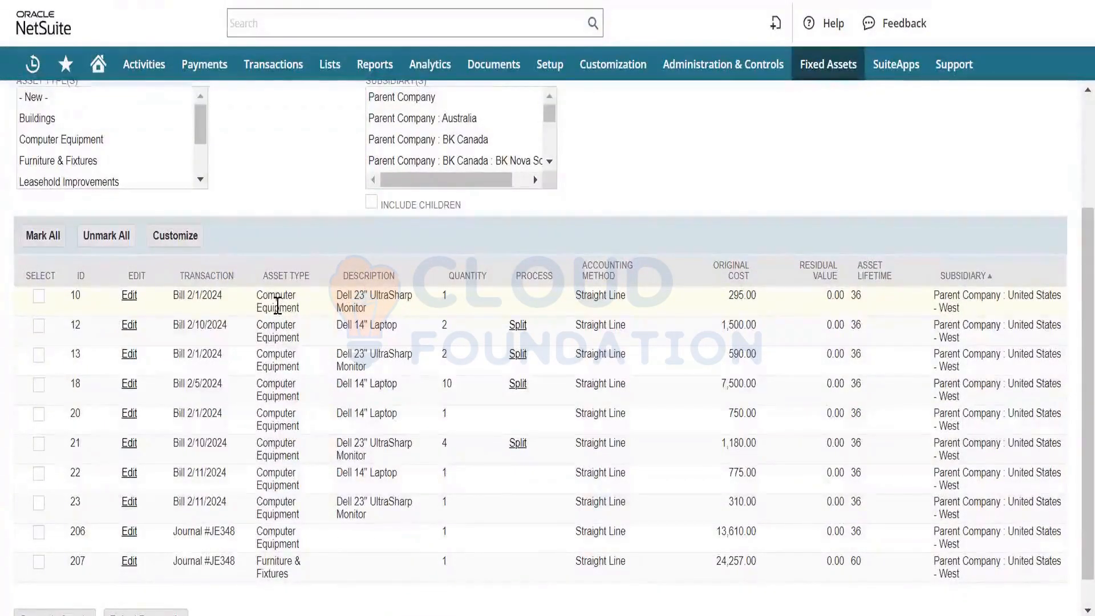
scroll(277, 306, "down", 1)
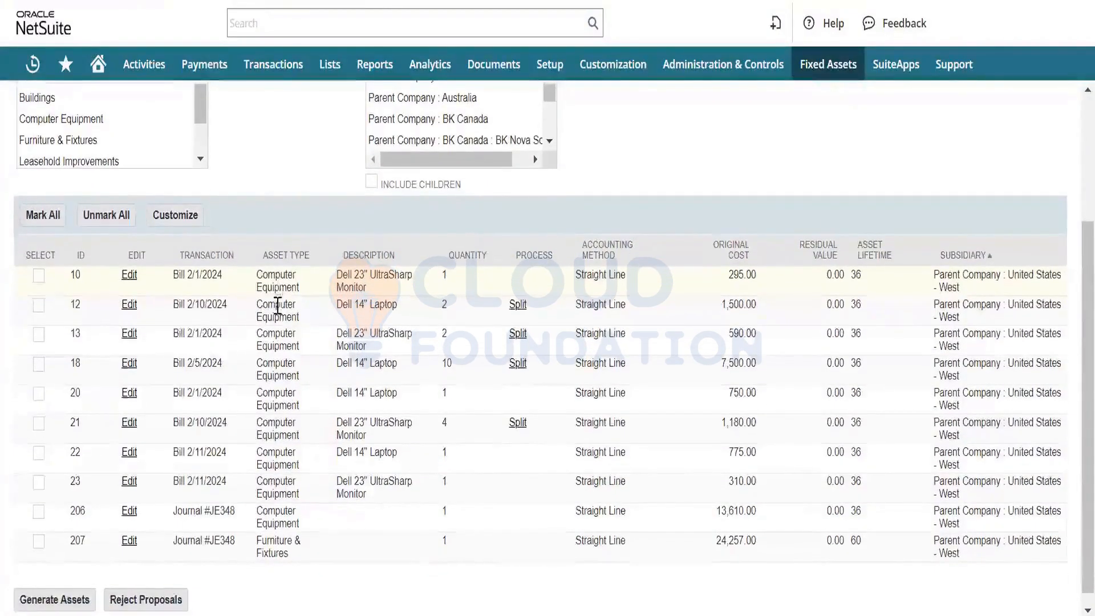
scroll(277, 306, "up", 3)
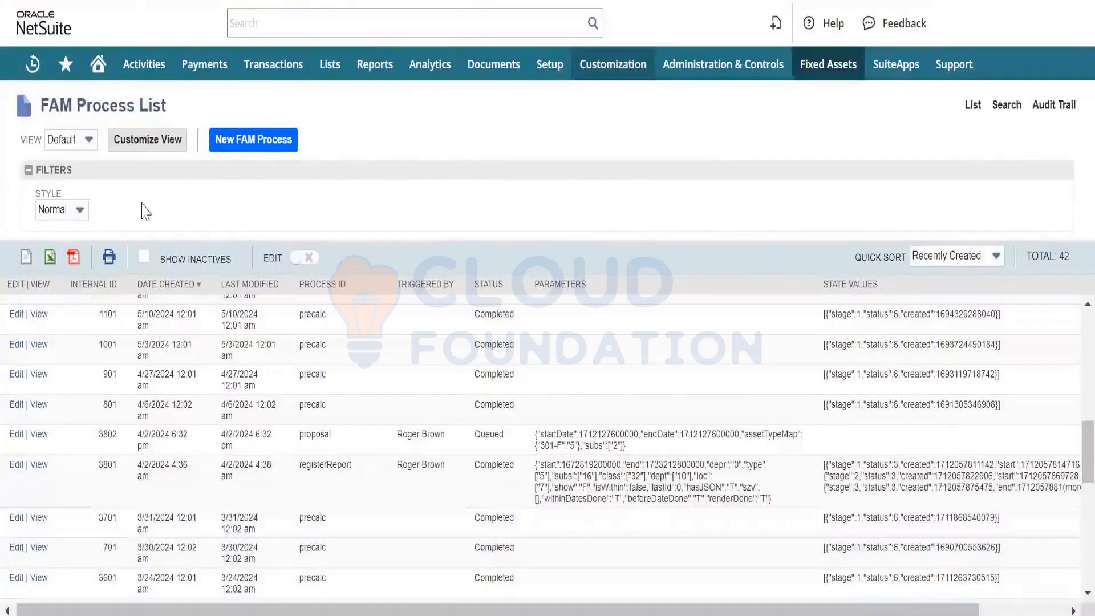
left_click(227, 150)
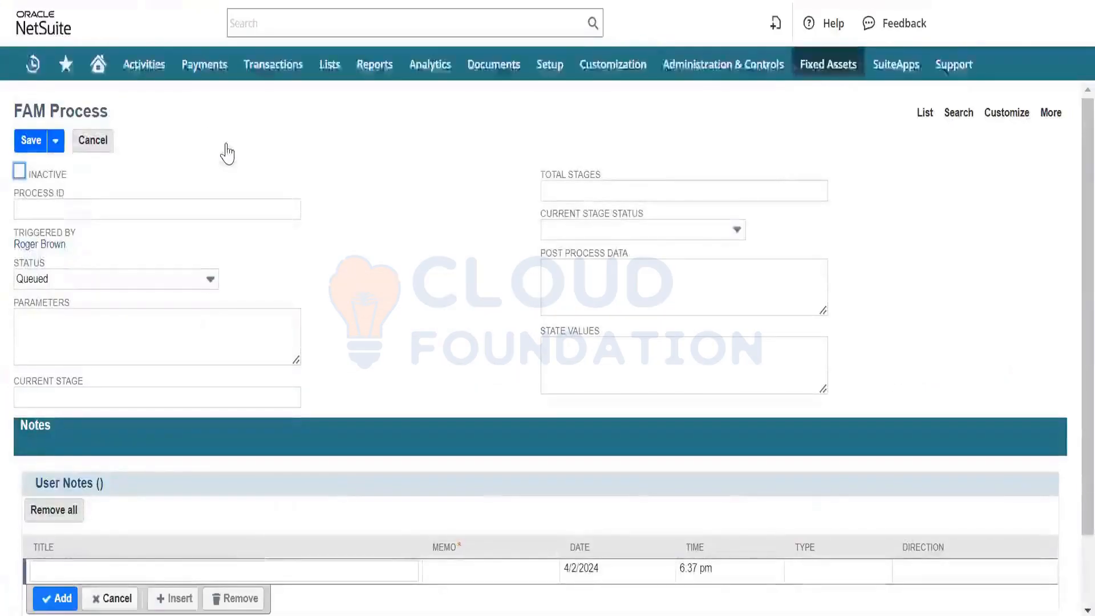
left_click(90, 149)
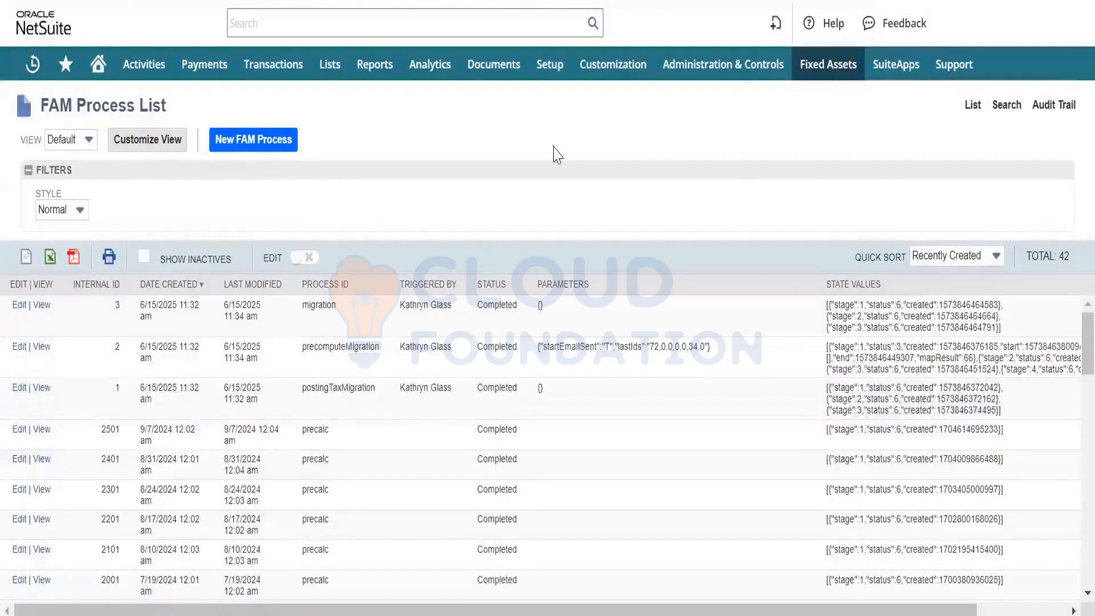
left_click(992, 268)
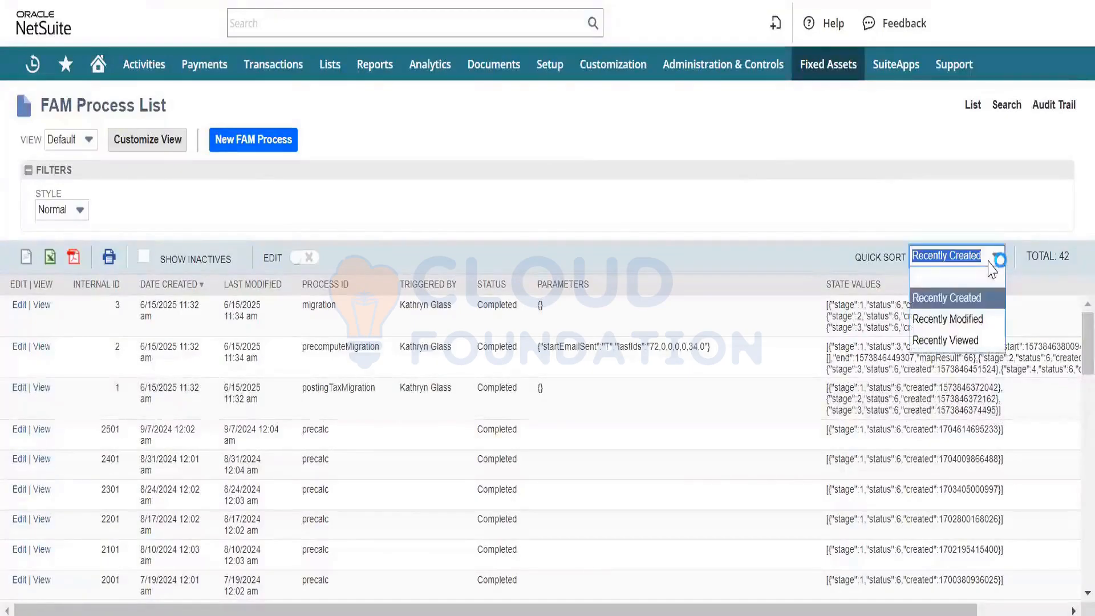
left_click(982, 268)
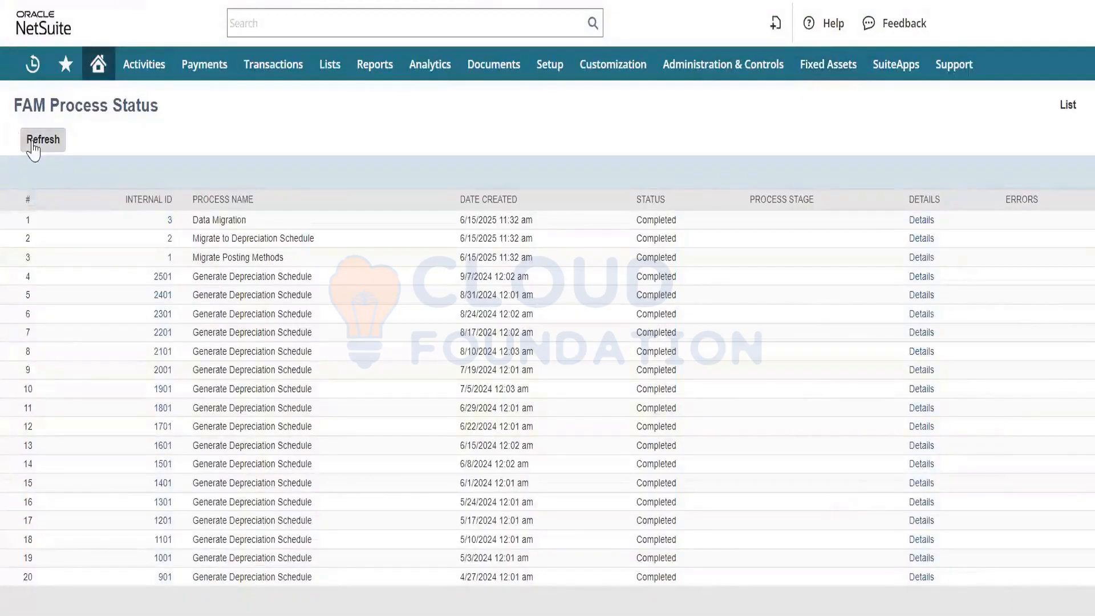
- Refresh the FAM process status and look through the full process list for the proposal process
left_click(33, 146)
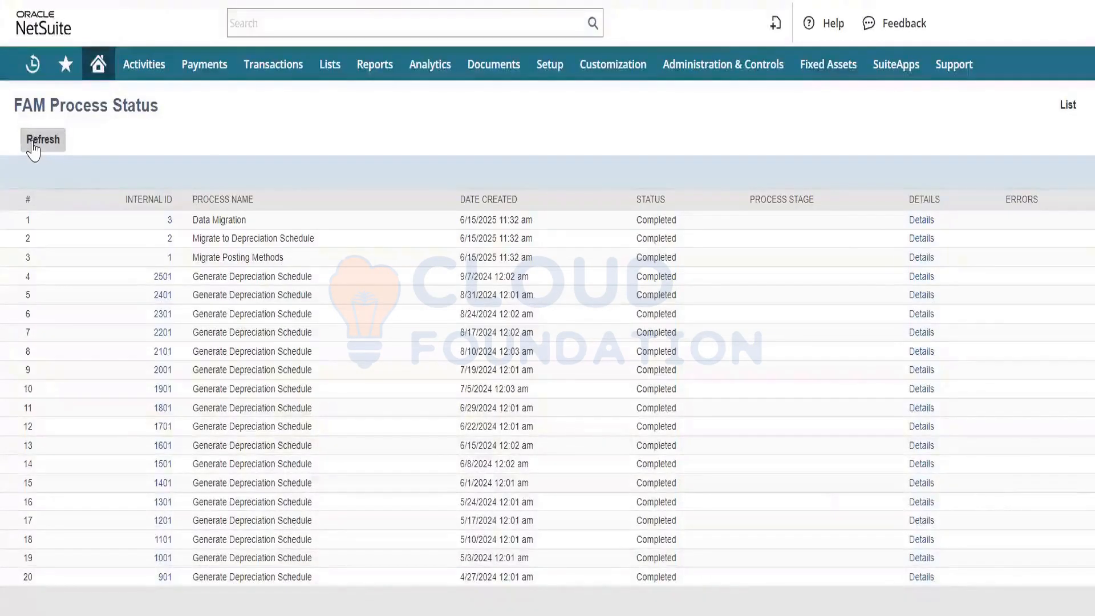
left_click(33, 146)
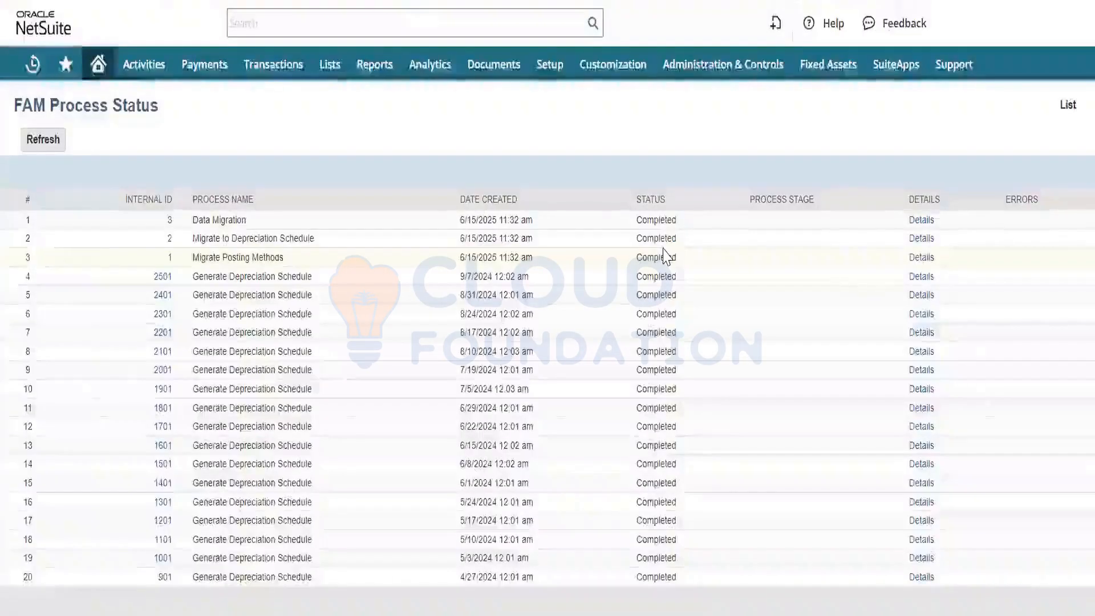
left_click(1065, 106)
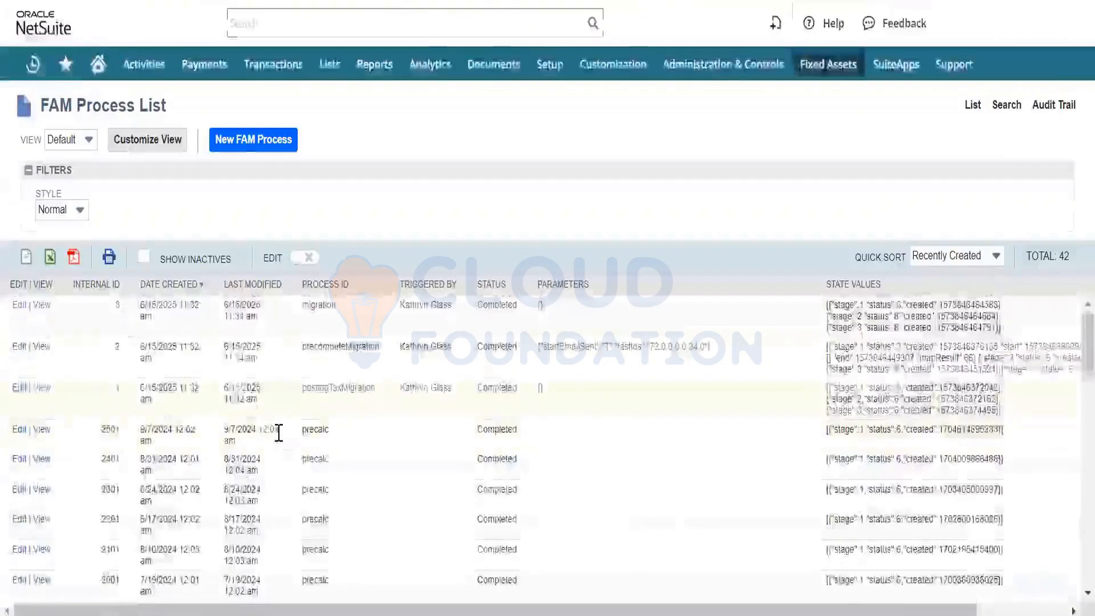
scroll(279, 433, "down", 5)
scroll(279, 442, "down", 10)
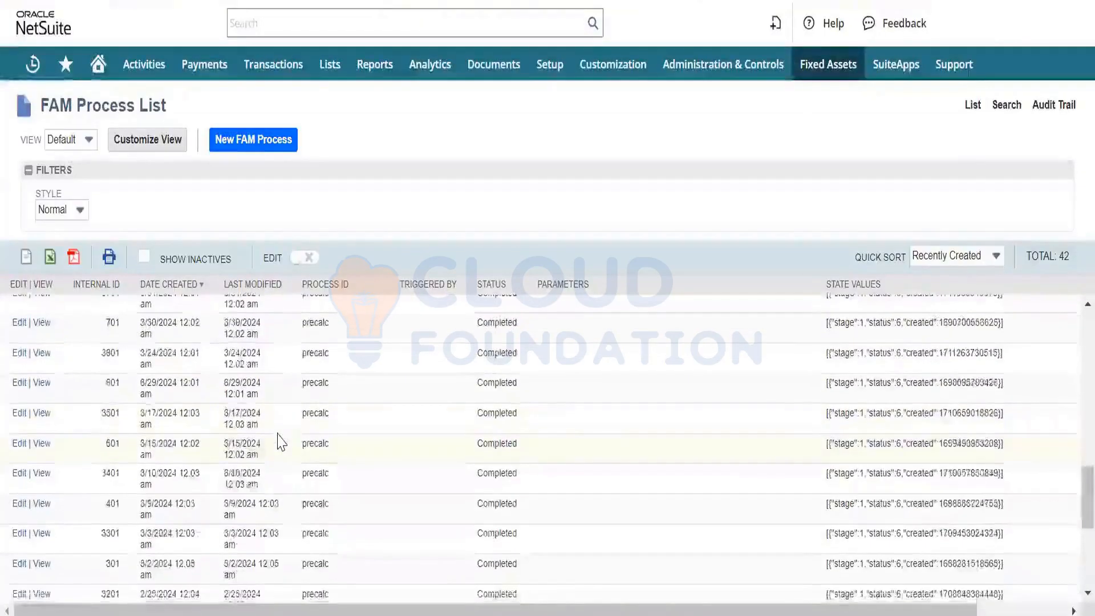
scroll(279, 439, "up", 15)
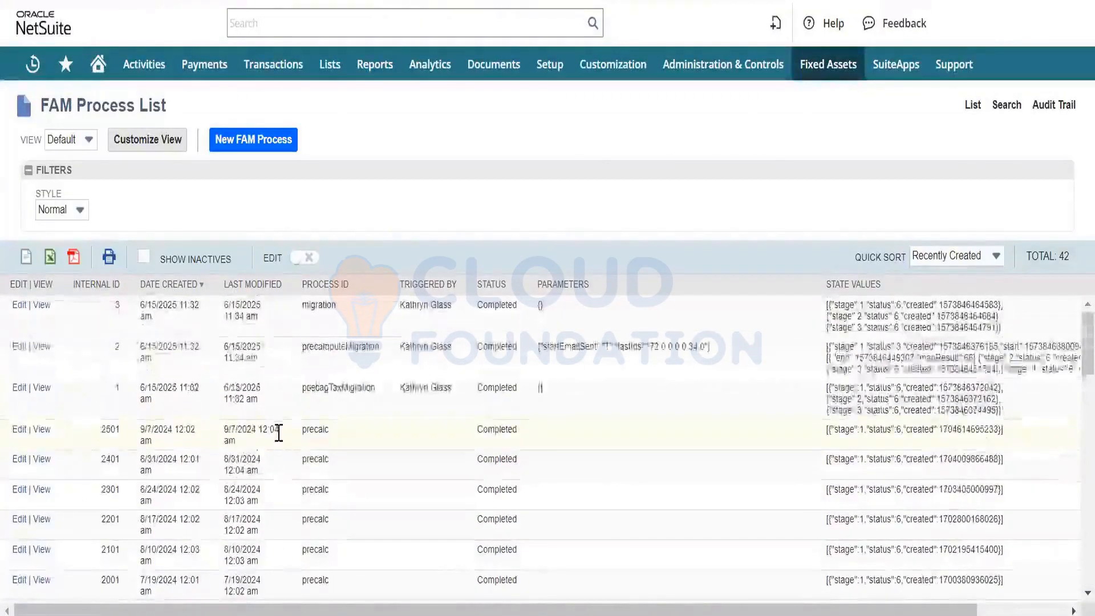
scroll(279, 433, "down", 5)
scroll(279, 440, "down", 2)
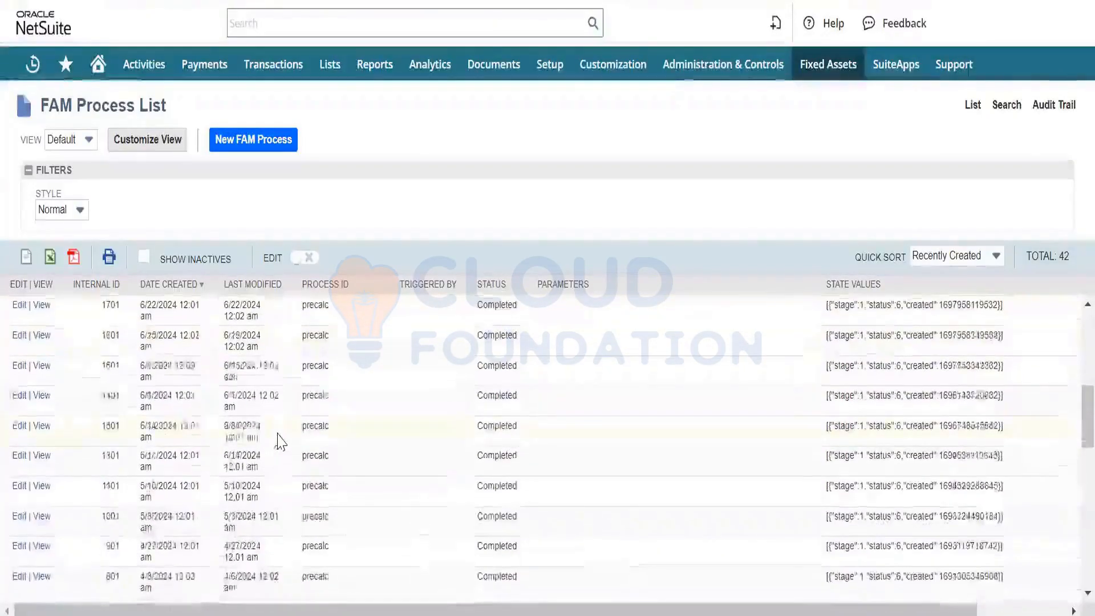
scroll(280, 441, "down", 4)
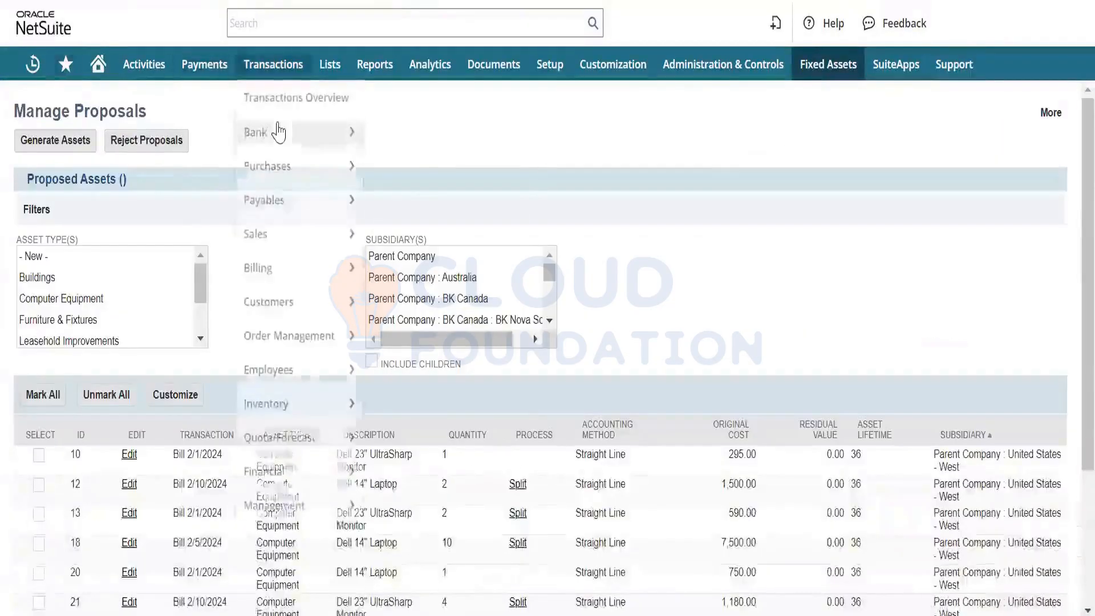
- Reload the Manage Asset Proposal page and check the proposed assets for the new laptop purchase
mouse_move(819, 80)
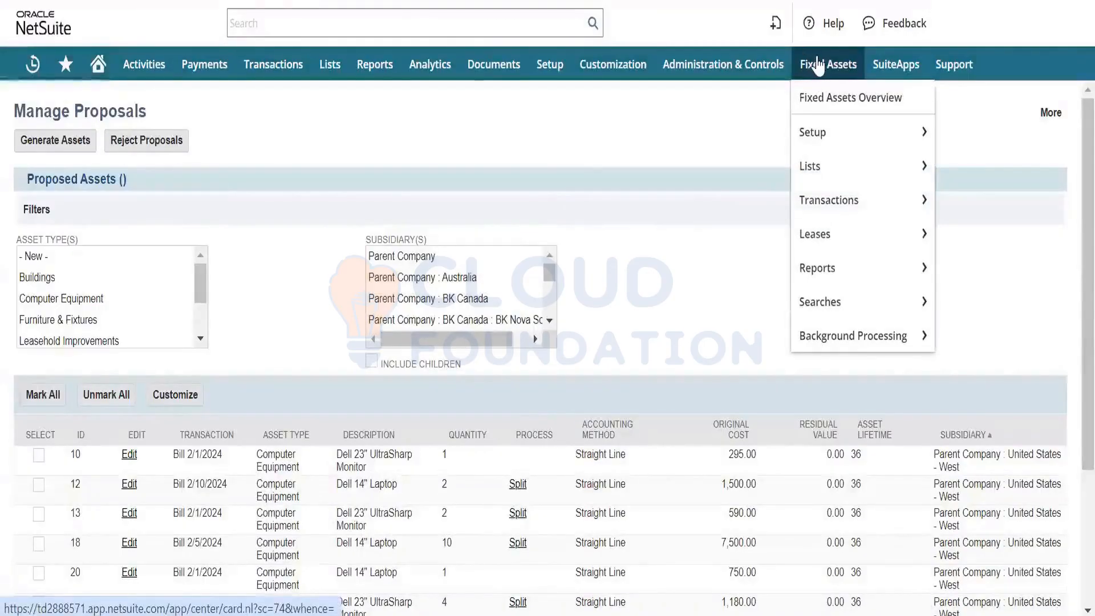
mouse_move(841, 203)
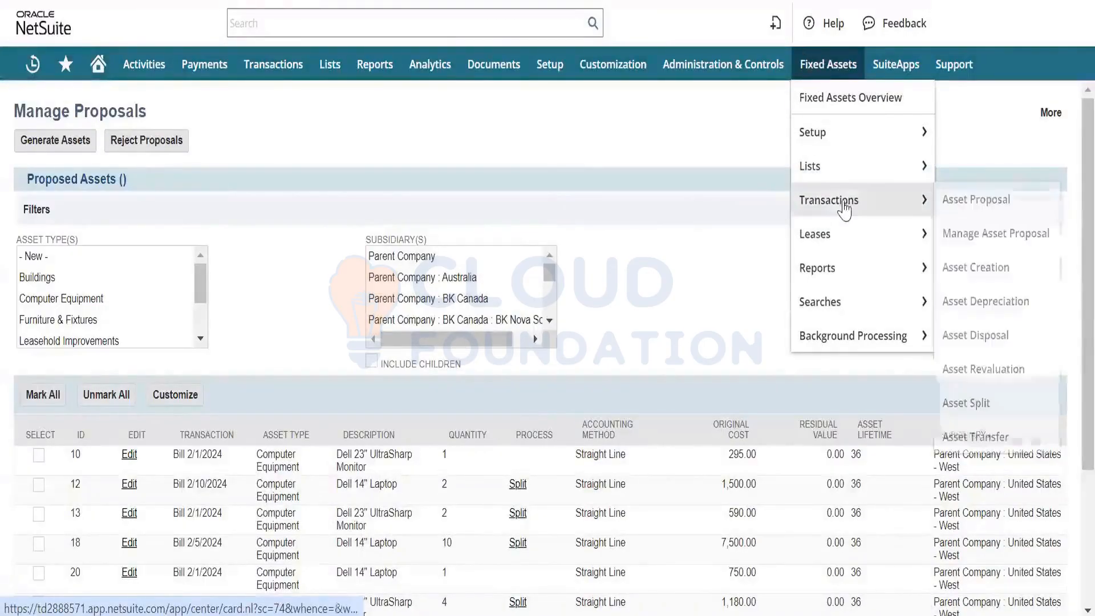
left_click(989, 236)
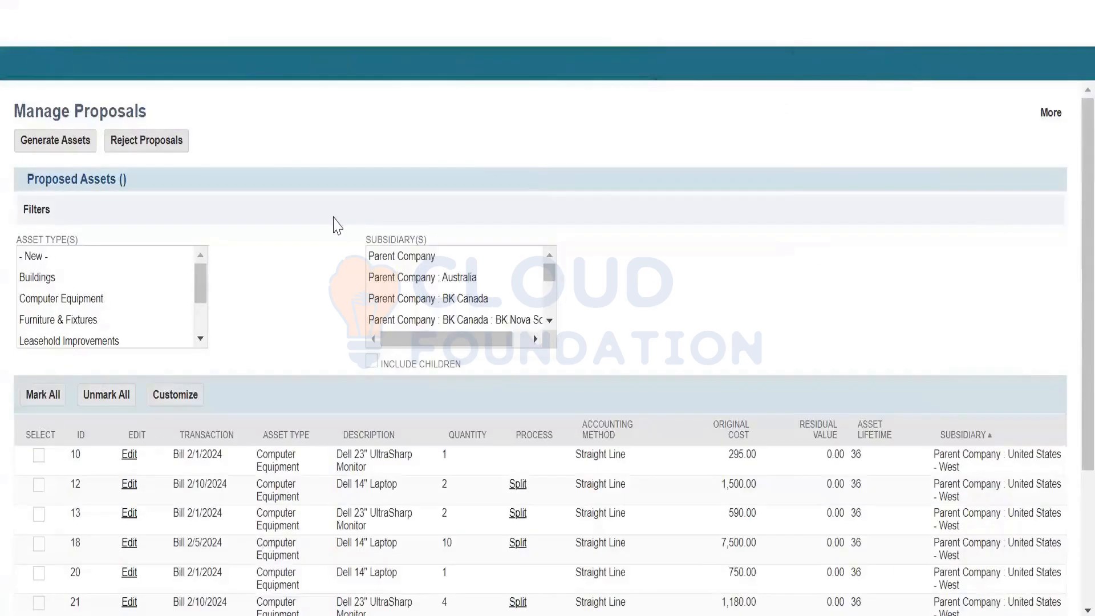
scroll(272, 315, "down", 2)
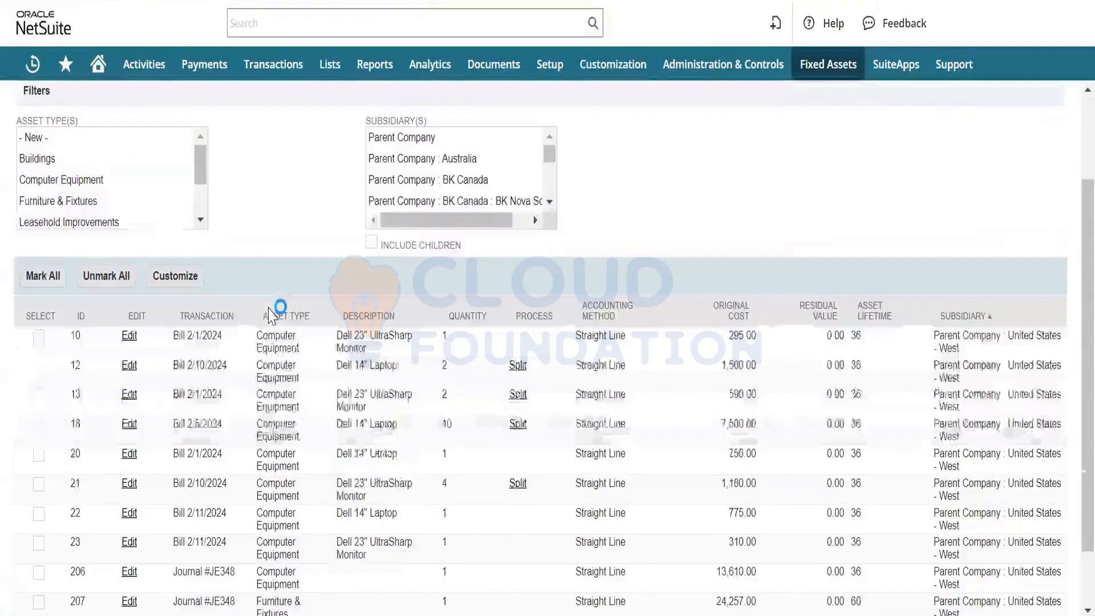
scroll(273, 316, "up", 1)
scroll(272, 314, "down", 2)
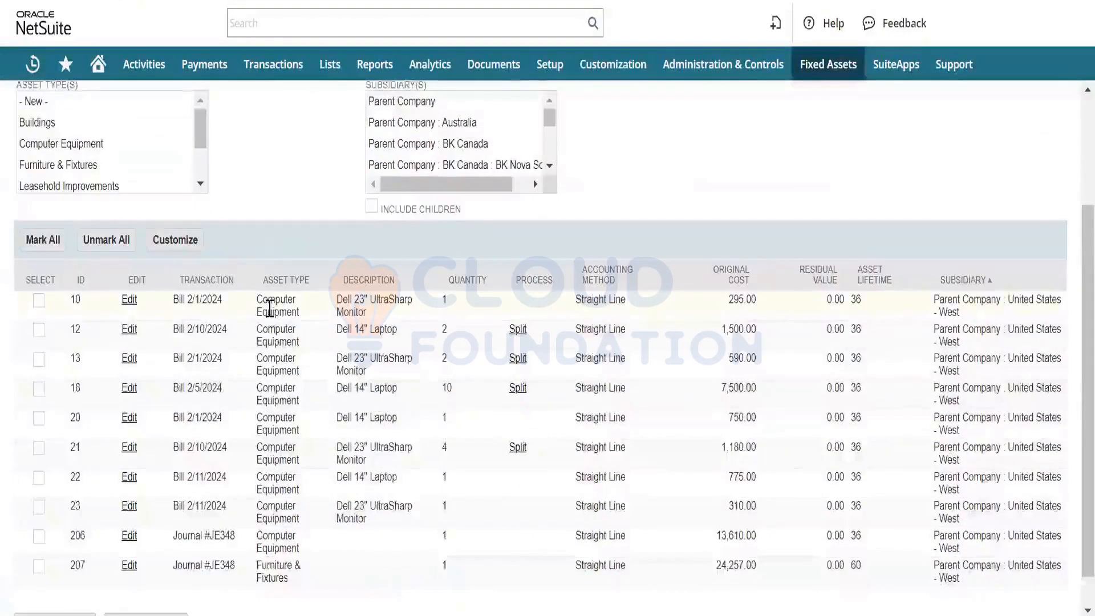
scroll(215, 354, "up", 3)
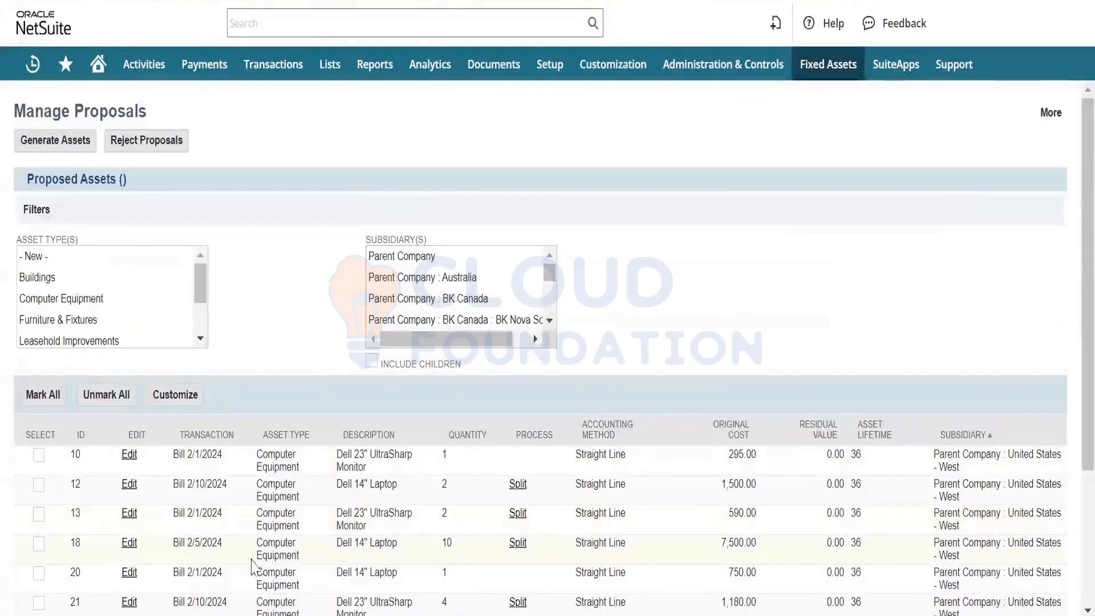
- Look through the proposed assets list and filter it again by subsidiary Parent Company : United States - West
scroll(270, 528, "down", 3)
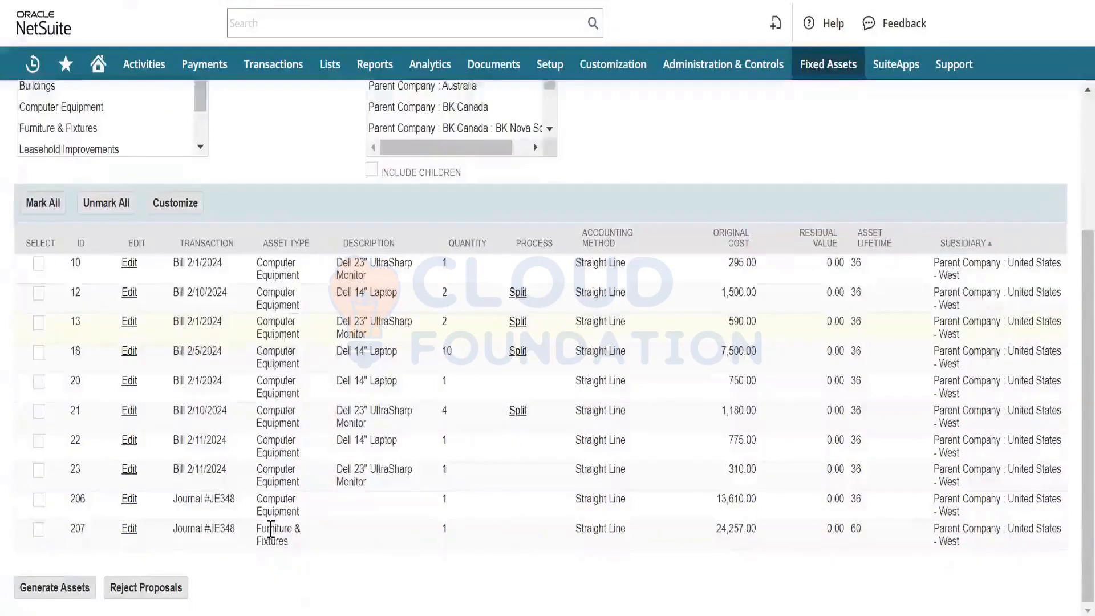
scroll(270, 528, "up", 1)
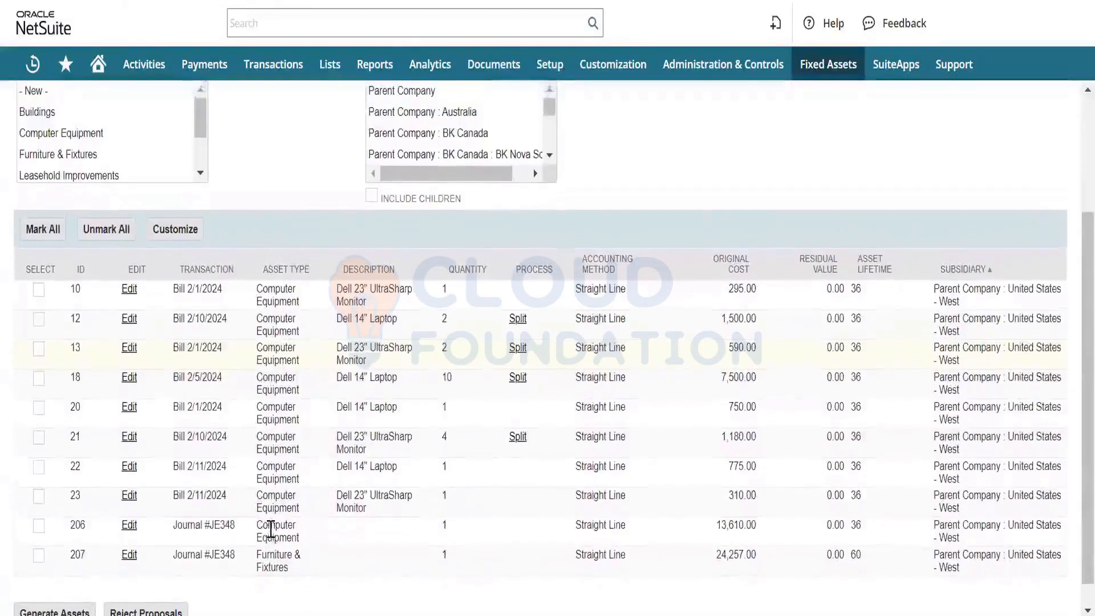
scroll(271, 527, "up", 1)
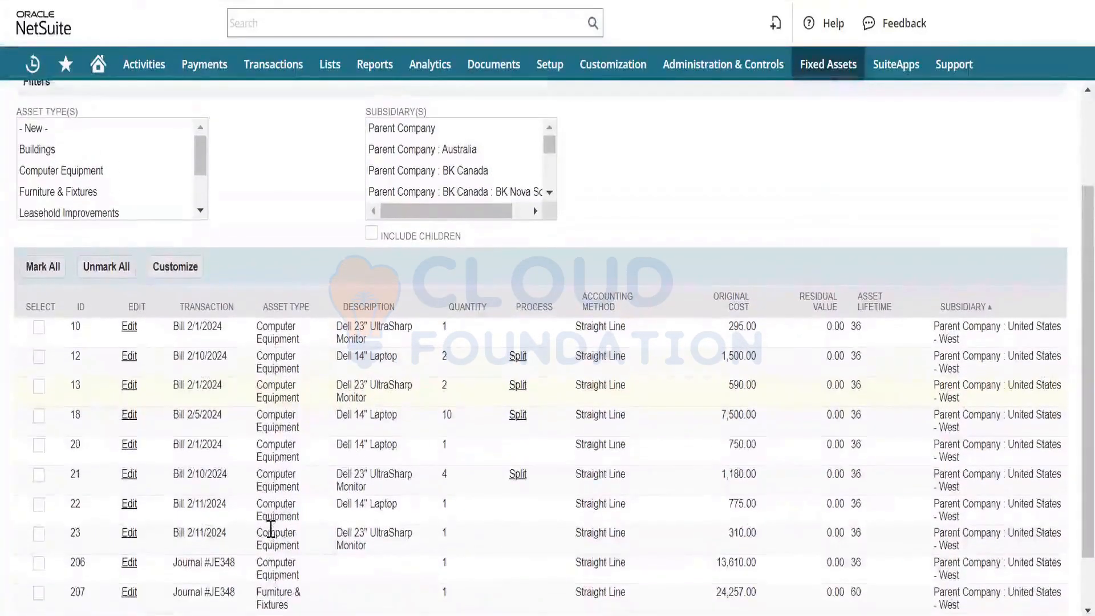
scroll(270, 527, "up", 1)
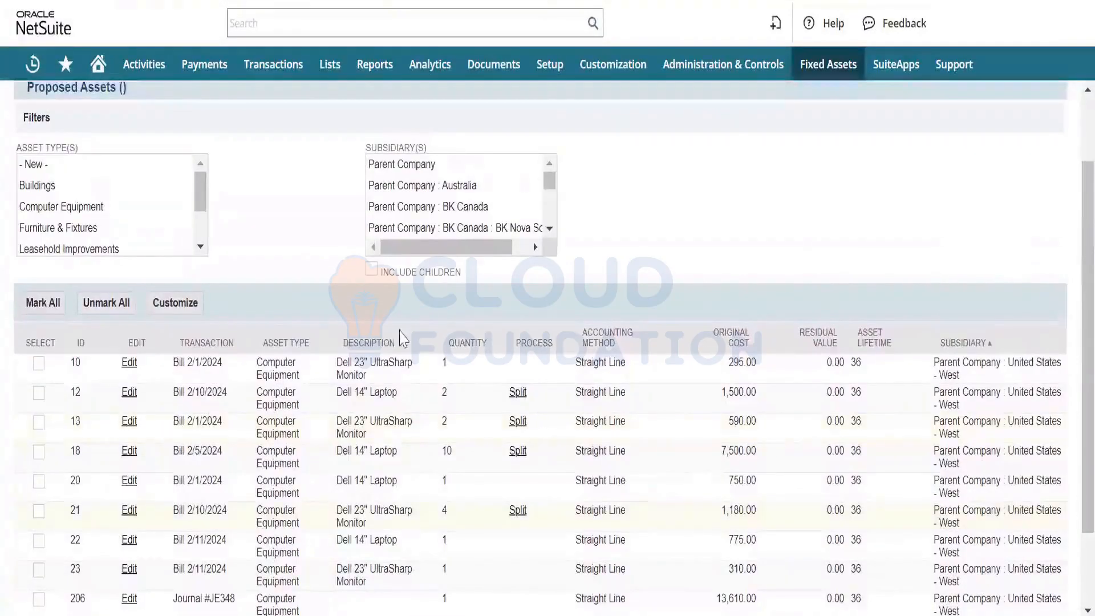
scroll(434, 222, "down", 5)
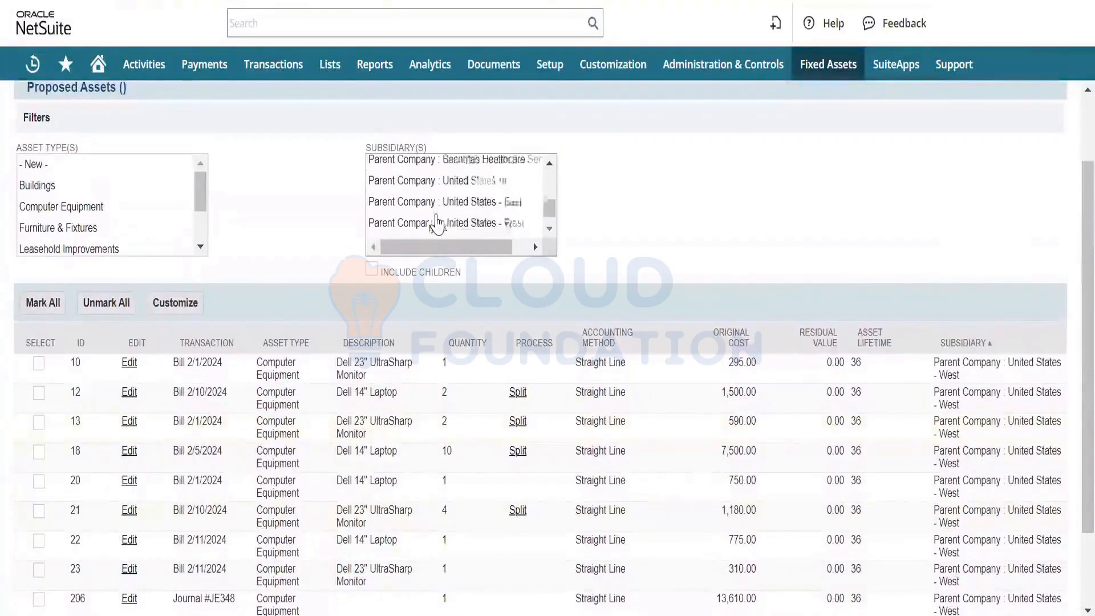
scroll(435, 219, "up", 2)
scroll(439, 214, "down", 2)
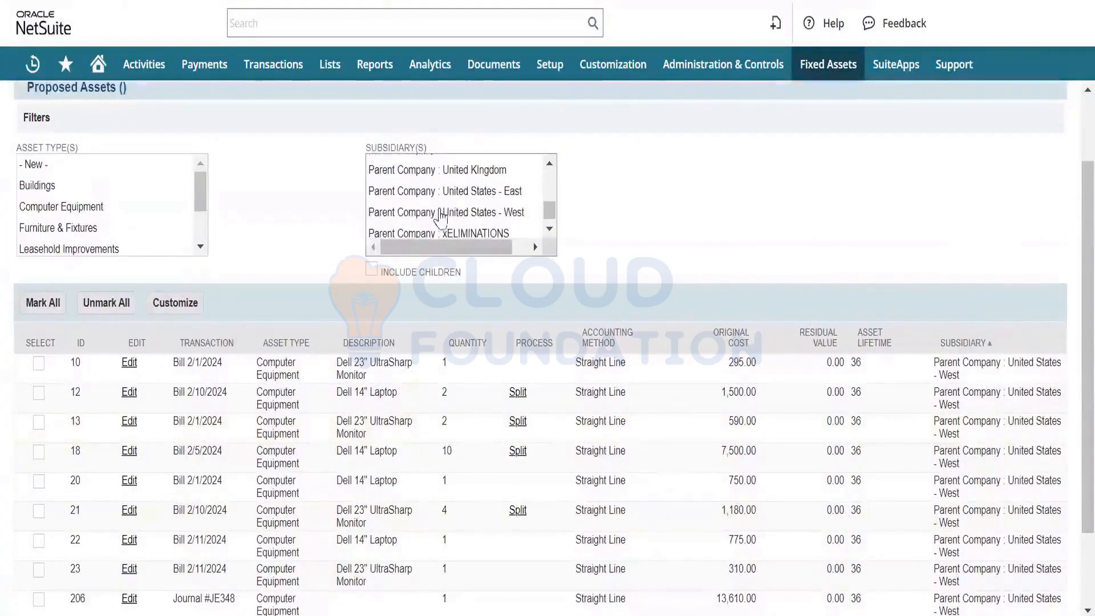
left_click(445, 216)
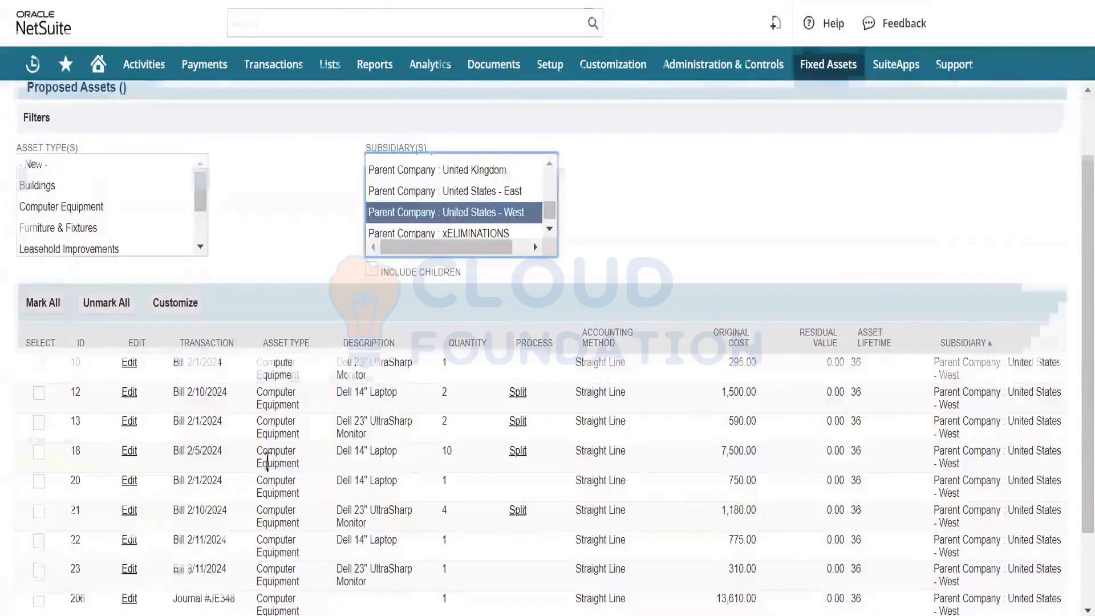
- Check the refiltered proposed assets for an entry from the new Dell 14" Laptop bill
scroll(265, 456, "down", 3)
scroll(267, 461, "up", 3)
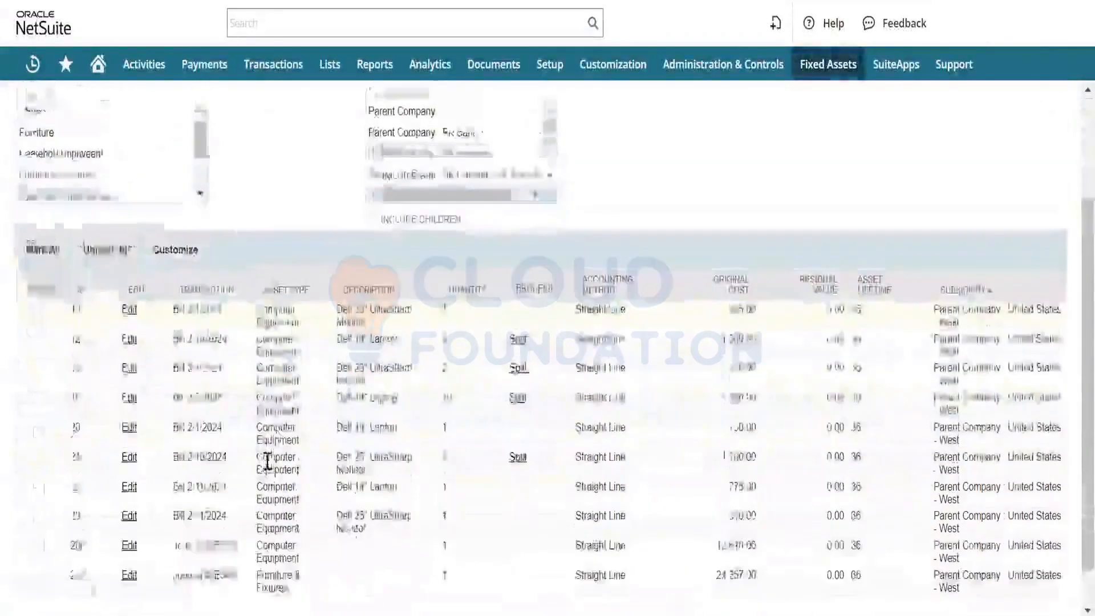
scroll(267, 460, "down", 1)
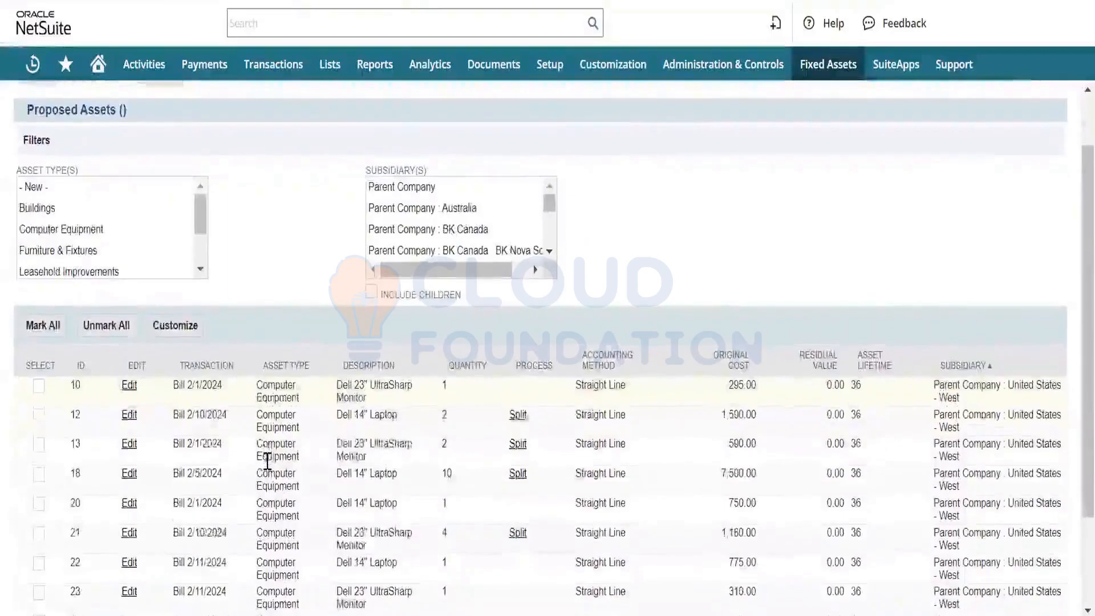
scroll(267, 461, "up", 1)
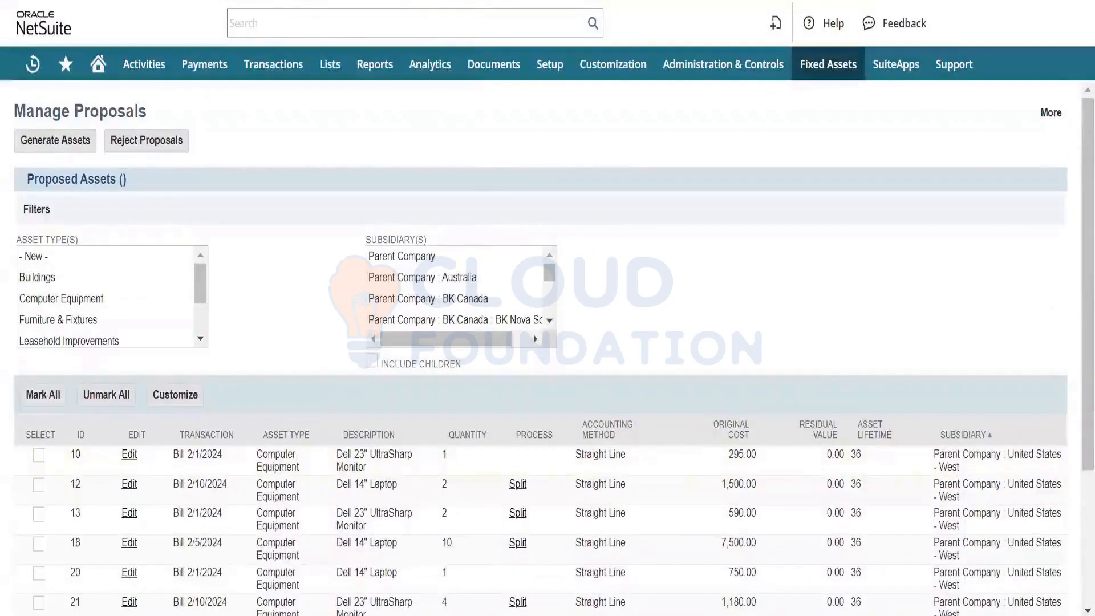
- Open the proposal process created 4/2/2024 6:32 pm from the FAM Process List and show its sections as tabs
left_click(308, 1)
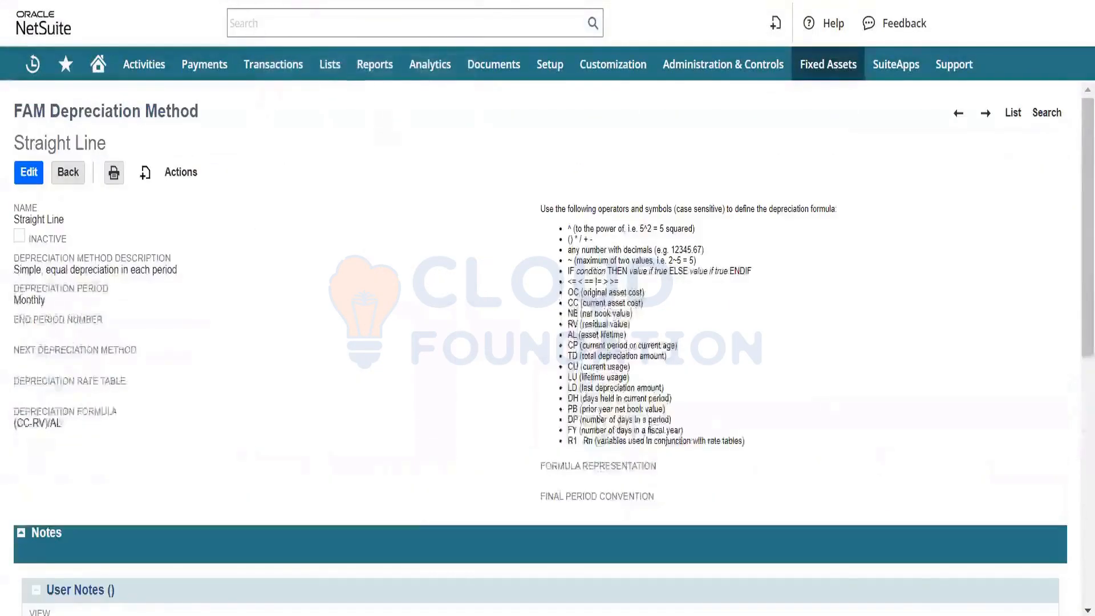
left_click(294, 2)
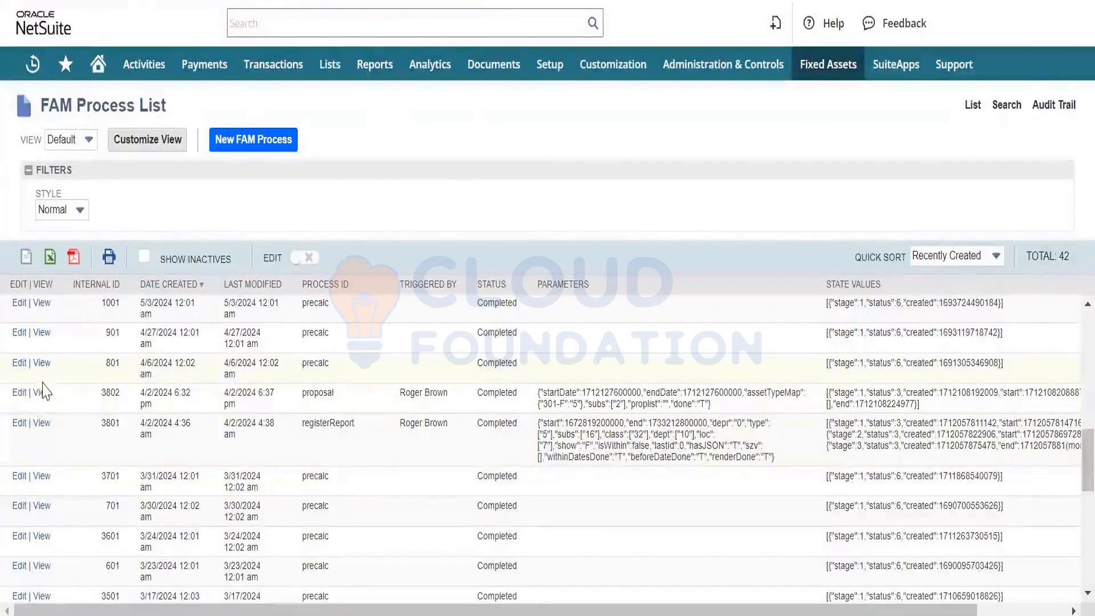
left_click(183, 381)
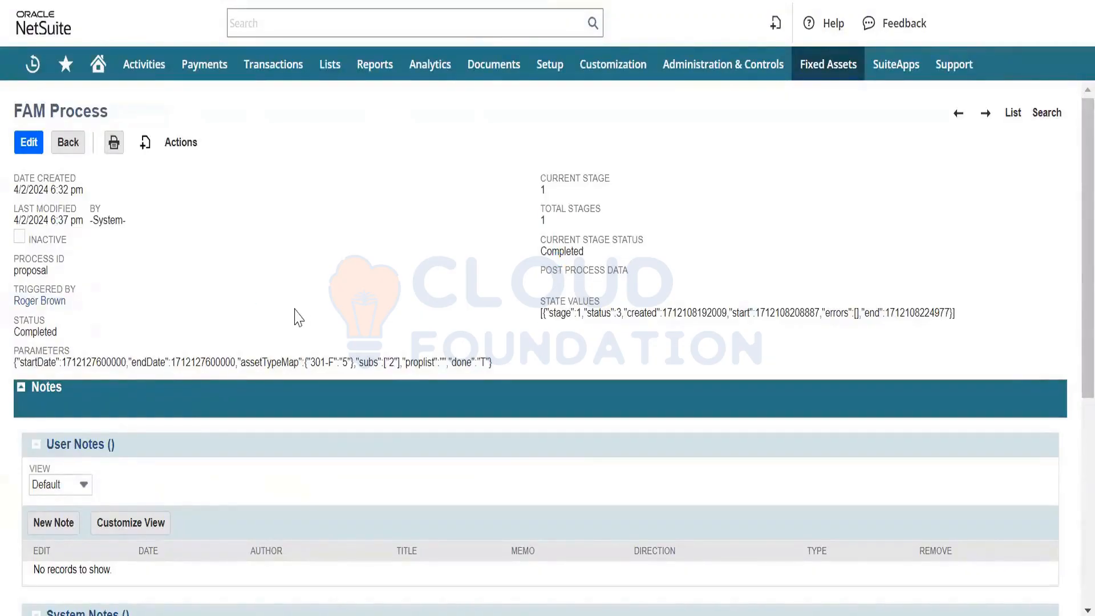
scroll(294, 313, "down", 2)
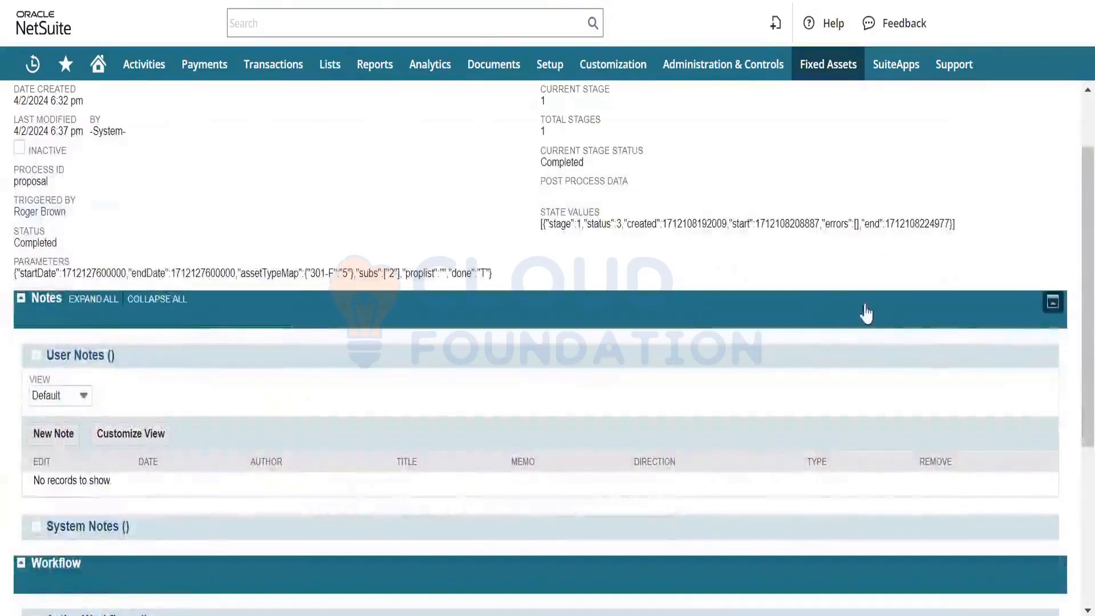
left_click(1052, 305)
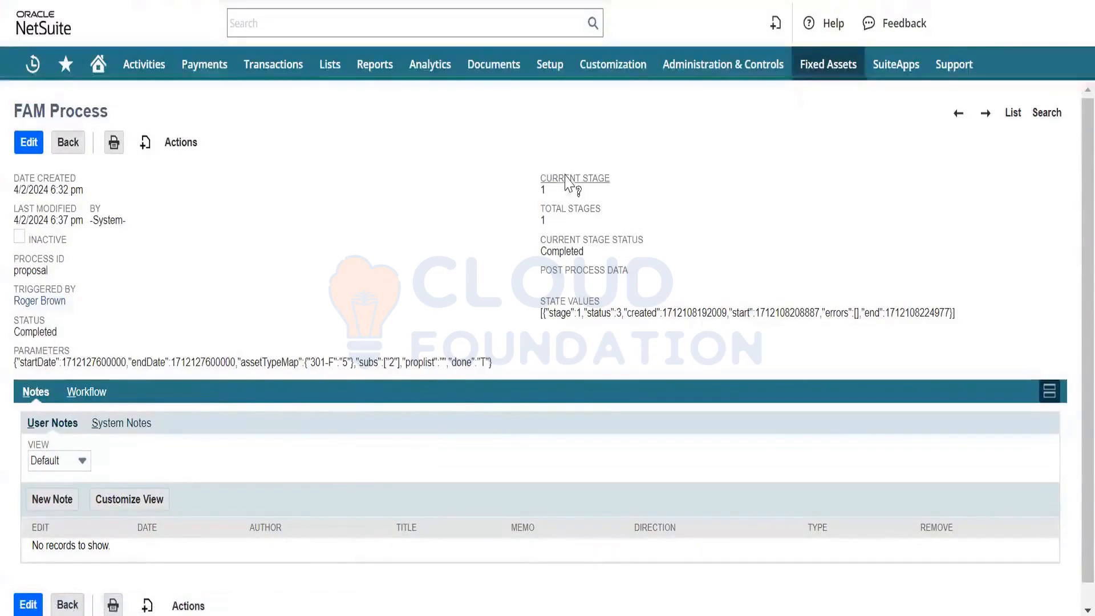
- View the full FAM Process List from the process record, and return to the FAM Process Status page
left_click(1013, 113)
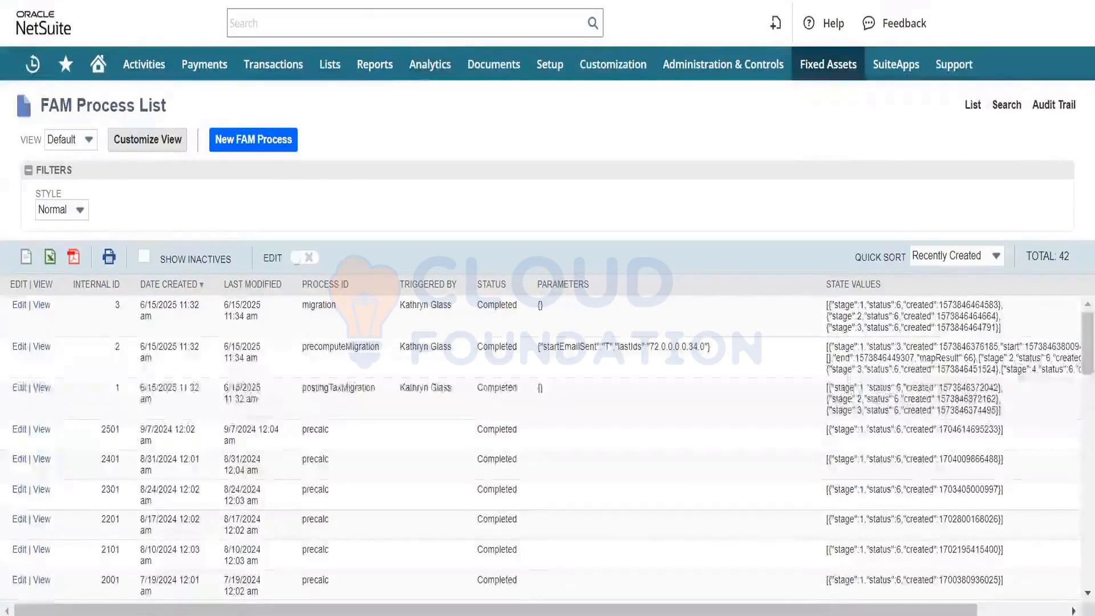
key("alt+Left")
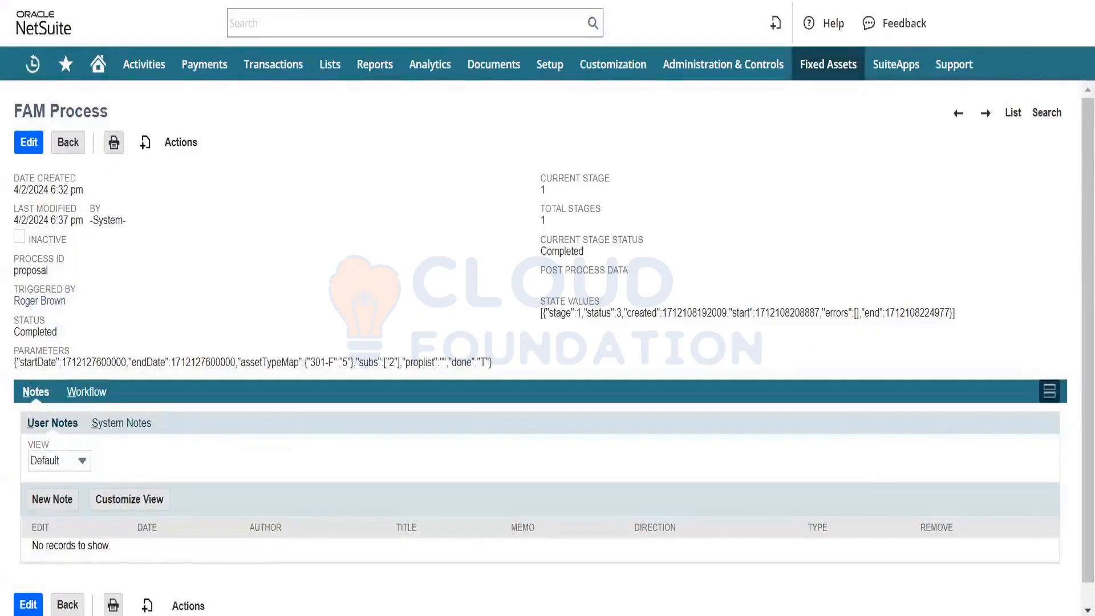
key("alt+Left")
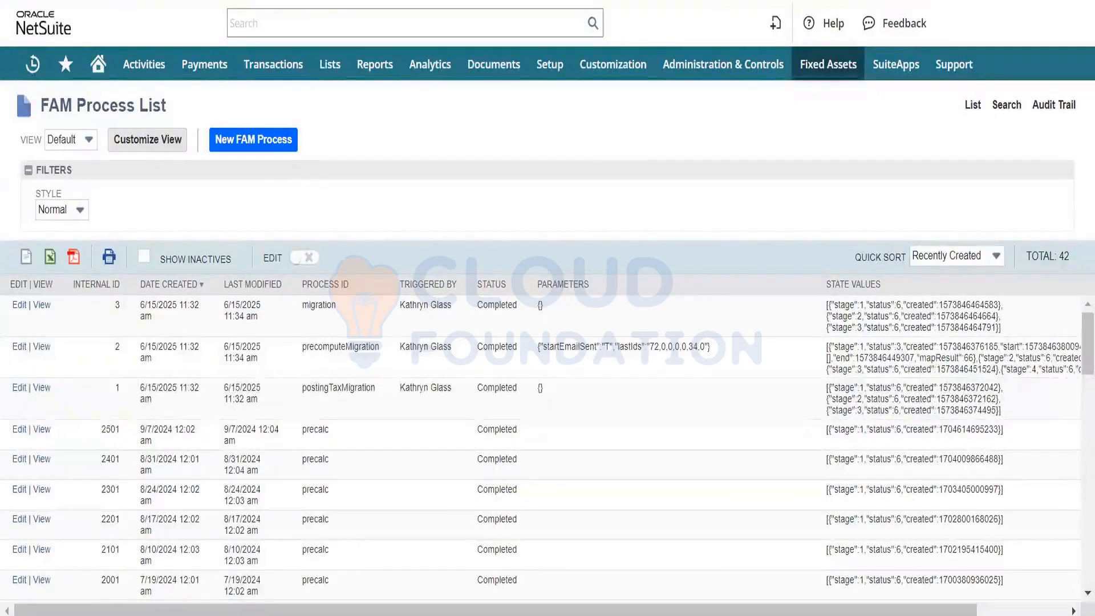
key("alt+Left")
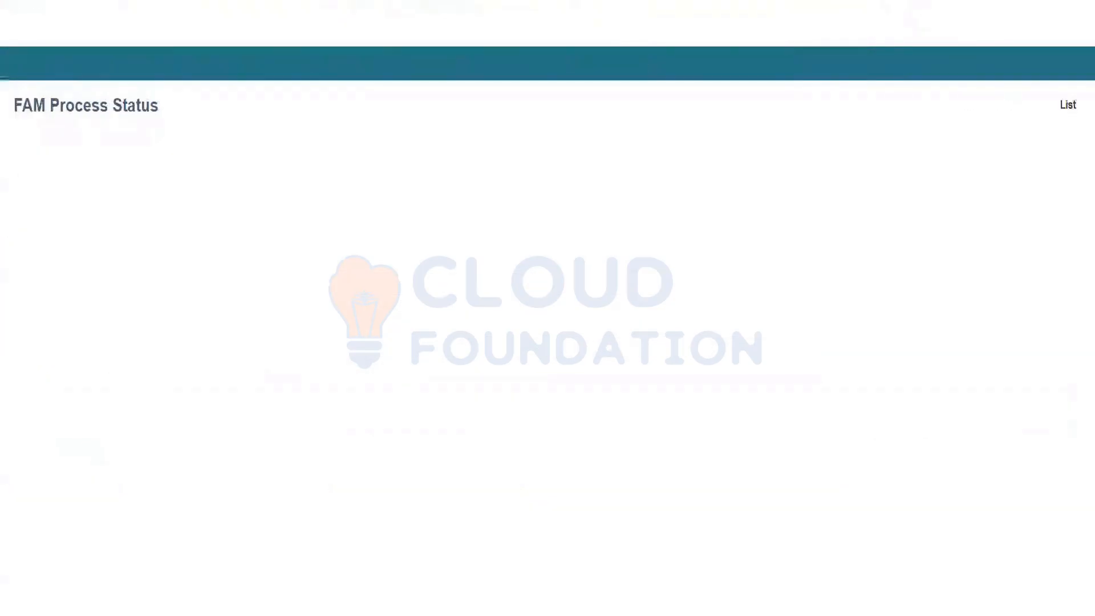
- Open the recent Fixed Asset bill from Emerald Computer Systems Inc. and examine all columns of its laptop item line
left_click(171, 1)
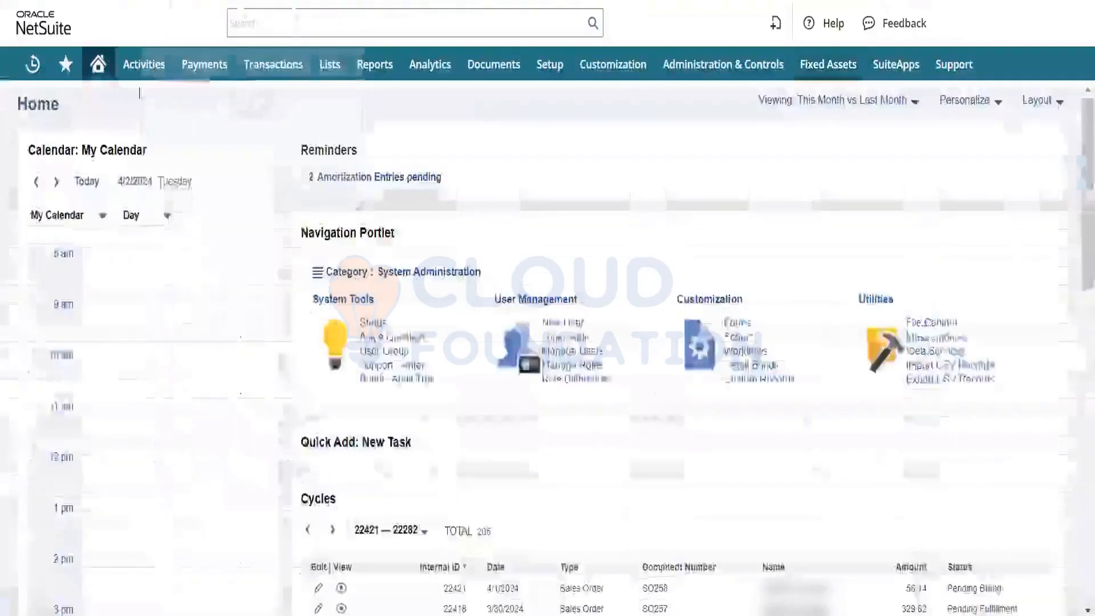
mouse_move(33, 67)
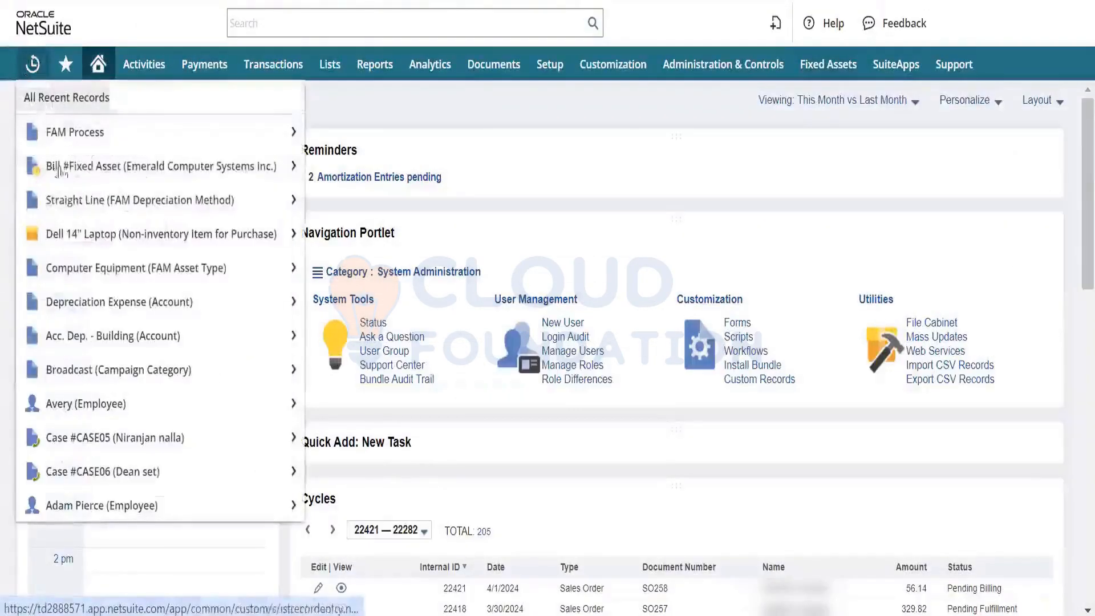
mouse_move(95, 160)
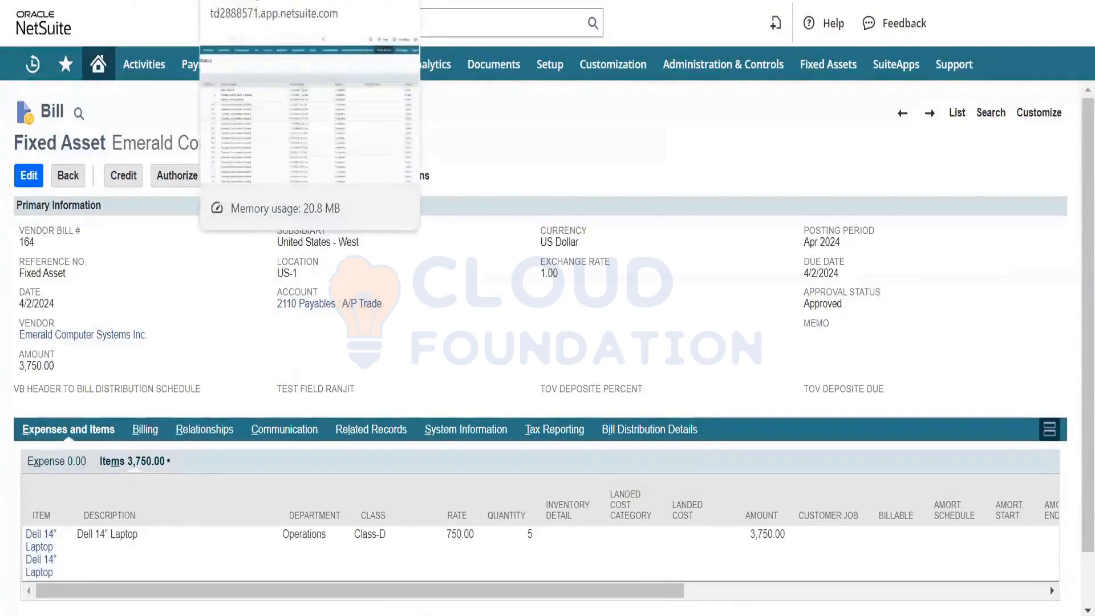
scroll(355, 379, "down", 1)
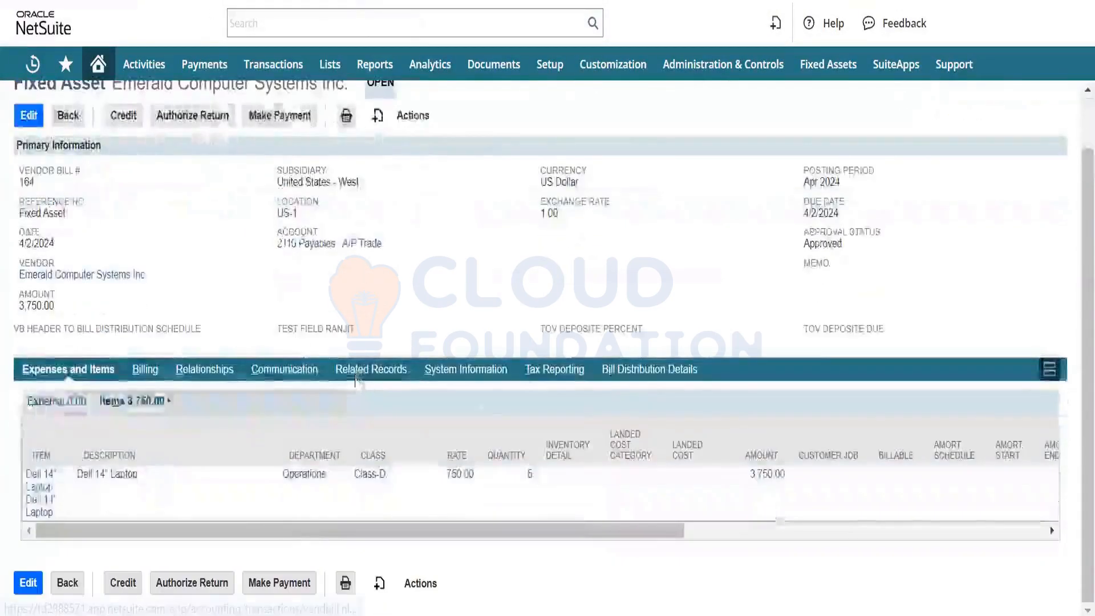
scroll(659, 491, "right", 5)
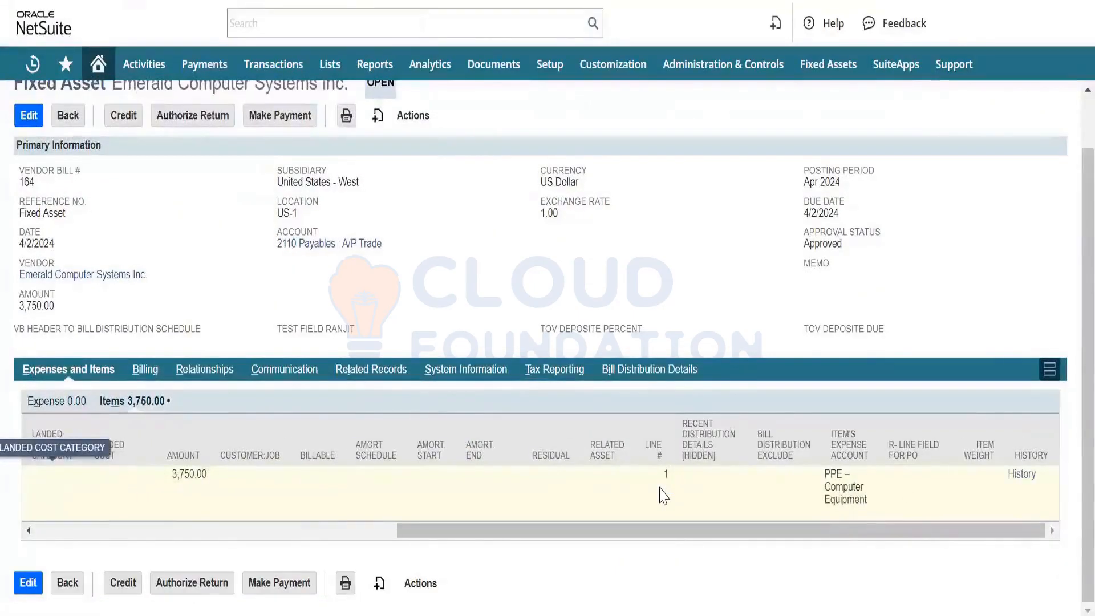
scroll(660, 495, "left", 1)
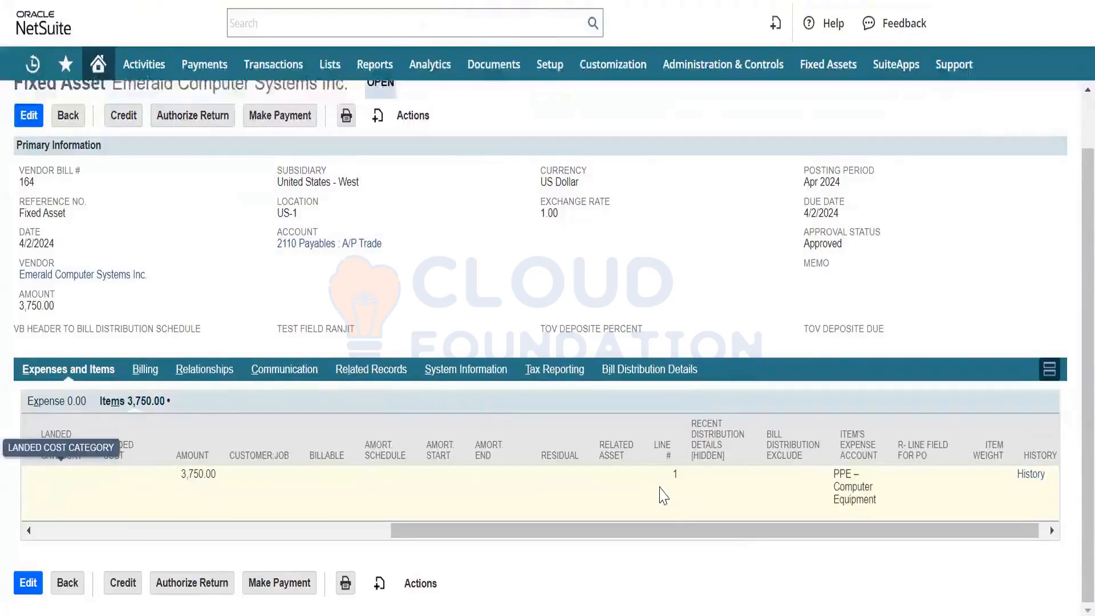
scroll(663, 495, "left", 5)
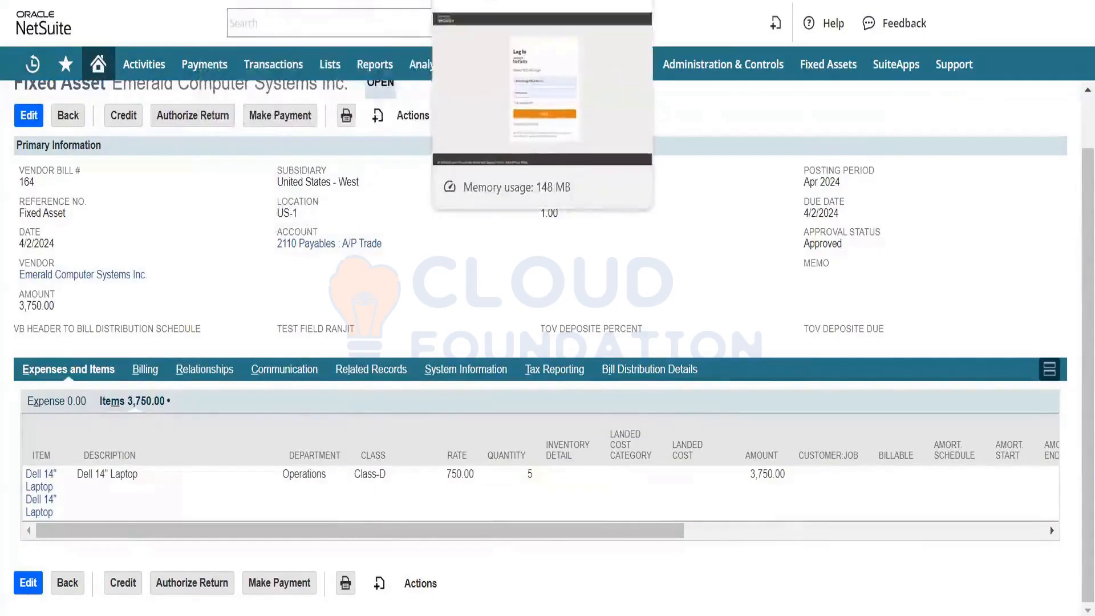
- Open a new Asset Proposal and set its start date to 4/1/2024 and end date to 4/30/2024
left_click(370, 0)
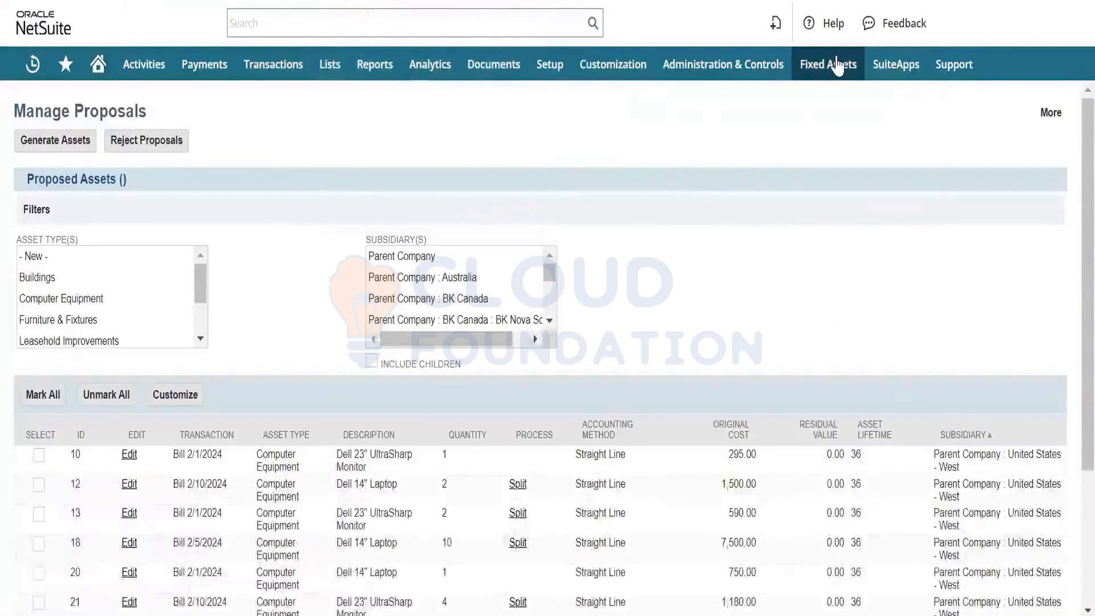
mouse_move(836, 64)
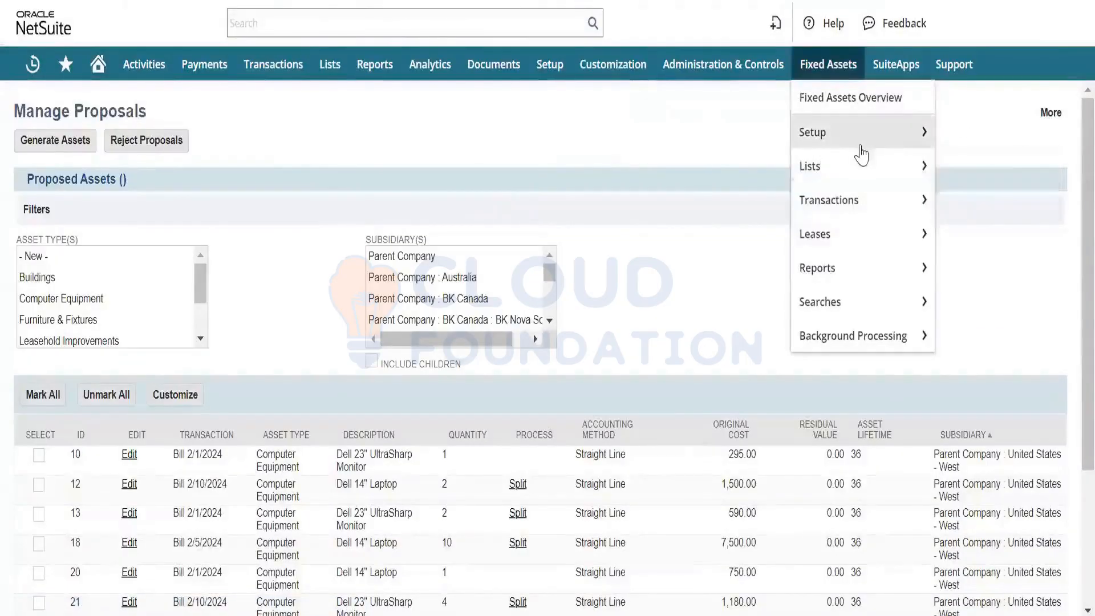
mouse_move(912, 200)
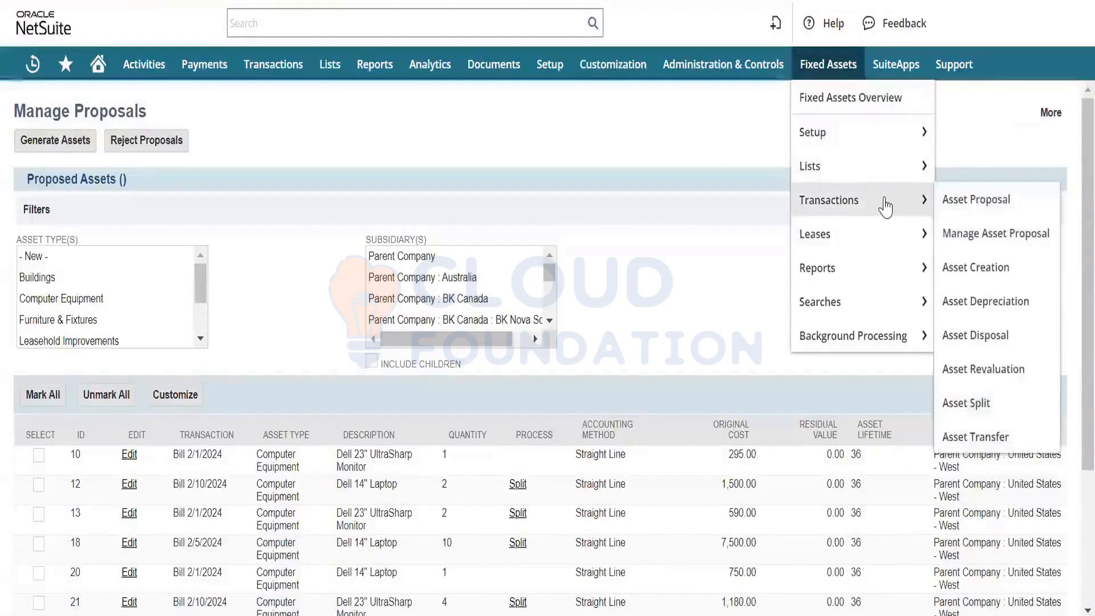
left_click(973, 207)
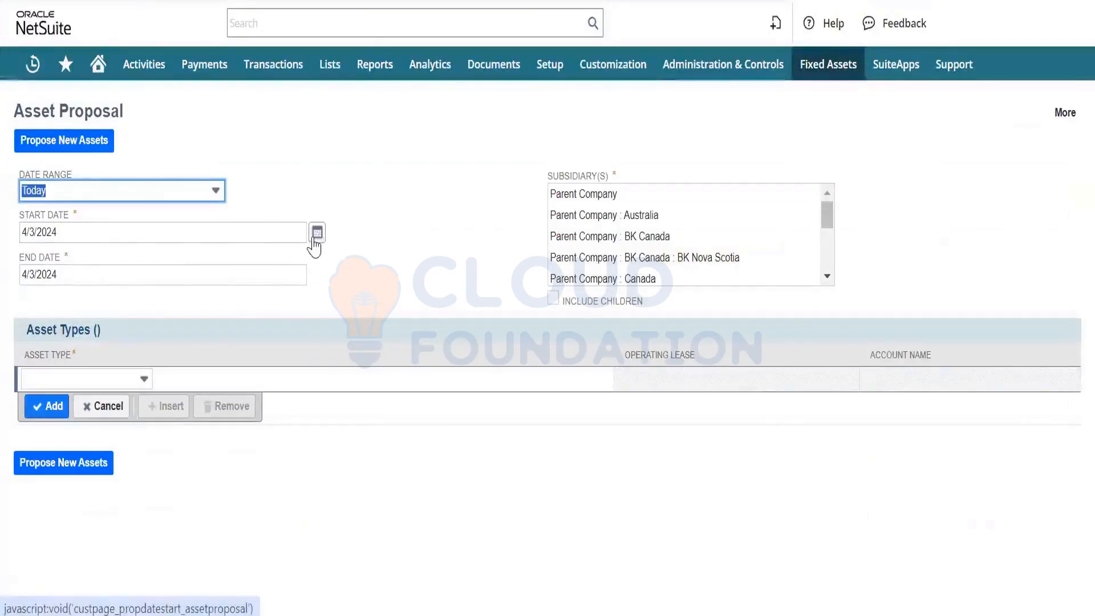
left_click(315, 238)
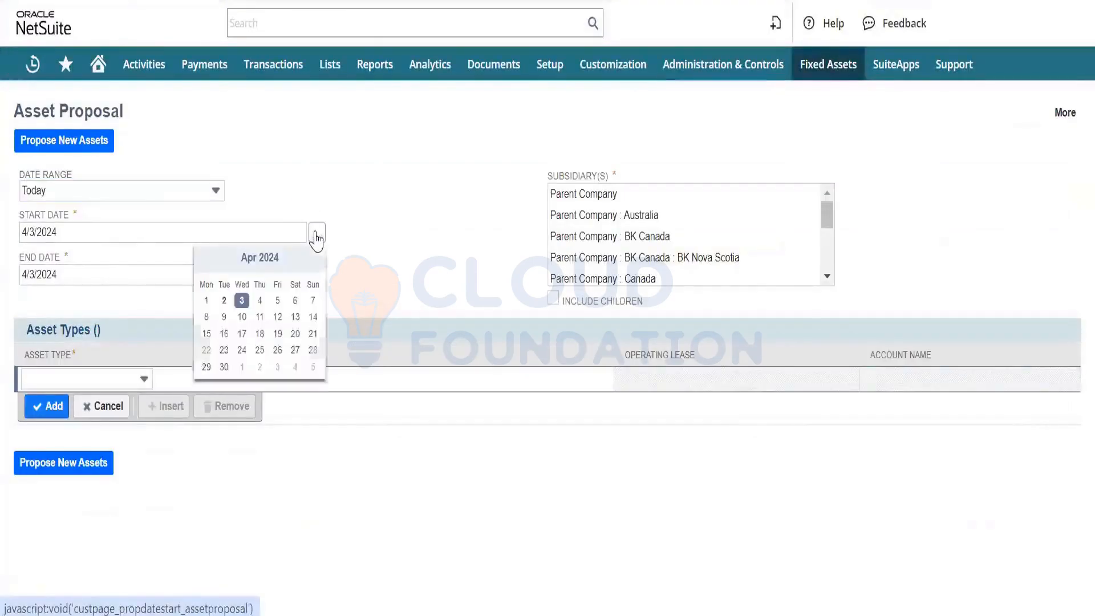
left_click(207, 301)
left_click(317, 276)
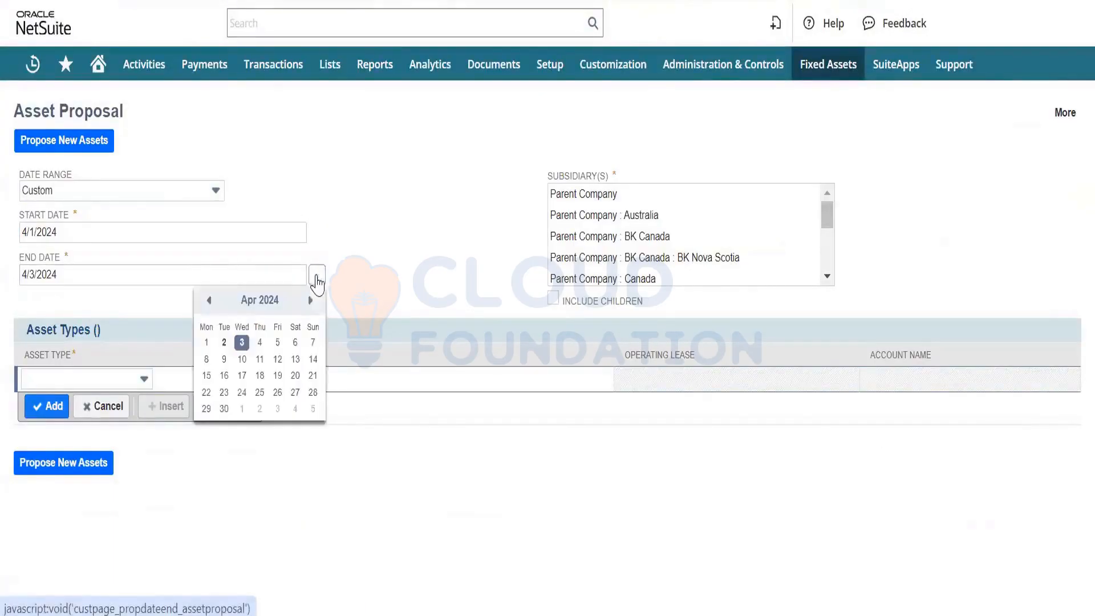
left_click(223, 408)
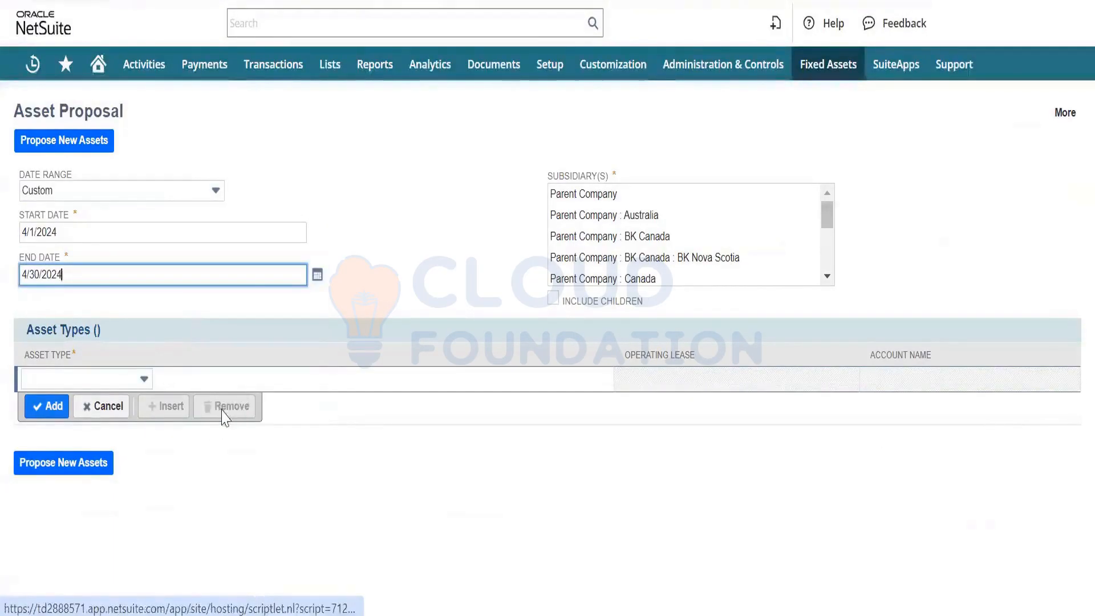
- Propose new Computer Equipment assets for the subsidiary Parent Company : United States - West, and refresh the FAM Process Status
left_click(456, 238)
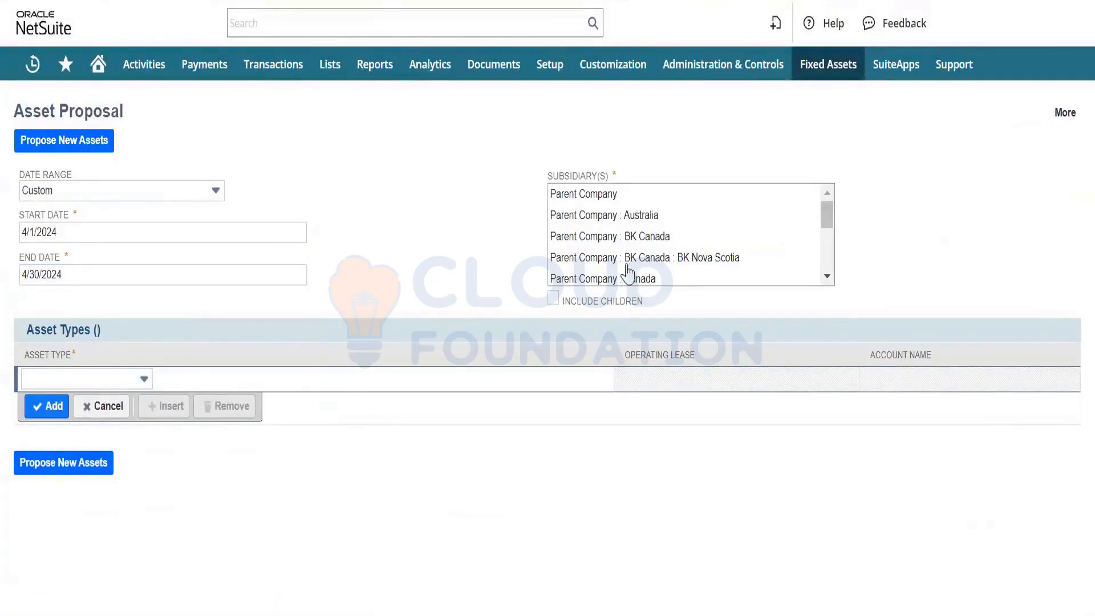
scroll(633, 245, "down", 5)
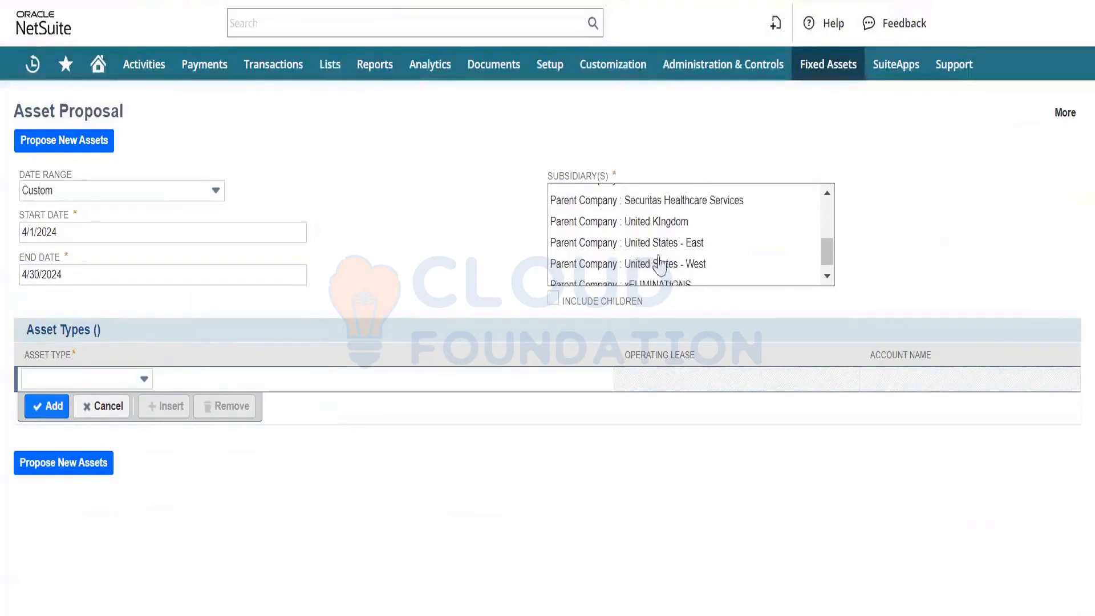
left_click(676, 265)
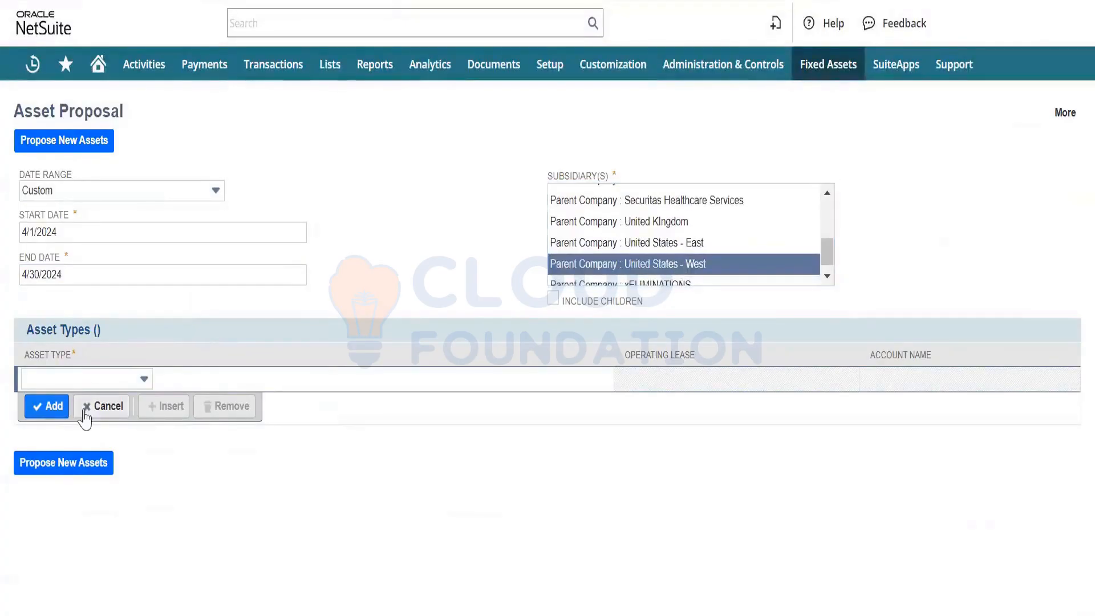
left_click(100, 378)
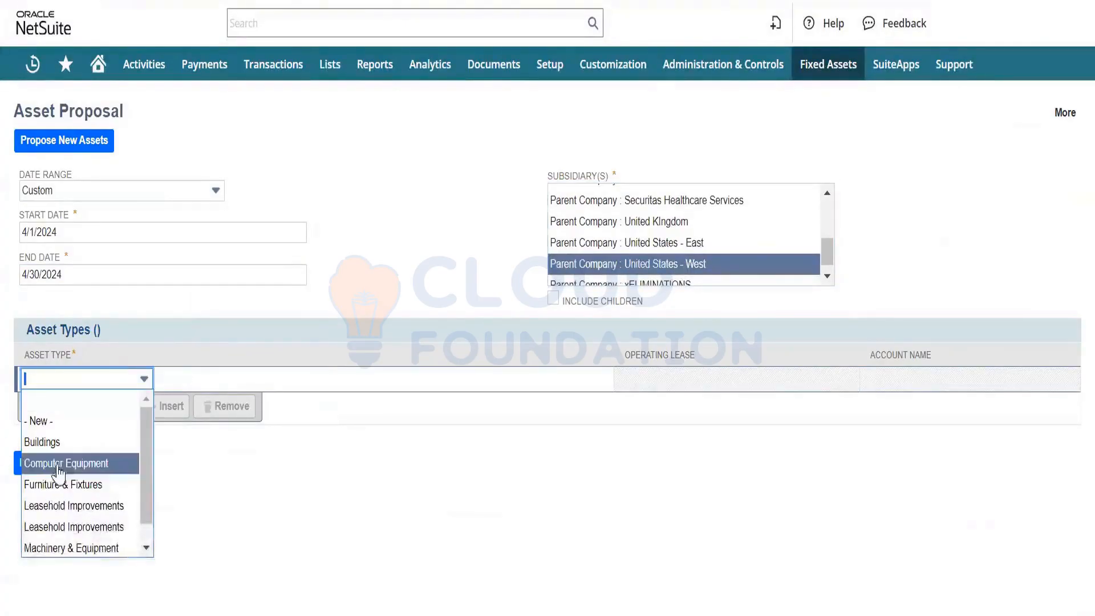
key("Return")
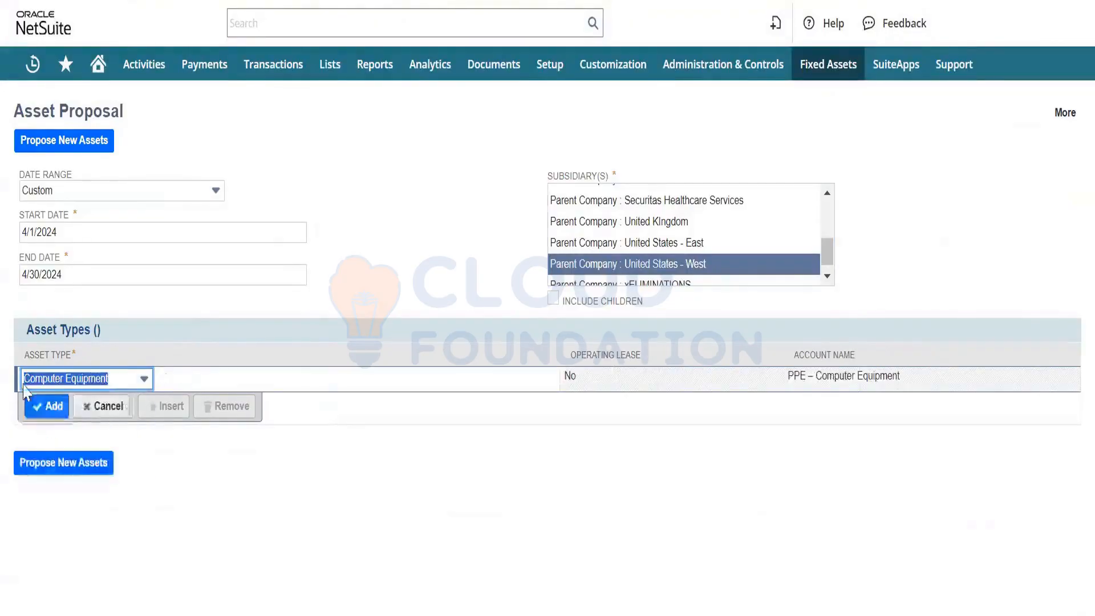
left_click(46, 427)
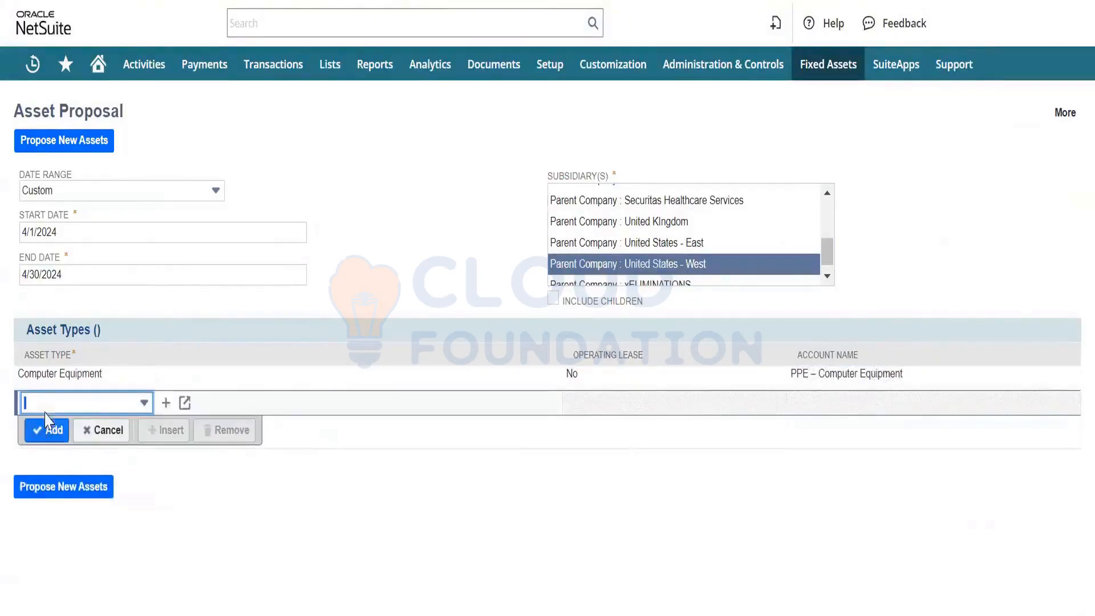
left_click(60, 147)
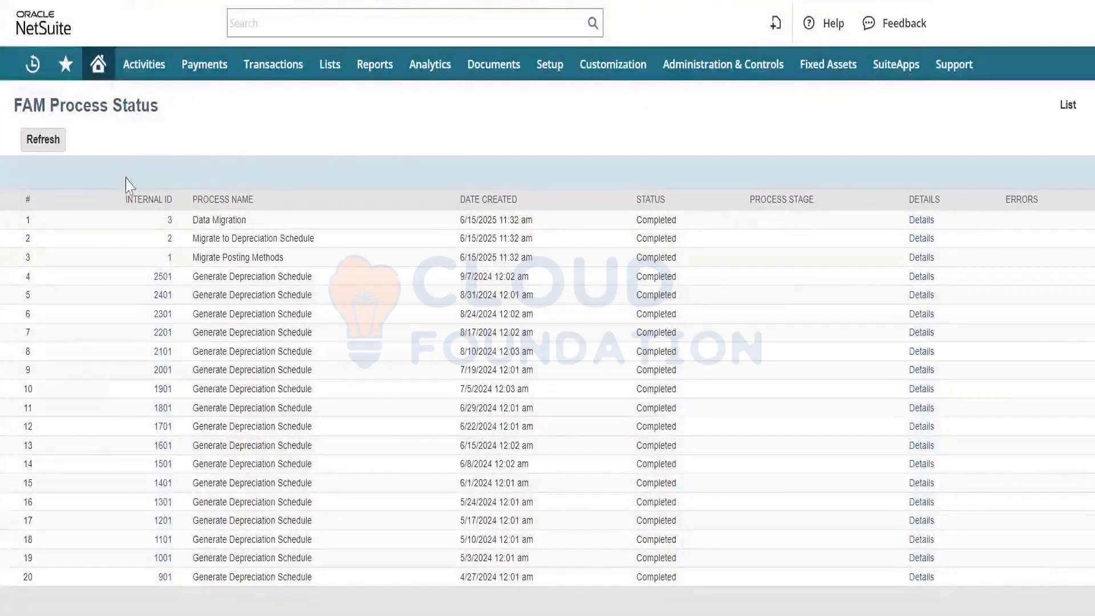
left_click(57, 141)
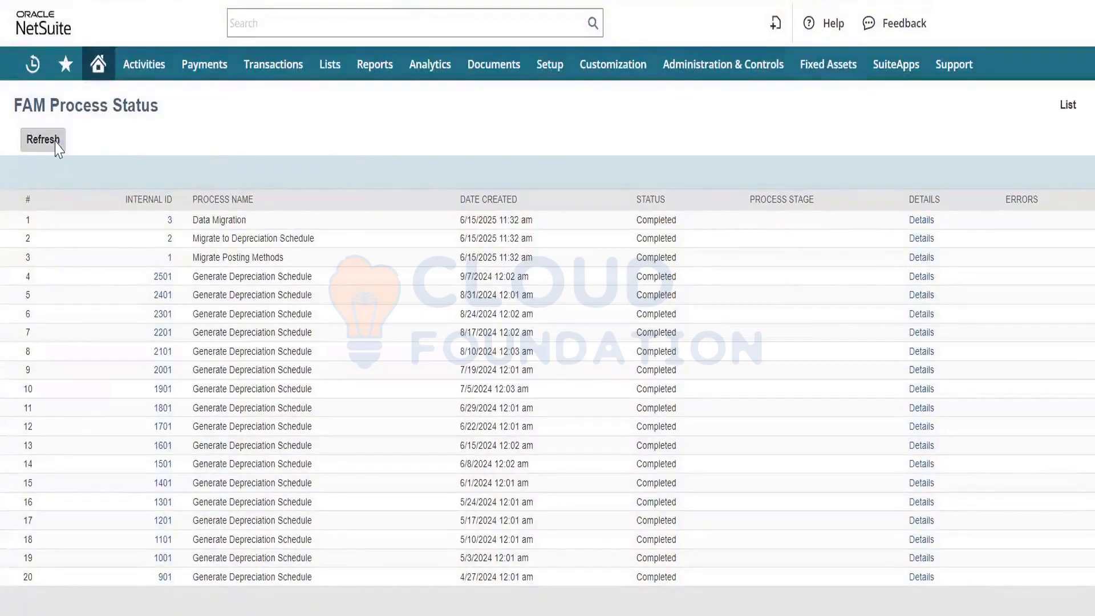
left_click(56, 146)
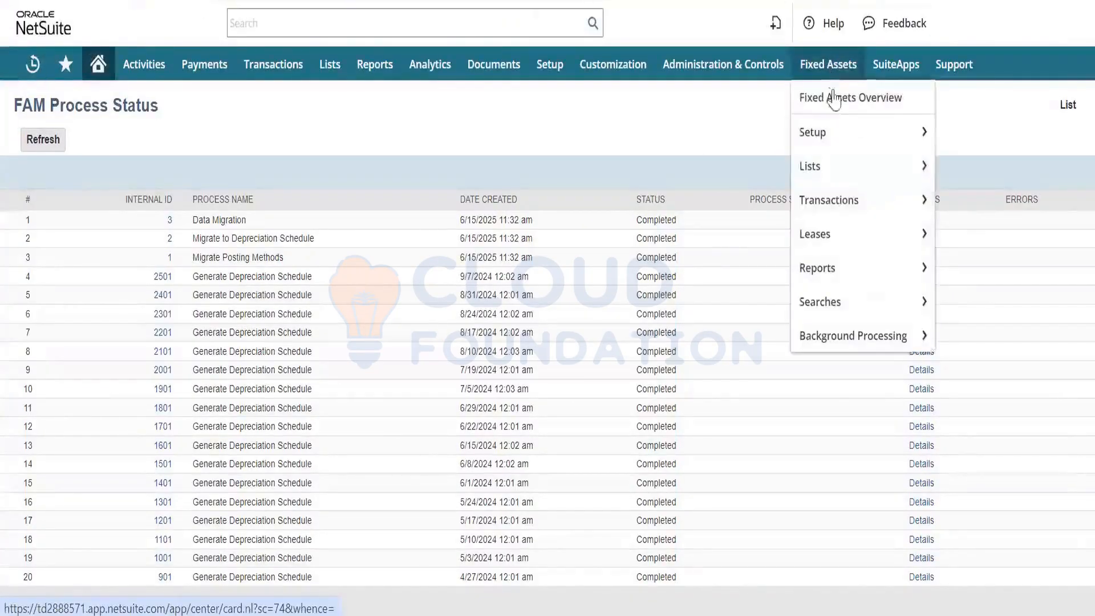
- Open the fixed assets System Setup separately, show its sections as tabs, and examine the General settings for posting on location, class and department changes
mouse_move(843, 191)
mouse_move(850, 130)
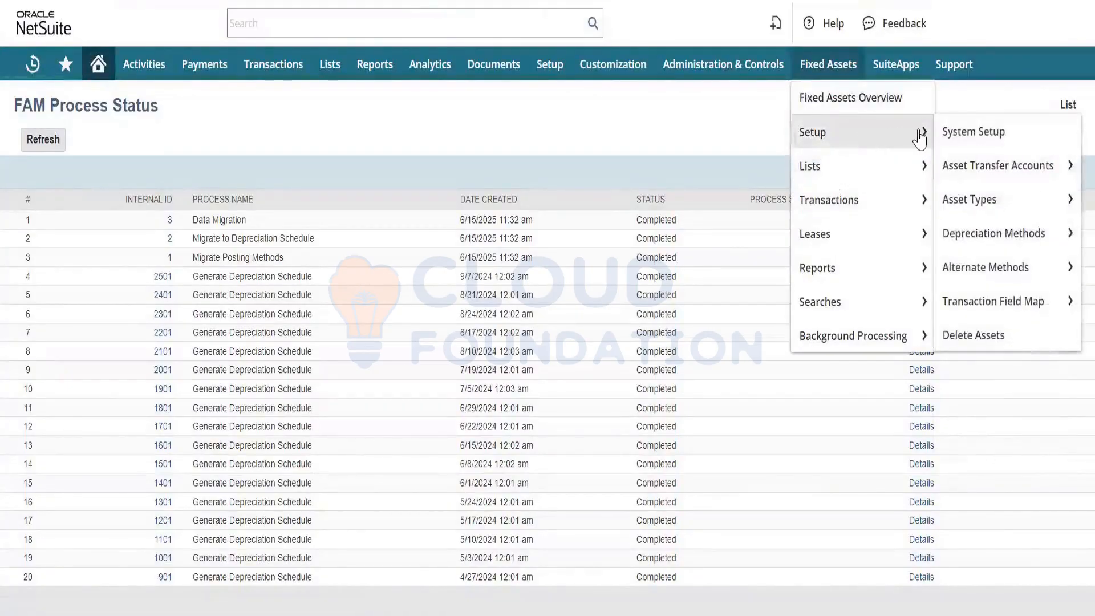
right_click(969, 131)
left_click(808, 148)
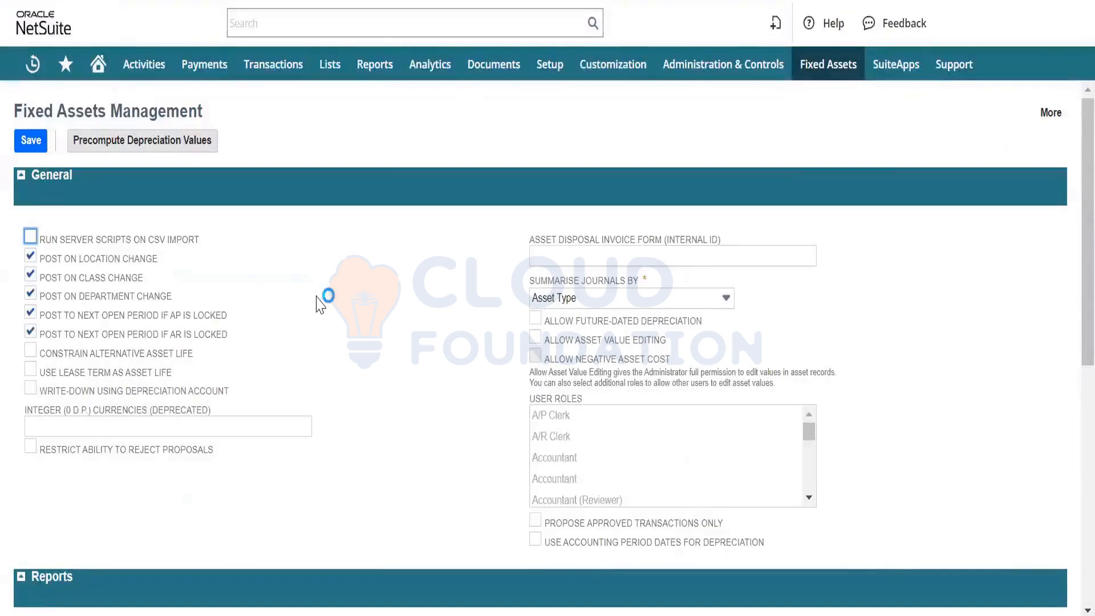
scroll(320, 304, "down", 1)
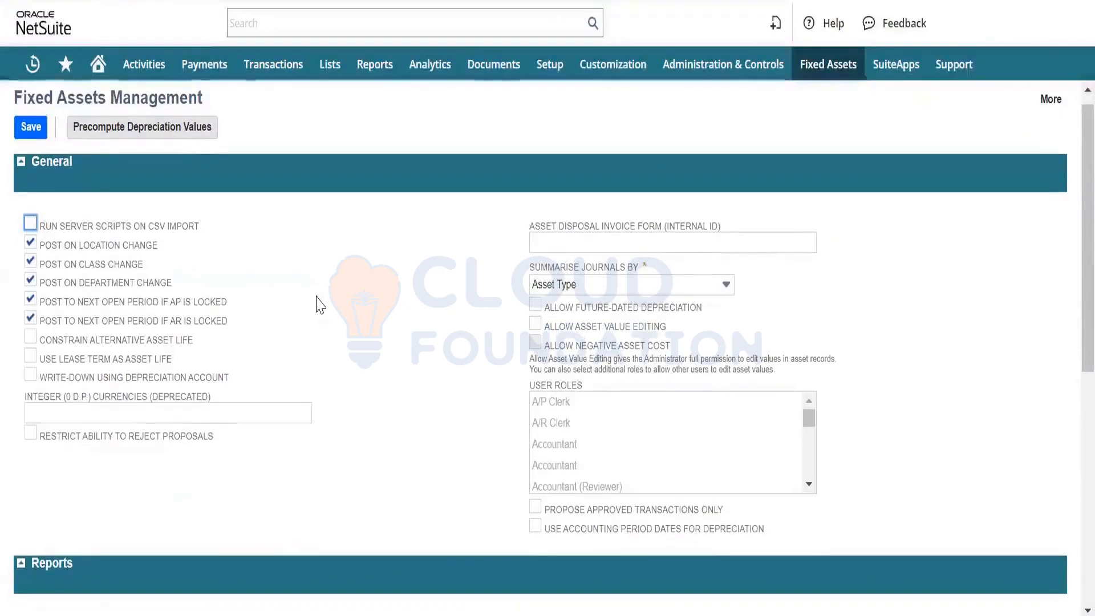
scroll(320, 304, "down", 2)
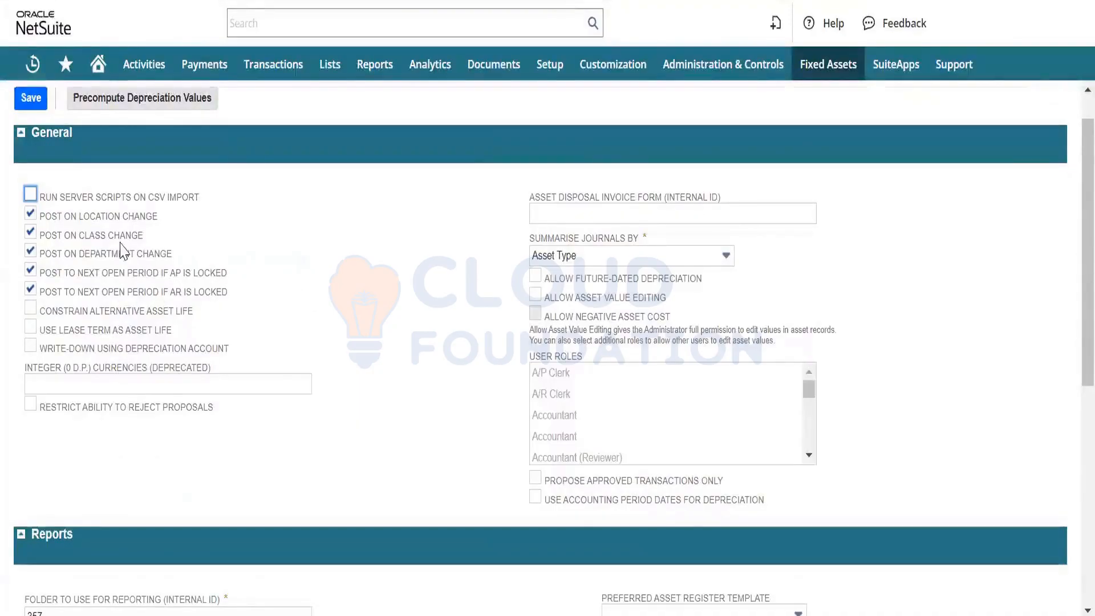
scroll(989, 159, "up", 1)
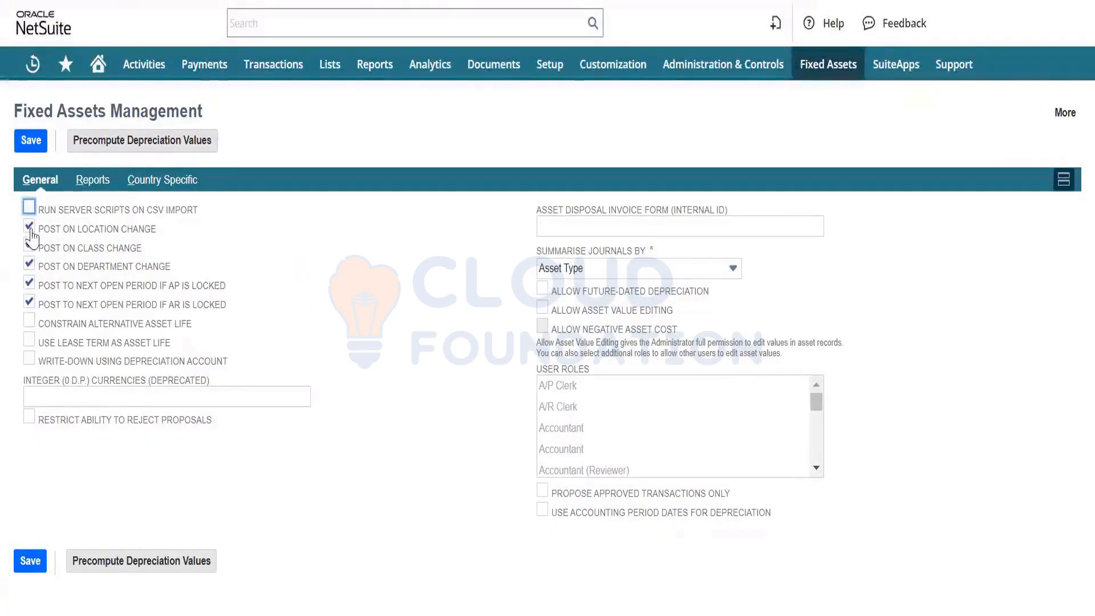
left_click(28, 262)
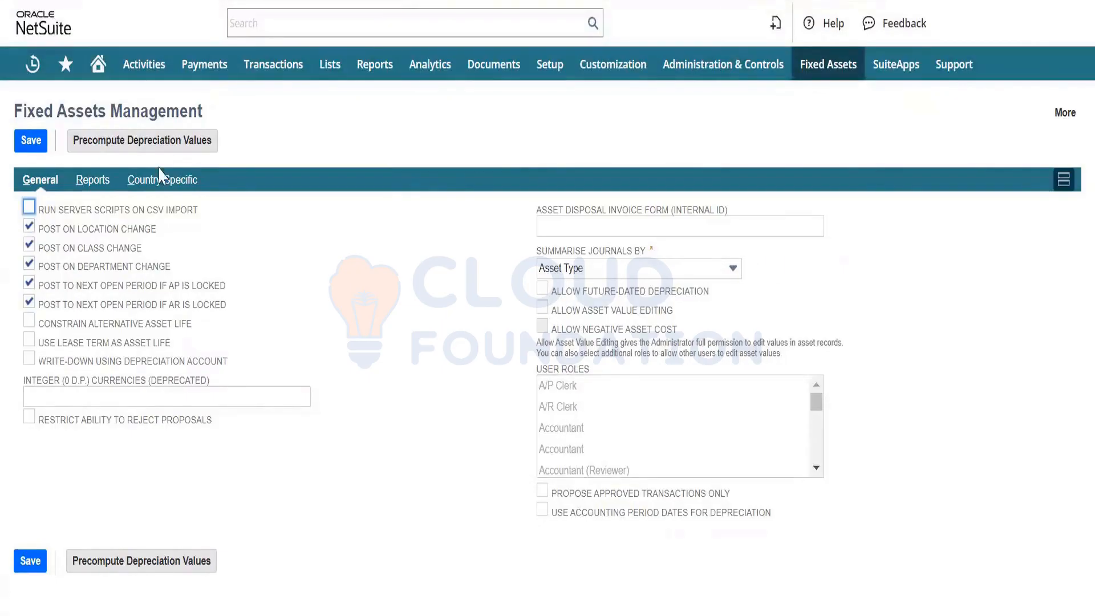
left_click(174, 179)
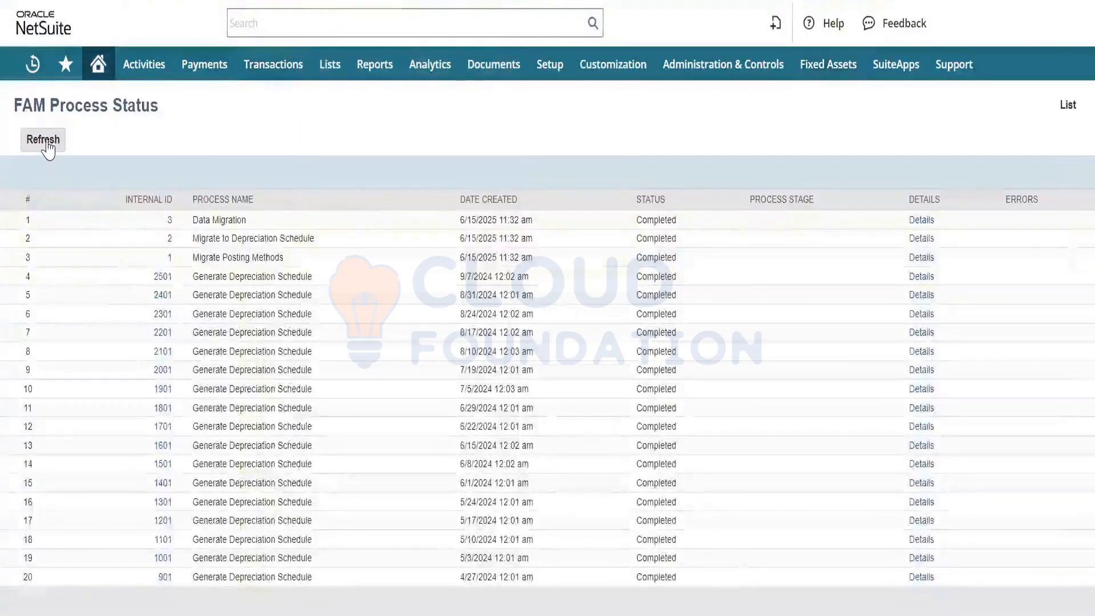
- Refresh the FAM Process Status and look through the full FAM Process List for the proposal process created 4/2/2024 6:40 pm
left_click(47, 143)
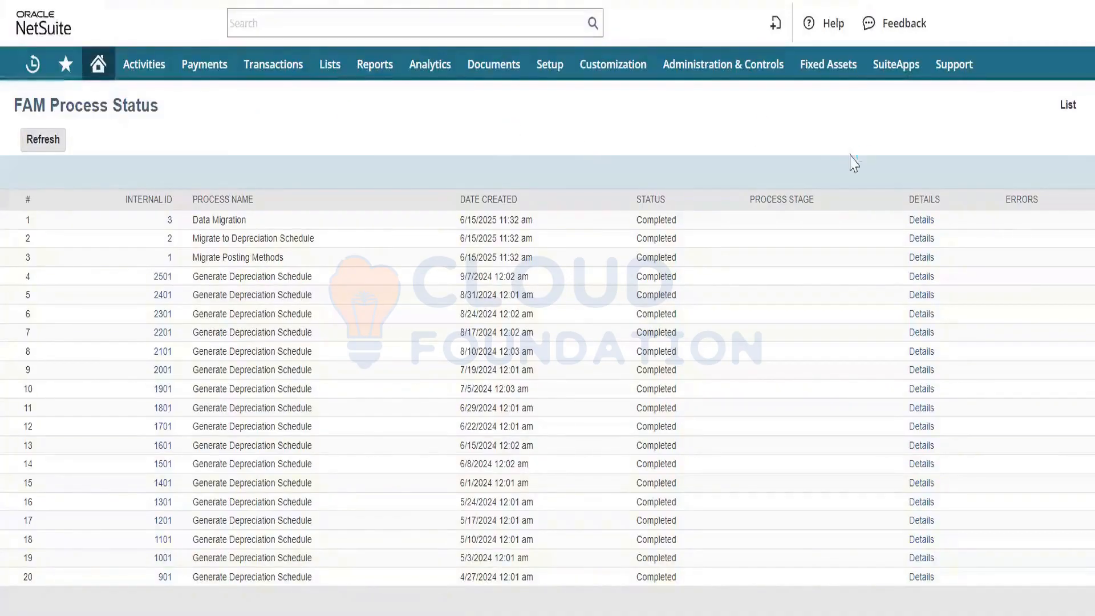
left_click(1067, 106)
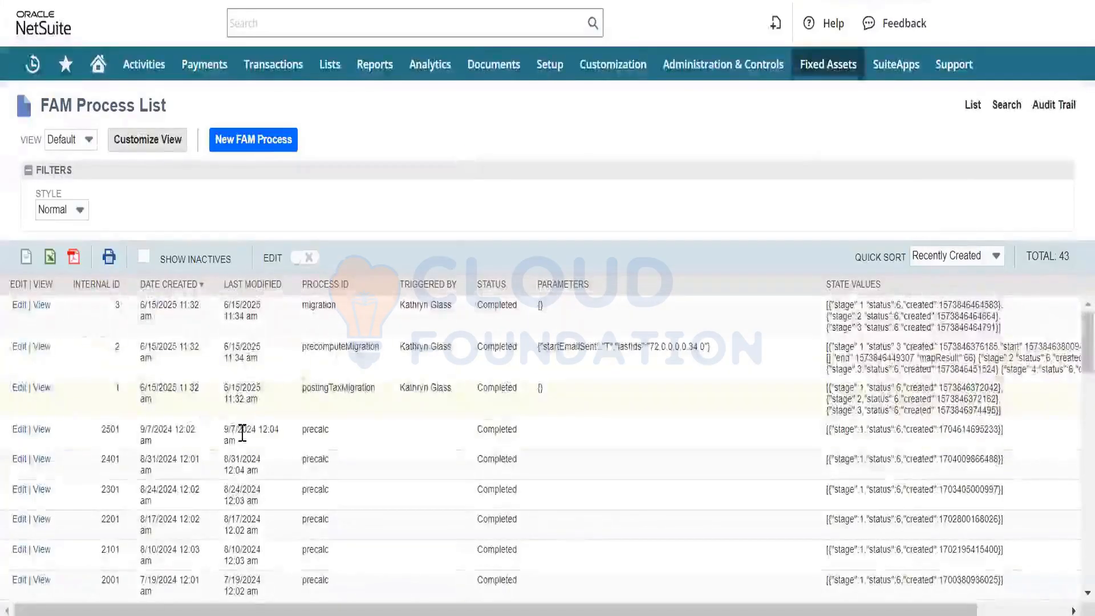
scroll(243, 433, "down", 5)
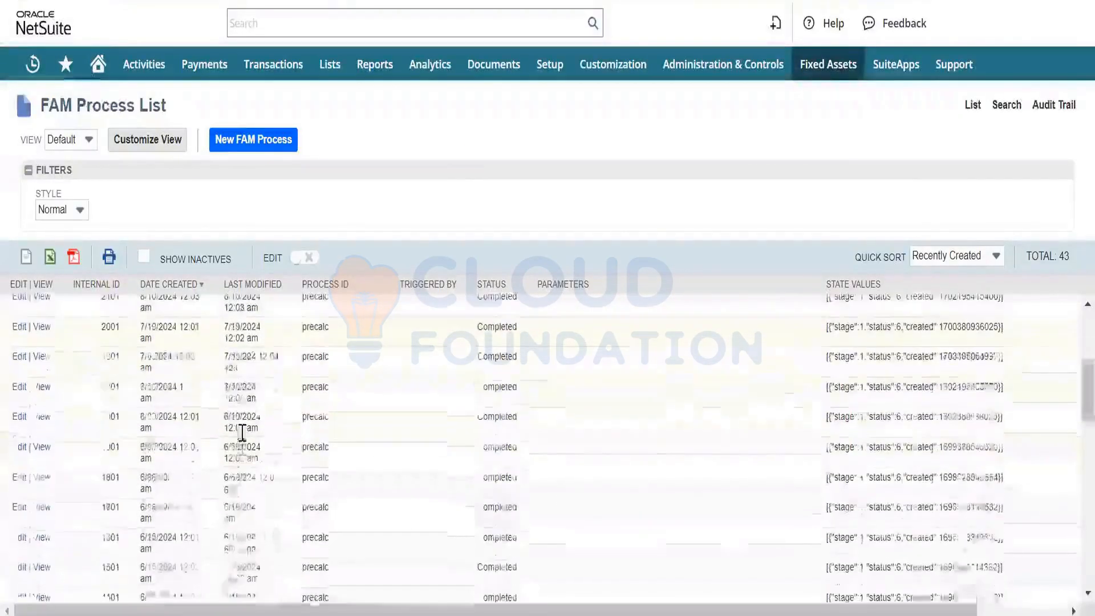
scroll(243, 434, "down", 3)
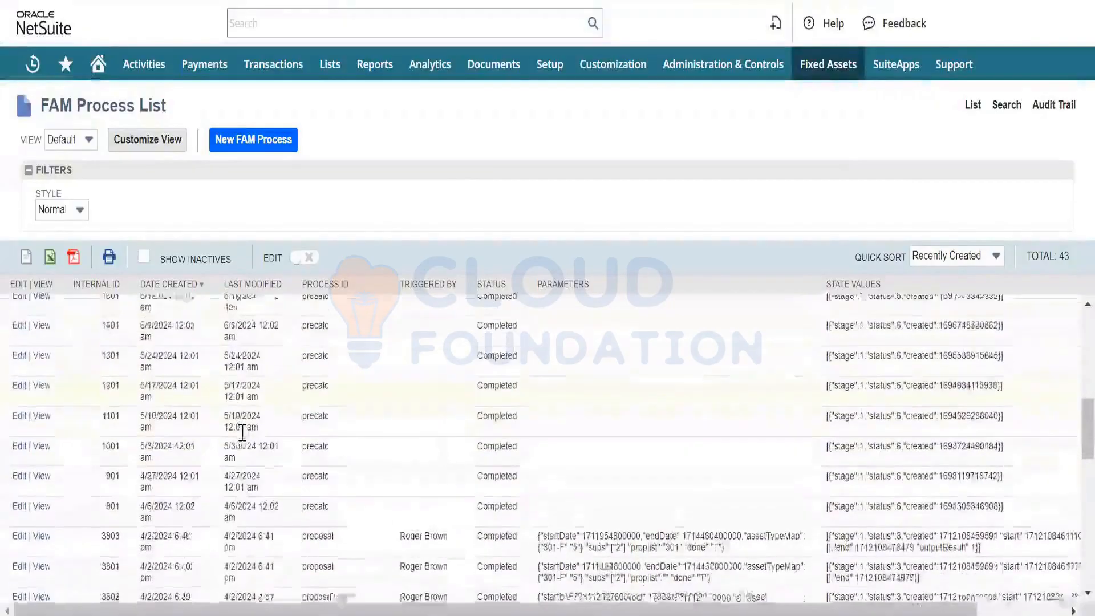
scroll(242, 434, "down", 2)
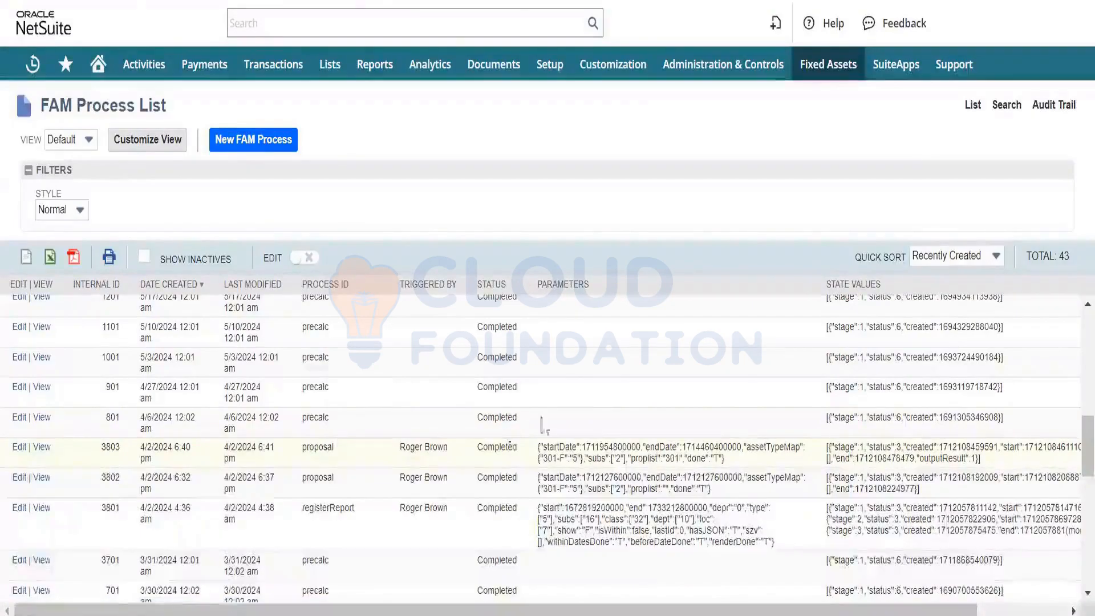
scroll(550, 403, "up", 5)
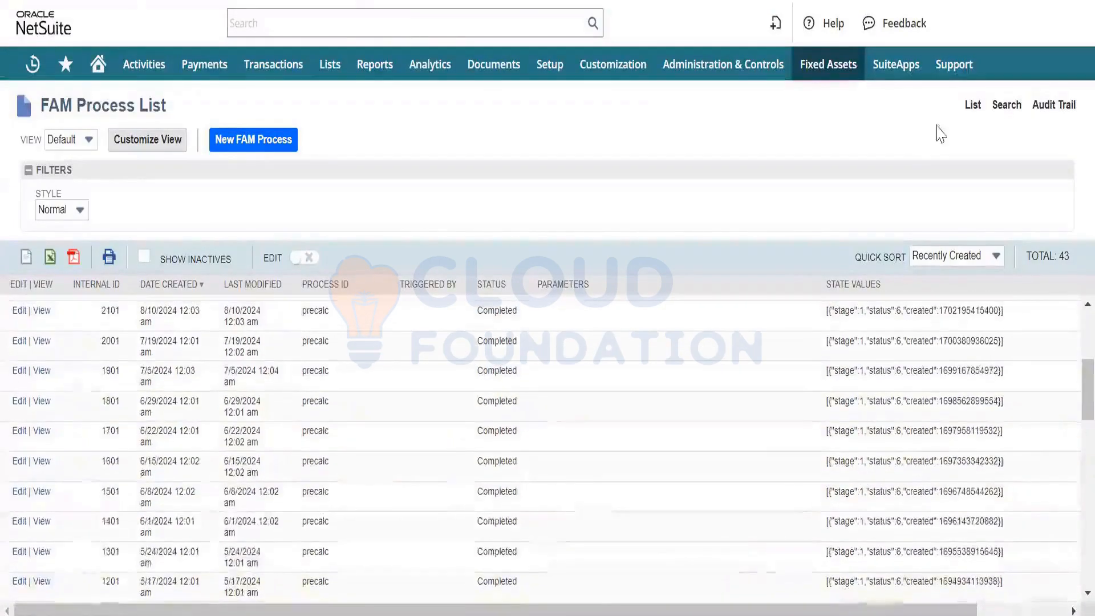
- Open the Manage Asset Proposal page and mark proposal 301, the Dell 14" Laptop line from Bill #Fixed Asset
mouse_move(820, 76)
mouse_move(832, 136)
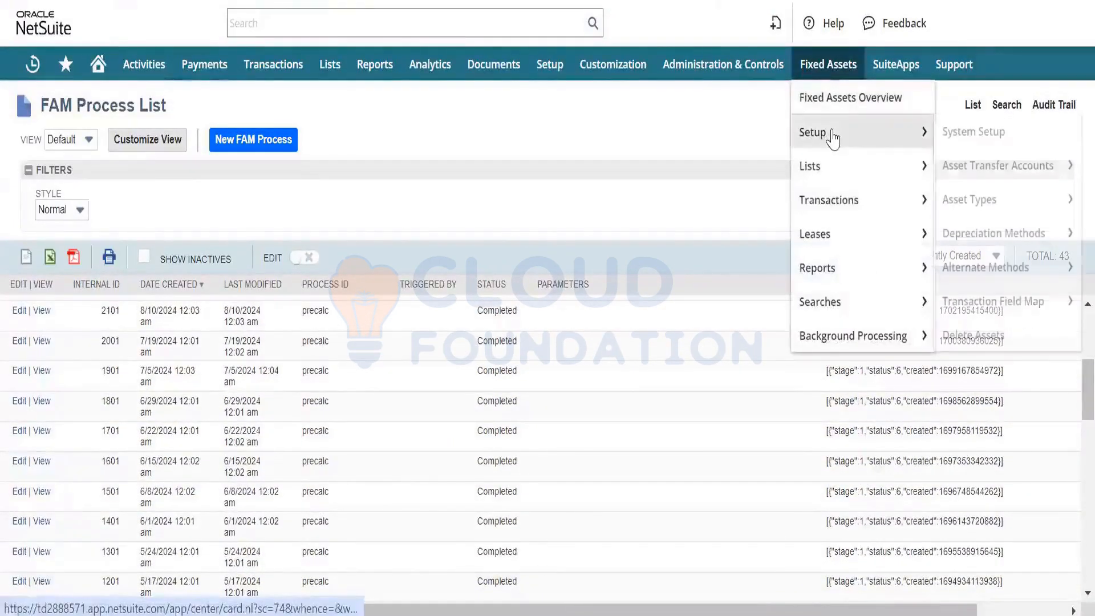
mouse_move(835, 199)
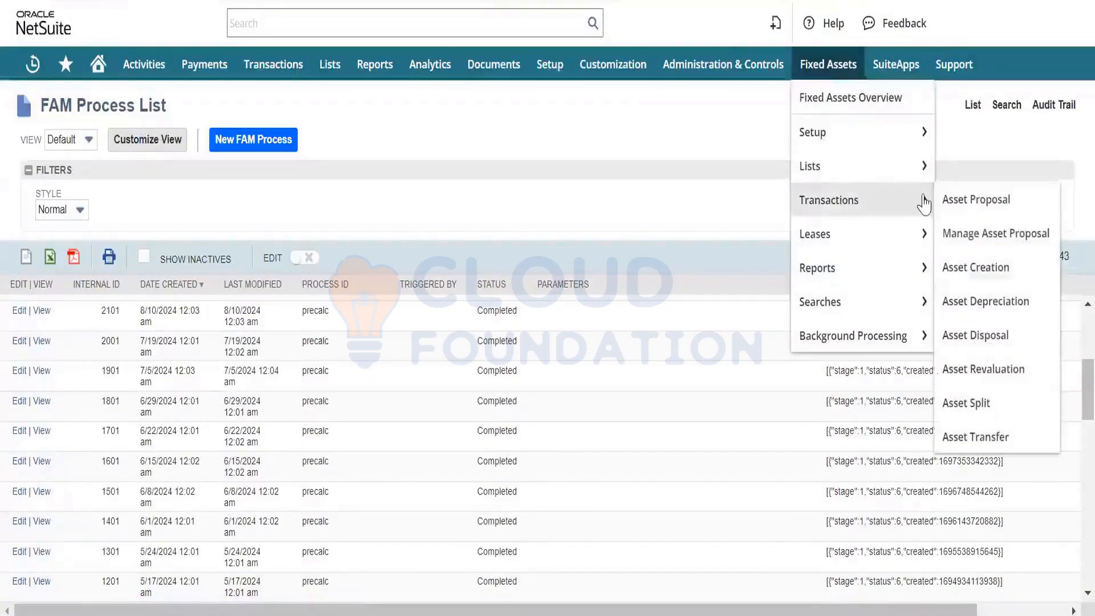
left_click(997, 247)
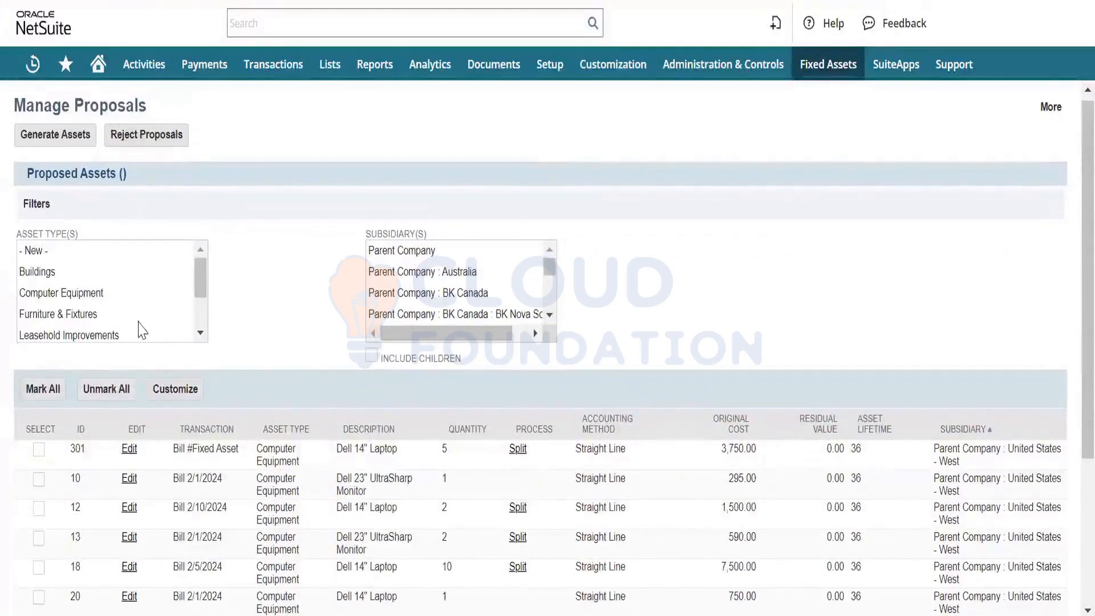
left_click(38, 450)
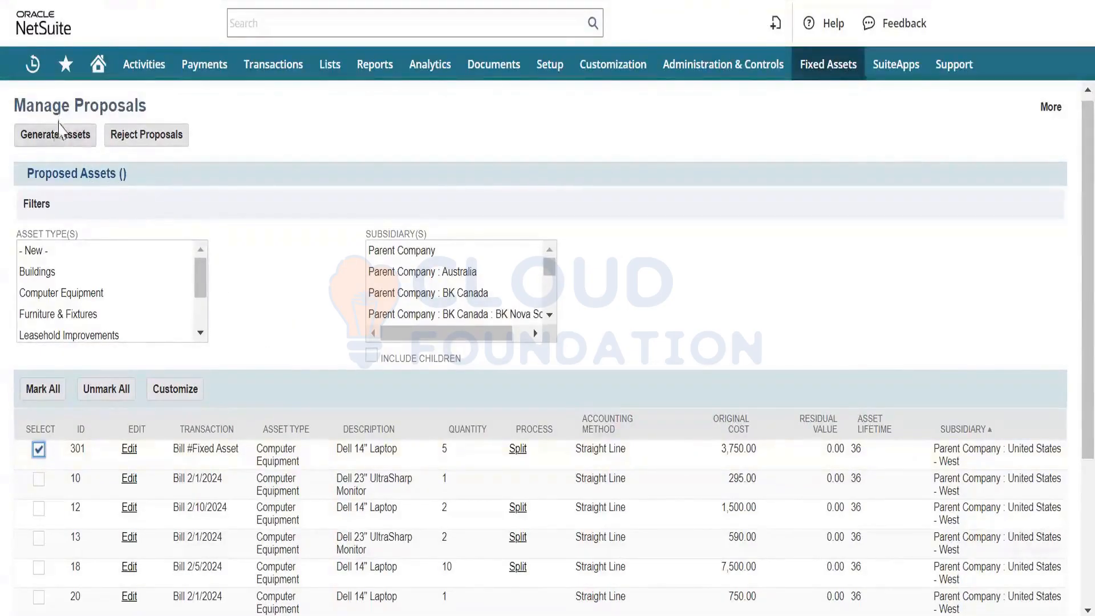
left_click(77, 144)
left_click(57, 139)
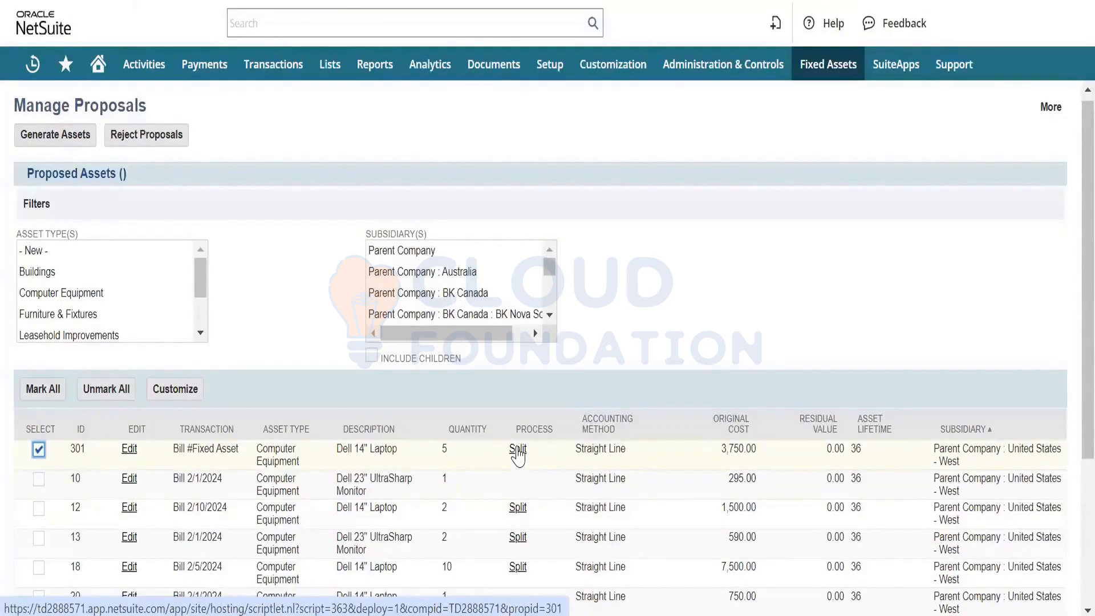
- Split the remaining quantity and cost of proposal 301 into individual proposal records, and refresh the process status
left_click(517, 451)
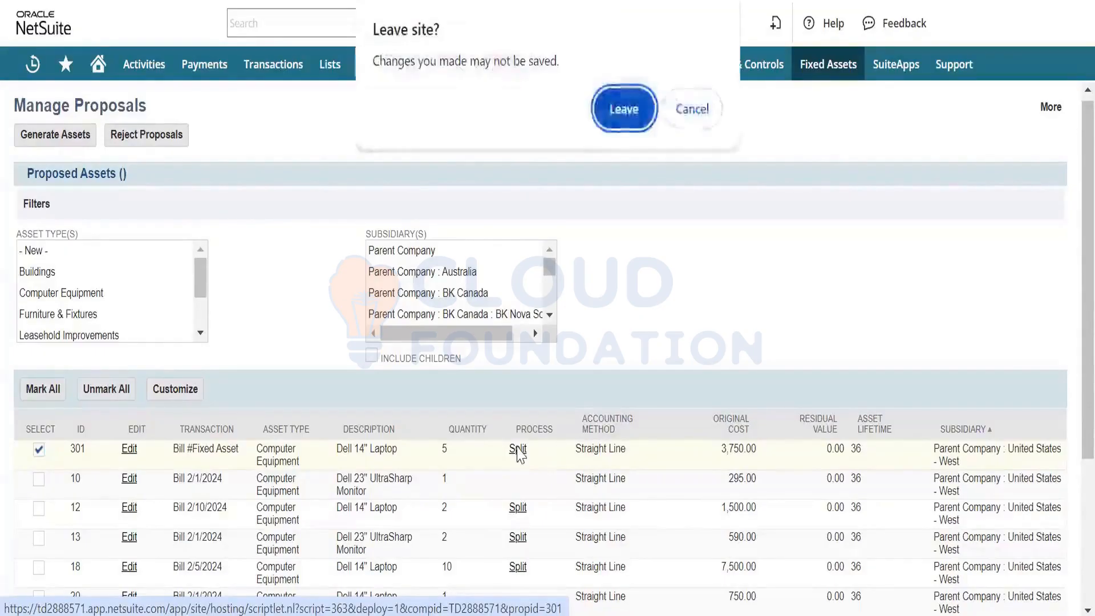
left_click(617, 120)
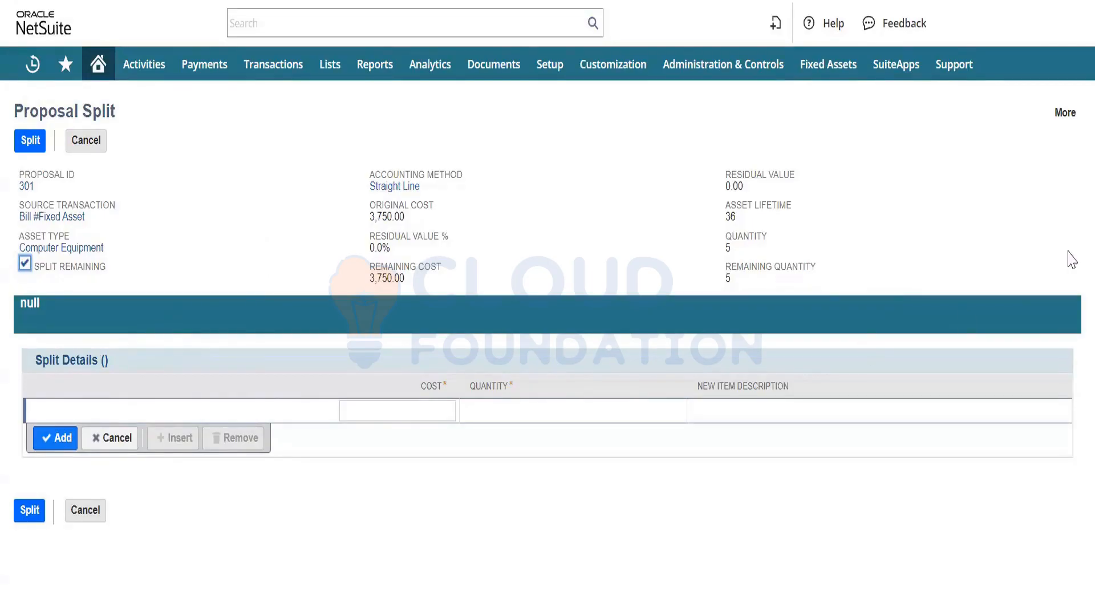
left_click(1066, 312)
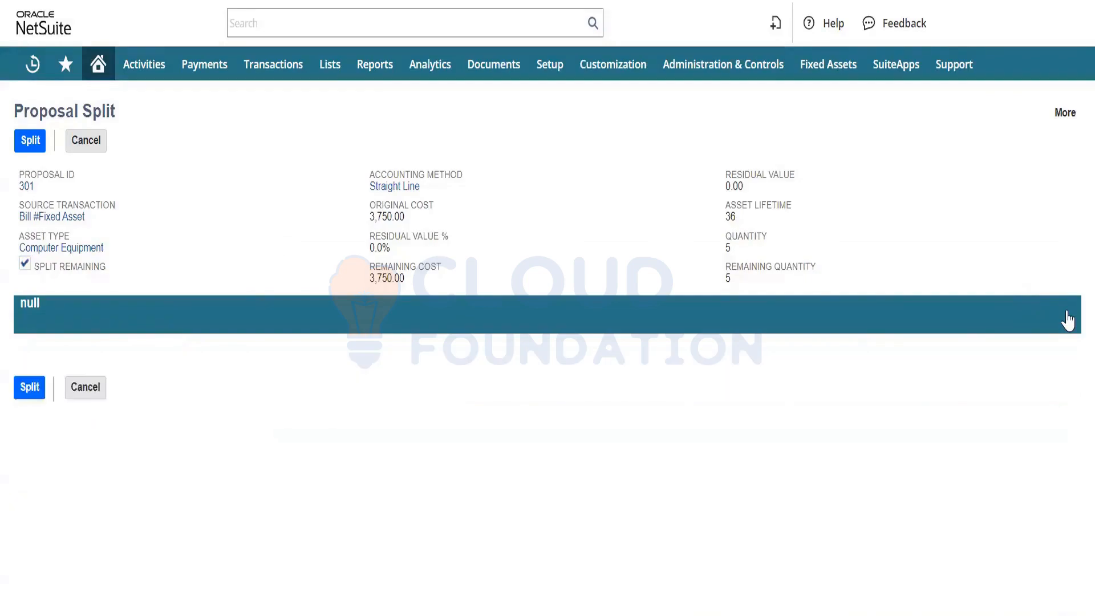
left_click(1067, 318)
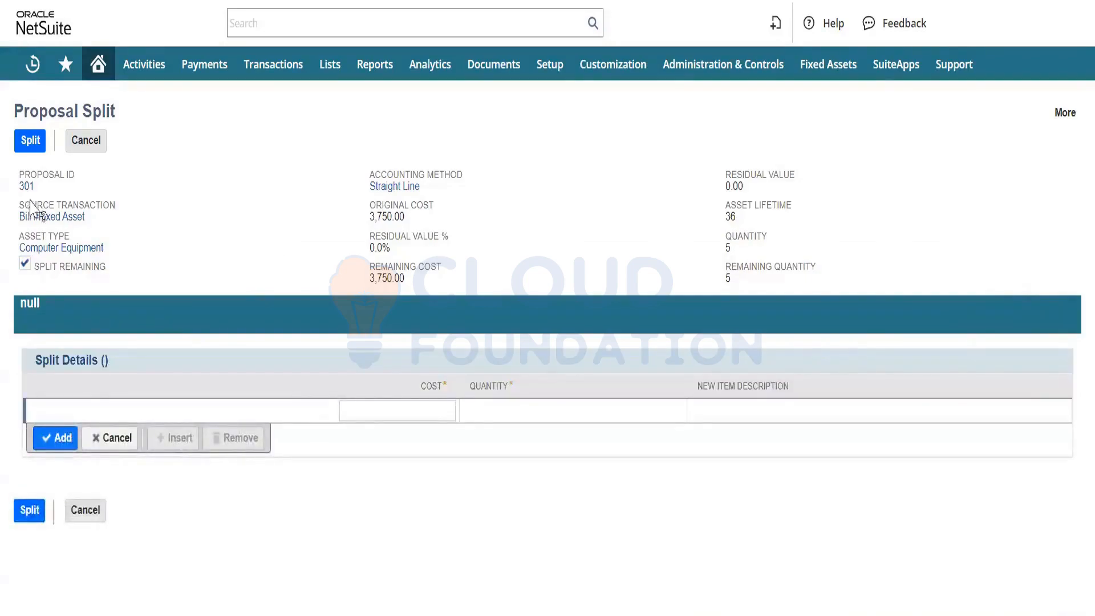
left_click(25, 145)
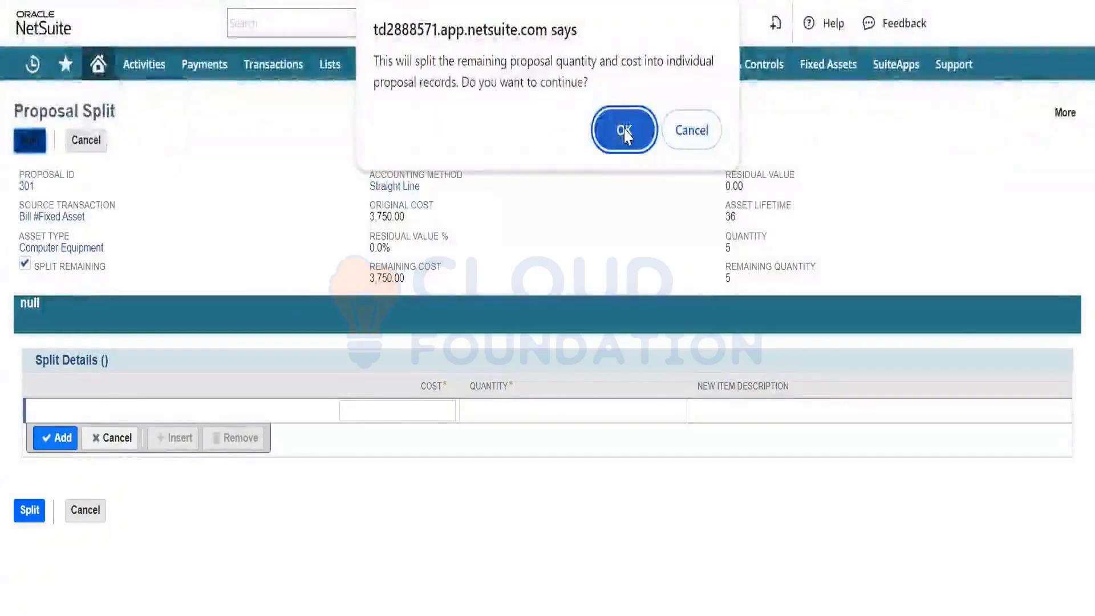
left_click(624, 131)
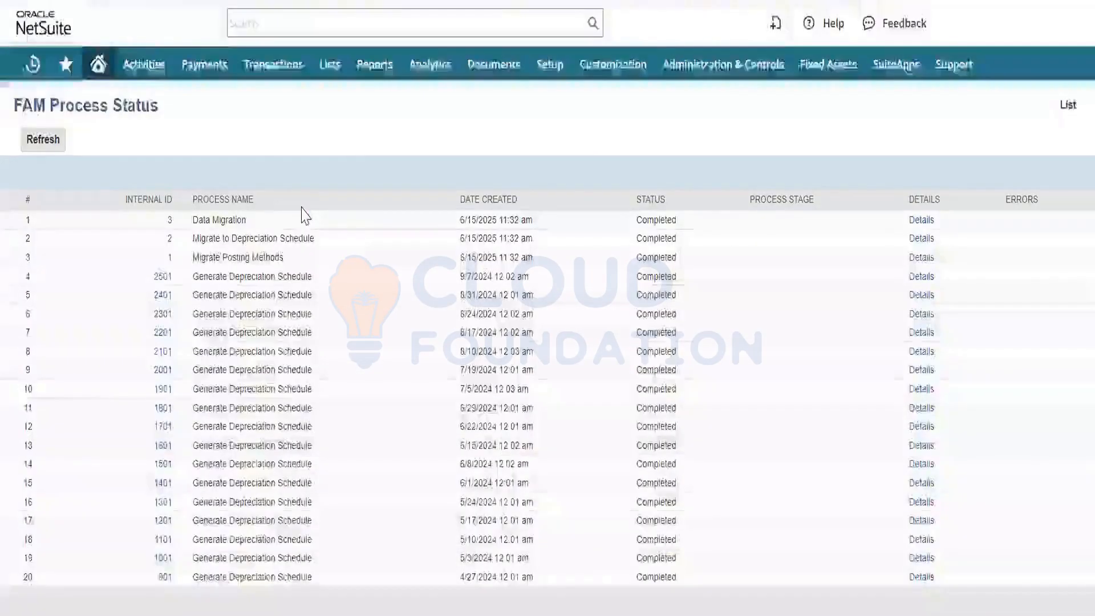
left_click(36, 141)
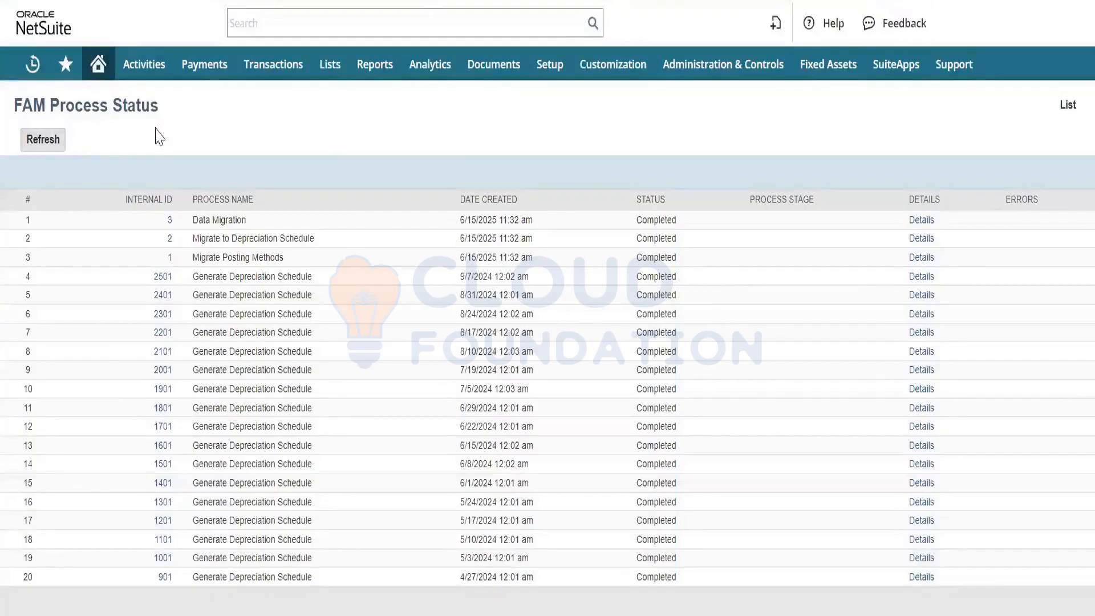
left_click(38, 147)
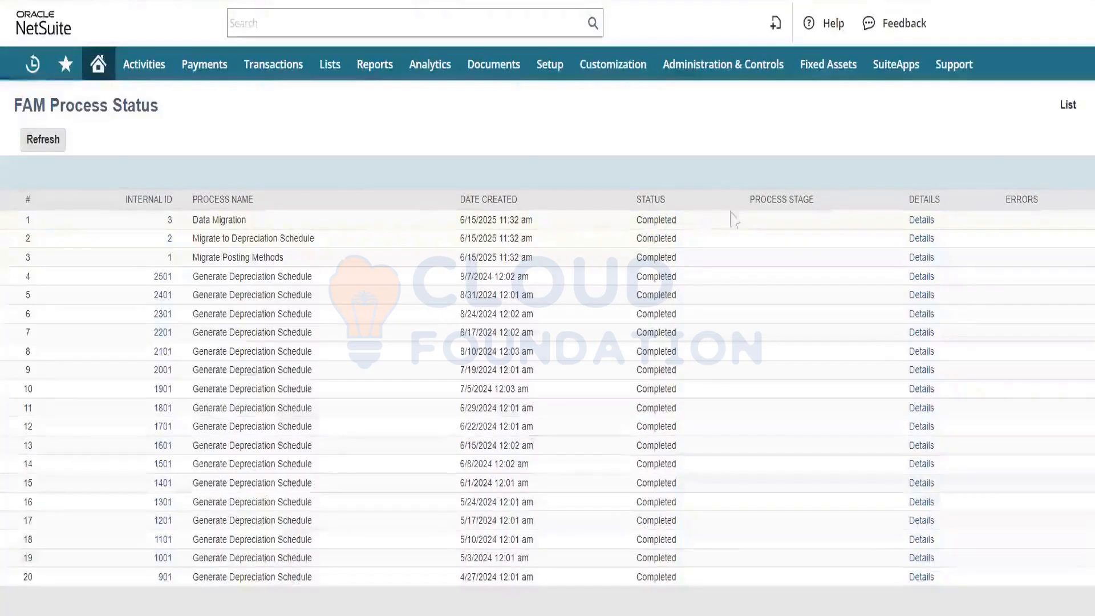
- Refresh the FAM Process Status for the split and return to the Manage Asset Proposal page
left_click(43, 147)
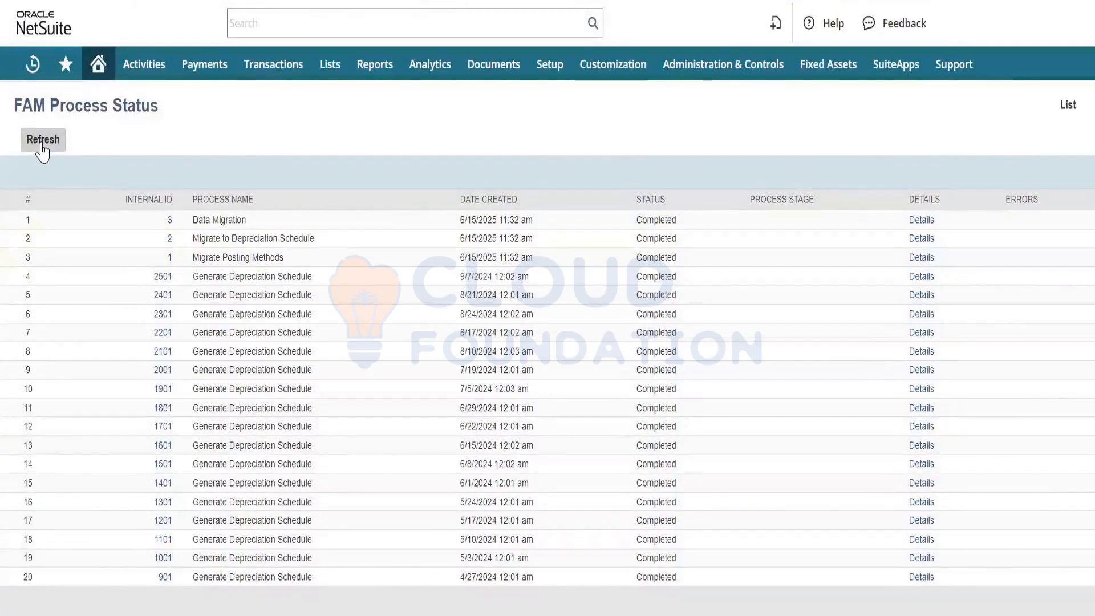
left_click(43, 150)
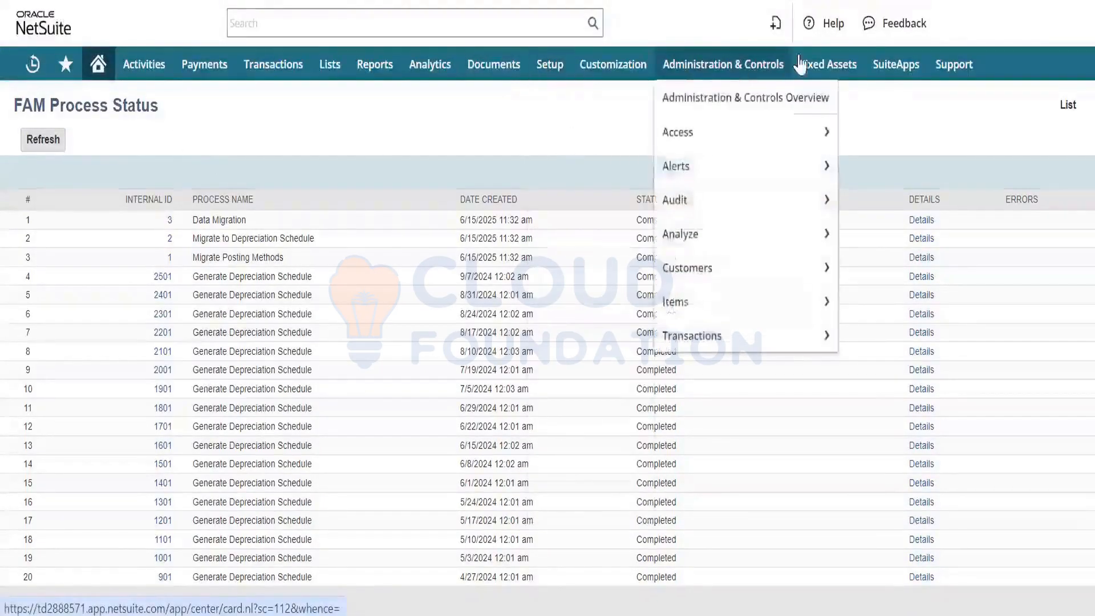
mouse_move(822, 64)
mouse_move(838, 140)
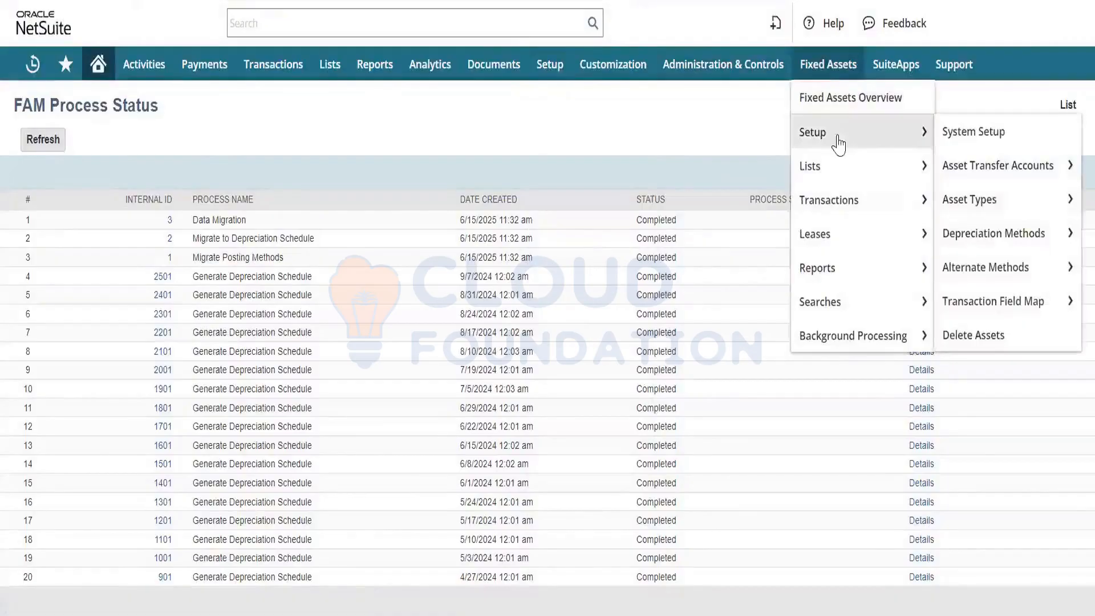
mouse_move(848, 200)
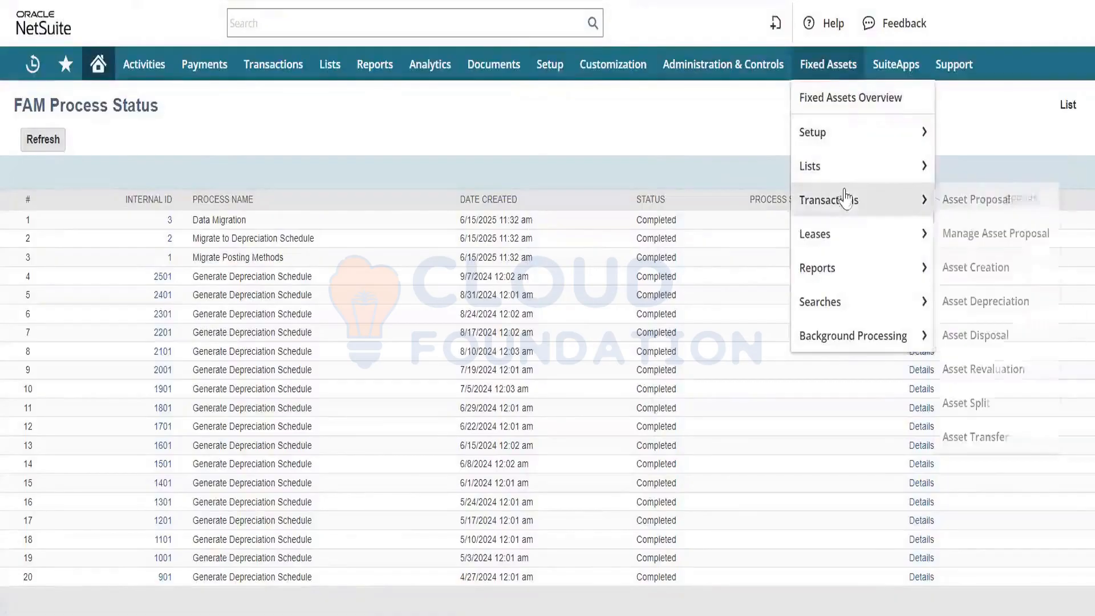
left_click(979, 234)
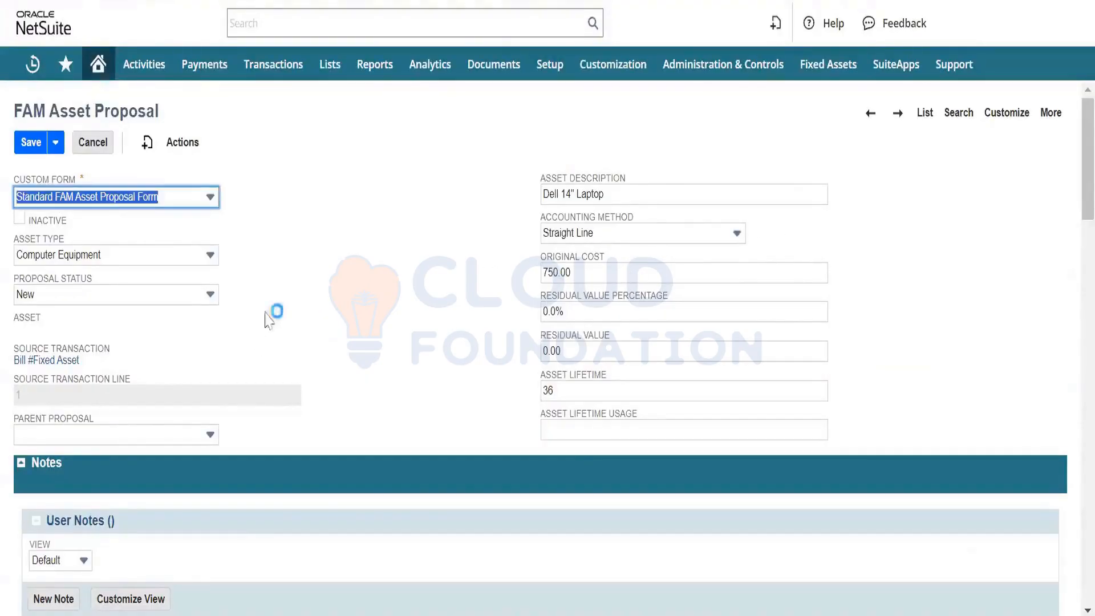
- Review the edit form of a split Dell 14" Laptop proposal from Bill #Fixed Asset and leave it without saving
scroll(268, 317, "down", 2)
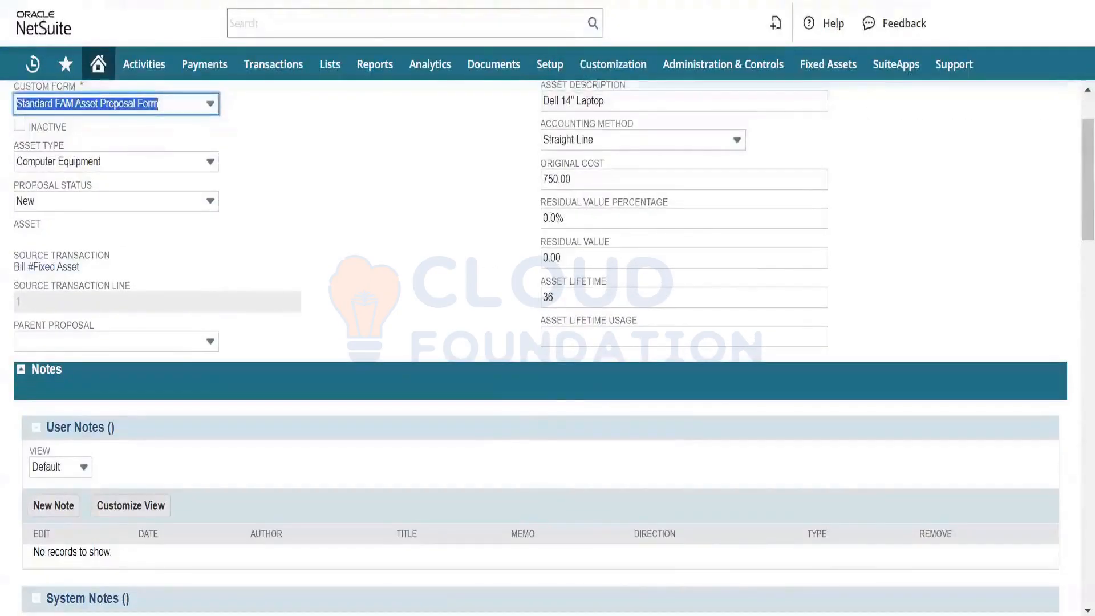
scroll(329, 248, "up", 2)
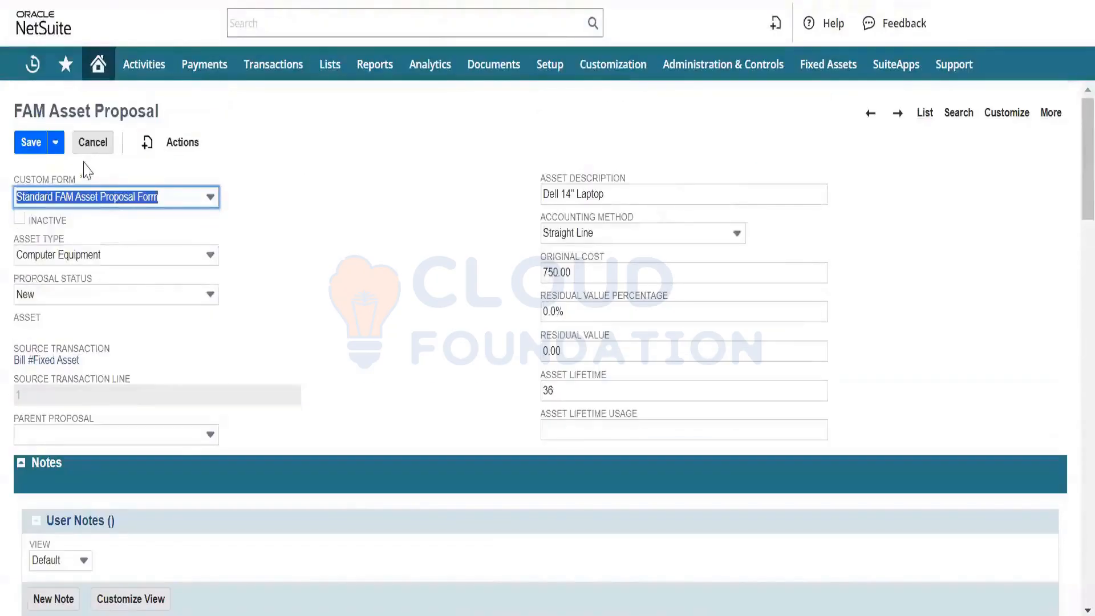
left_click(92, 143)
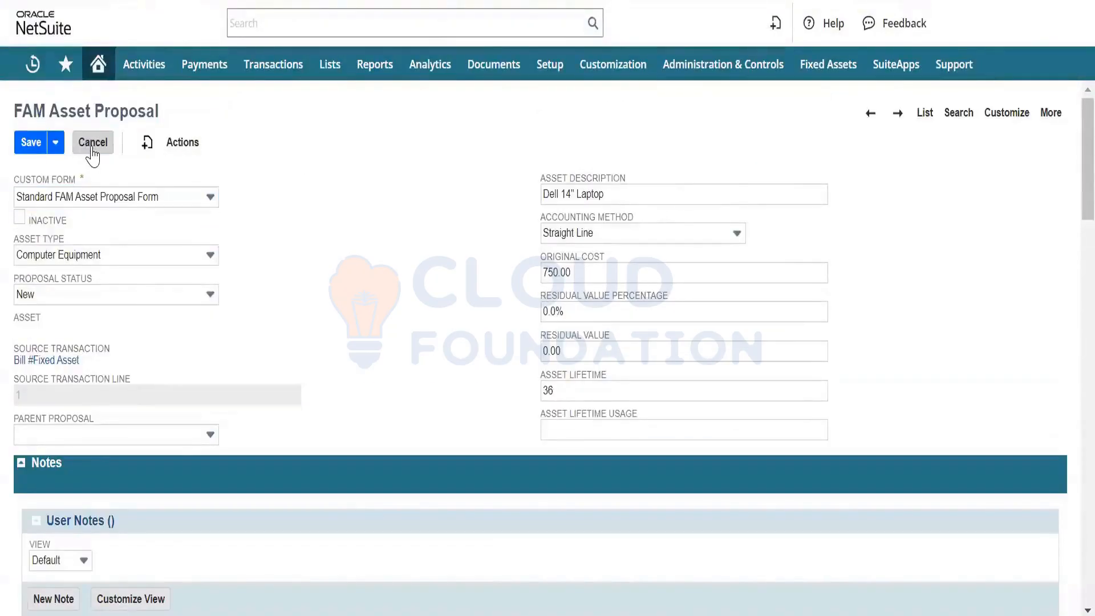
- Mark proposals 401, 402, 501, 403 and 404 from Bill #Fixed Asset and generate assets from them
scroll(235, 264, "down", 5)
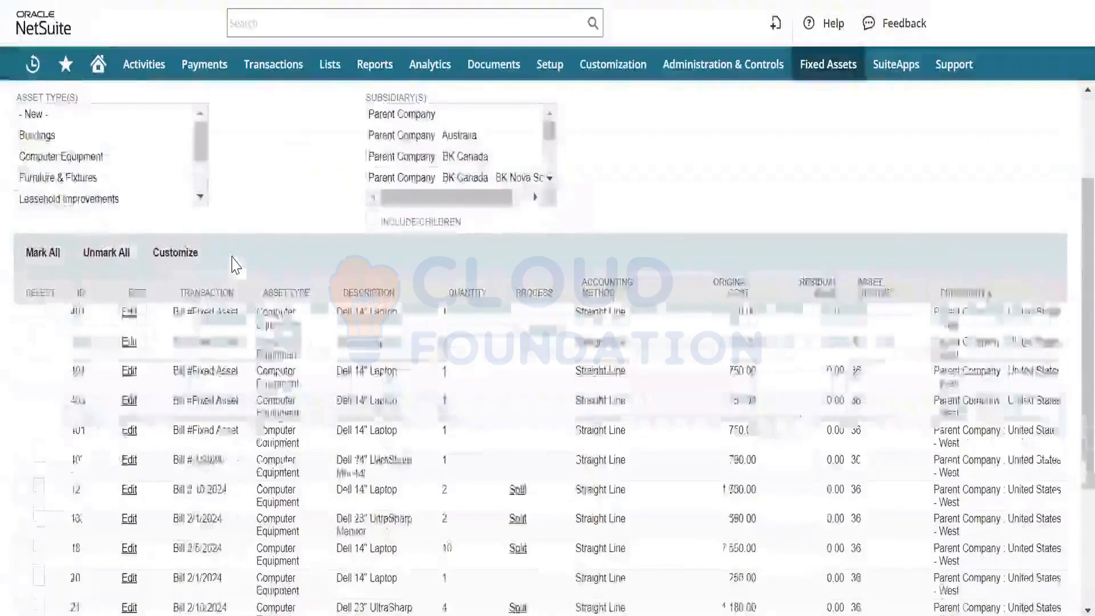
scroll(235, 264, "up", 2)
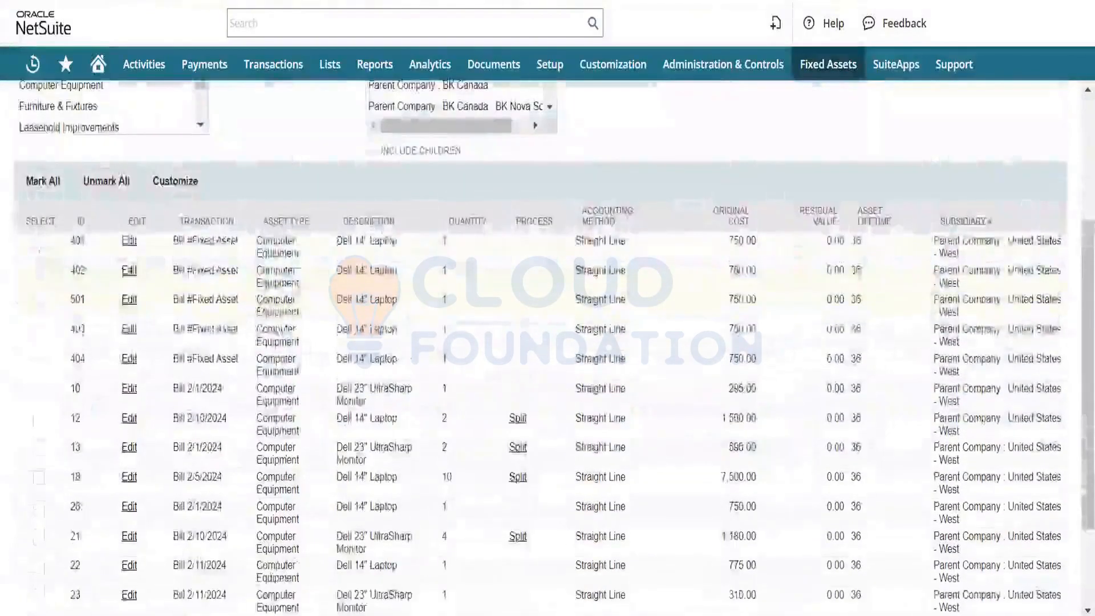
left_click(38, 242)
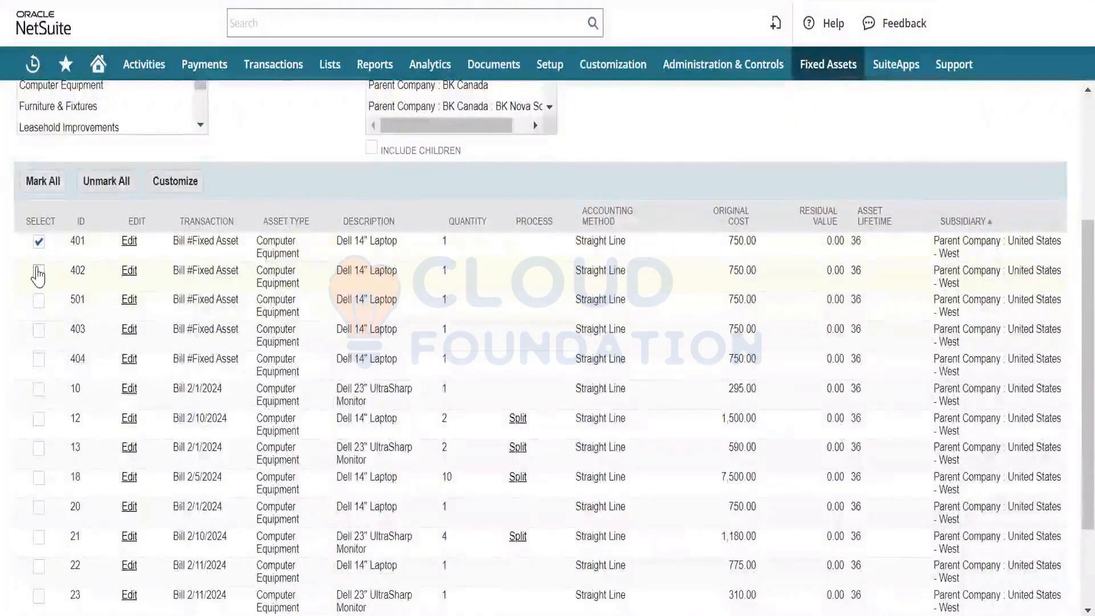
left_click(38, 271)
left_click(38, 301)
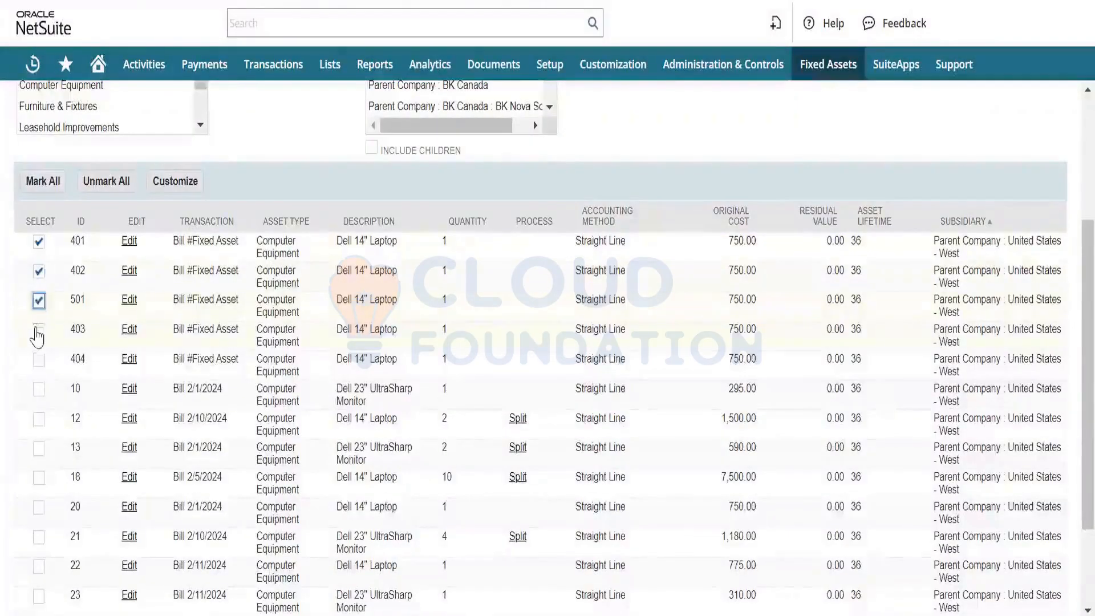
left_click(38, 330)
left_click(38, 360)
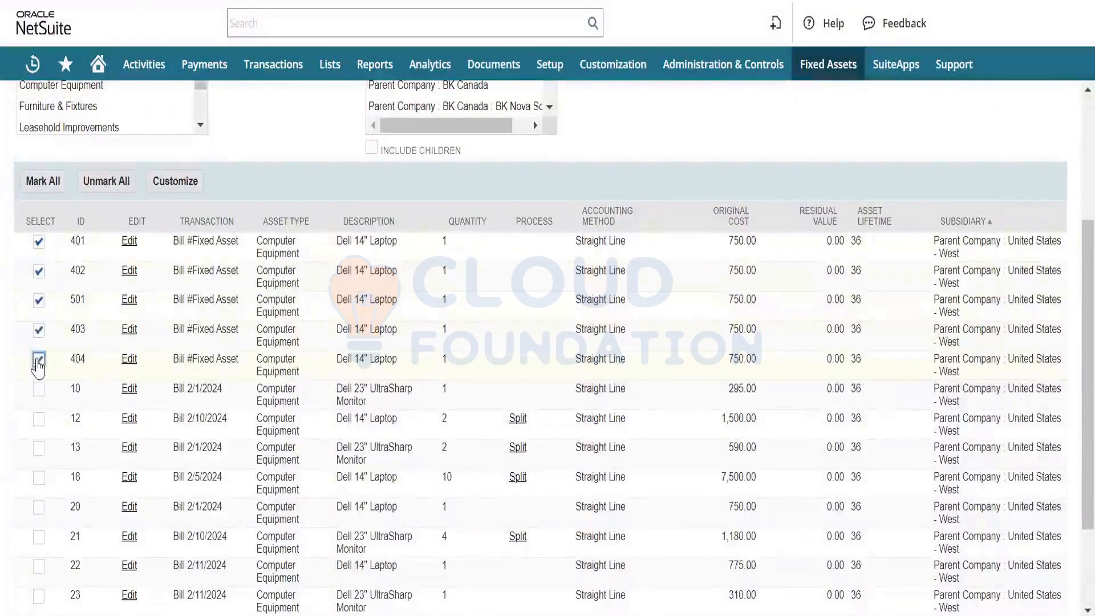
scroll(260, 255, "up", 4)
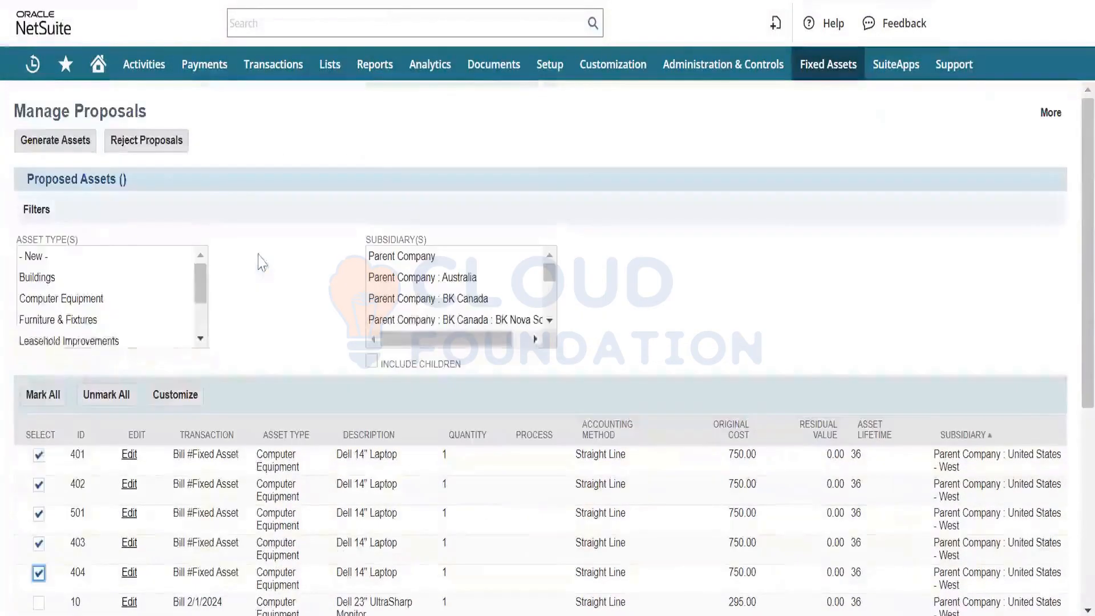
left_click(47, 145)
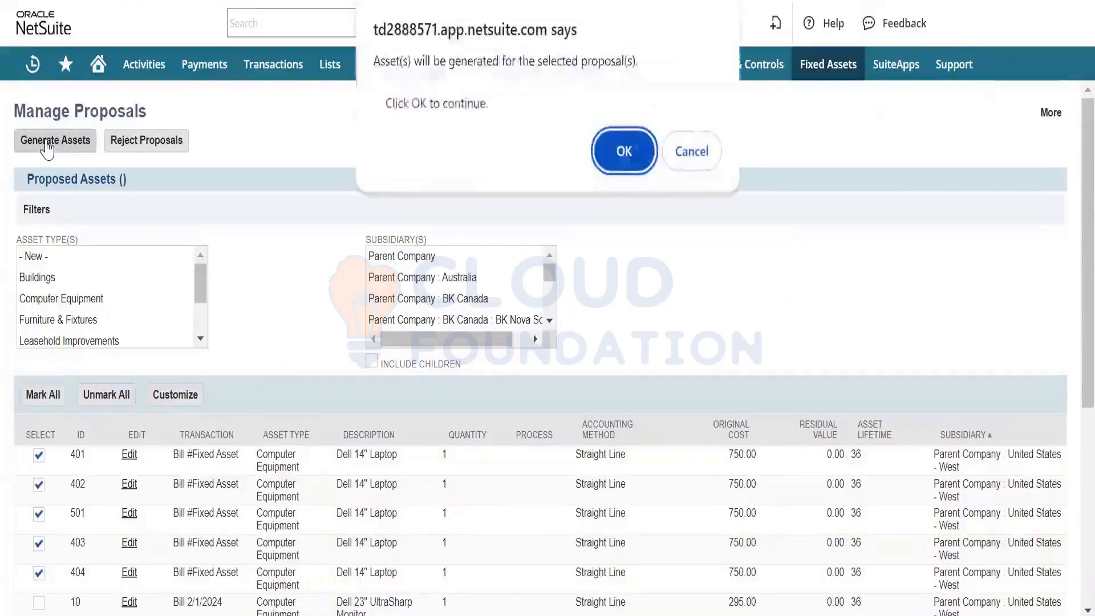
left_click(635, 152)
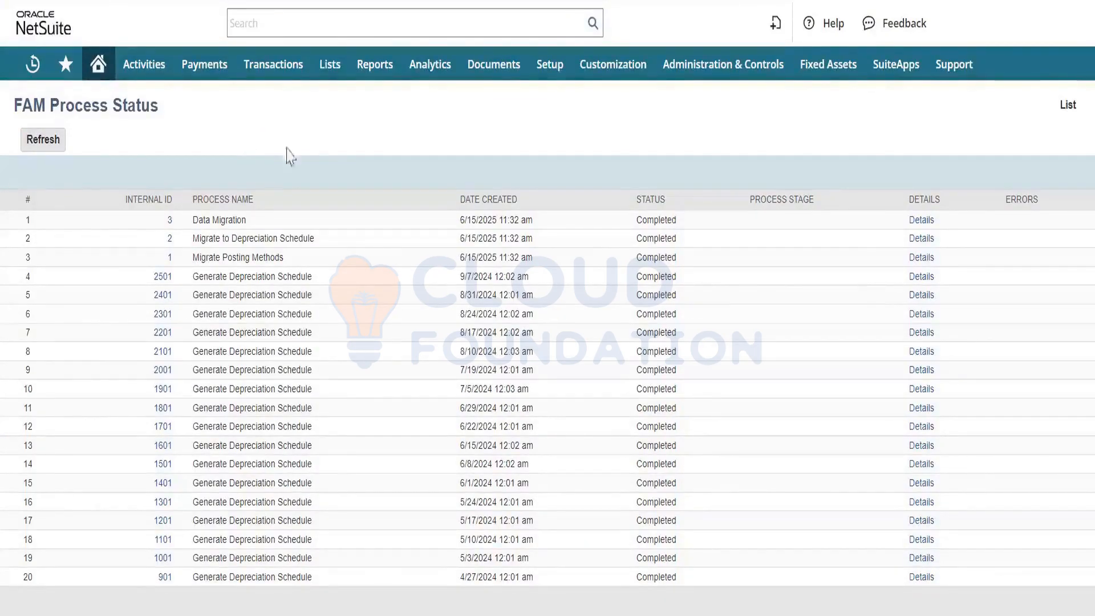
- Refresh the process status of the asset generation and open the FAM Asset List
left_click(23, 144)
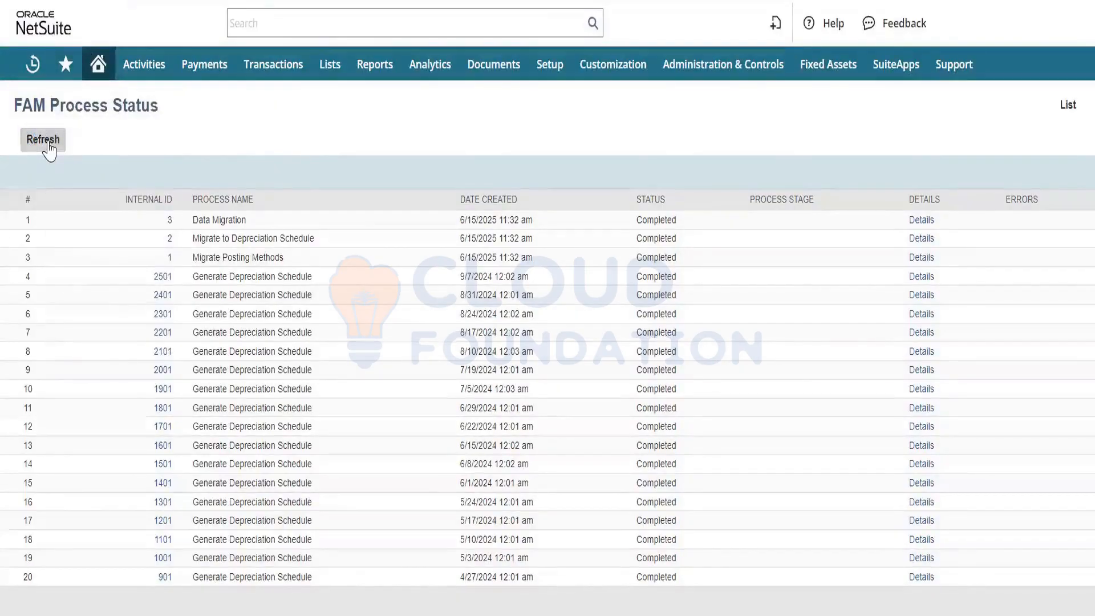
left_click(49, 147)
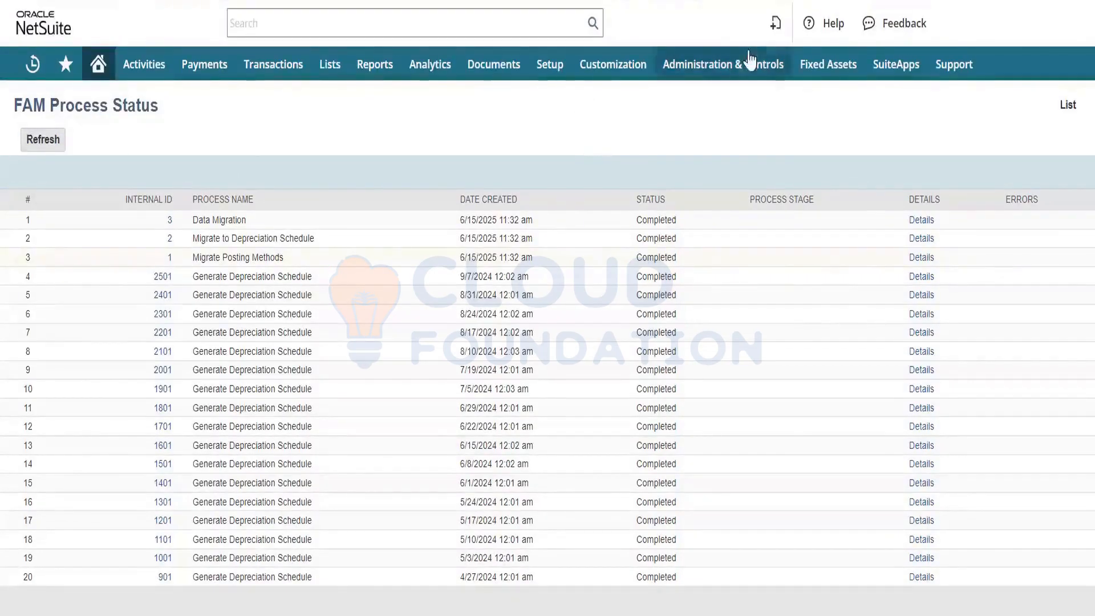
mouse_move(826, 65)
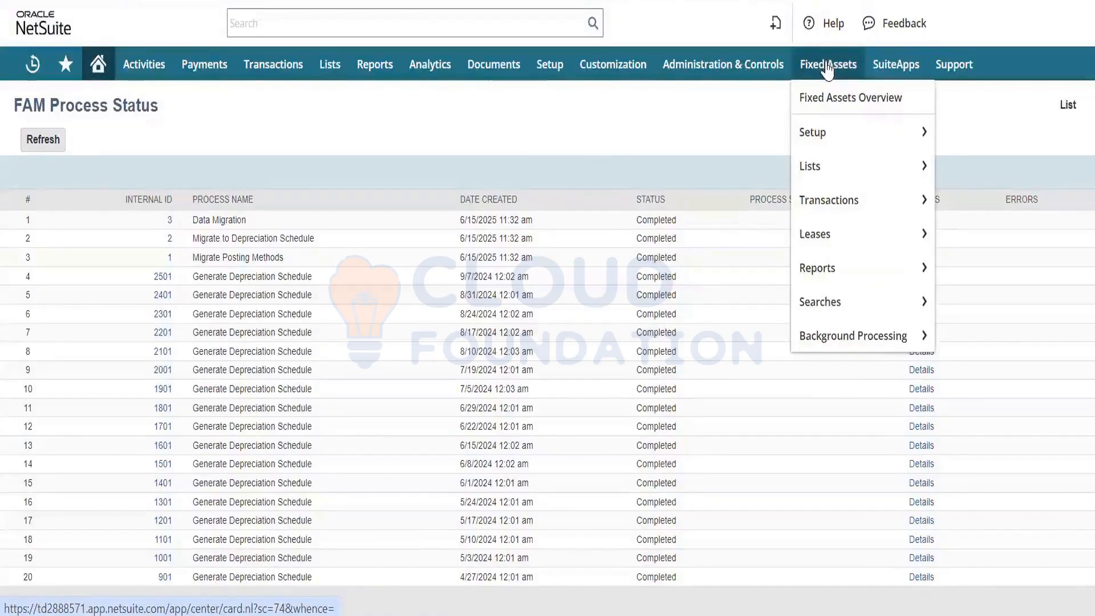
mouse_move(852, 201)
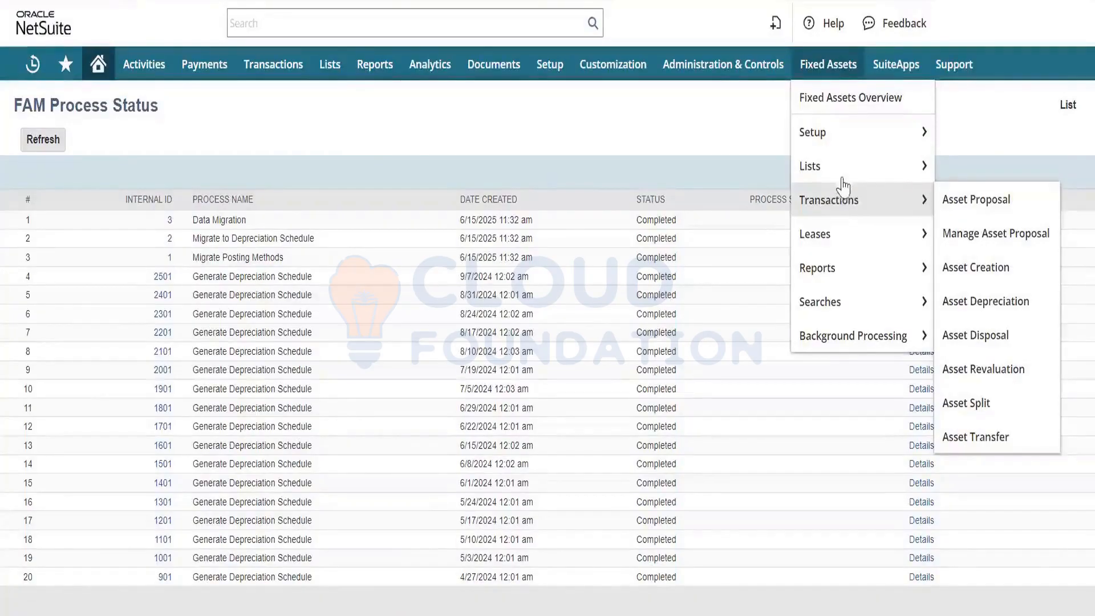
mouse_move(825, 168)
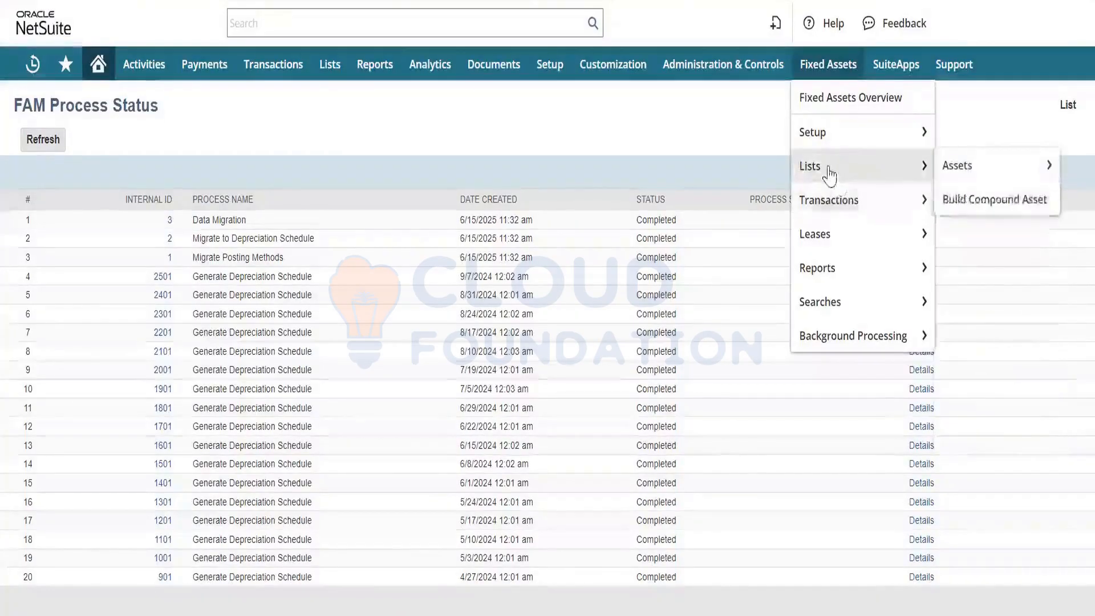
left_click(958, 170)
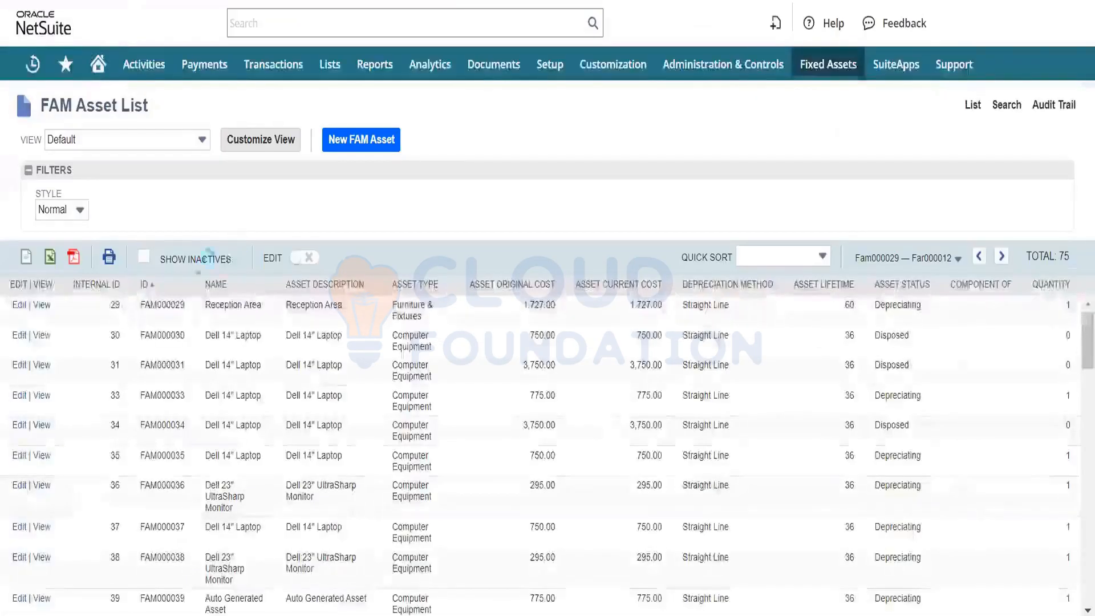
- Sort the asset list by internal ID in descending order and view asset FAM000077 with its sections shown as tabs
left_click(122, 286)
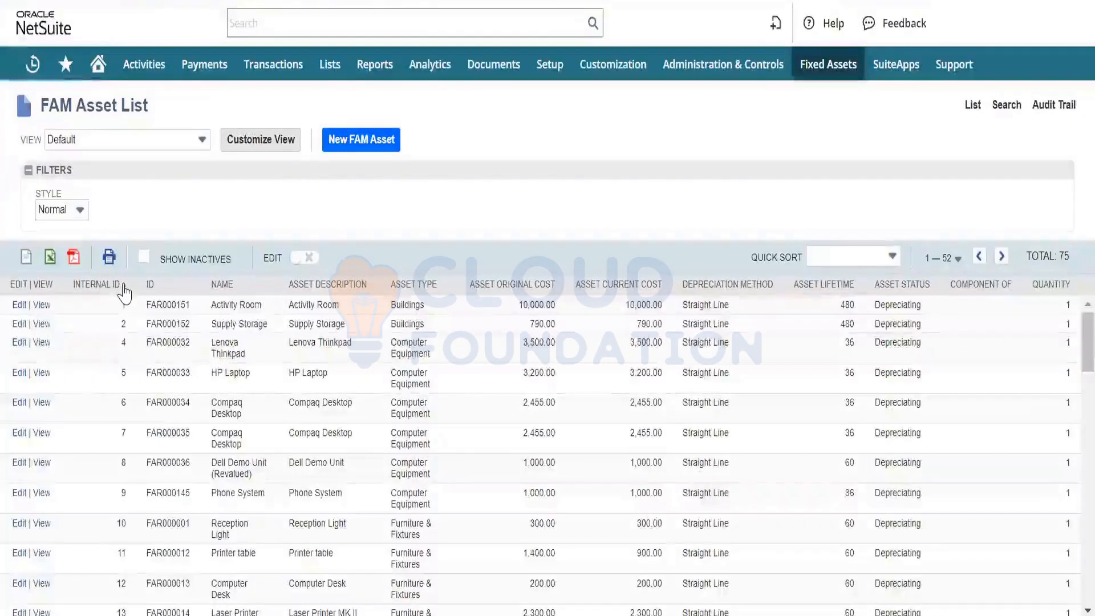
left_click(123, 287)
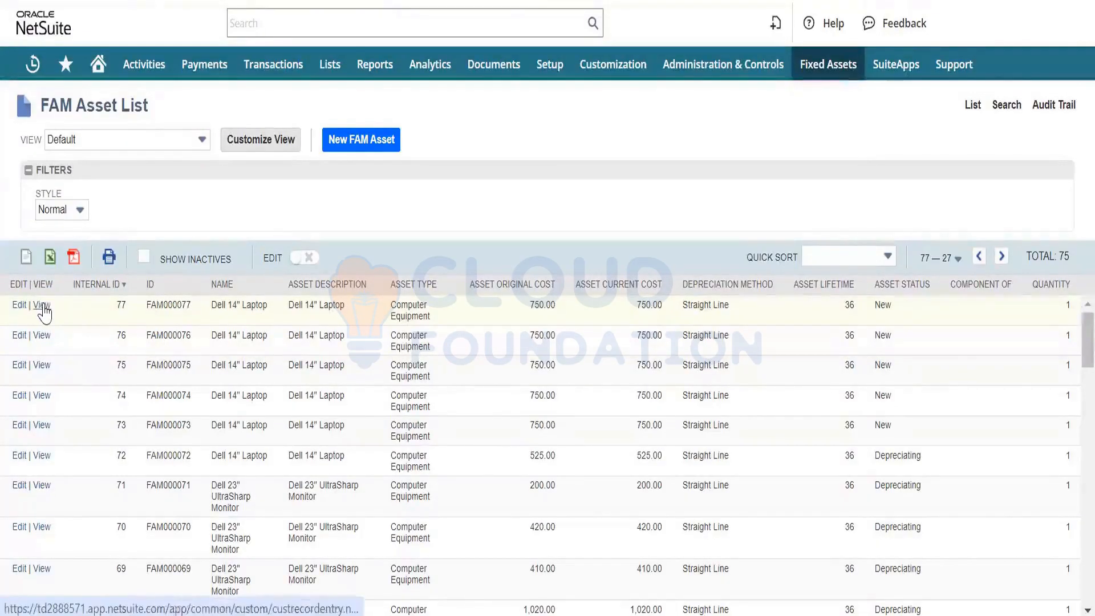
left_click(220, 279)
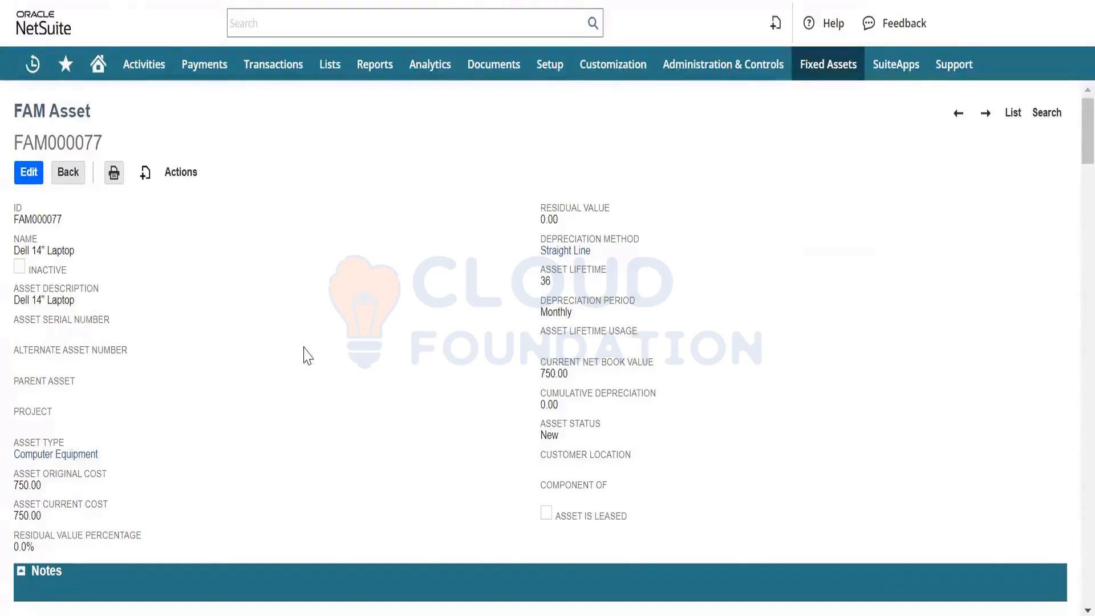
scroll(303, 354, "down", 2)
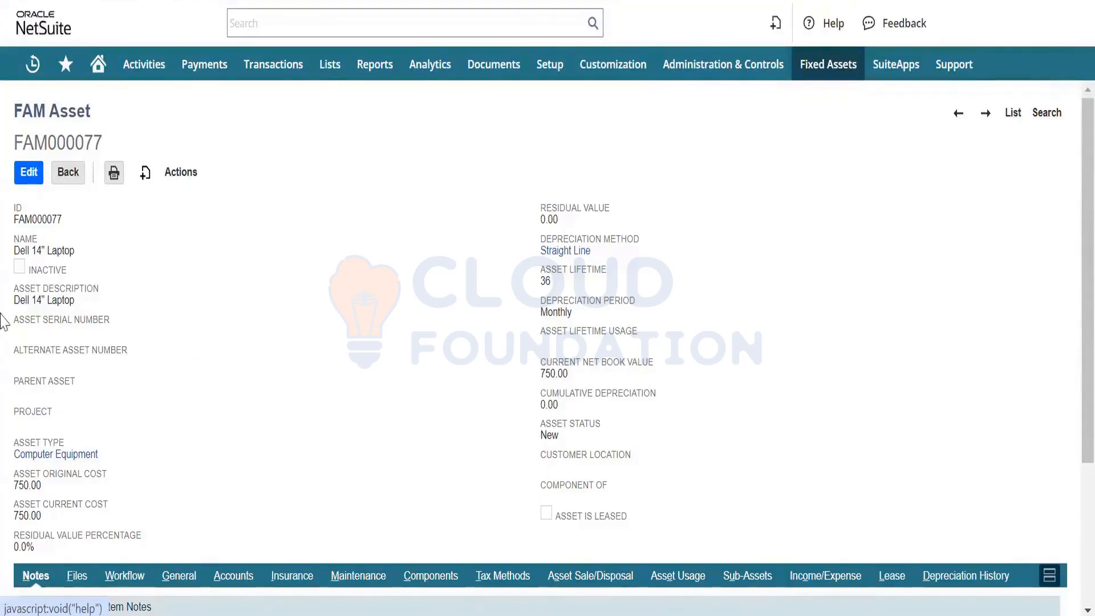
- Edit asset FAM000077 and enter FT123567we as its asset serial number
left_click(25, 180)
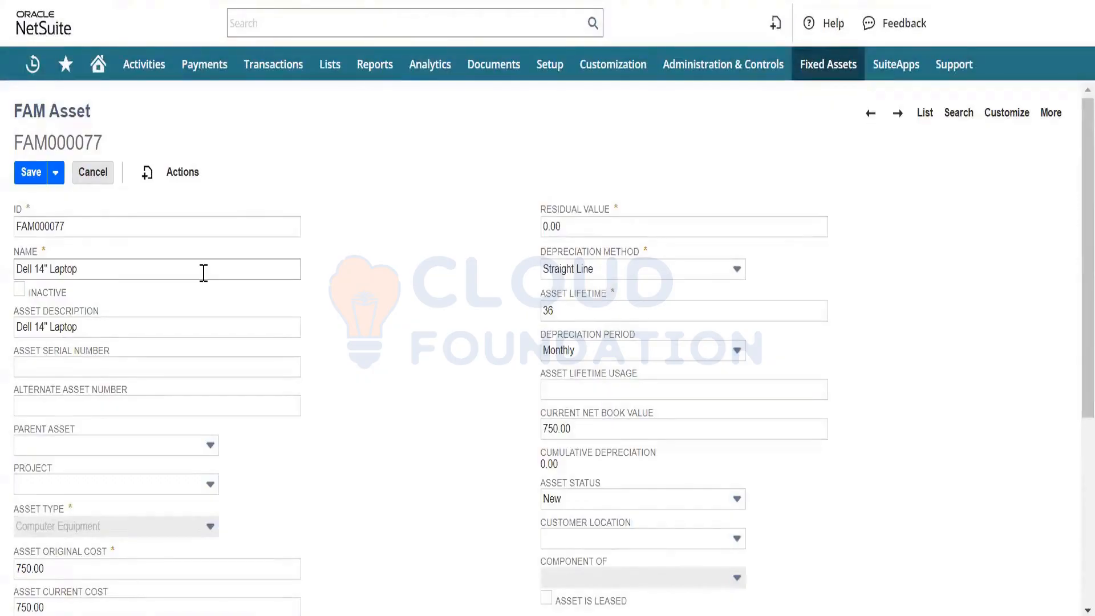
left_click(54, 368)
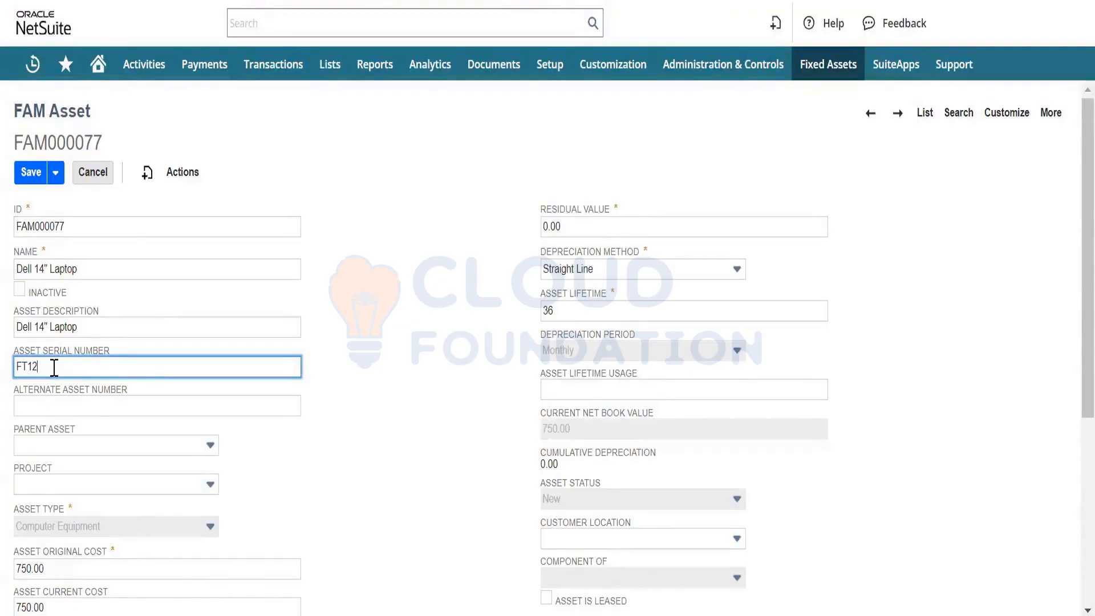
type("FT123567we")
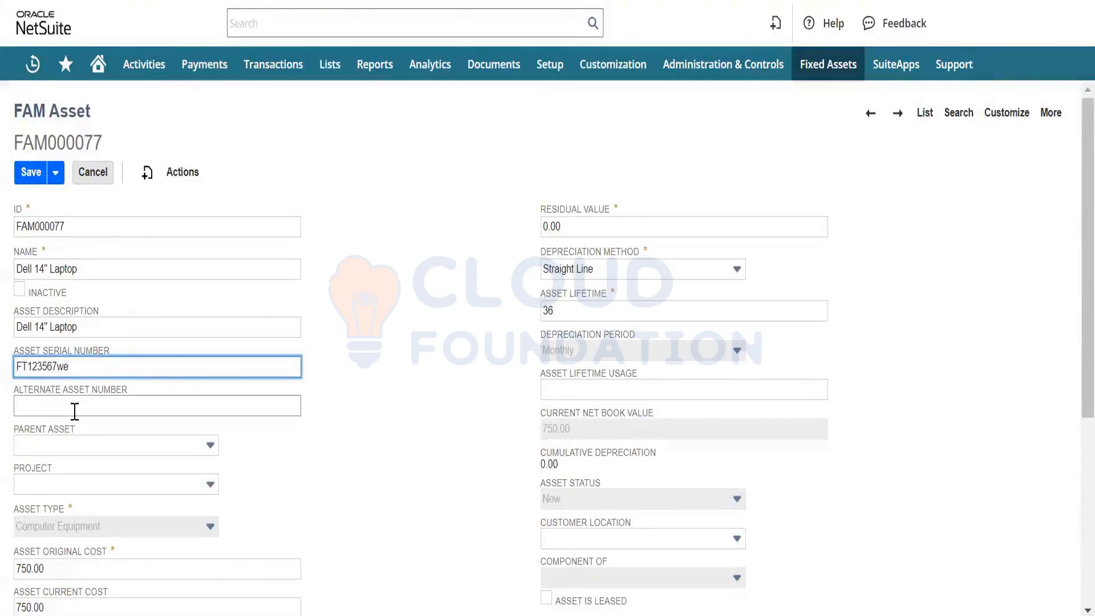
left_click(42, 406)
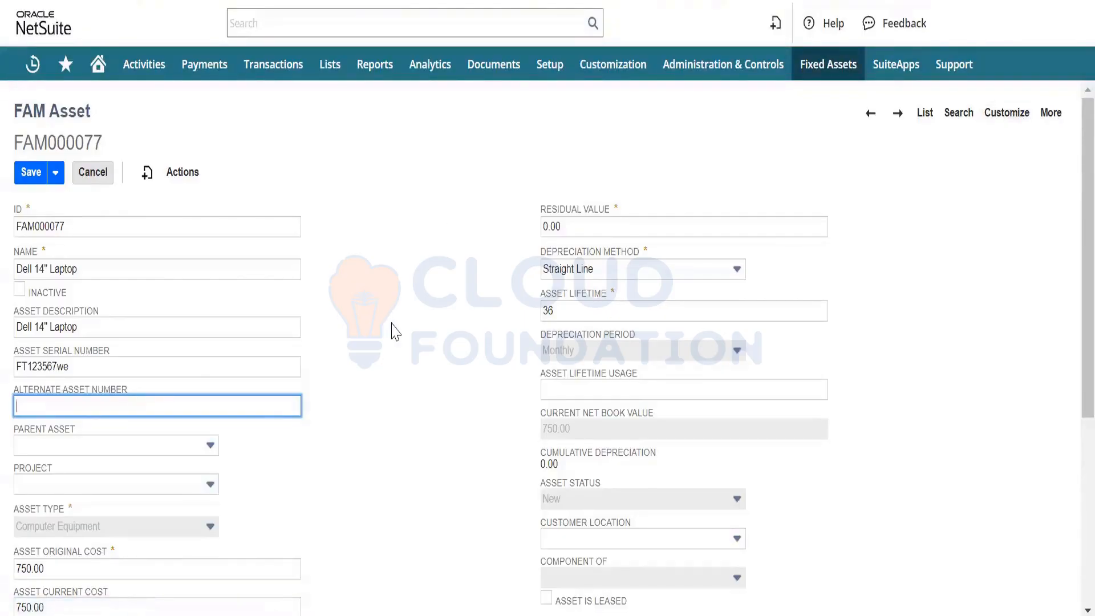
- Examine the asset's General details, including custodian, depreciation dates and rules, supplier and parent transaction
scroll(393, 330, "down", 5)
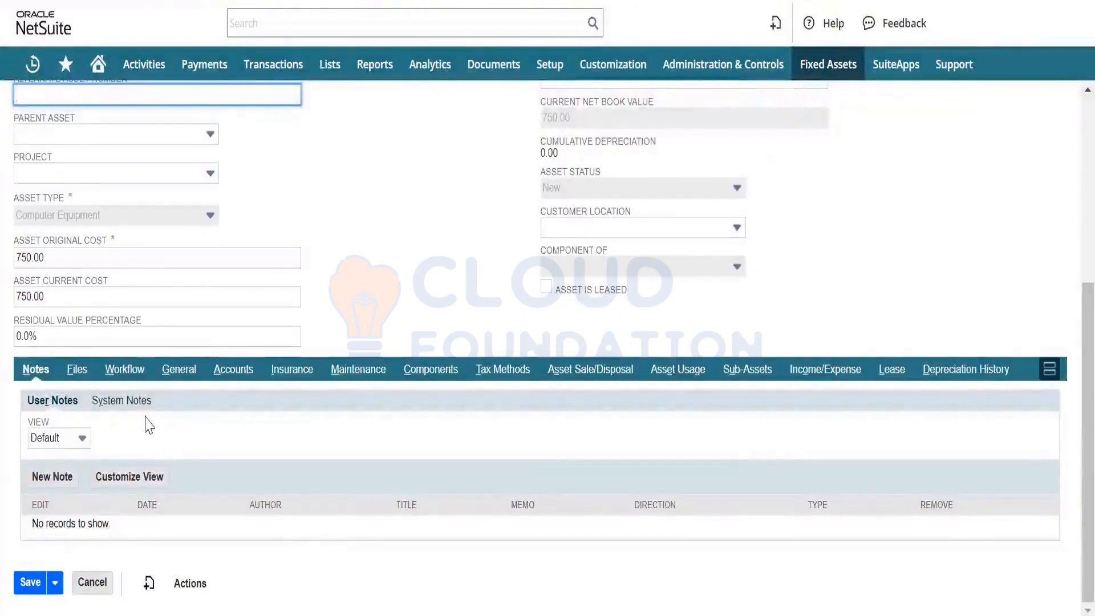
left_click(187, 376)
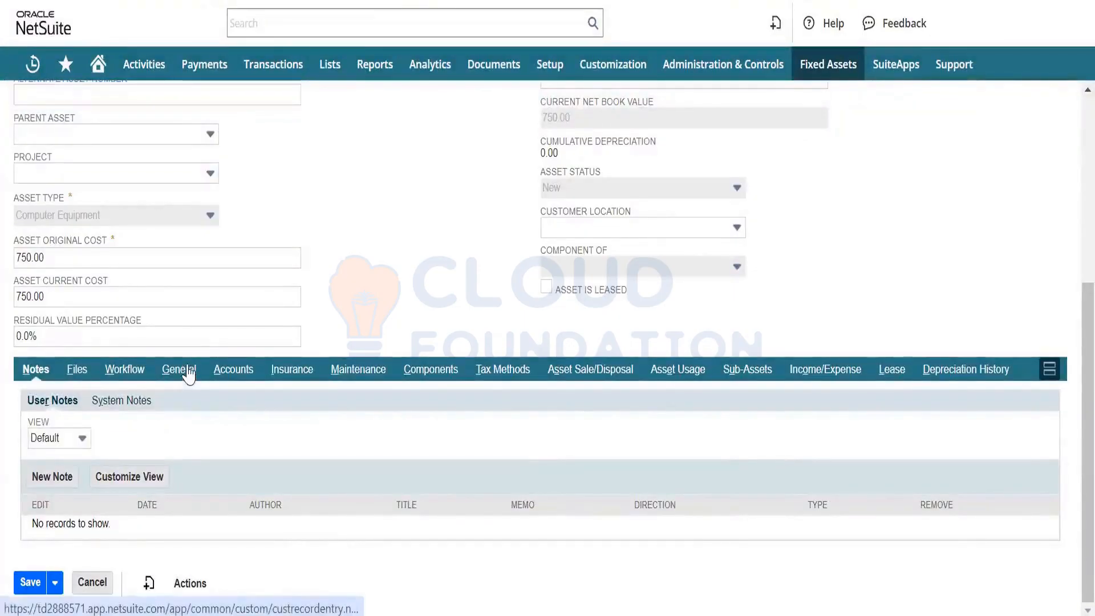
scroll(288, 460, "down", 4)
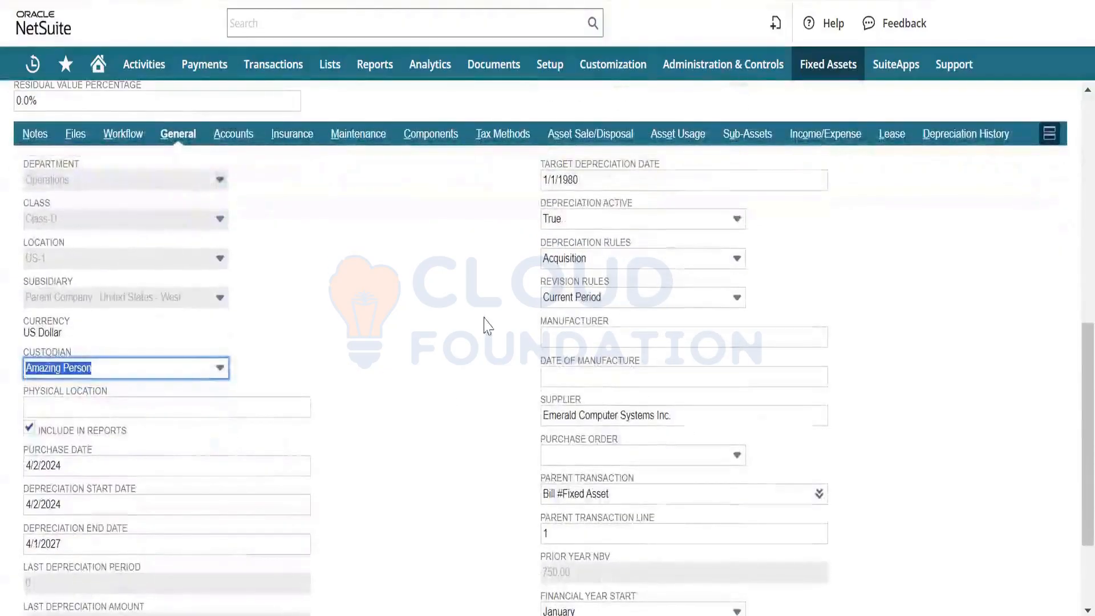
scroll(428, 325, "down", 2)
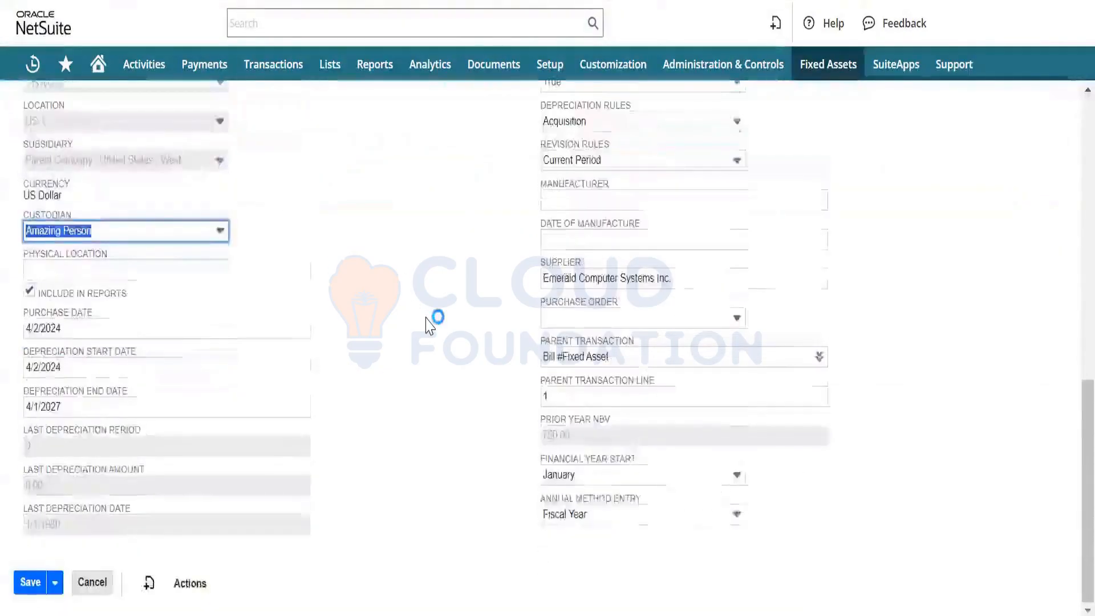
scroll(429, 322, "up", 2)
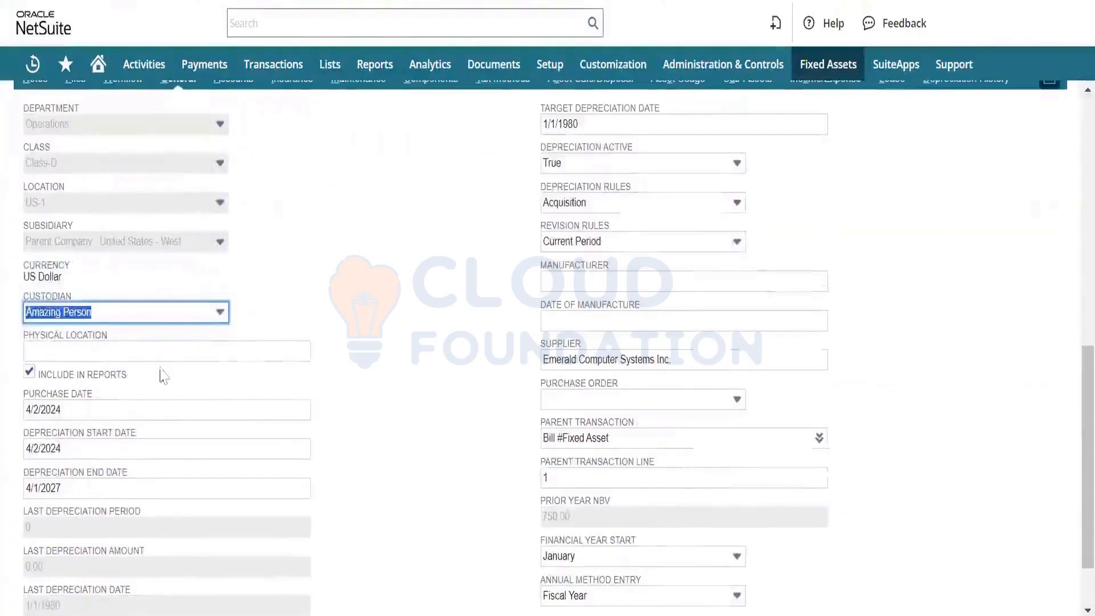
- Review the available custodians and the remaining General details of the asset without changing them
left_click(177, 317)
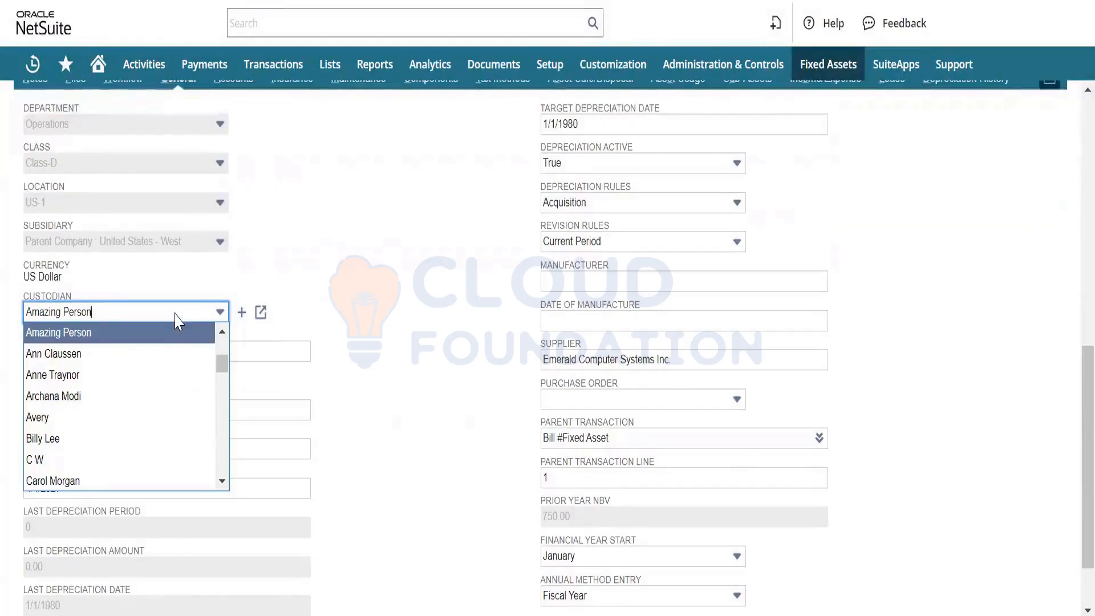
left_click(175, 313)
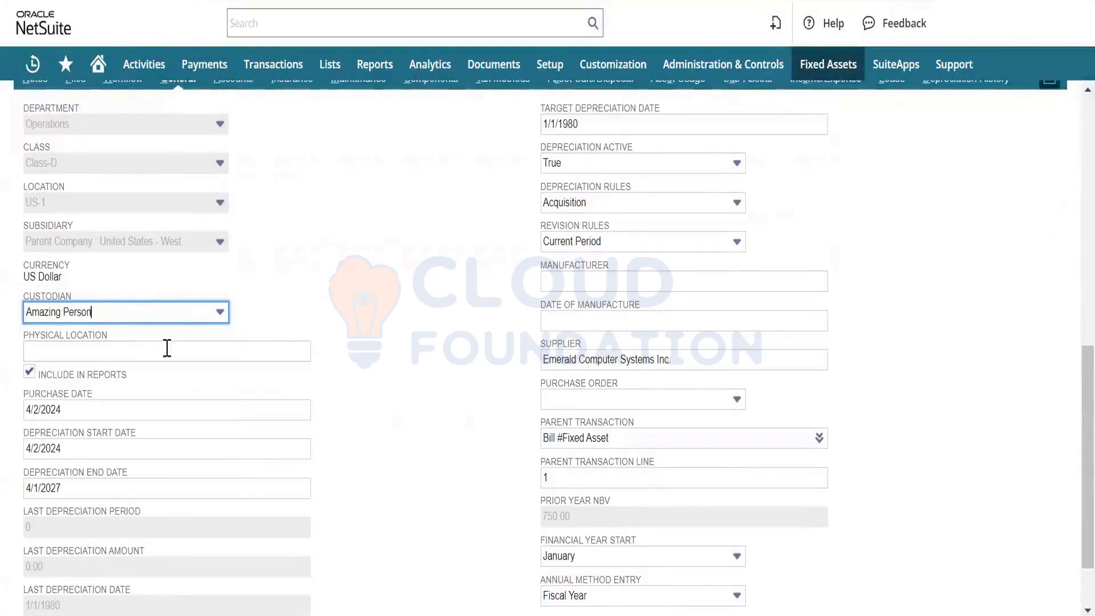
scroll(383, 278, "down", 3)
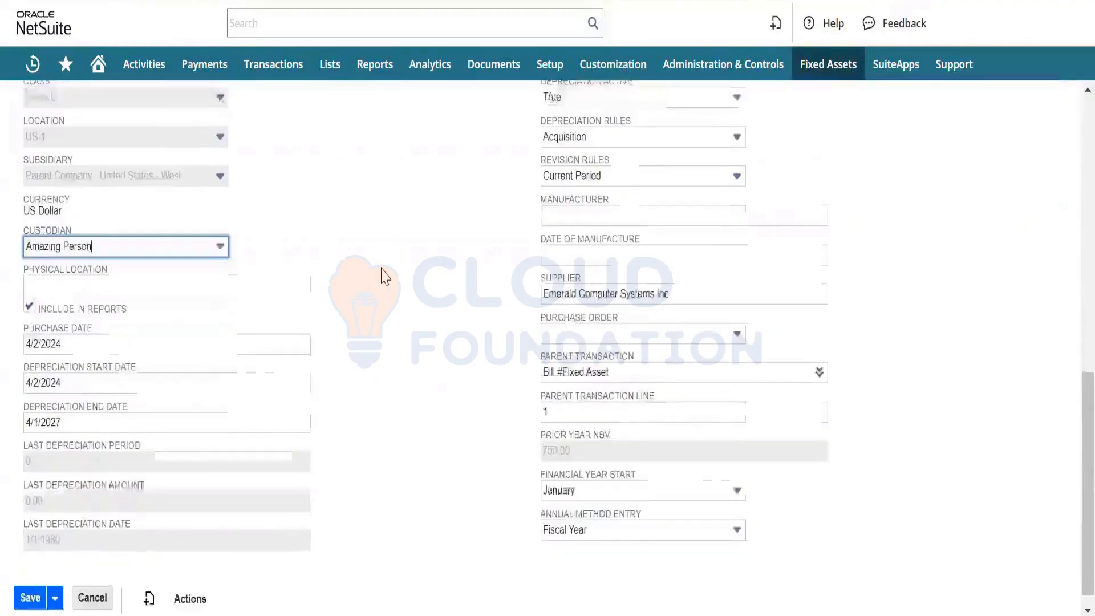
scroll(383, 277, "up", 1)
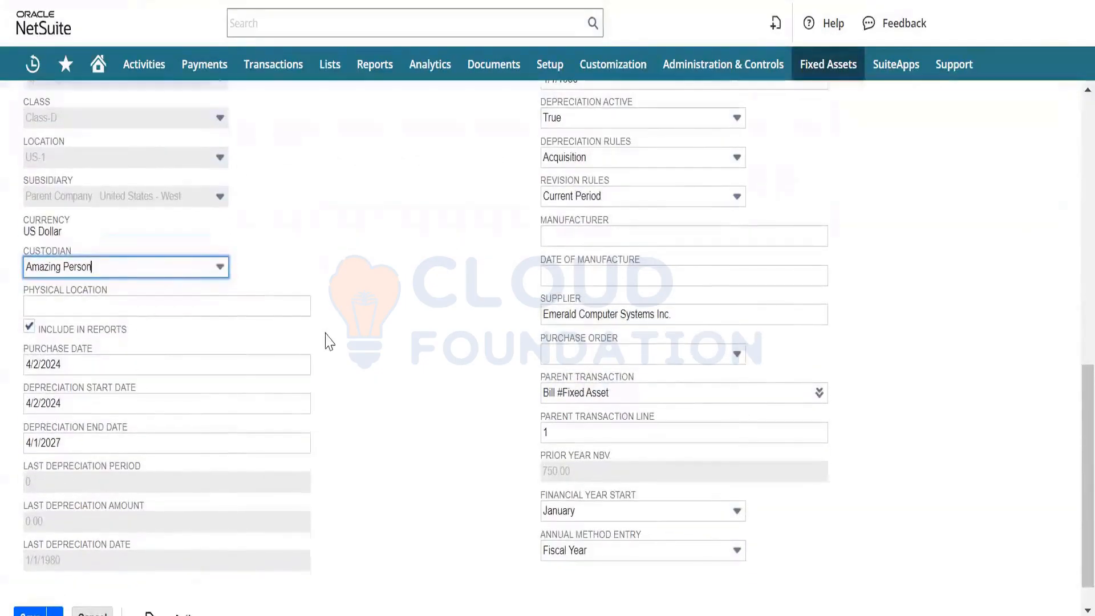
scroll(403, 289, "up", 6)
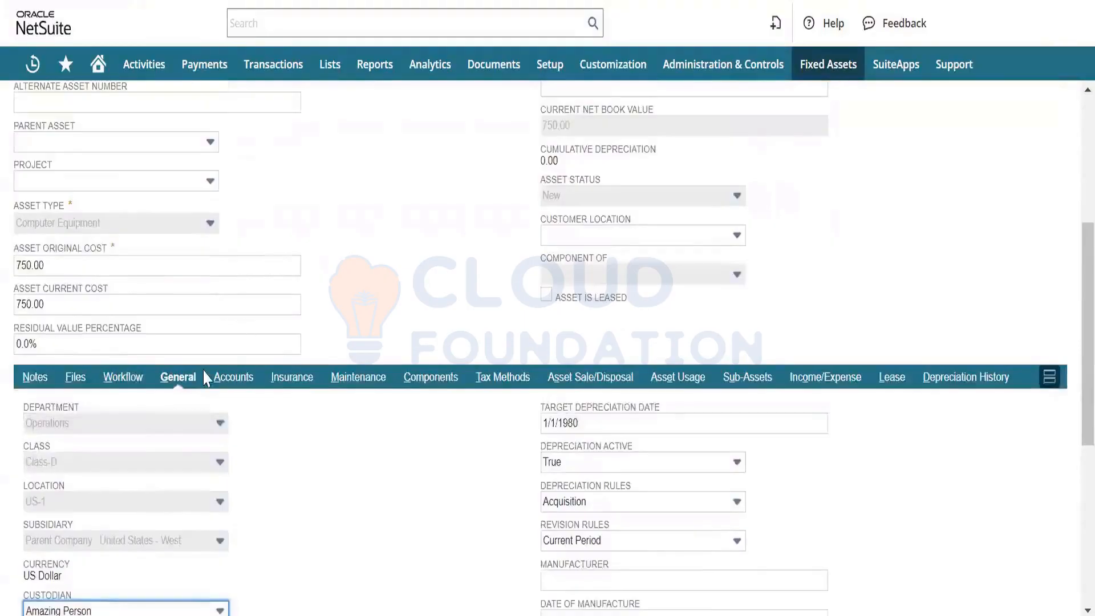
- Review the asset's insurance and maintenance details
left_click(285, 381)
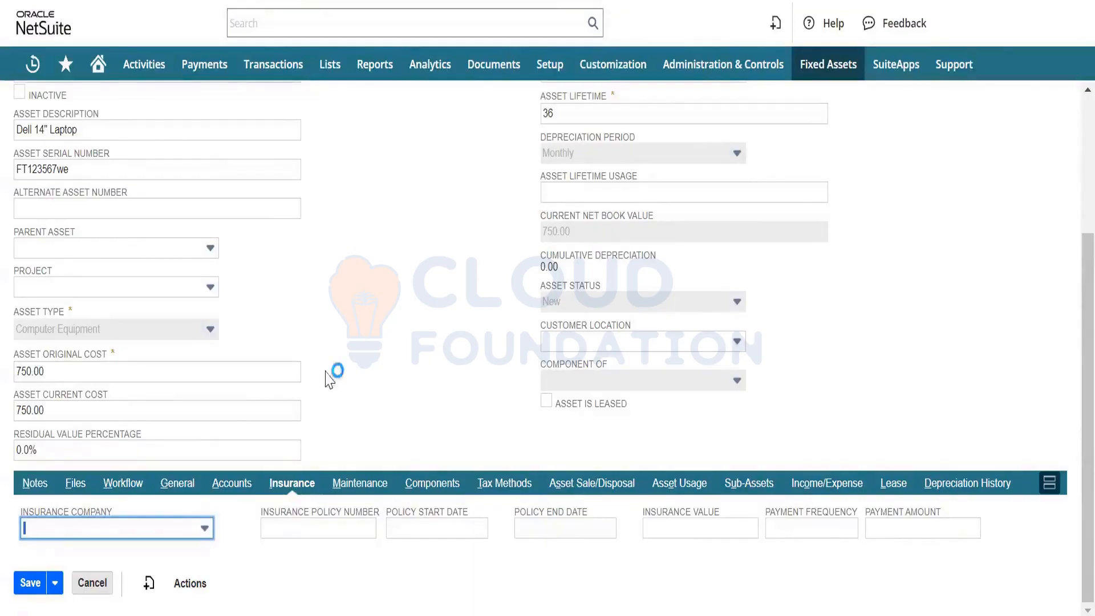
mouse_move(200, 530)
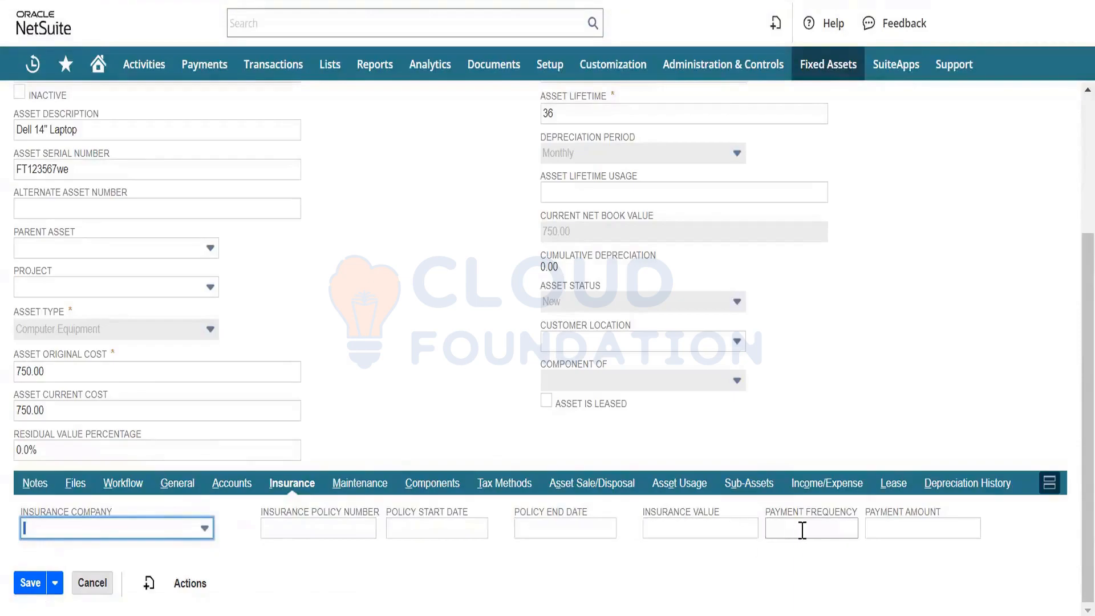
left_click(357, 485)
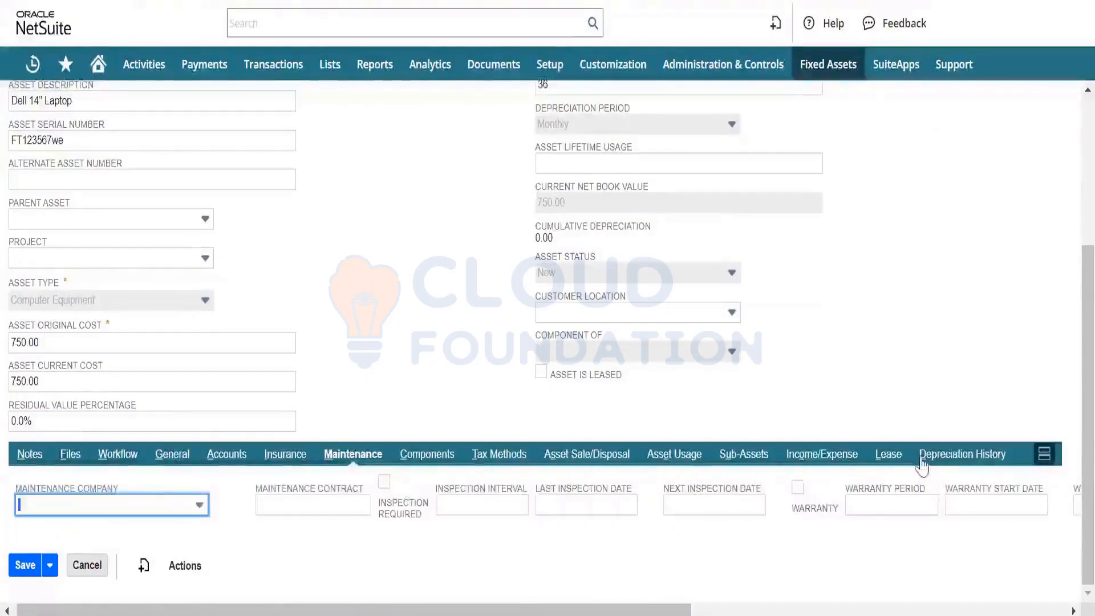
- Examine the asset's depreciation history for the Accounting Method, from the acquisition entry through the final monthly depreciation
left_click(962, 456)
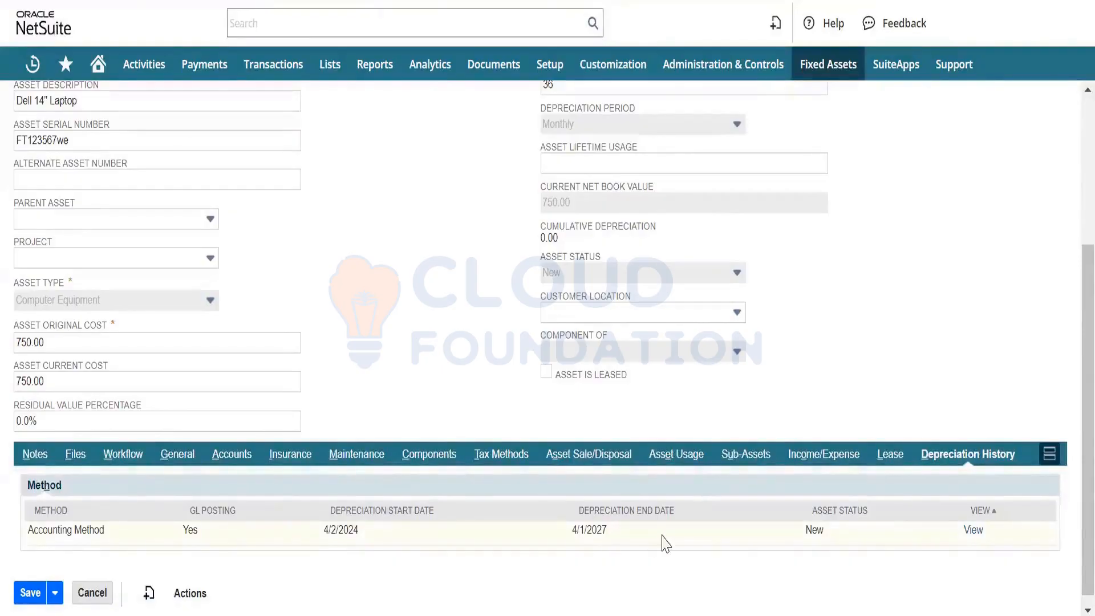
left_click(973, 529)
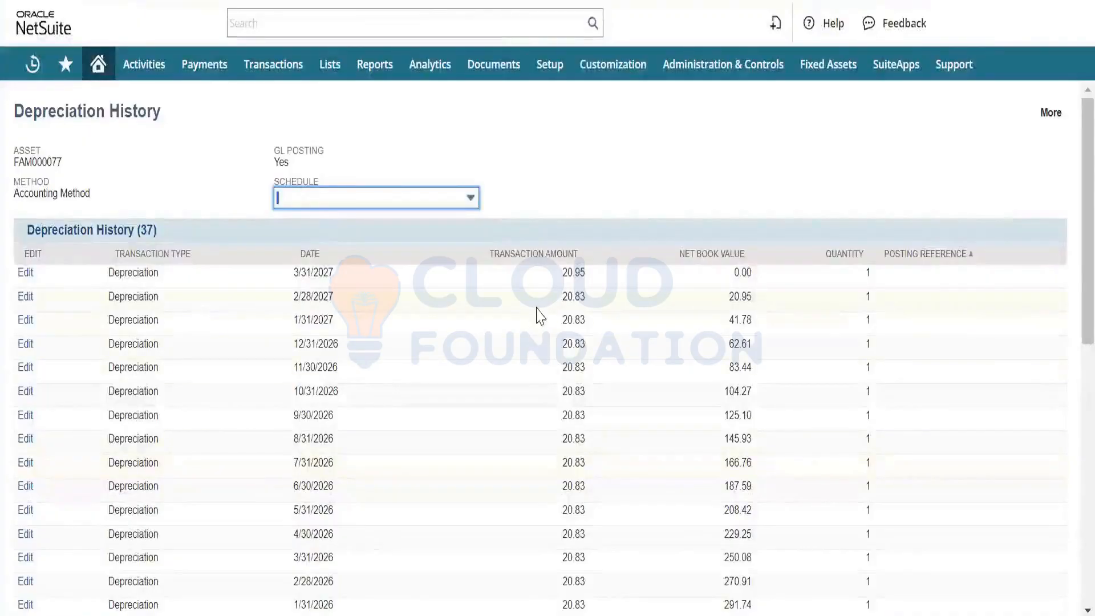
scroll(575, 432, "down", 10)
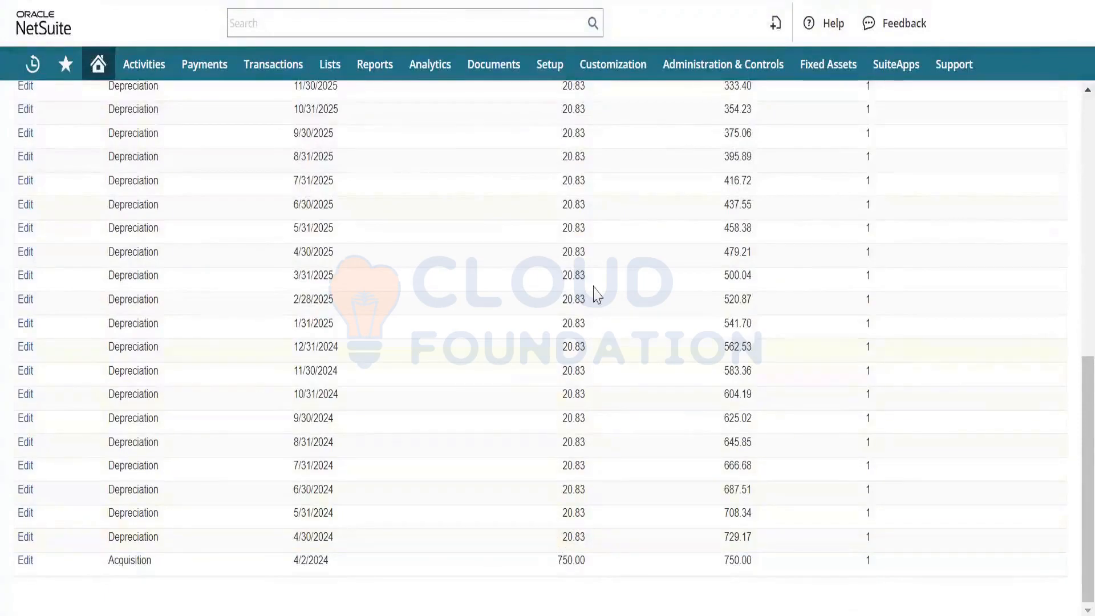
scroll(596, 273, "up", 8)
scroll(596, 272, "down", 8)
scroll(496, 193, "up", 5)
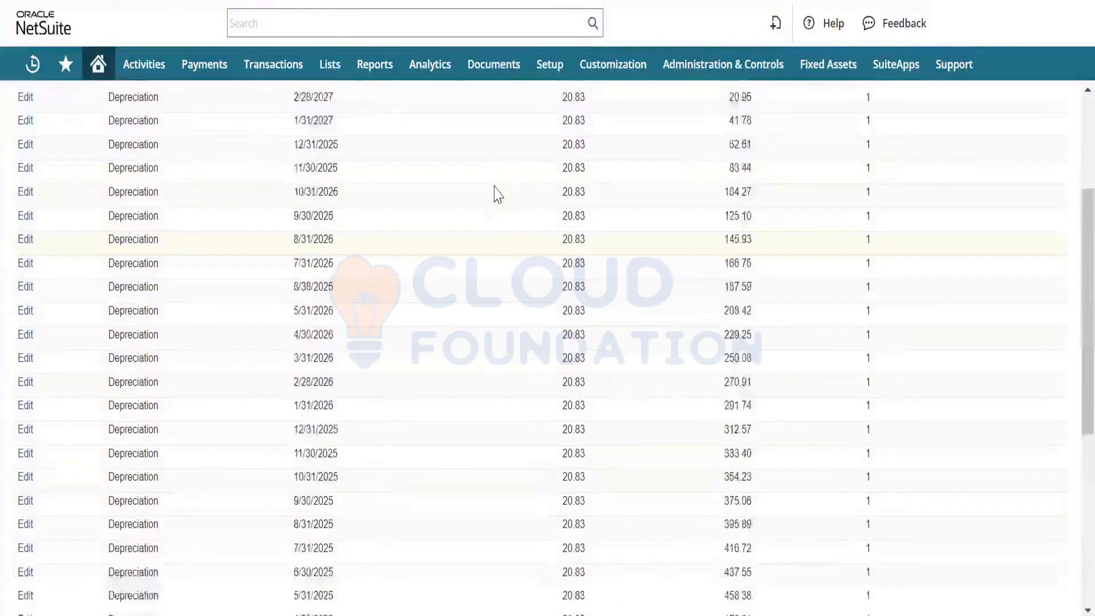
scroll(887, 469, "down", 5)
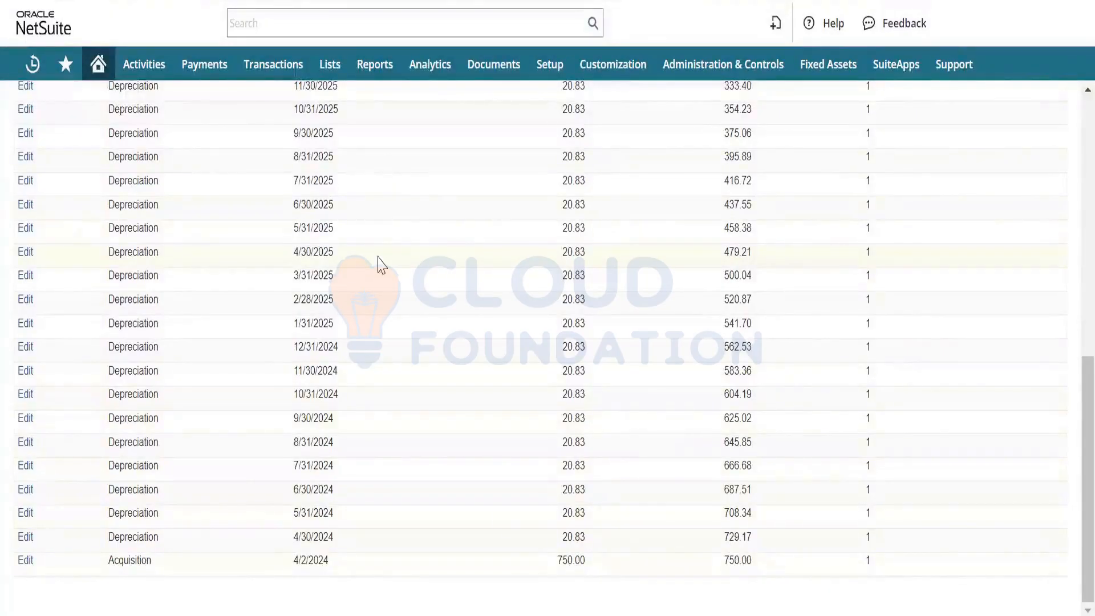
scroll(381, 264, "up", 10)
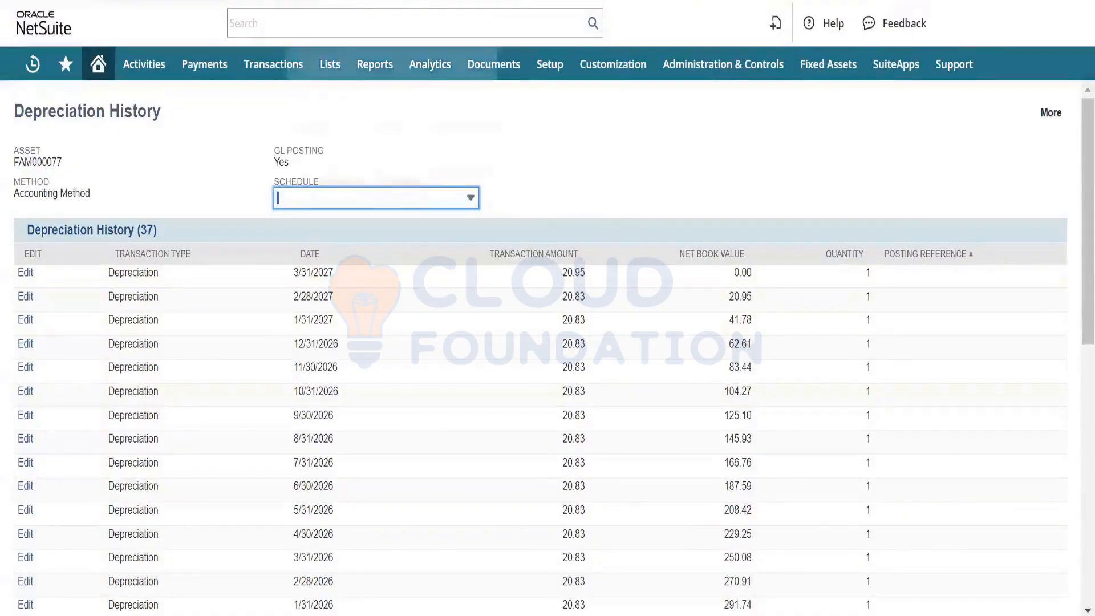
- Open the asset depreciation transaction and select the asset type Computer Equipment and the subsidiary Parent Company : United States - West
left_click(365, 1)
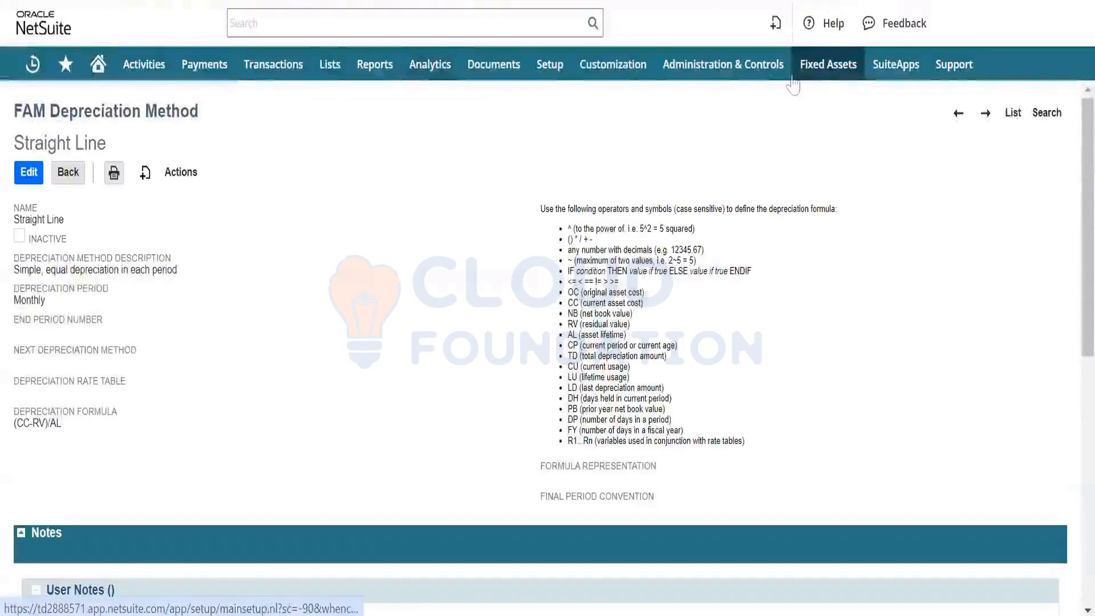
mouse_move(826, 71)
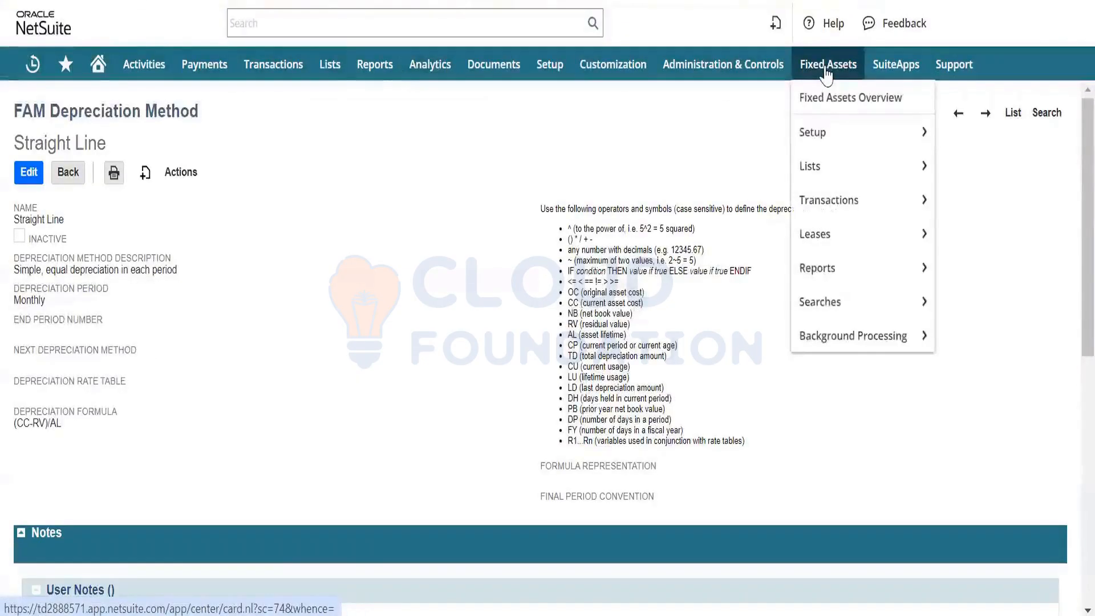
mouse_move(841, 200)
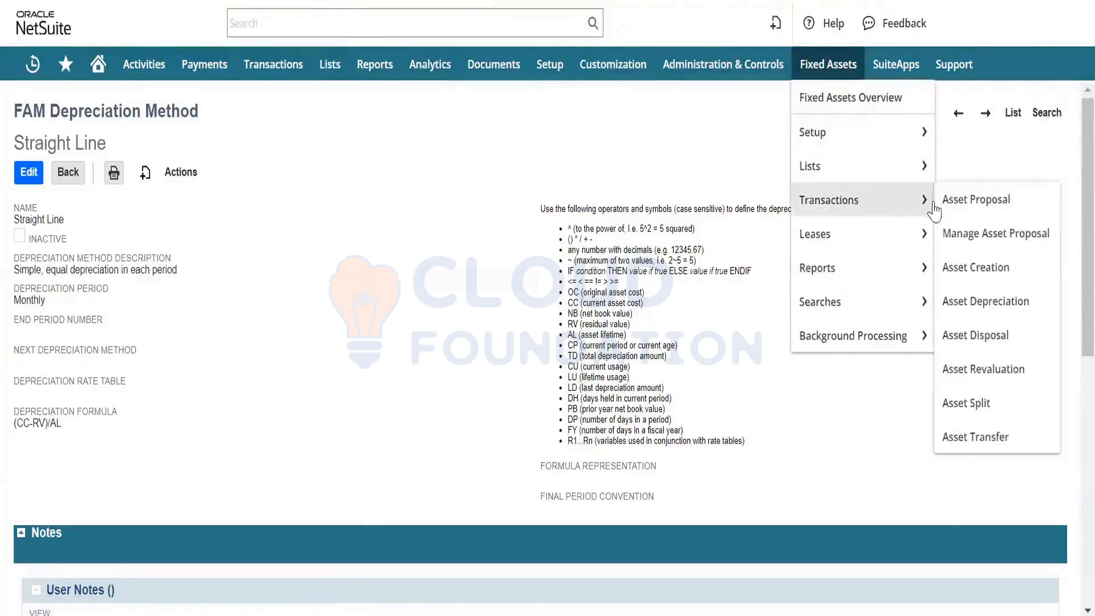
left_click(1002, 308)
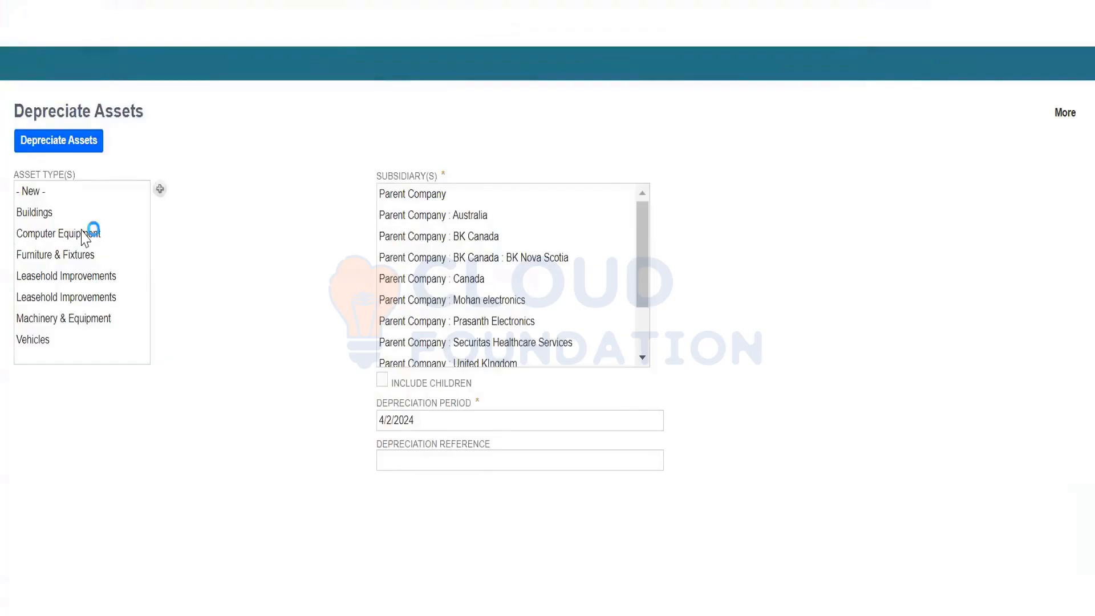
left_click(82, 231)
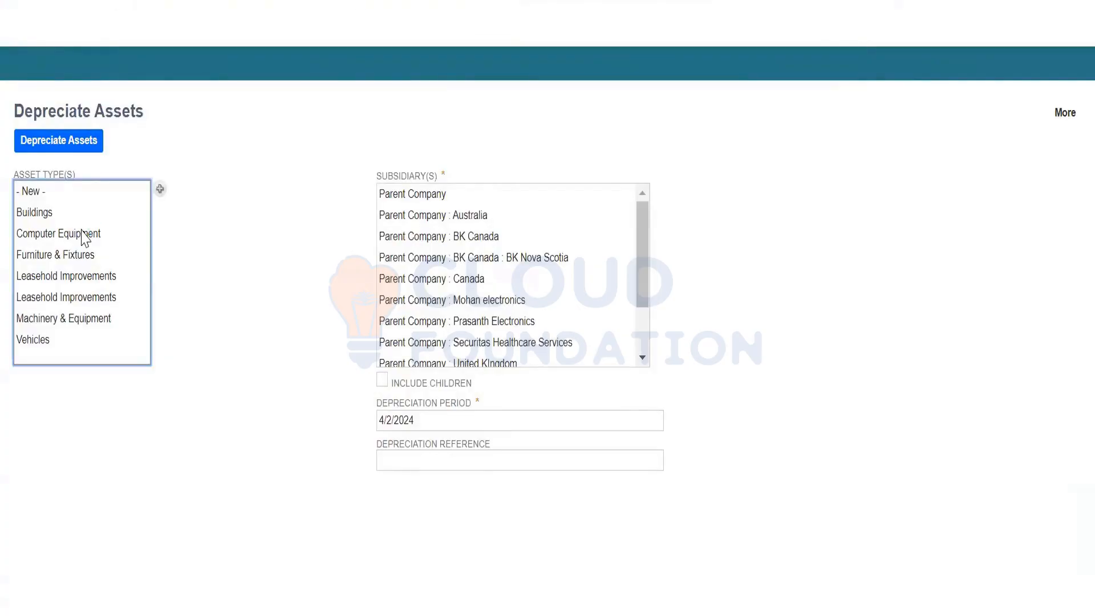
left_click(81, 235)
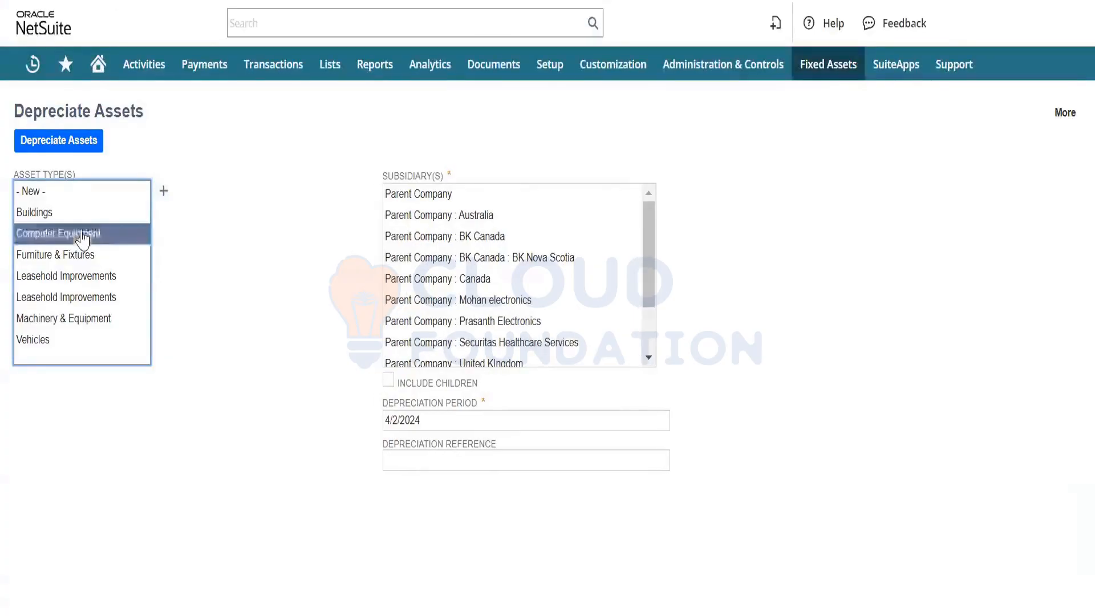
left_click(219, 355)
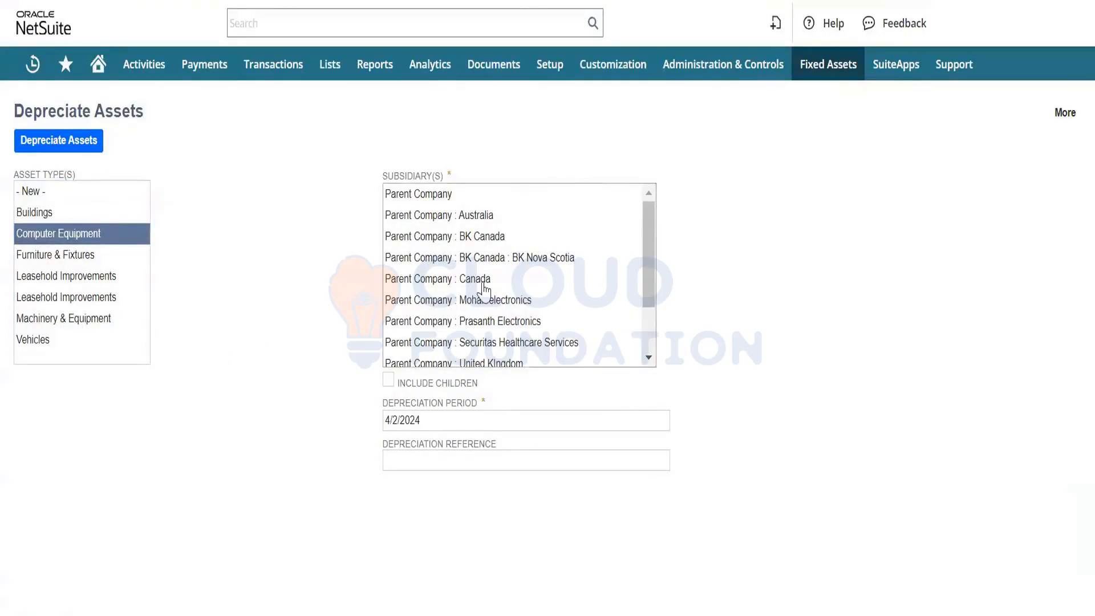
scroll(483, 289, "down", 3)
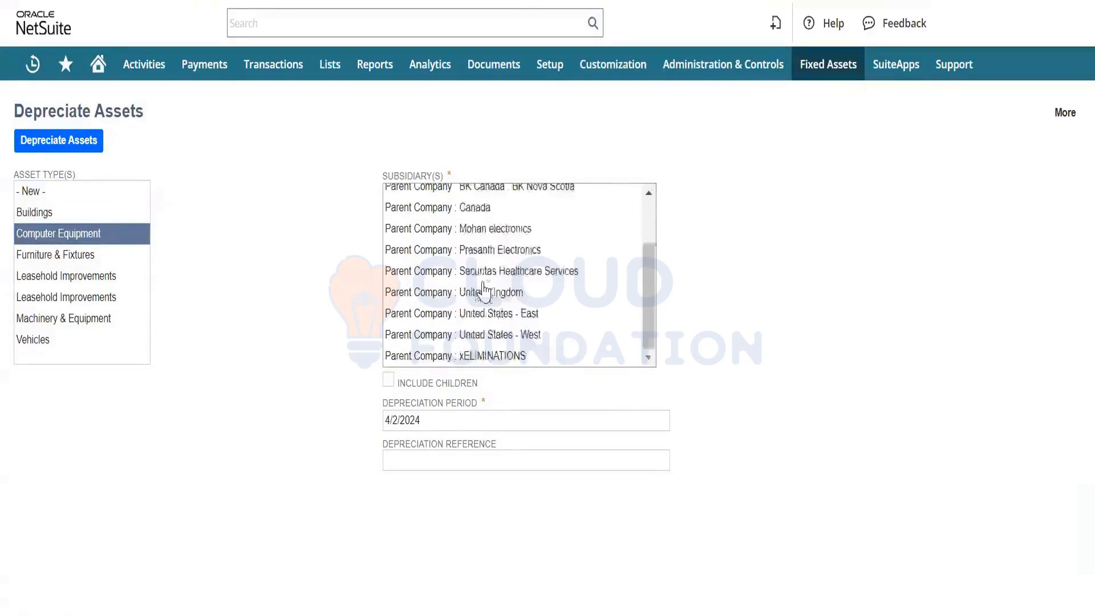
left_click(507, 337)
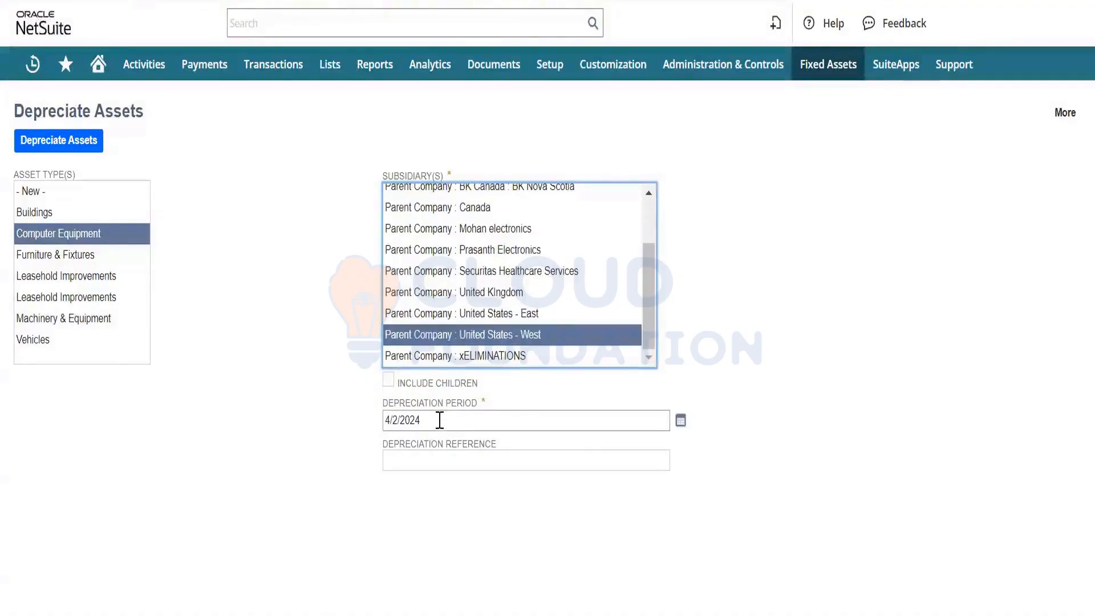
- Set the depreciation period to 4/30/2024, enter the reference Test Dep-April 2024, and run the depreciation
left_click(680, 421)
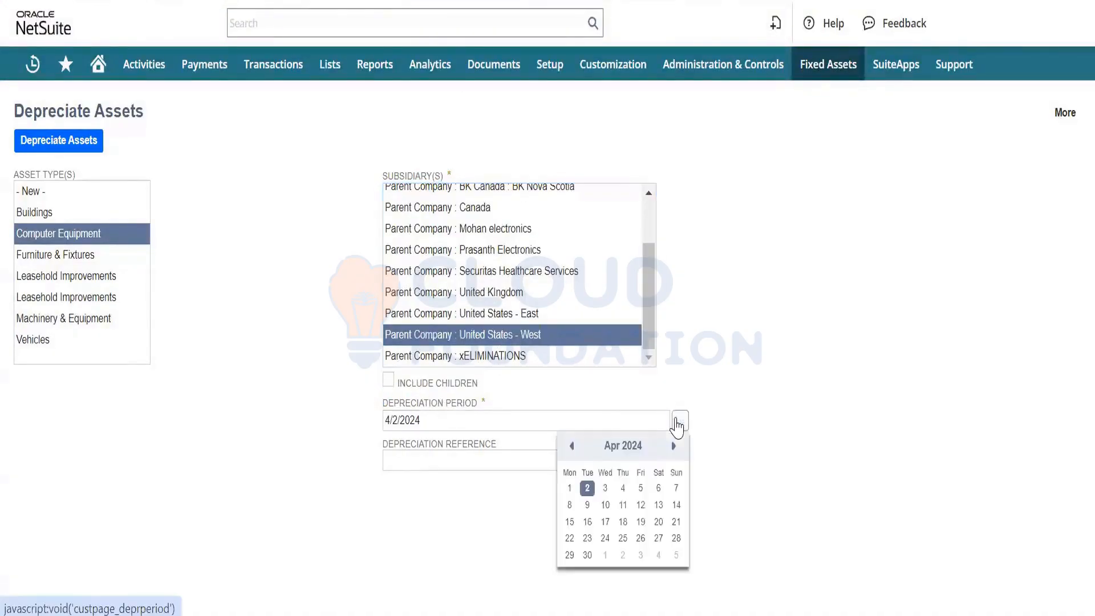
left_click(587, 555)
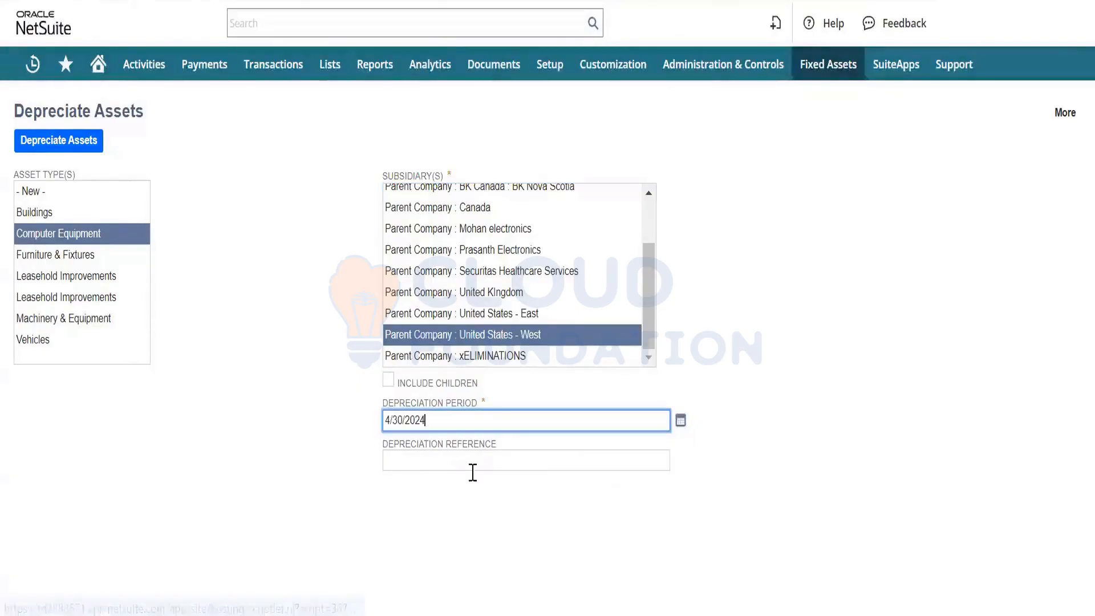
left_click(418, 463)
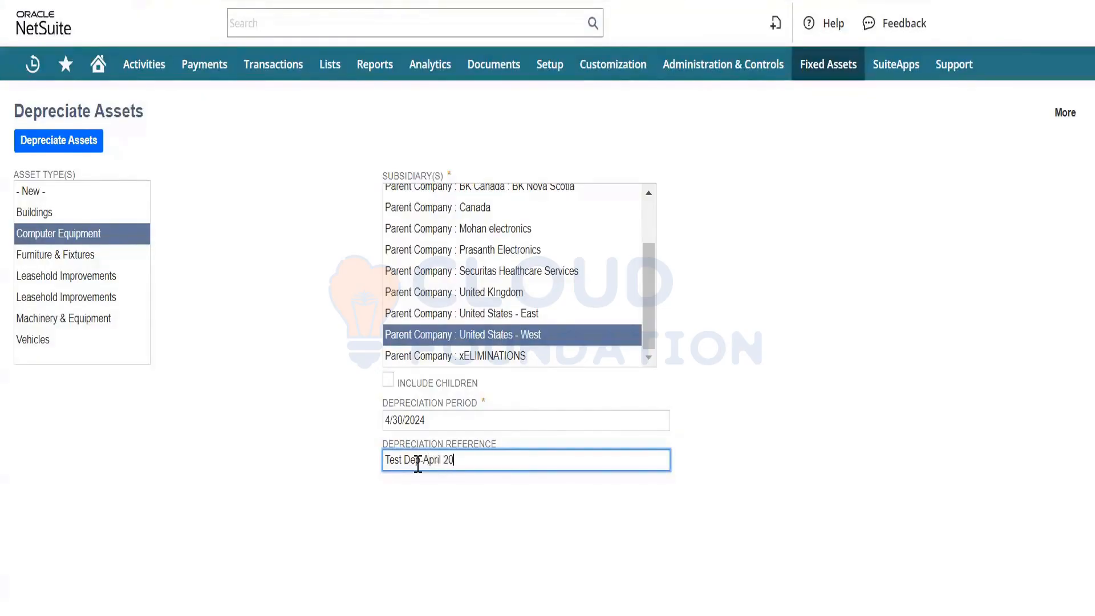
key("Tab")
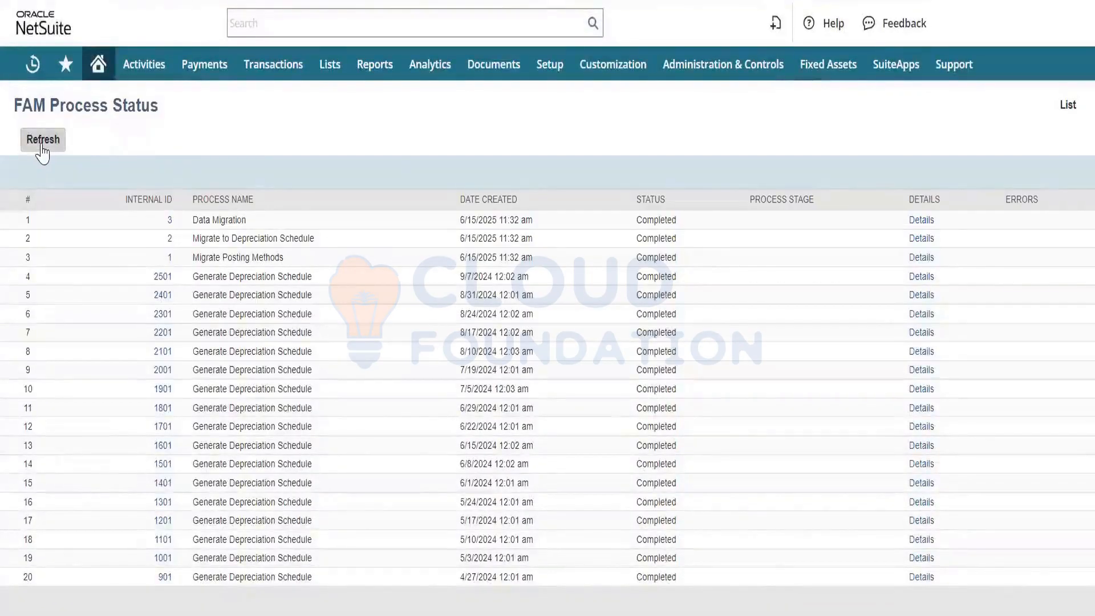
- Refresh the FAM process status repeatedly to check on the depreciation run
left_click(43, 146)
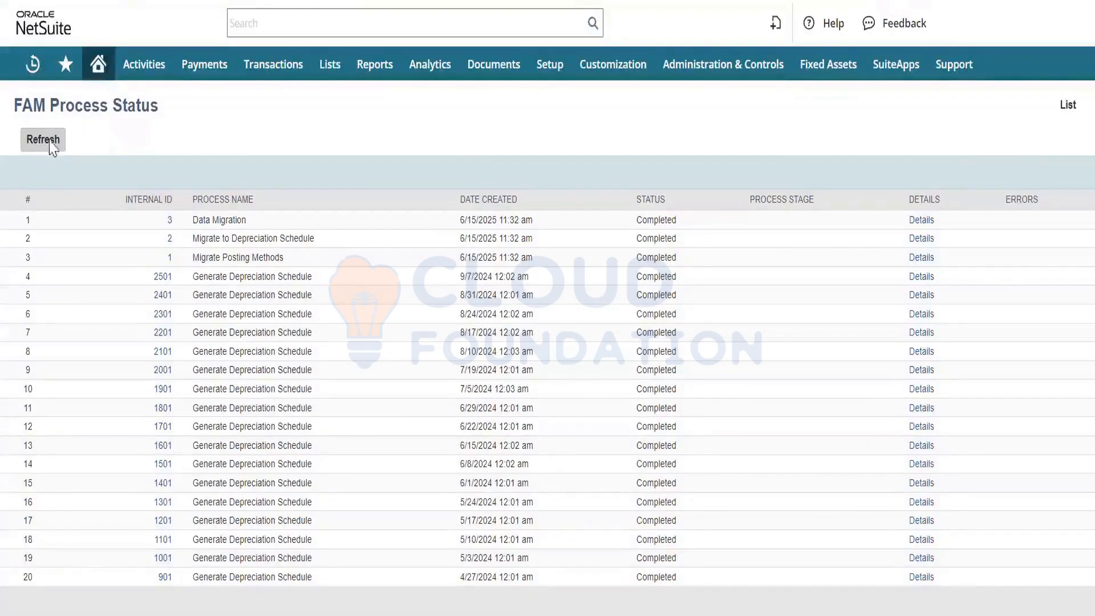
left_click(49, 147)
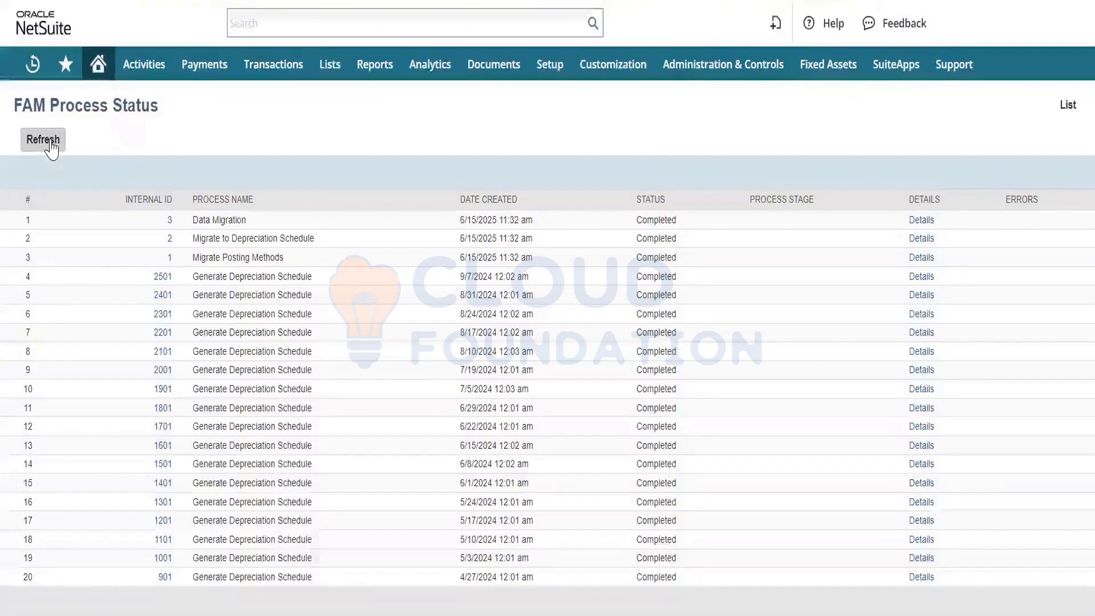
left_click(50, 147)
left_click(50, 147)
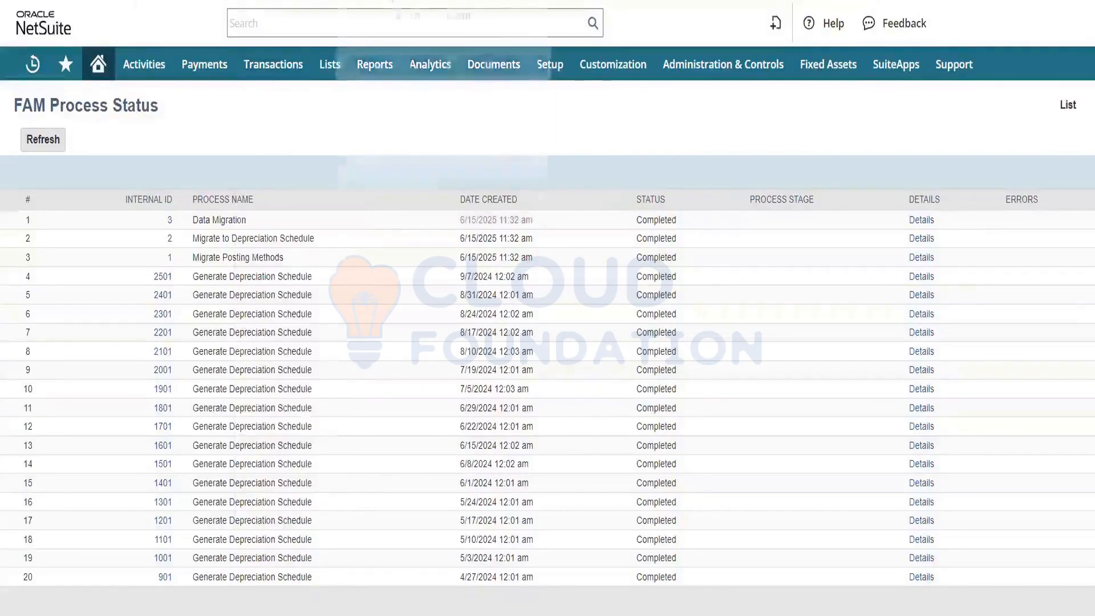
- Return to FAM000077's depreciation history, open the journal linked to the 4/30/2024 depreciation, and show the journal's sections as tabs
left_click(377, 1)
scroll(288, 305, "down", 6)
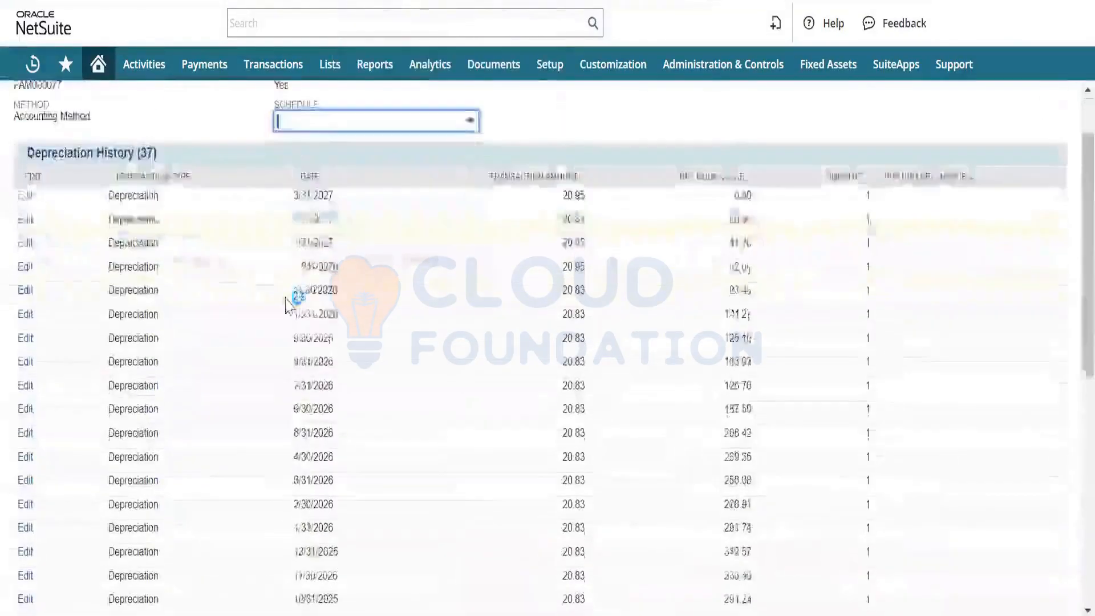
scroll(288, 305, "up", 6)
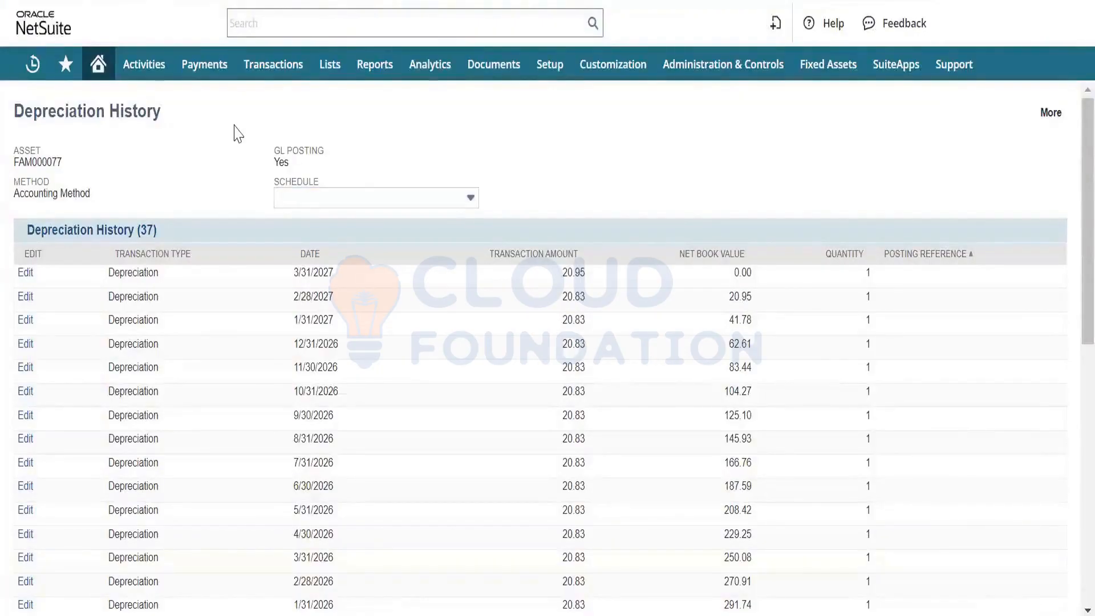
scroll(664, 324, "down", 10)
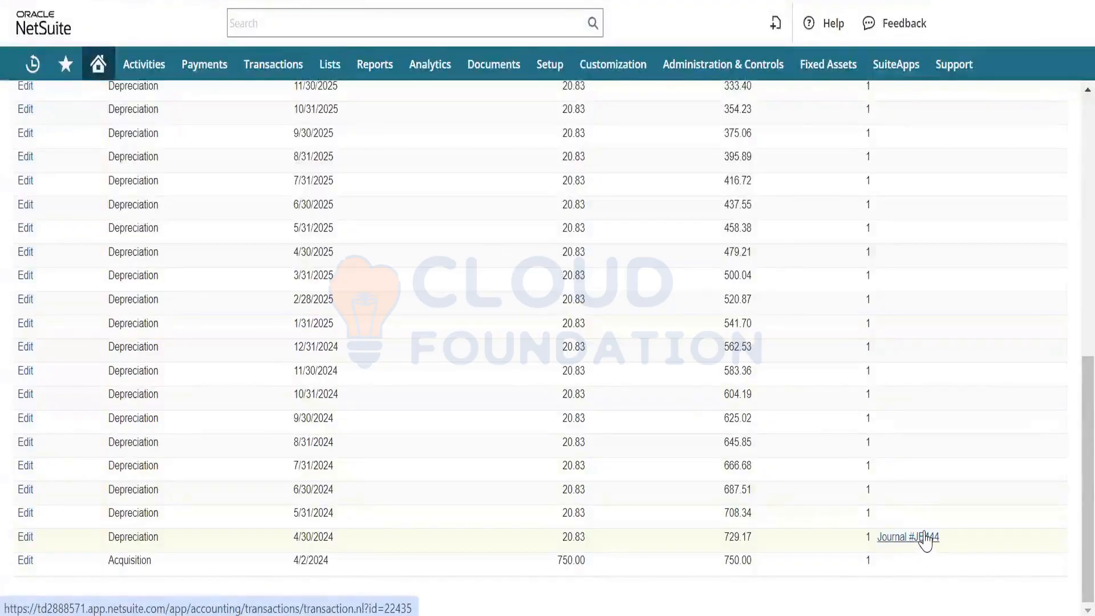
left_click(924, 533)
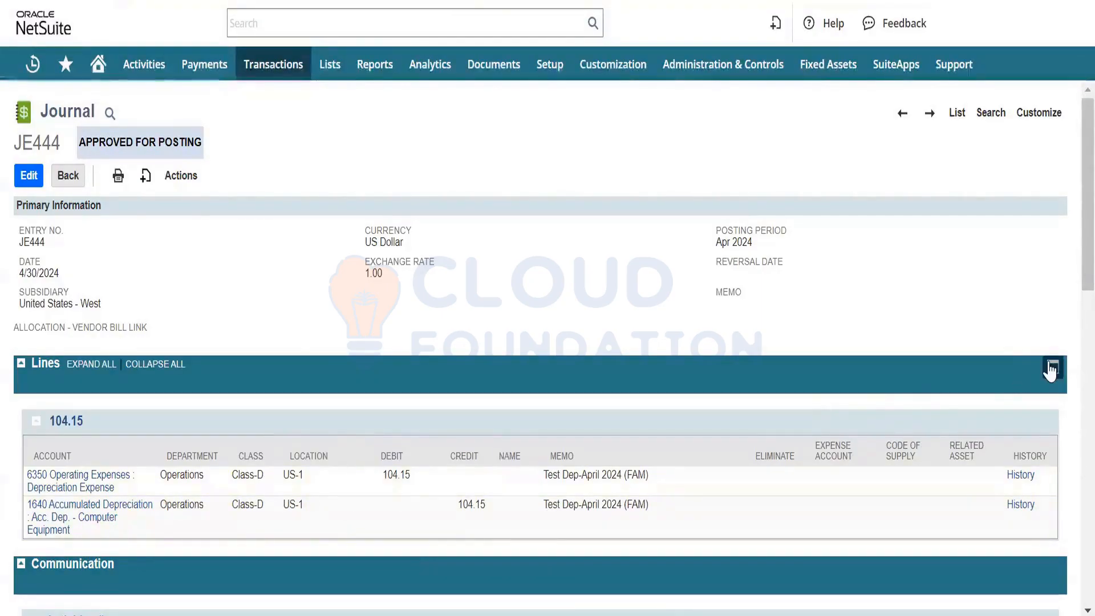
left_click(1051, 368)
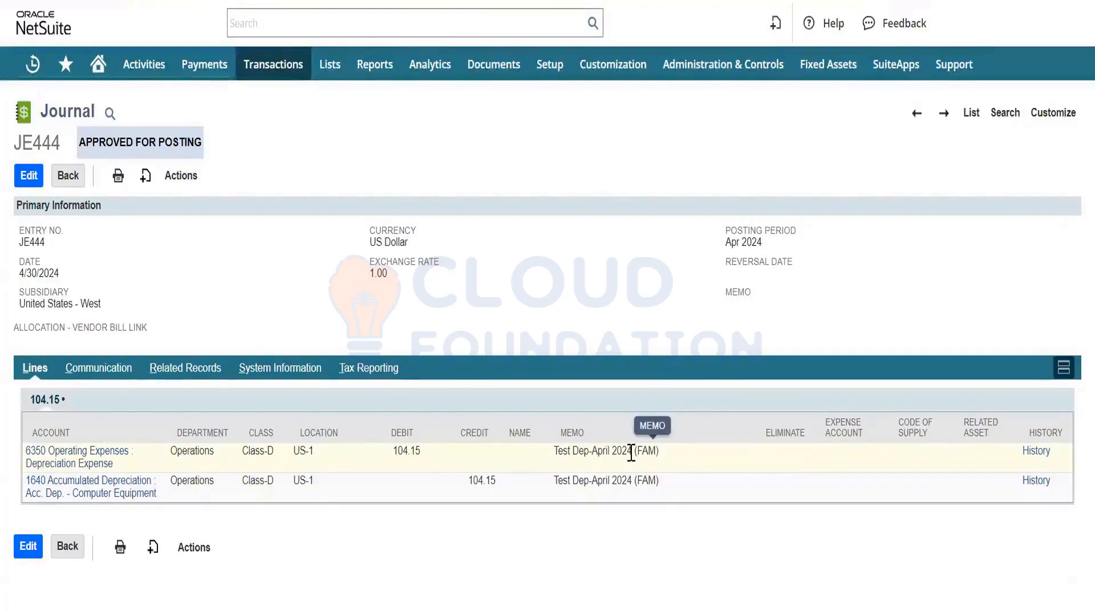
- Open the FAM Asset Register search and examine the April 2024 acquisition, depreciation and net book values of laptops FAM000073 to FAM000077
left_click_drag(632, 453, 564, 454)
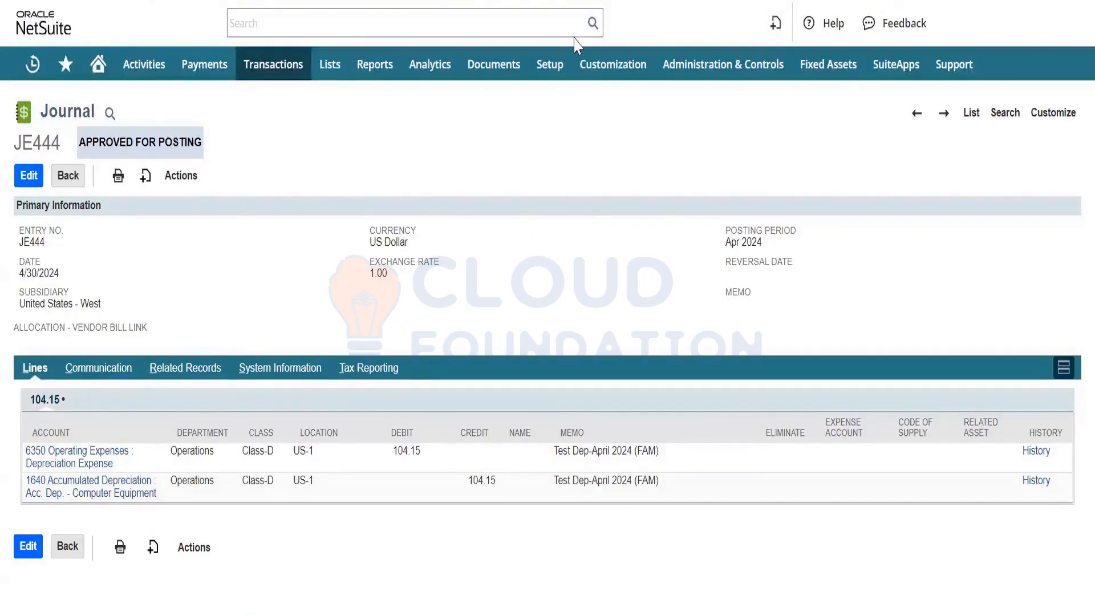
mouse_move(836, 65)
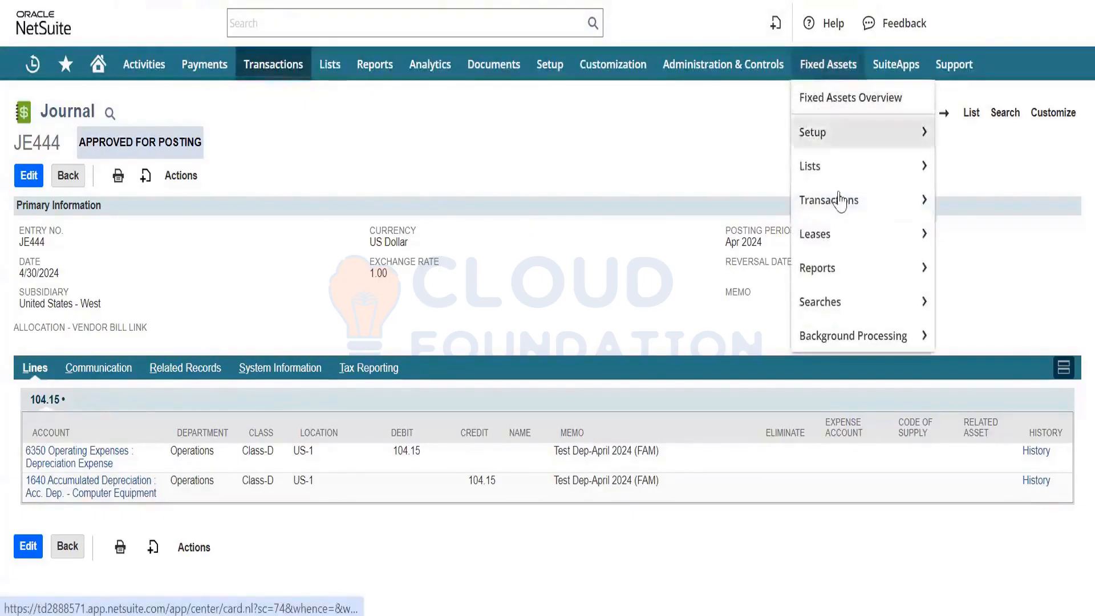
mouse_move(839, 201)
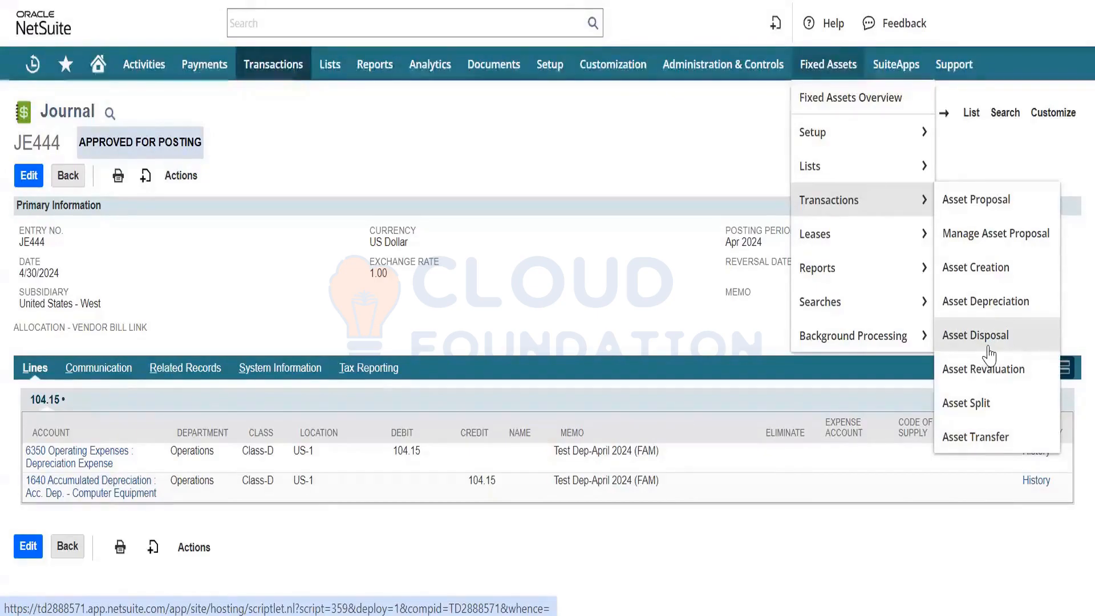
mouse_move(855, 268)
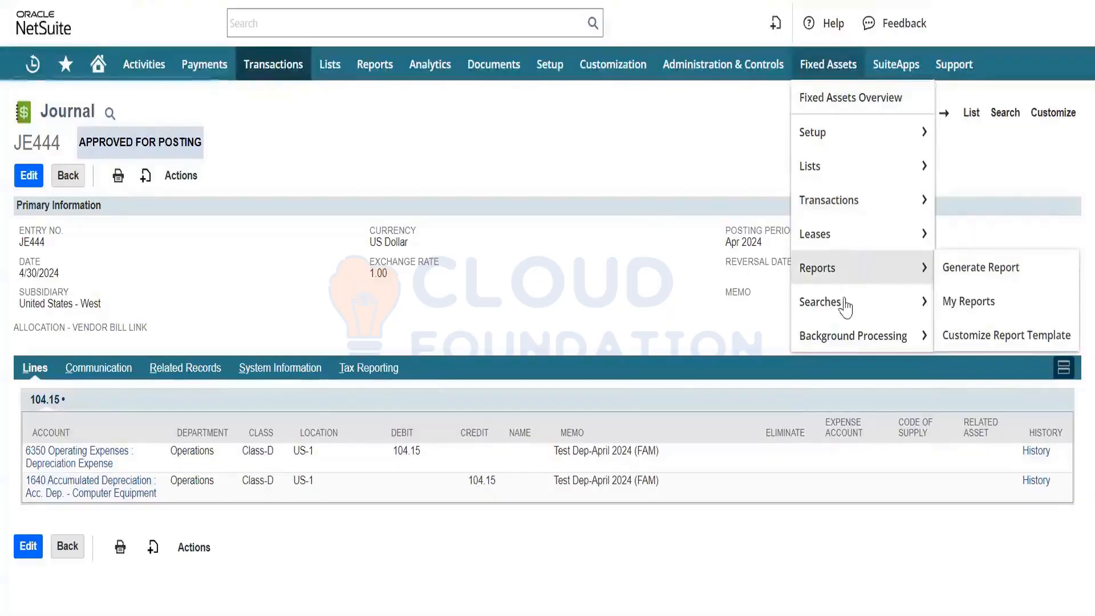
mouse_move(830, 292)
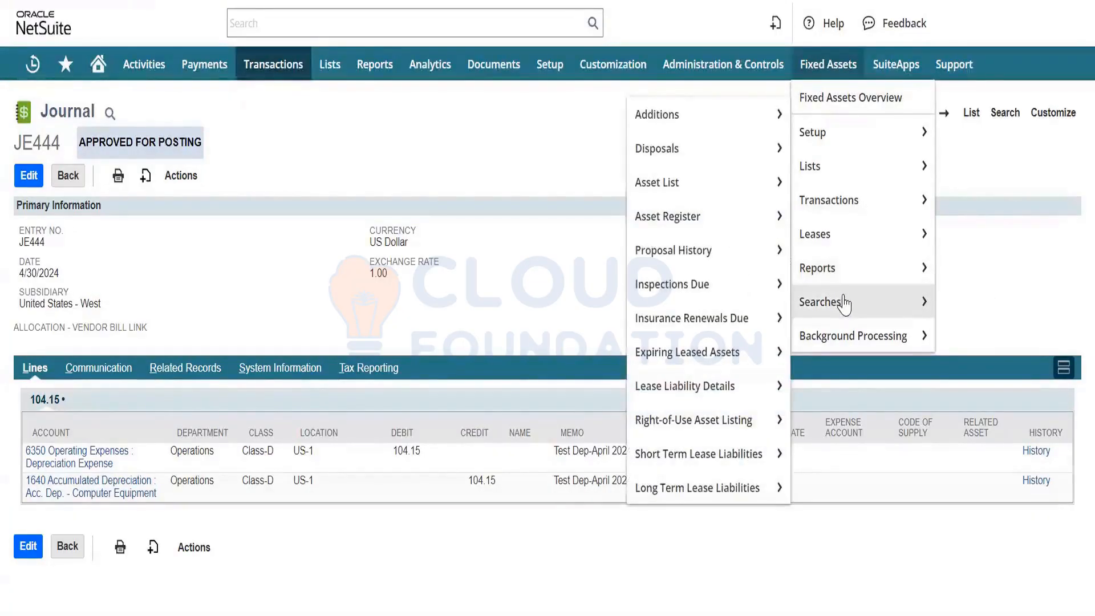
mouse_move(641, 189)
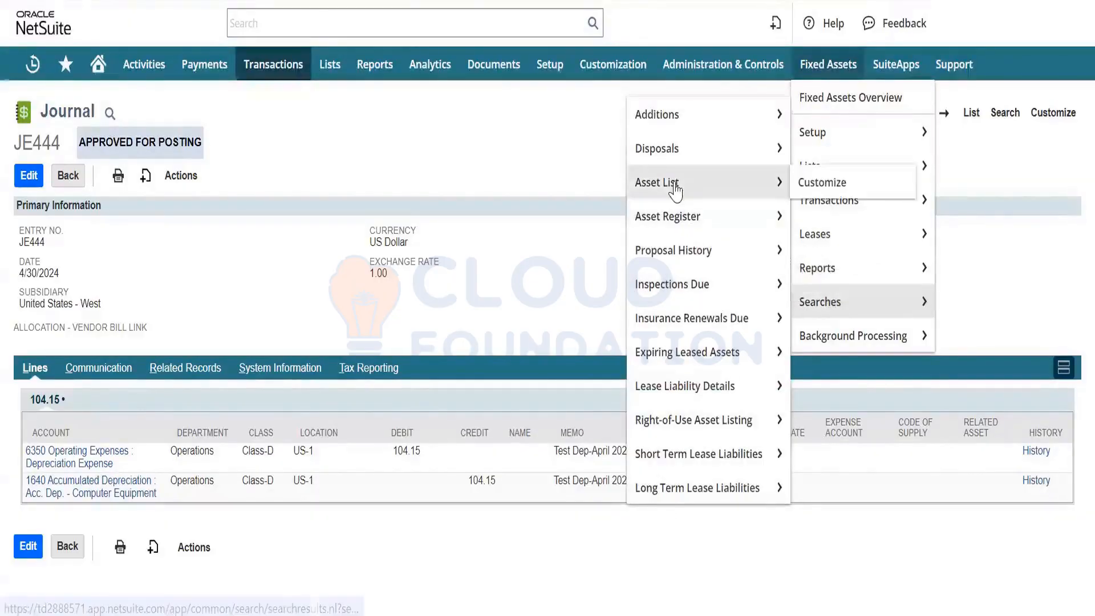
mouse_move(697, 222)
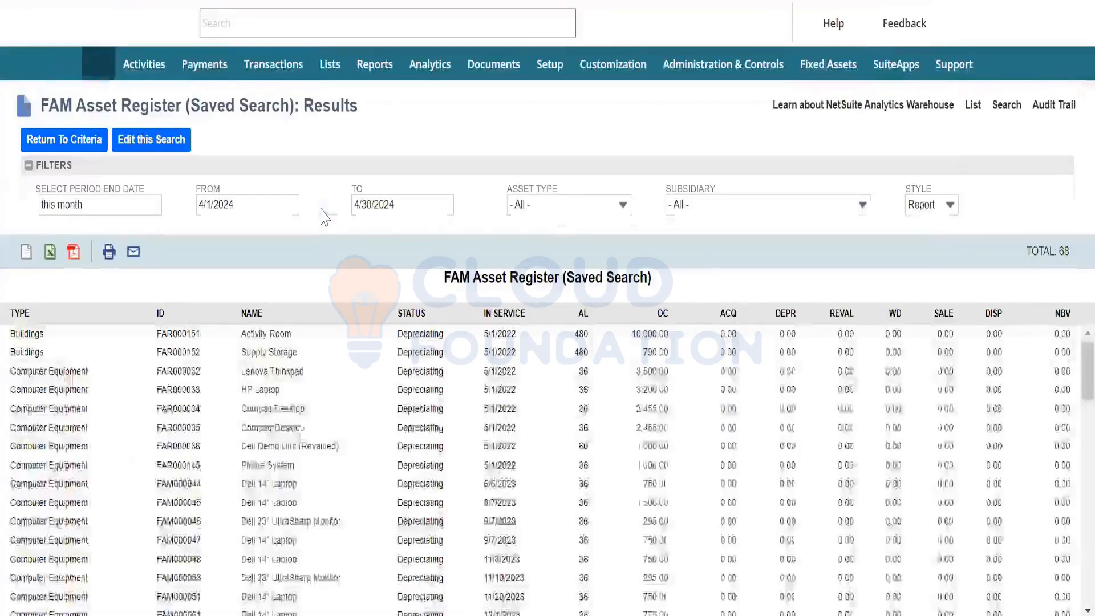
left_click(948, 137)
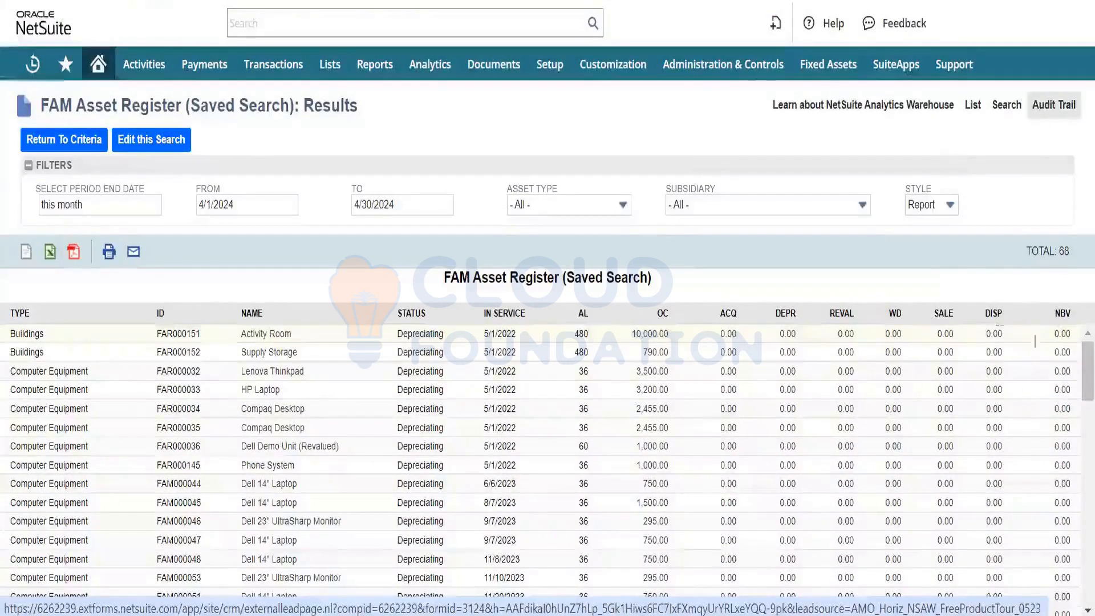
scroll(533, 489, "down", 10)
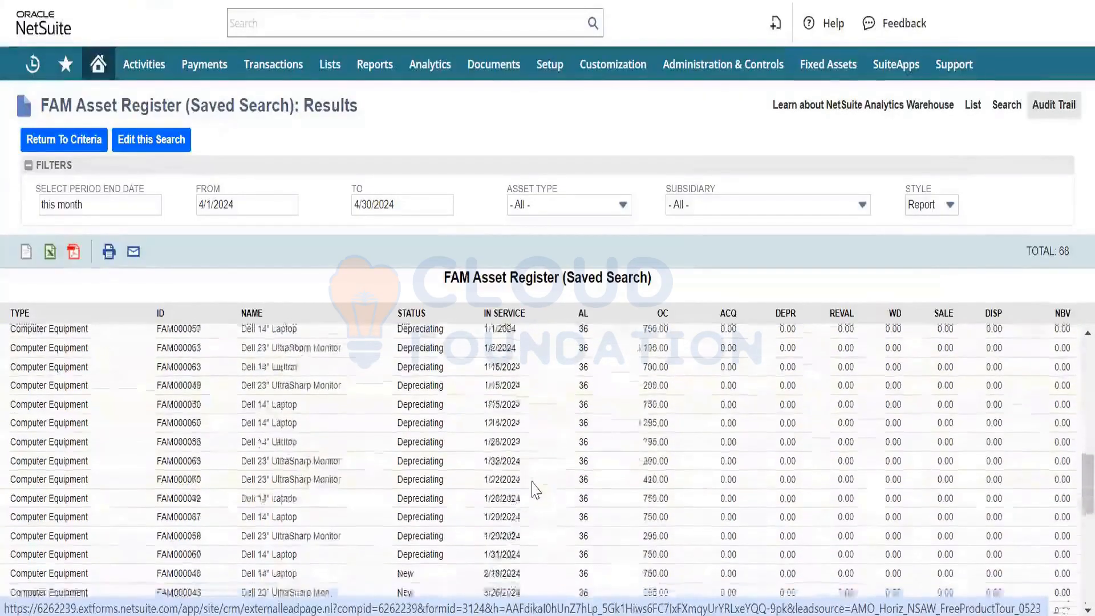
scroll(535, 489, "down", 3)
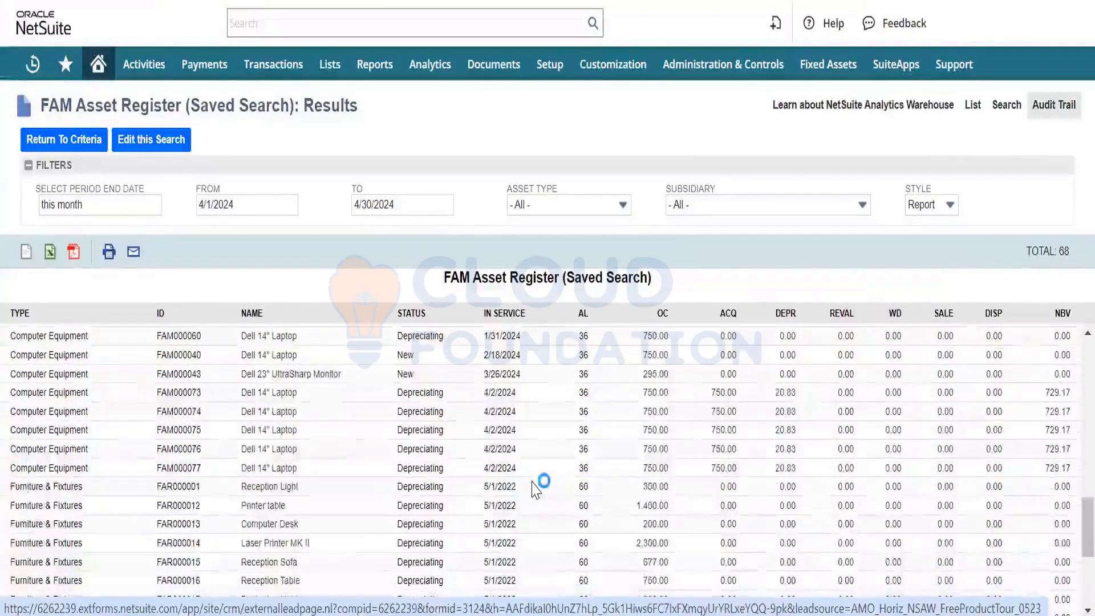
scroll(533, 488, "up", 1)
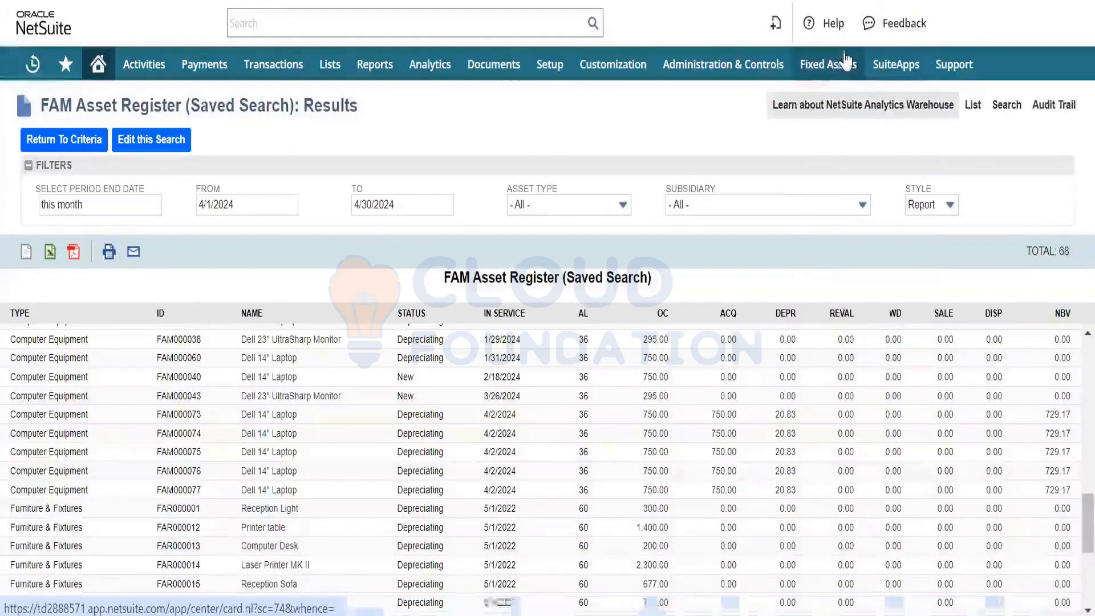
- Open the fixed assets report generator and choose the Depreciation Monthly Report for 4/1/2024 to 4/30/2024
mouse_move(841, 72)
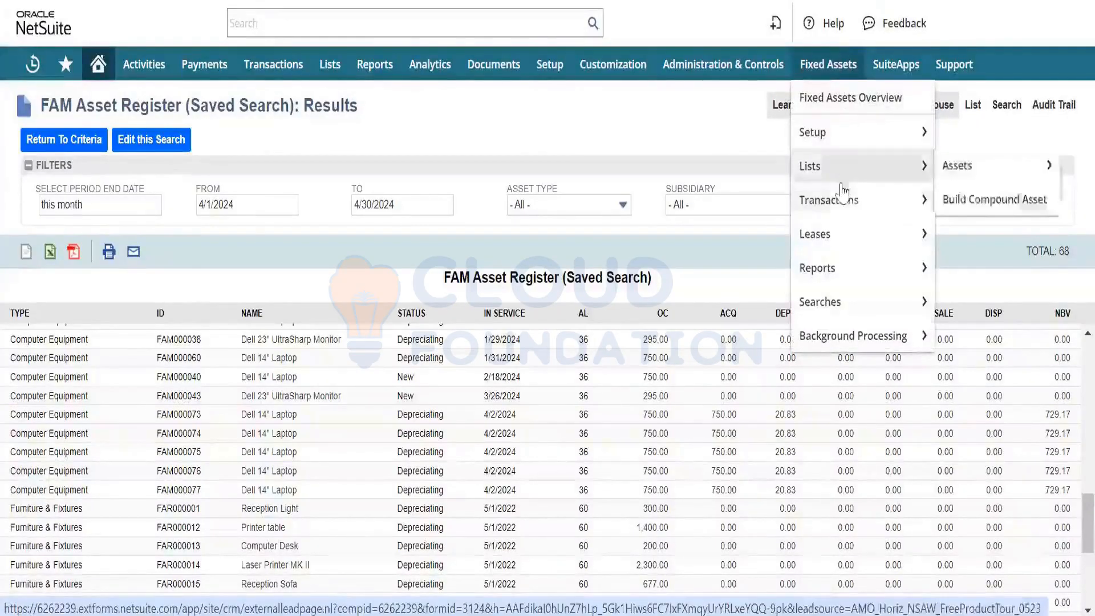
mouse_move(844, 251)
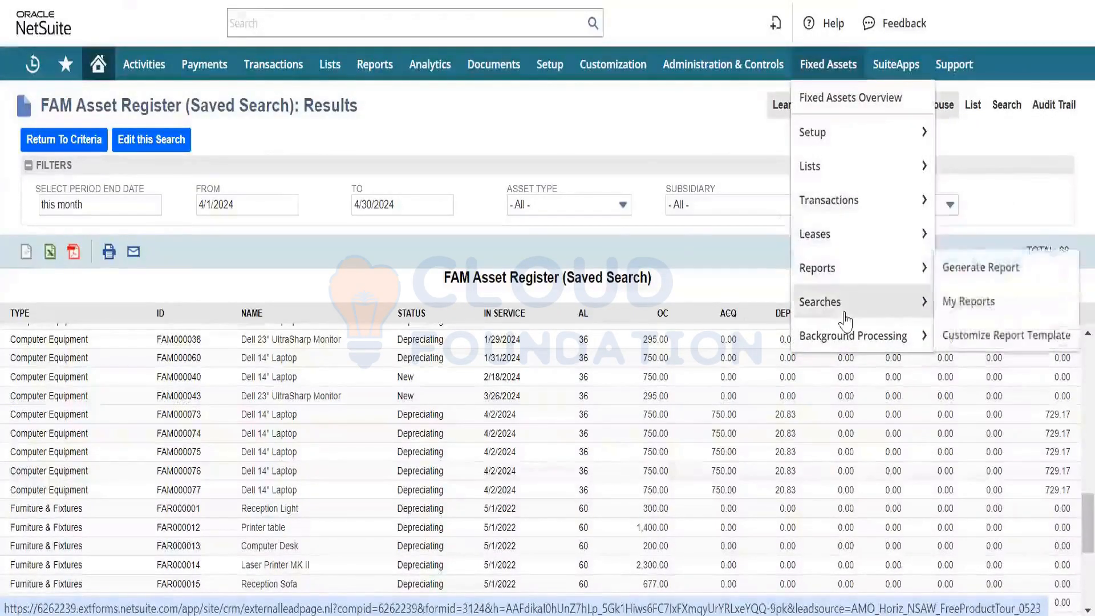
mouse_move(843, 313)
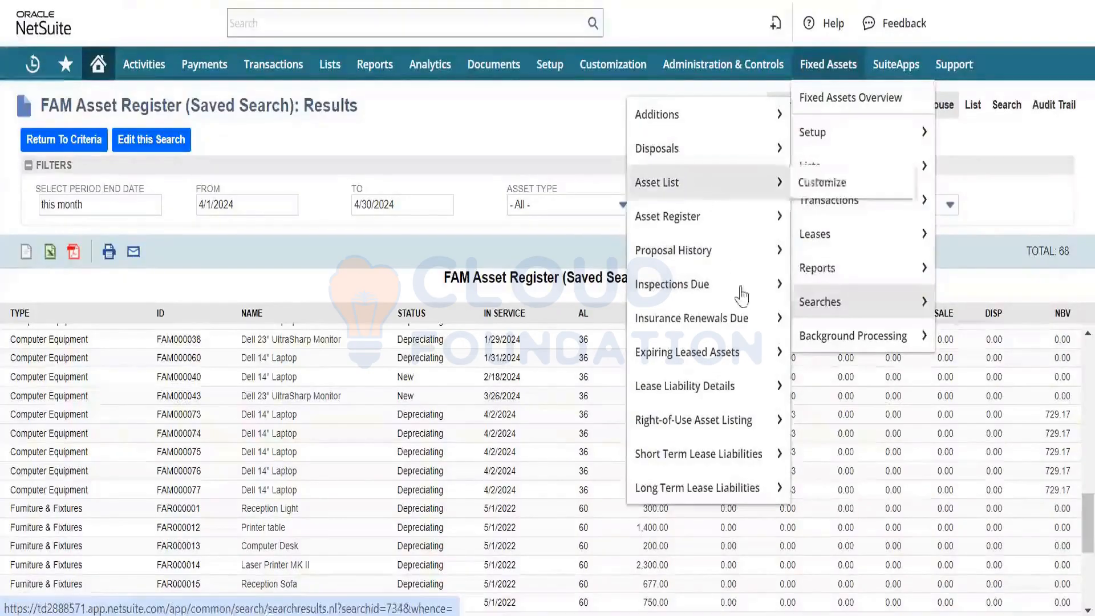
mouse_move(832, 270)
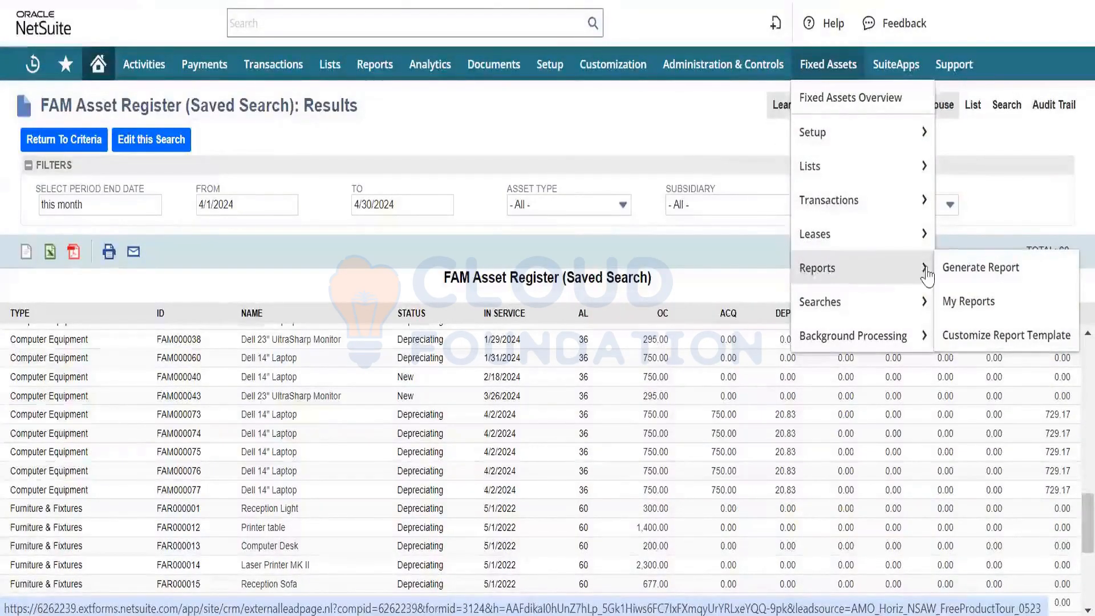
left_click(959, 278)
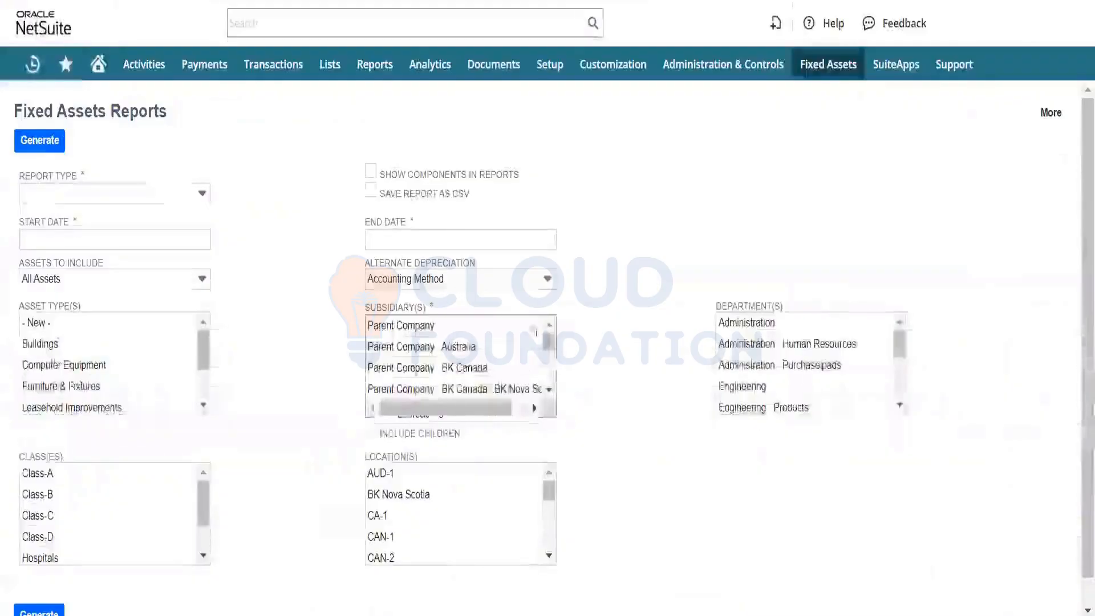
left_click(158, 195)
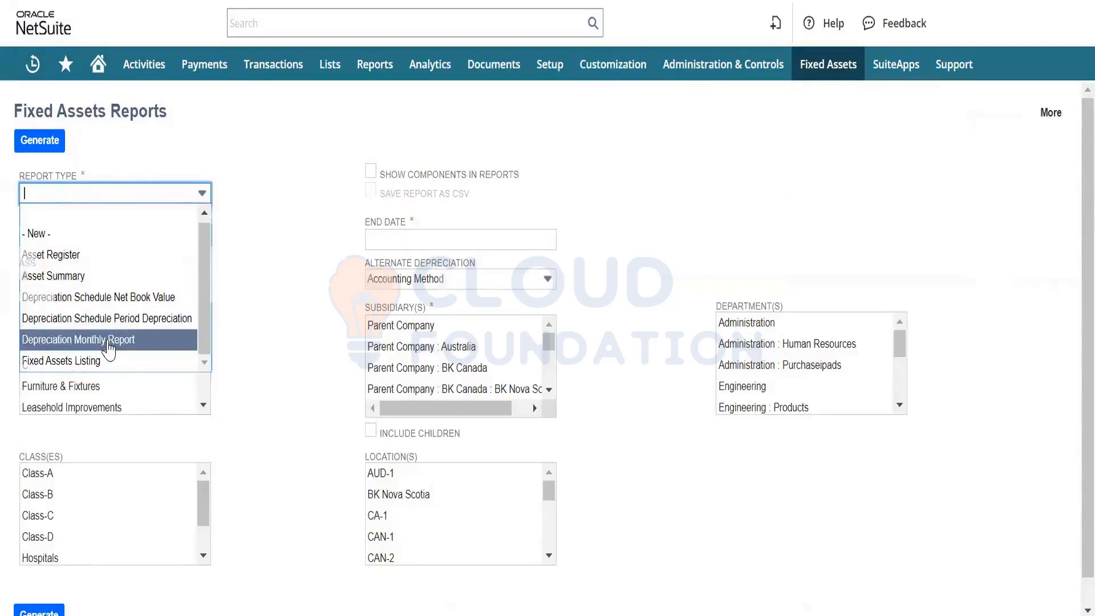
left_click(108, 343)
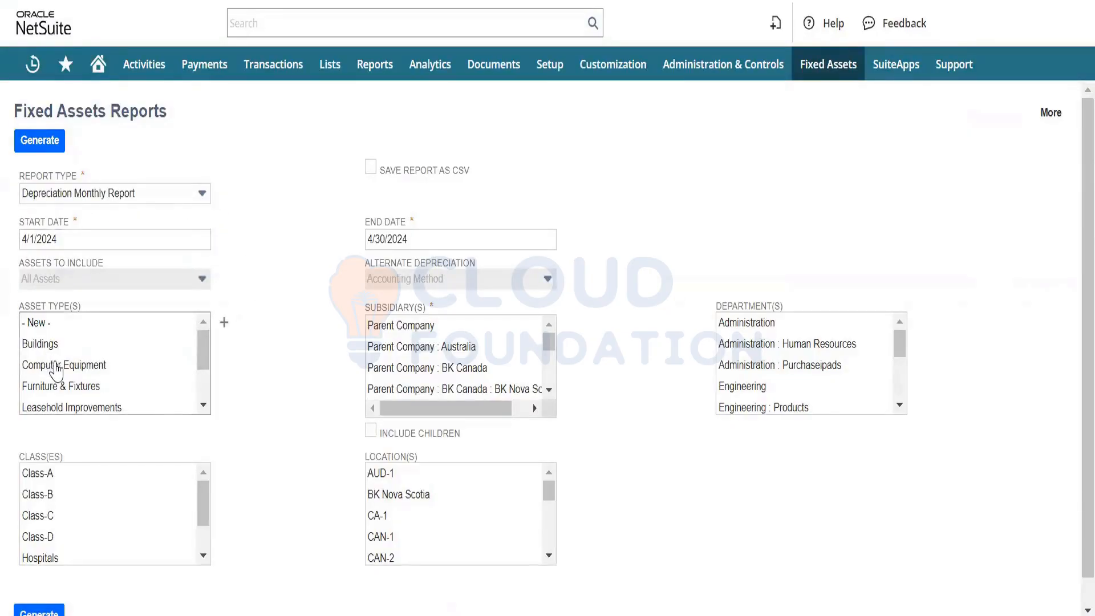
- Generate the report as CSV for the asset type Computer Equipment and the subsidiary Parent Company : United States - West
left_click(56, 370)
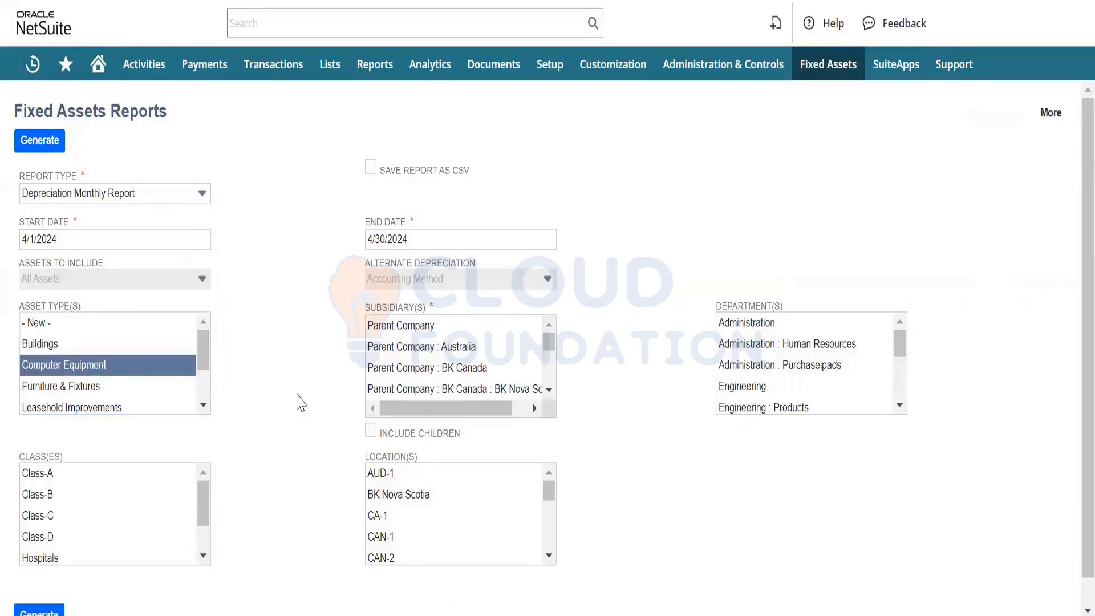
scroll(406, 377, "down", 5)
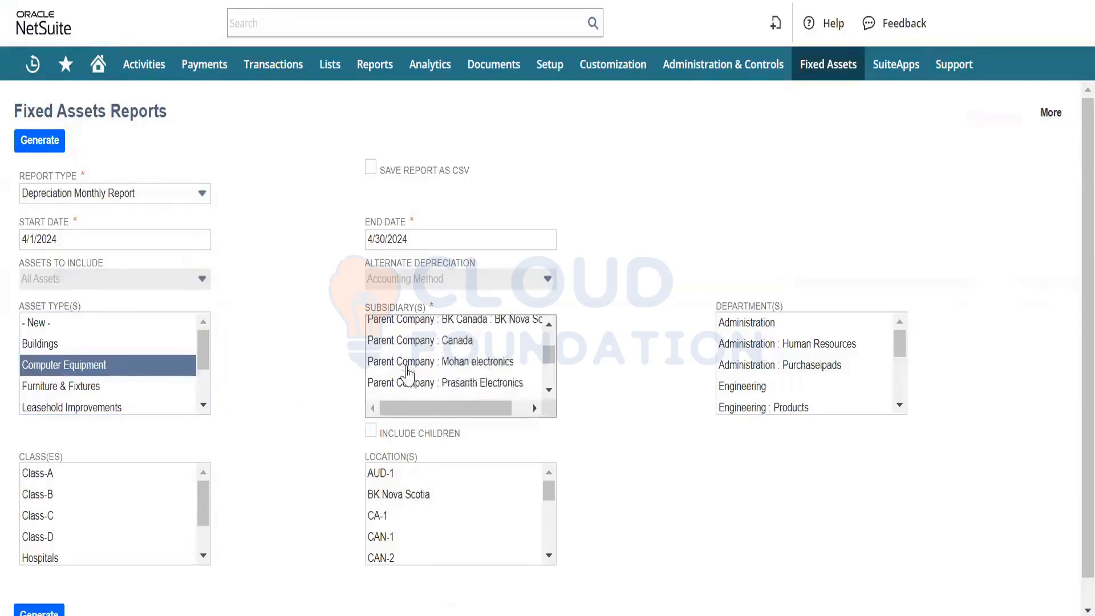
left_click(425, 371)
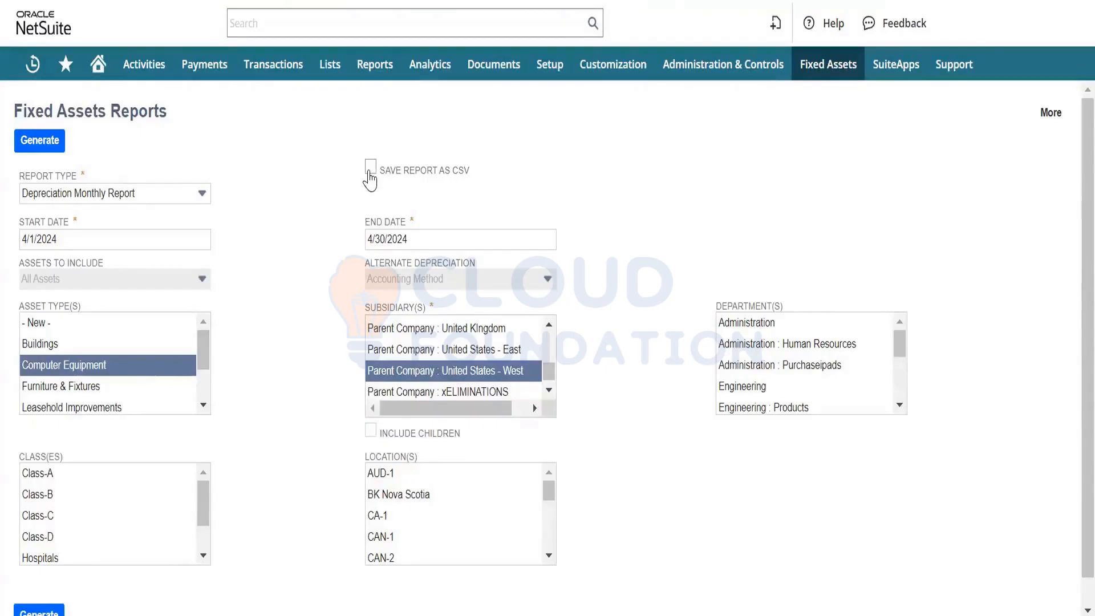
scroll(303, 291, "down", 1)
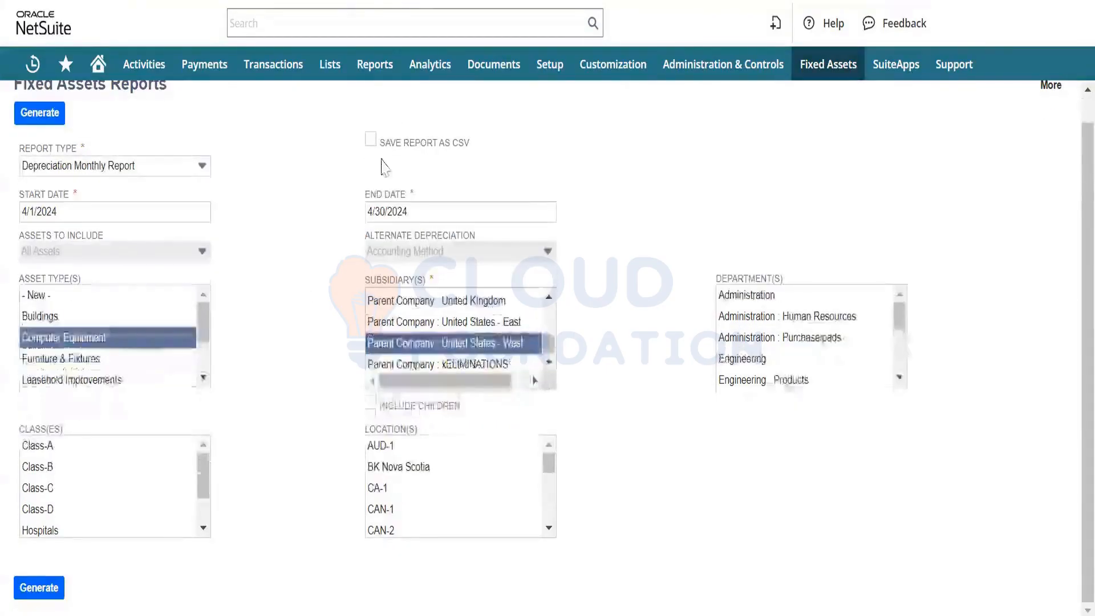
left_click(368, 147)
scroll(105, 178, "up", 1)
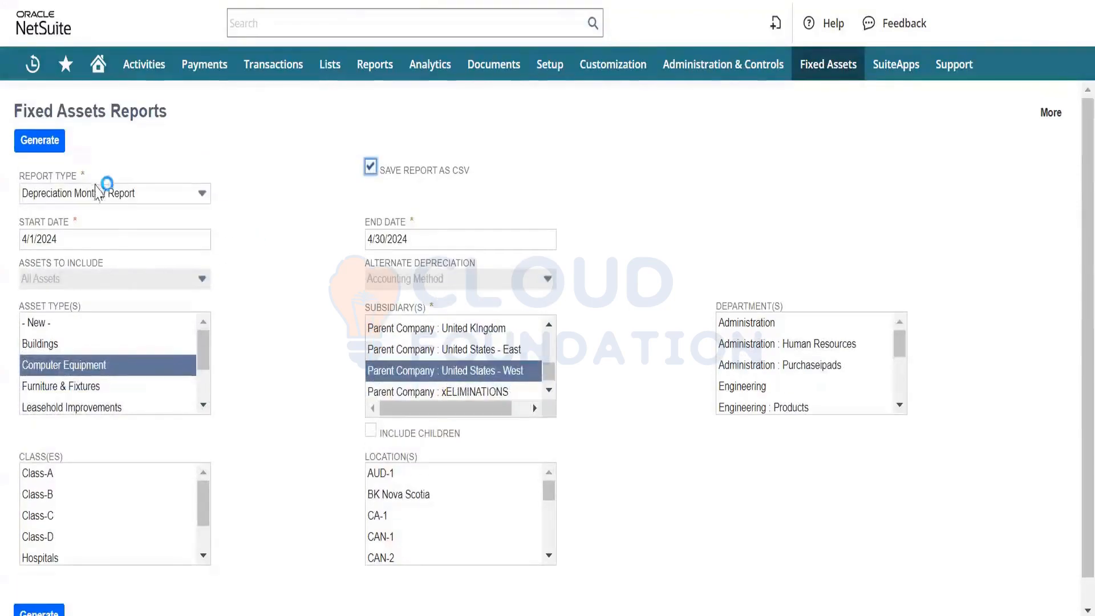
left_click(33, 149)
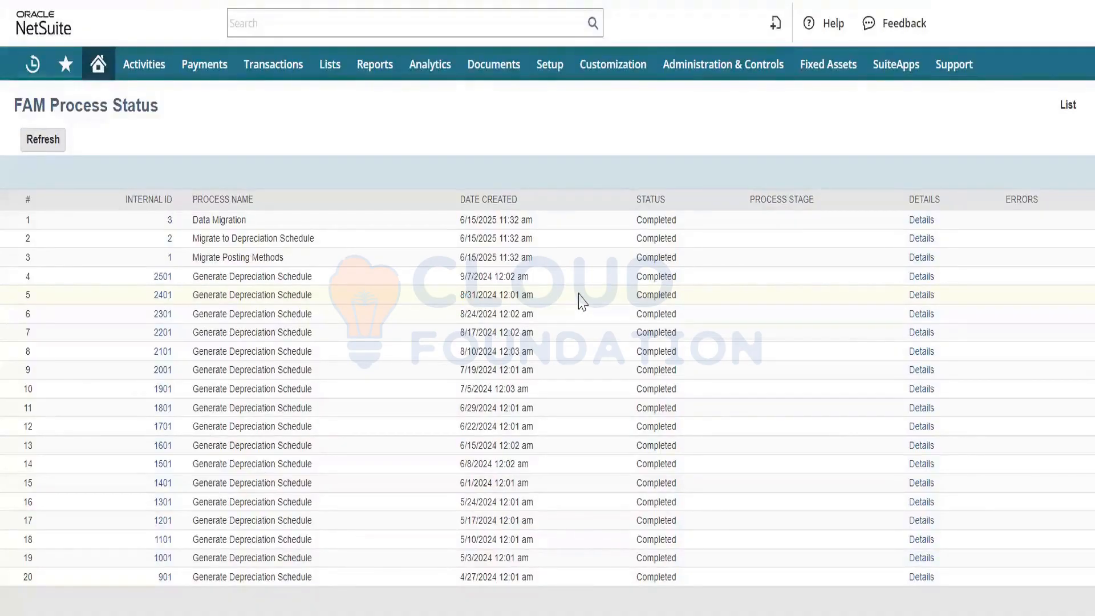
- Leave the unsaved asset edit for the fixed assets reports history and open the generated Depreciation Monthly Report's CSV file in Excel
mouse_move(812, 69)
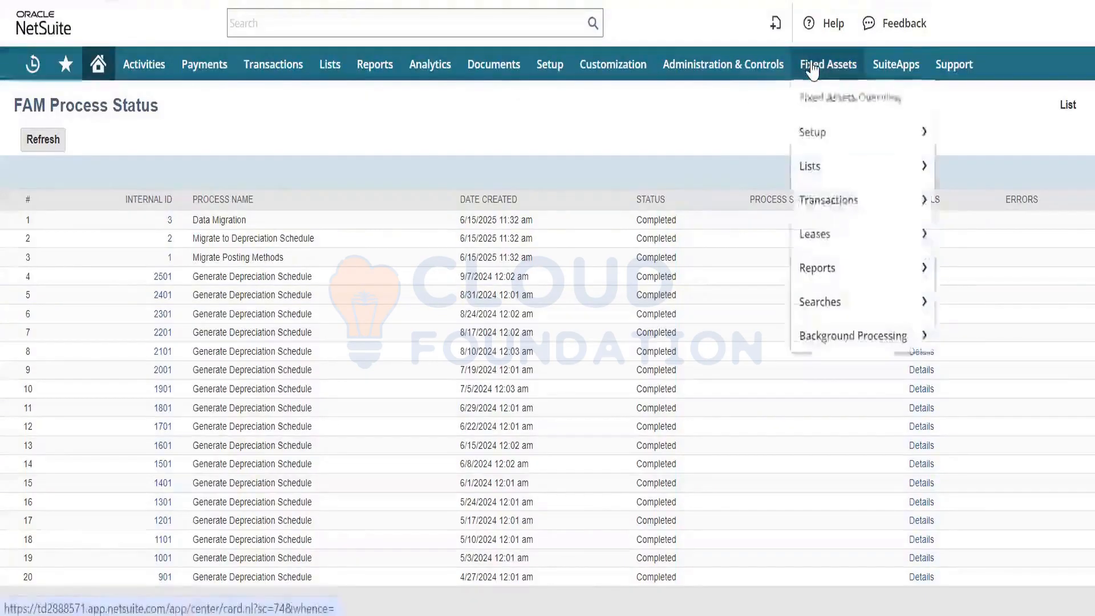
mouse_move(832, 272)
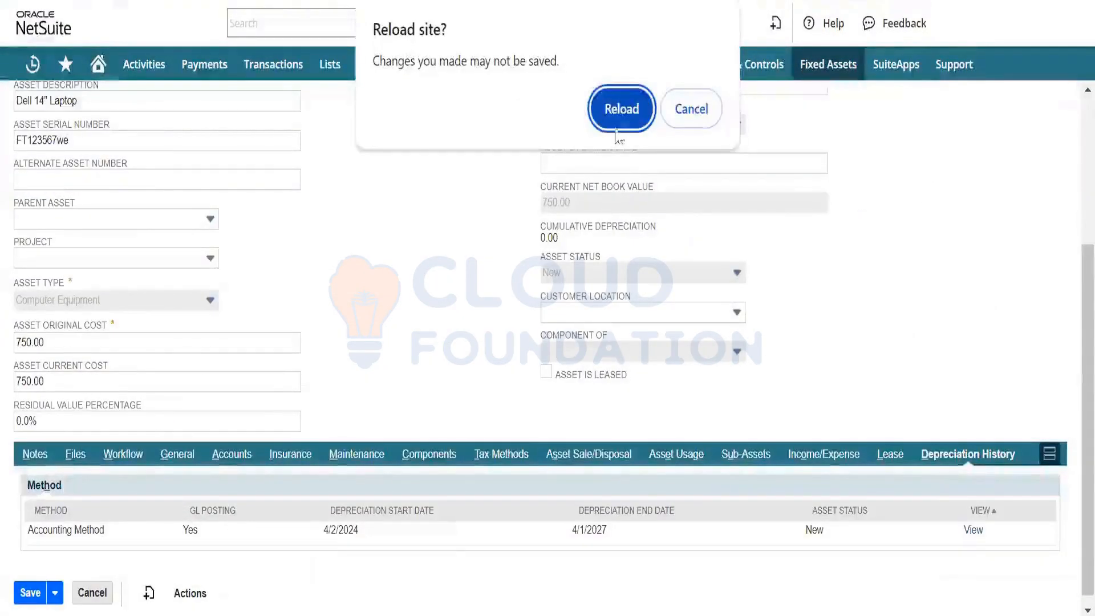
left_click(691, 109)
mouse_move(823, 74)
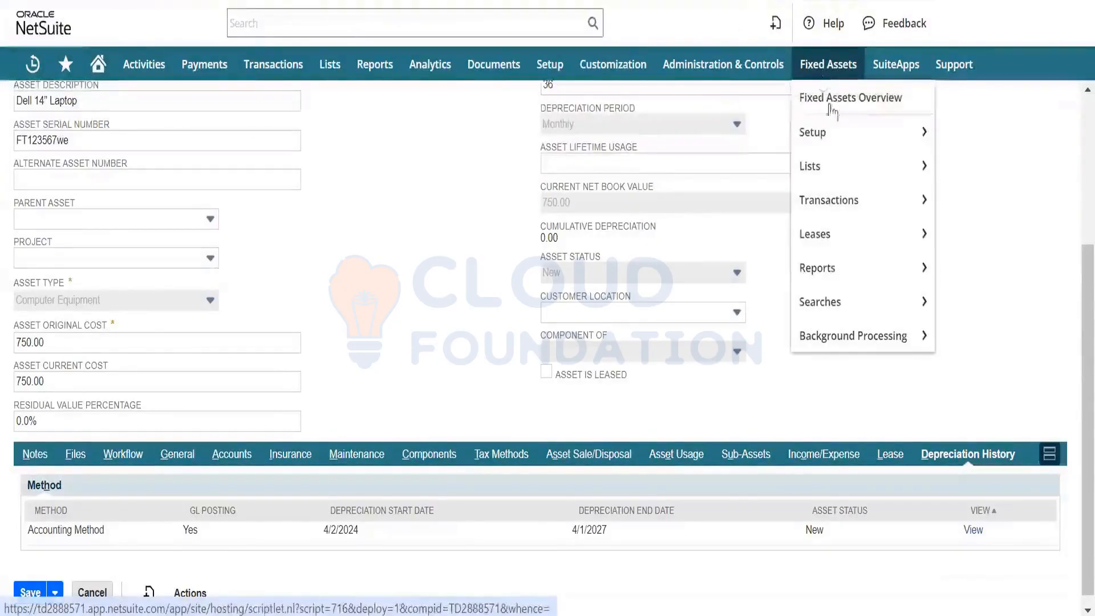
mouse_move(840, 266)
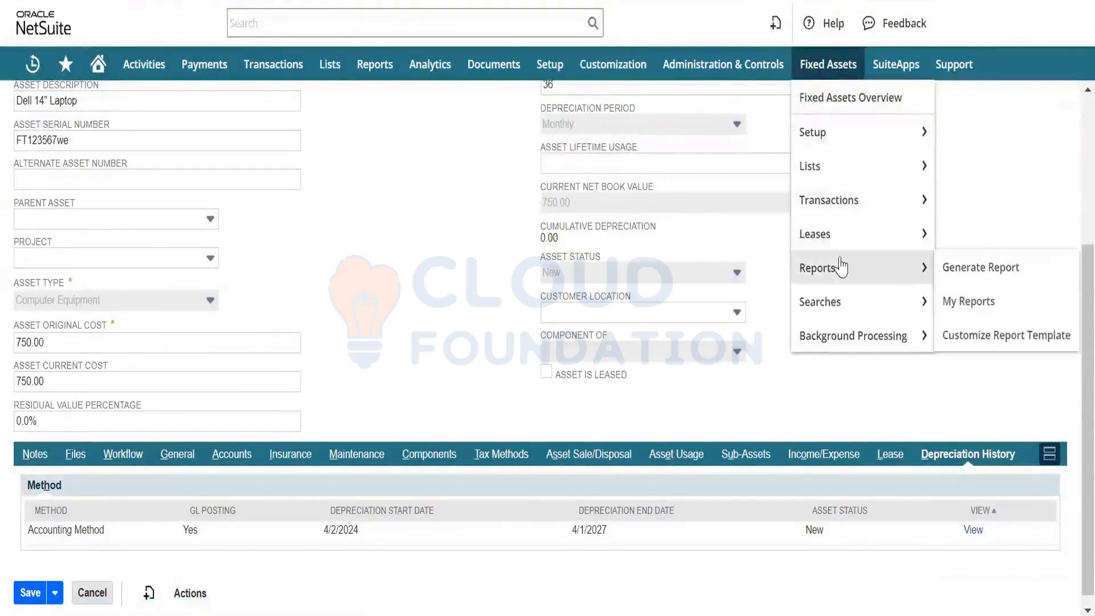
left_click(968, 302)
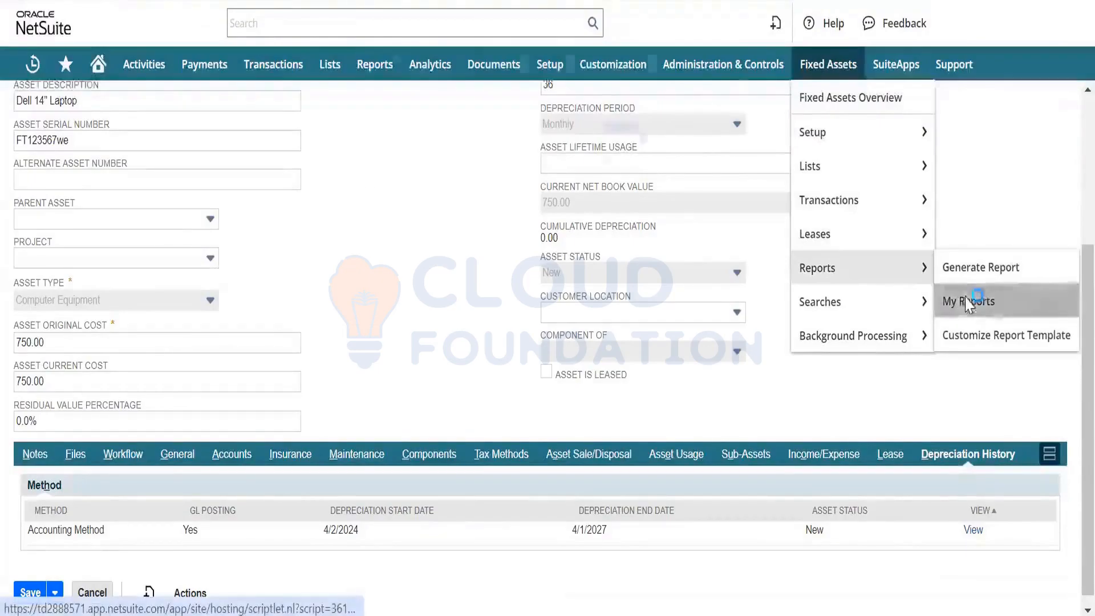
left_click(627, 144)
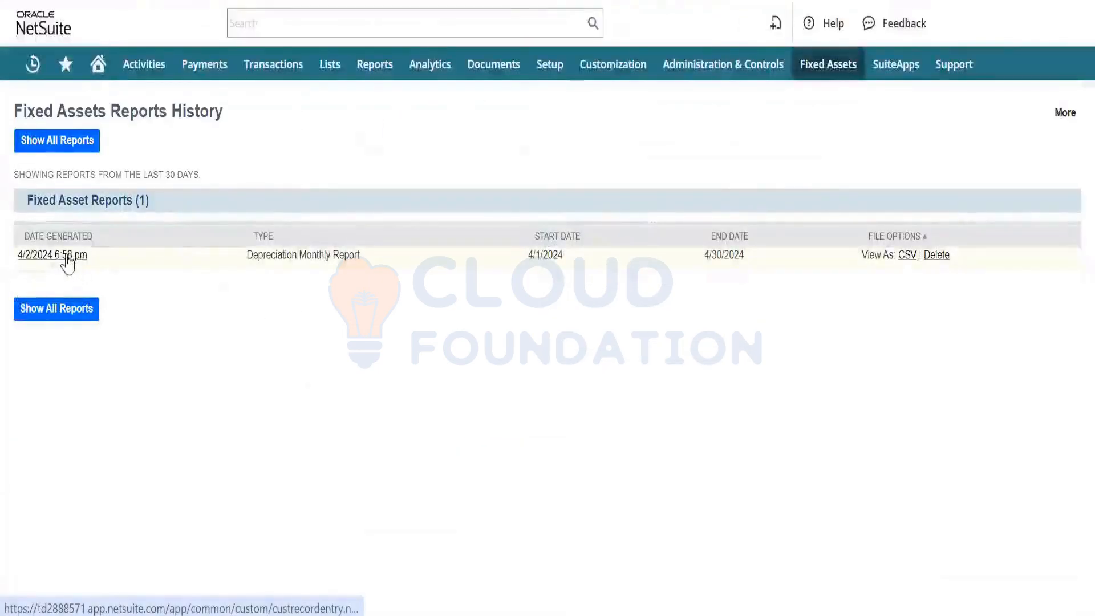
left_click(907, 256)
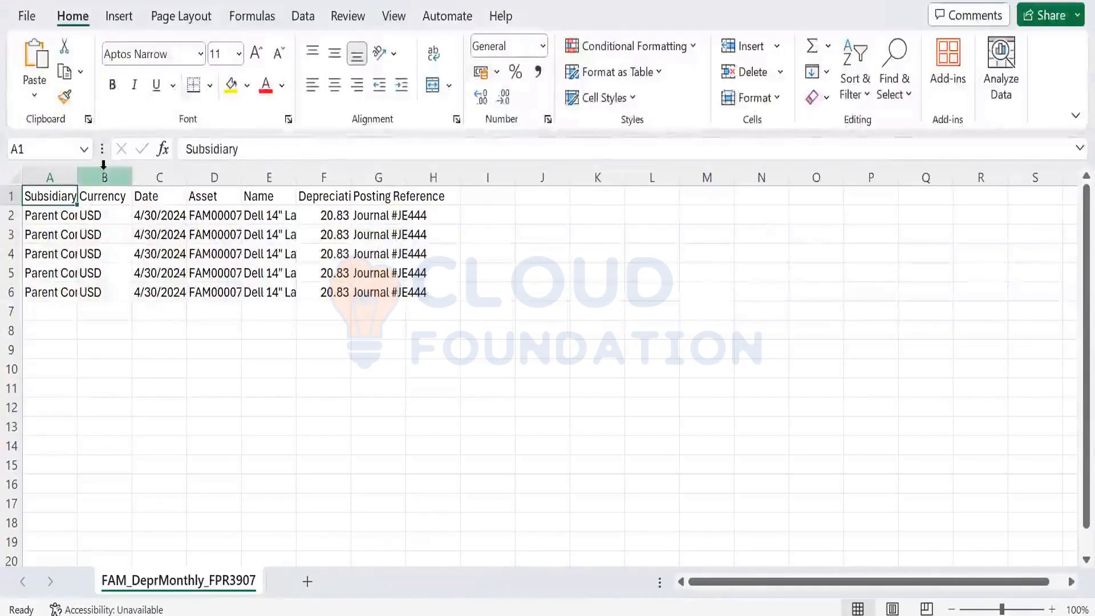
- Fit the widths of the Depreciation Amount, Name, Asset and Subsidiary columns to their contents
double_click(352, 178)
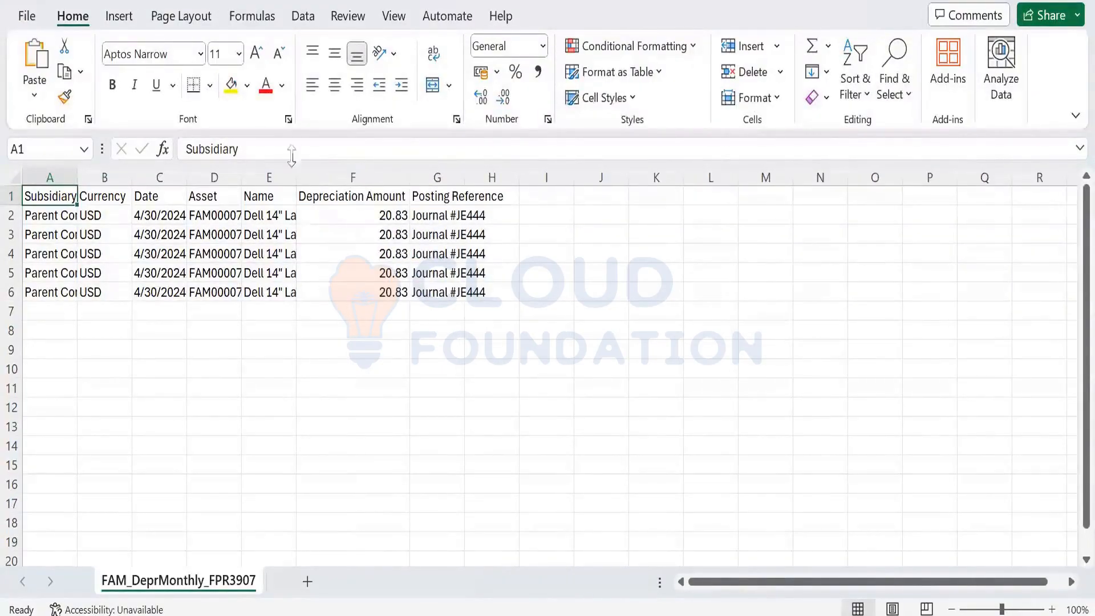
double_click(295, 177)
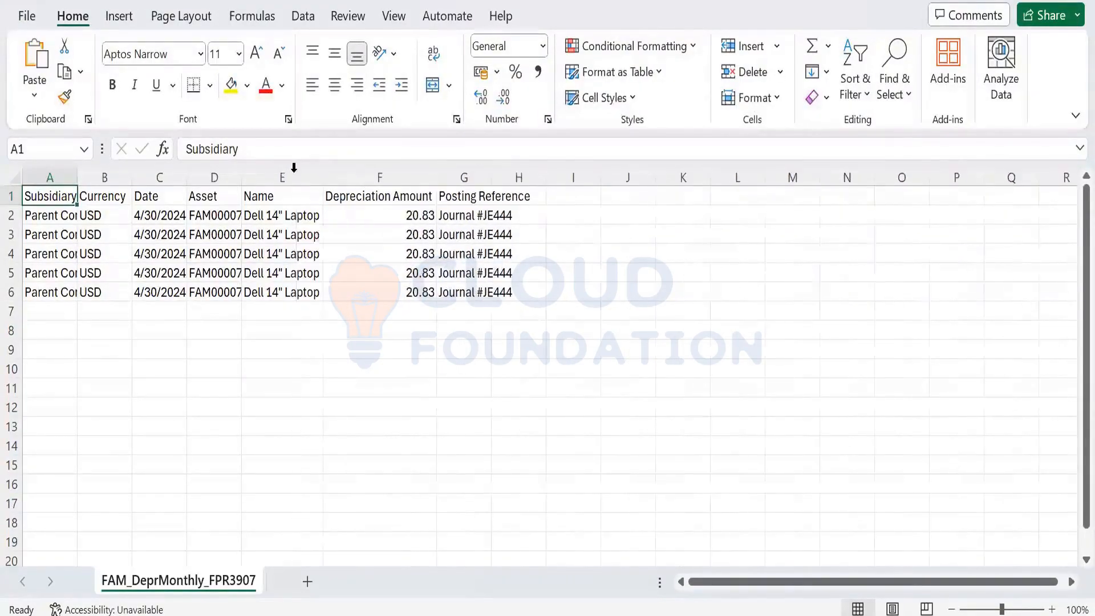
double_click(241, 177)
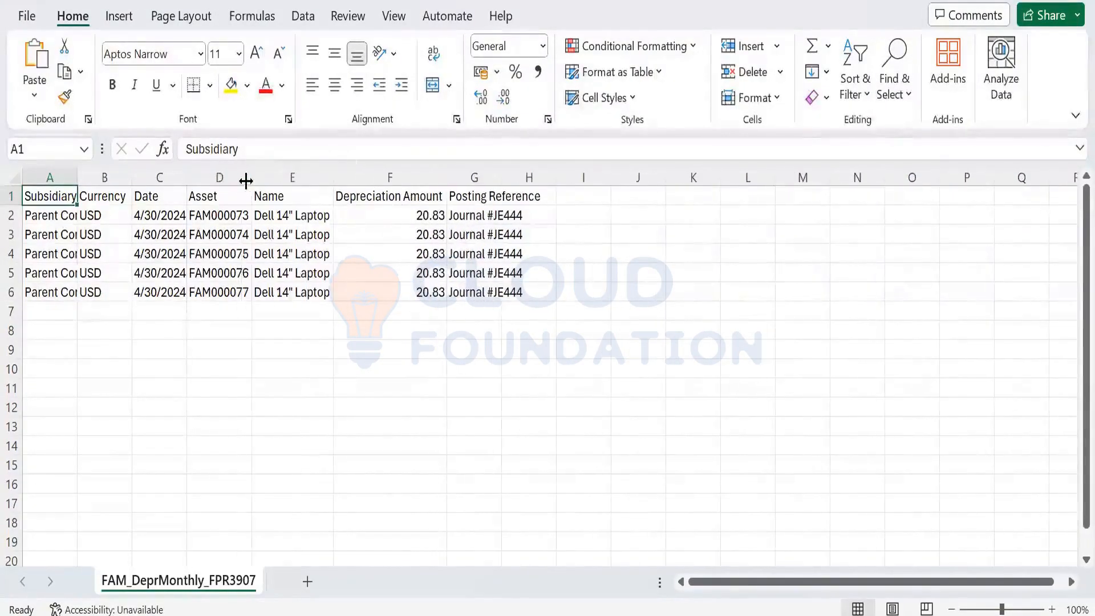
double_click(77, 176)
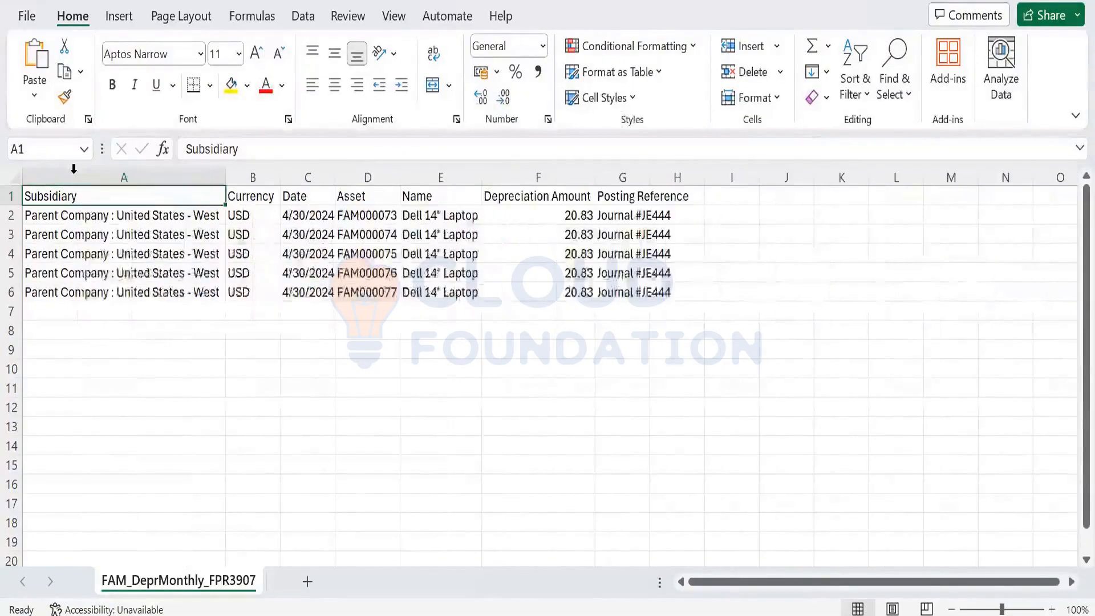
- Close FAM_DeprMonthly_FPR3907.csv without saving the changes and switch back to the Fixed Assets Reports History in NetSuite
left_click(74, 169)
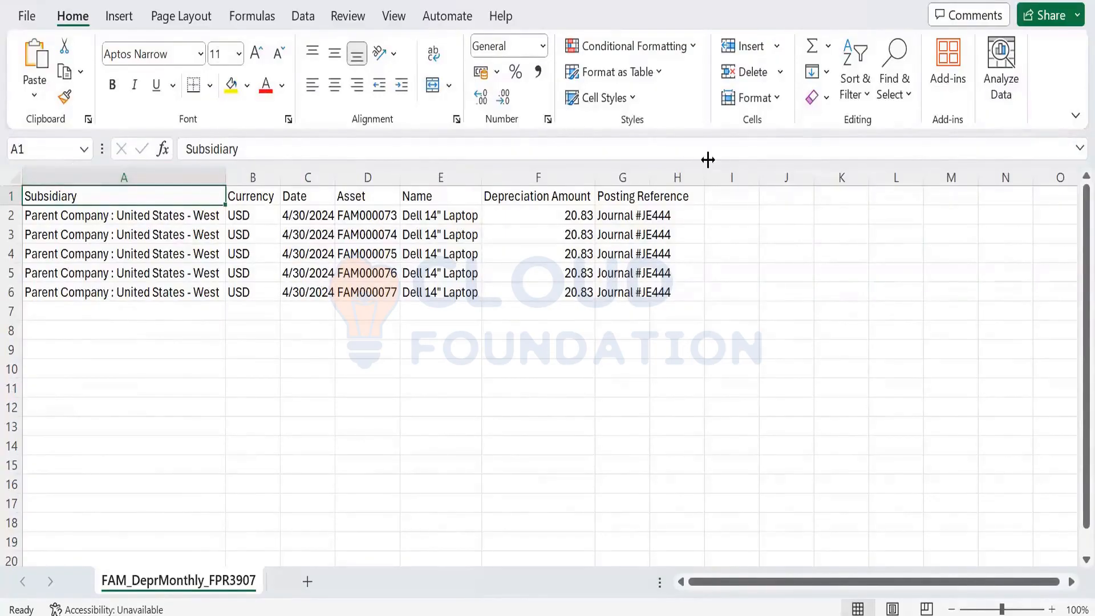
key("ctrl+w")
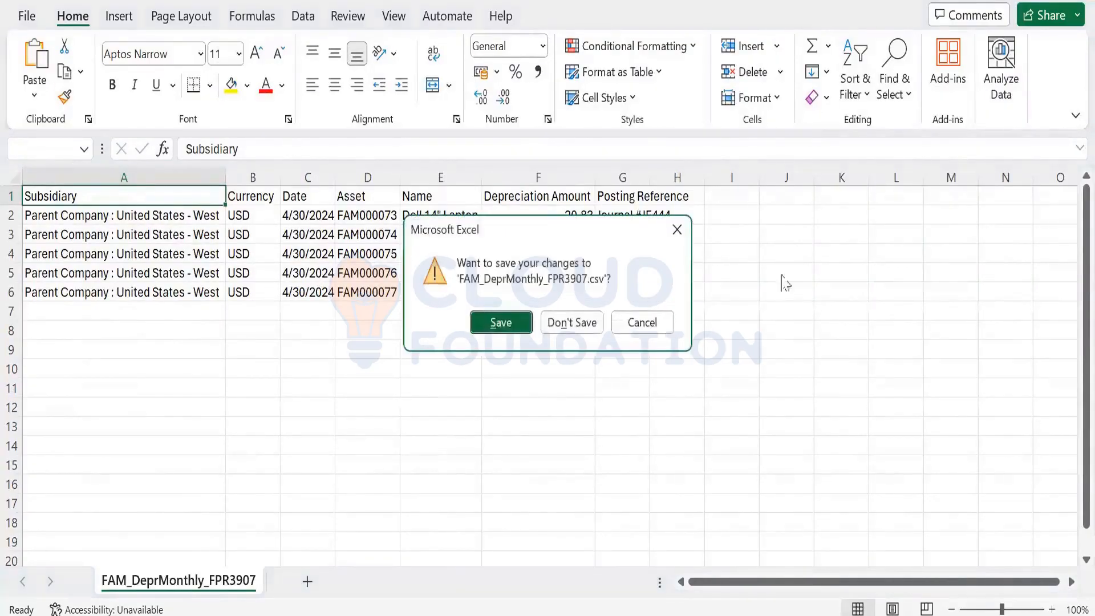
left_click(559, 319)
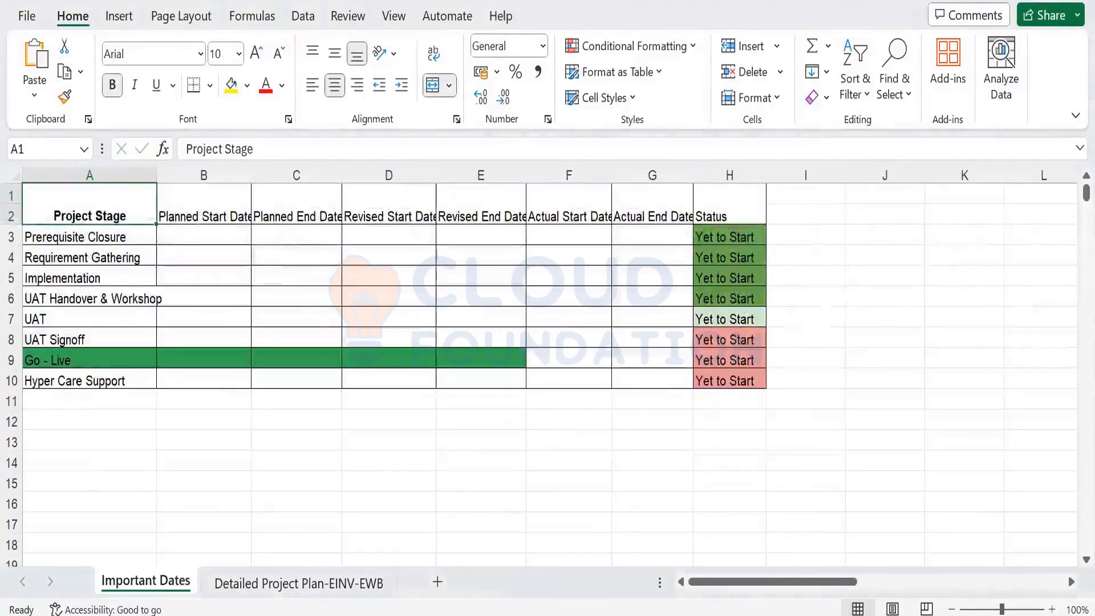
mouse_move(556, 614)
left_click(716, 563)
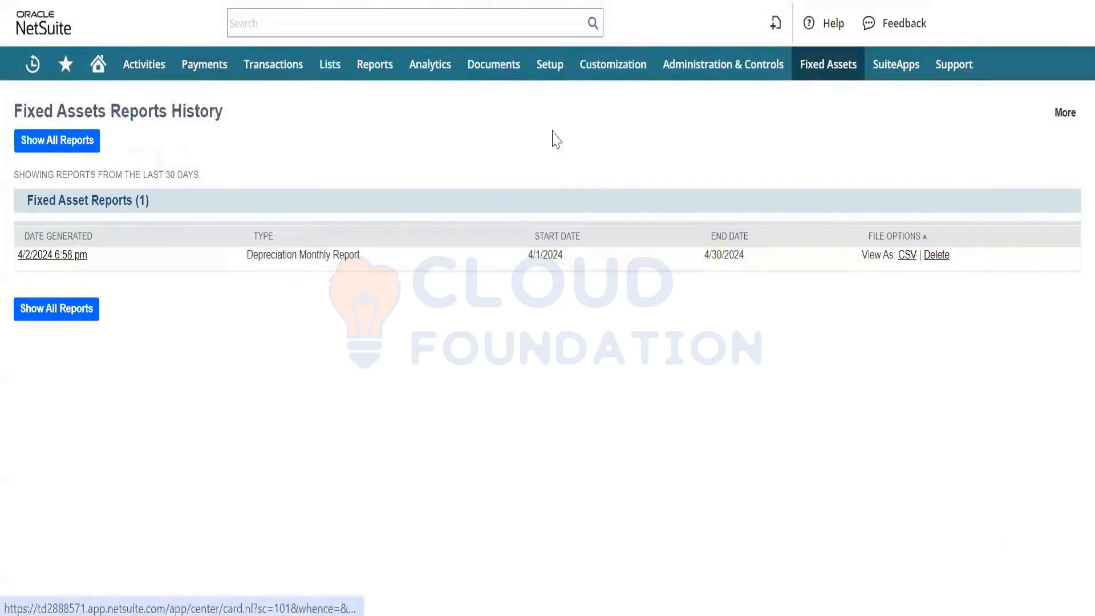
mouse_move(814, 90)
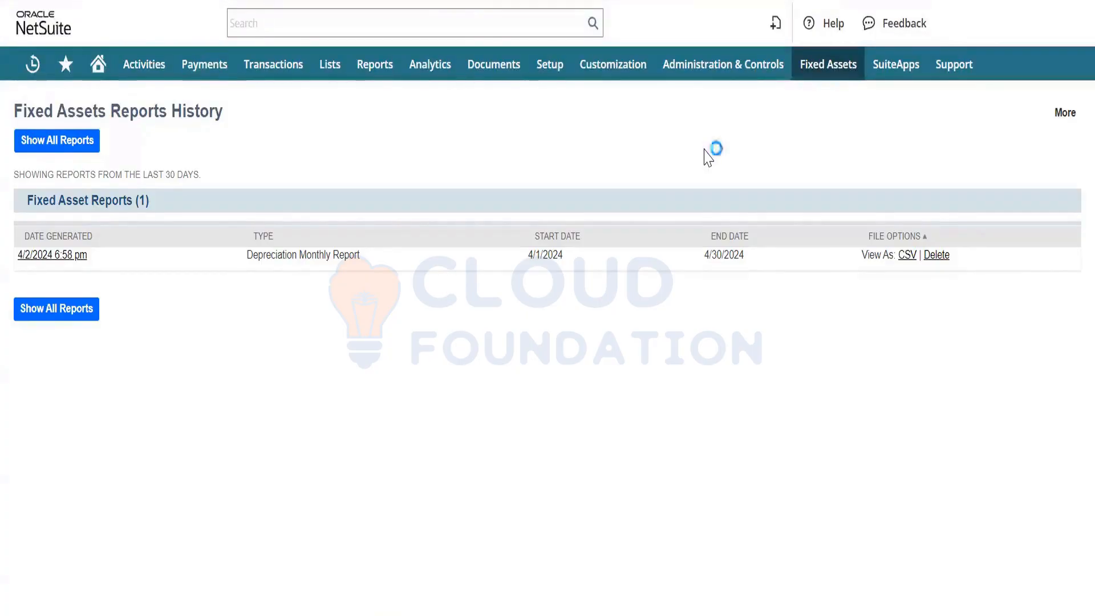
mouse_move(818, 144)
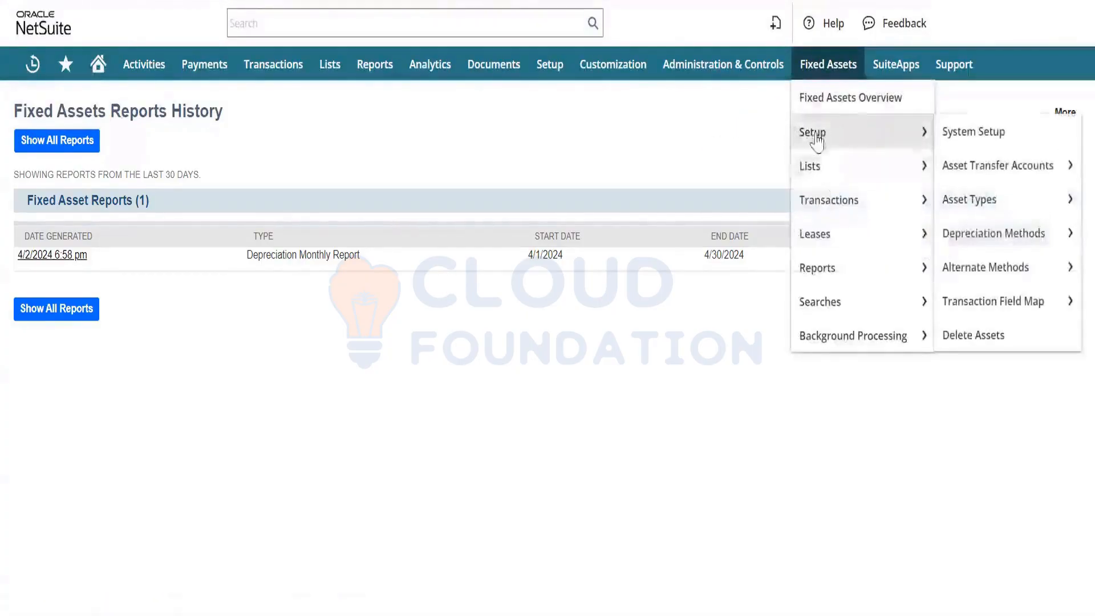
mouse_move(963, 185)
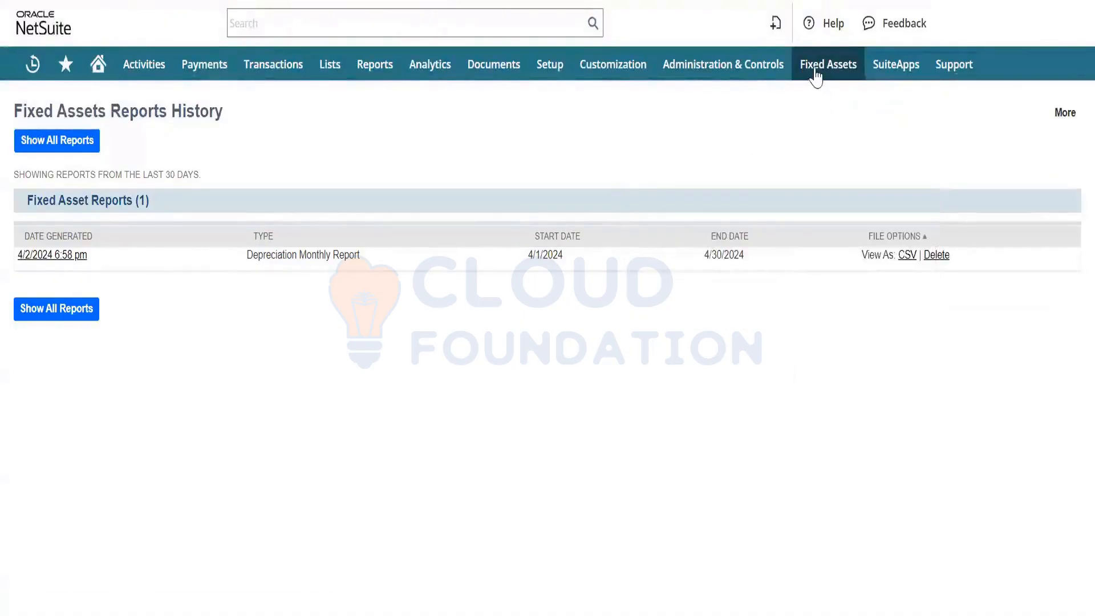
mouse_move(860, 338)
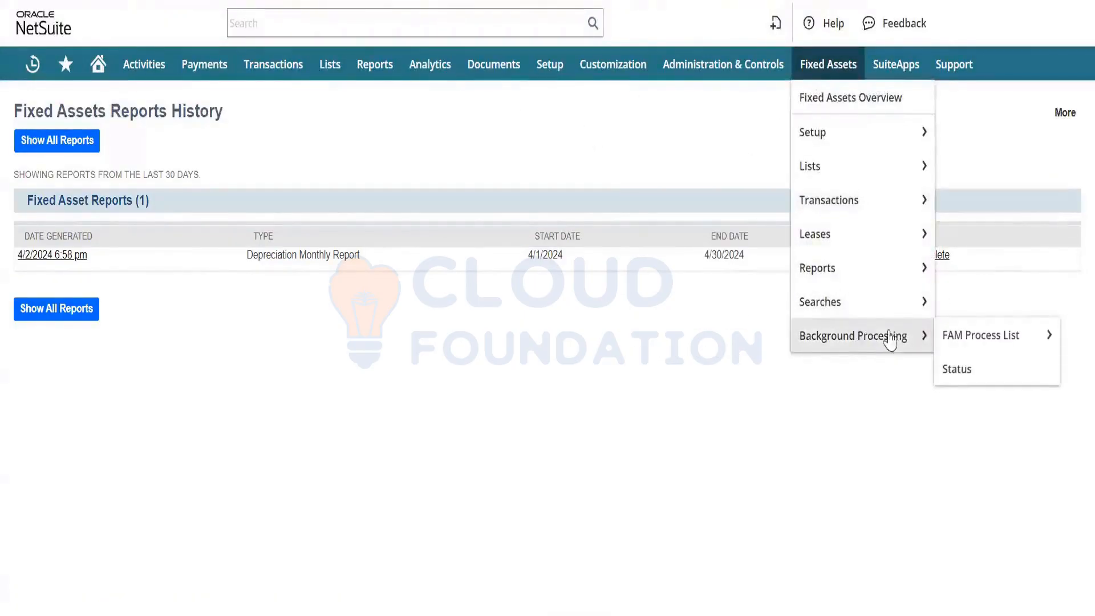
mouse_move(968, 339)
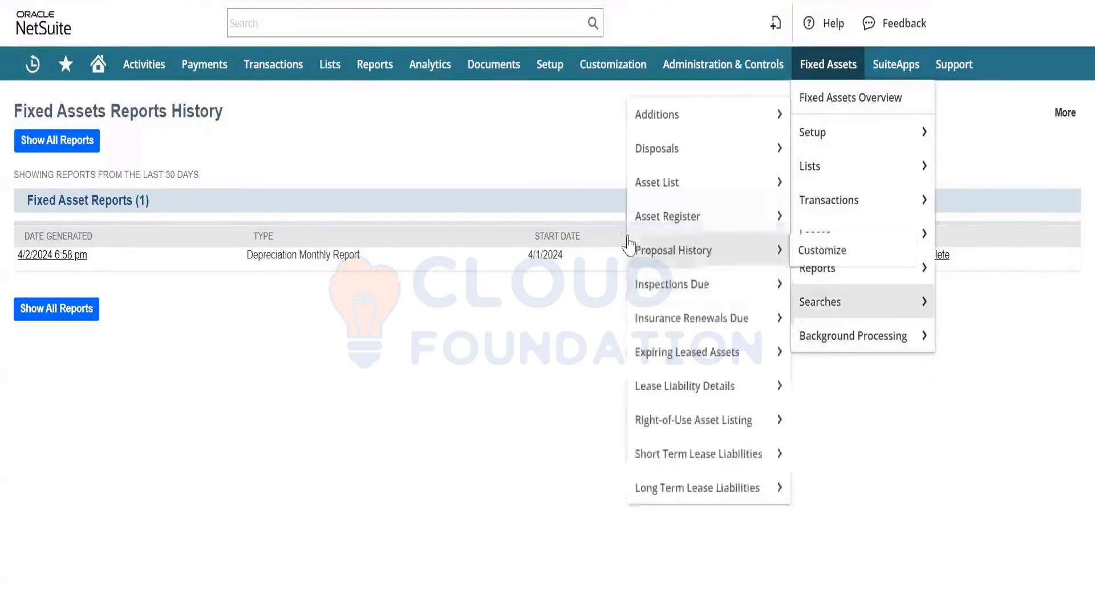
left_click(855, 348)
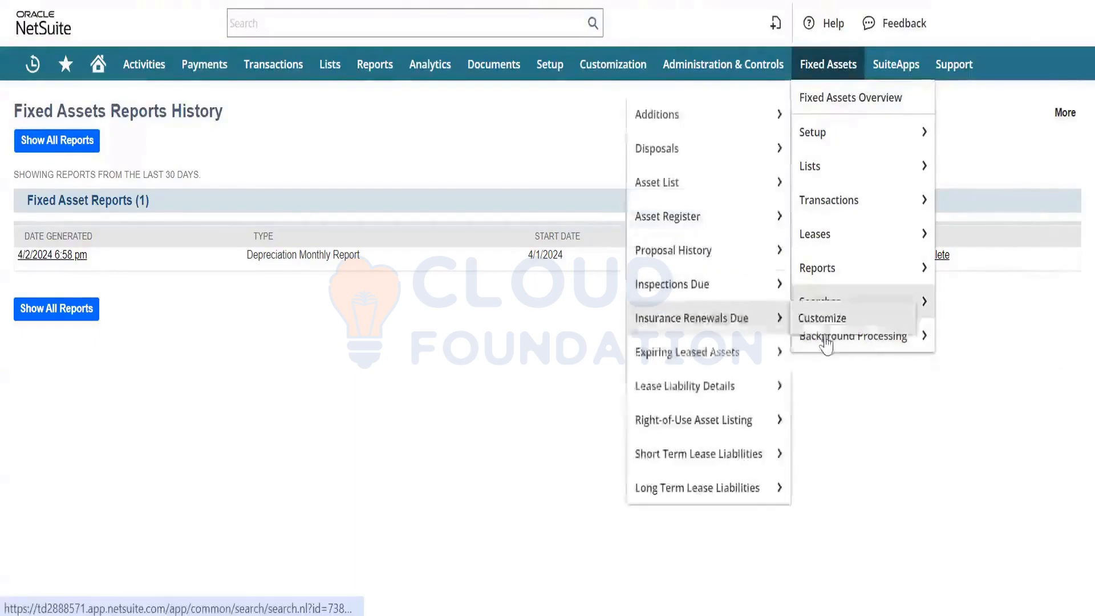
left_click(832, 345)
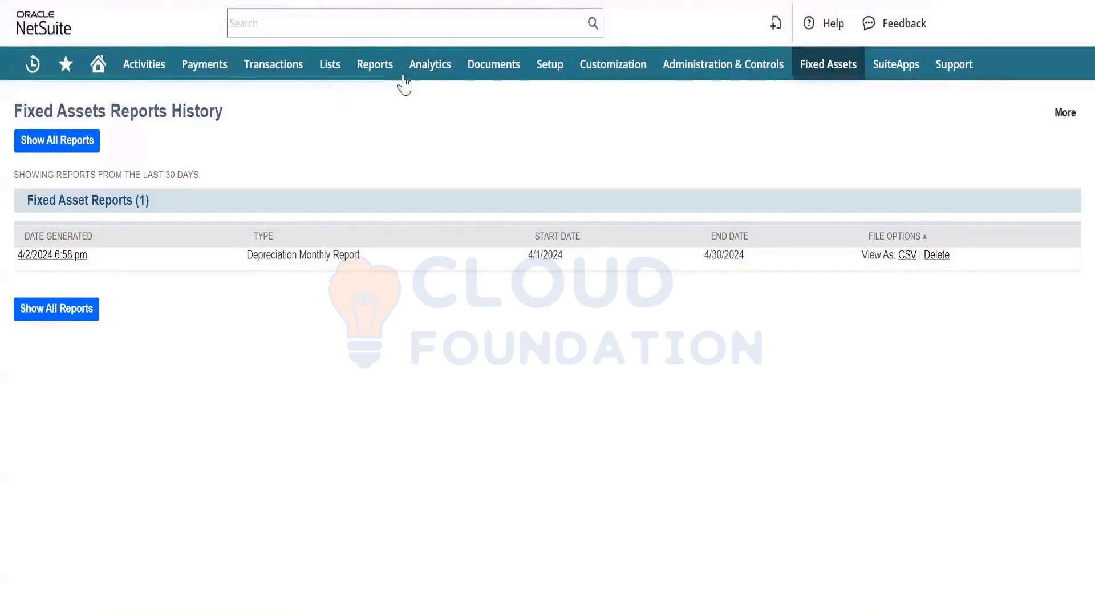
mouse_move(944, 66)
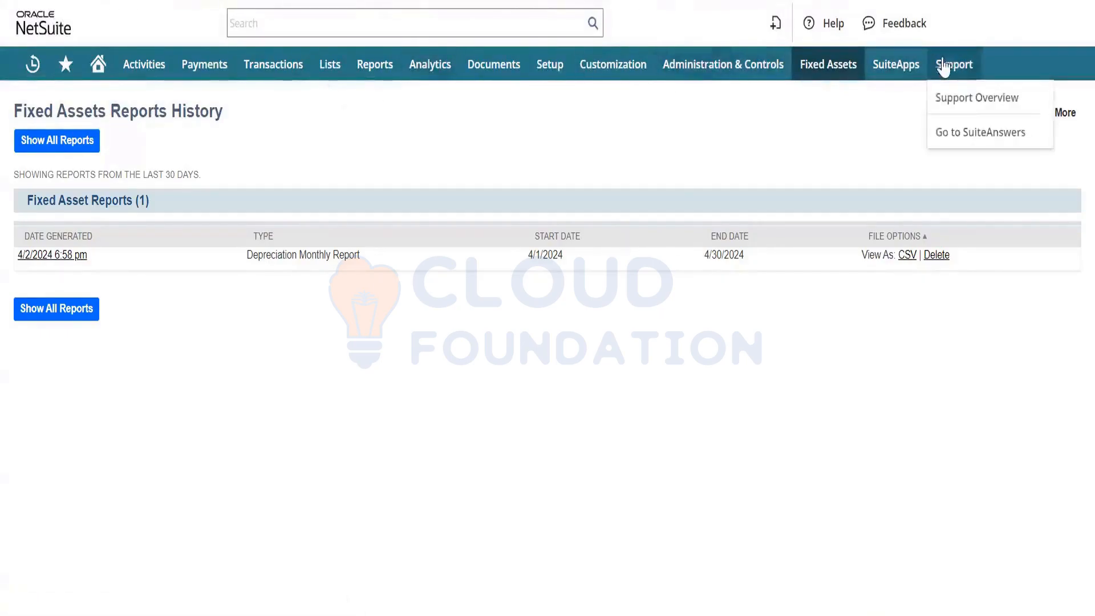